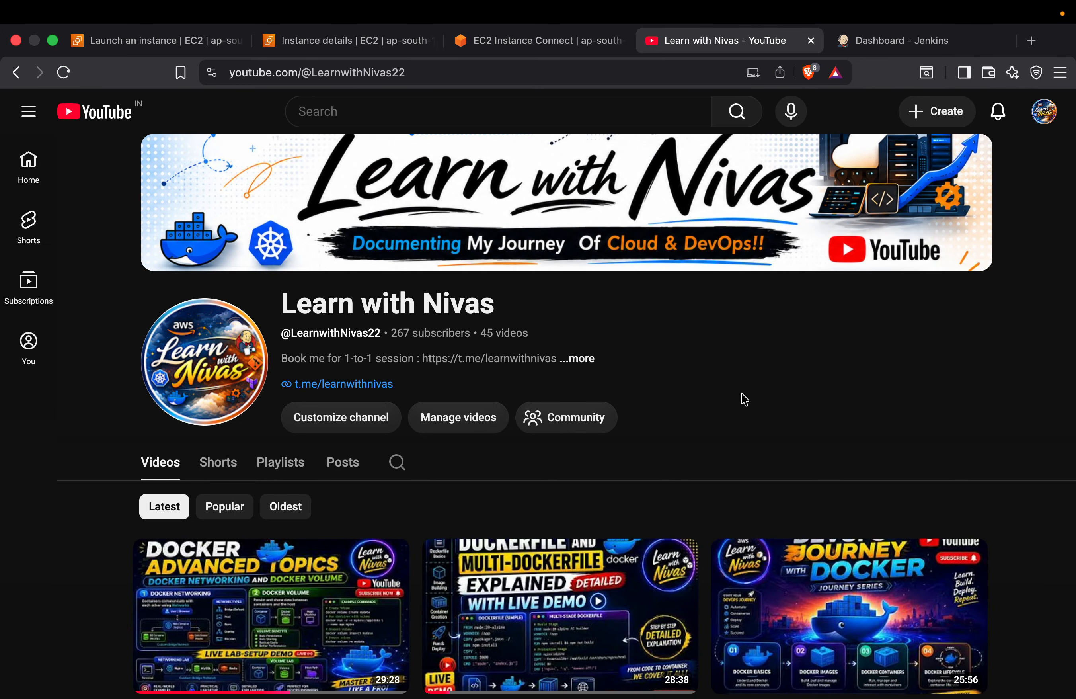
Switch to the Jenkins dashboard and create a freestyle project named demo
click(889, 40)
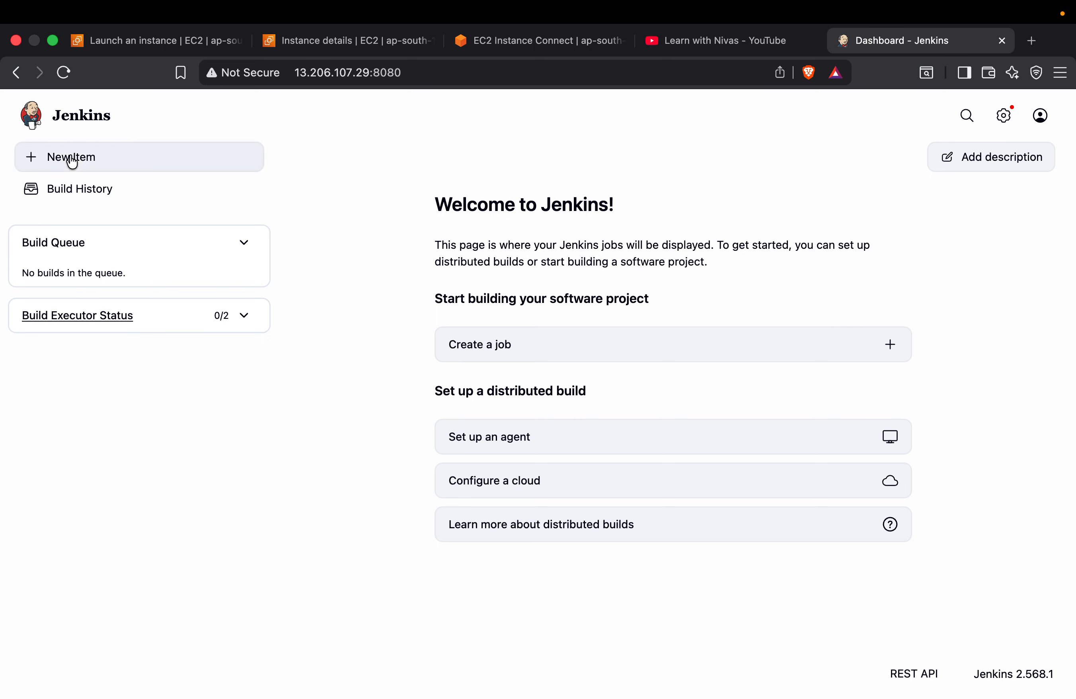
click(495, 349)
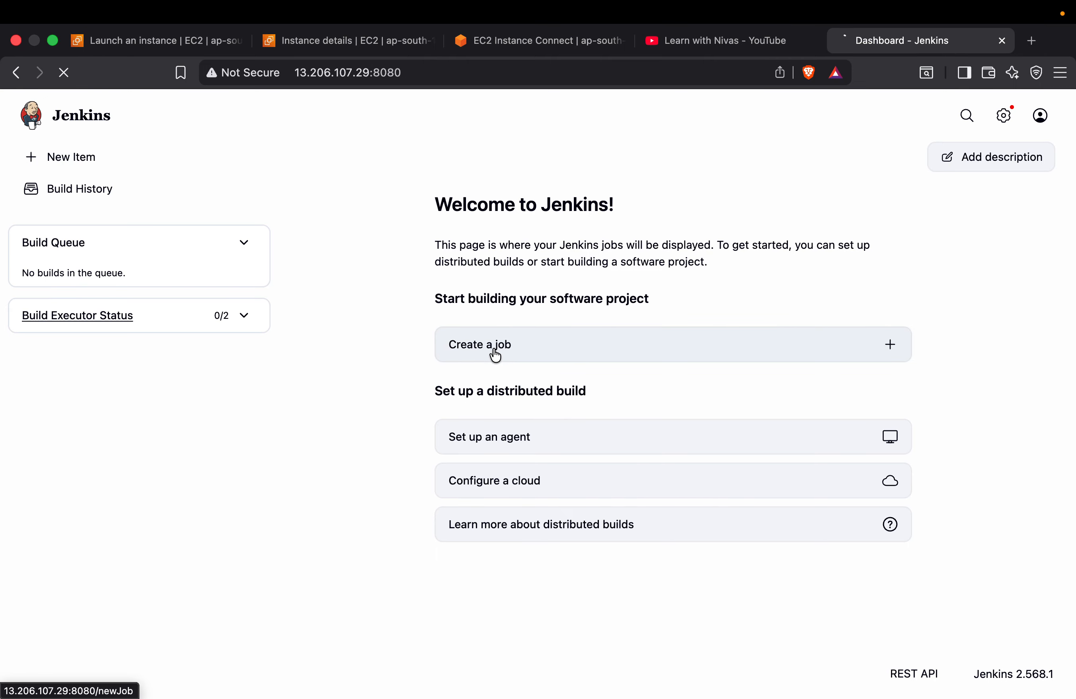
click(311, 225)
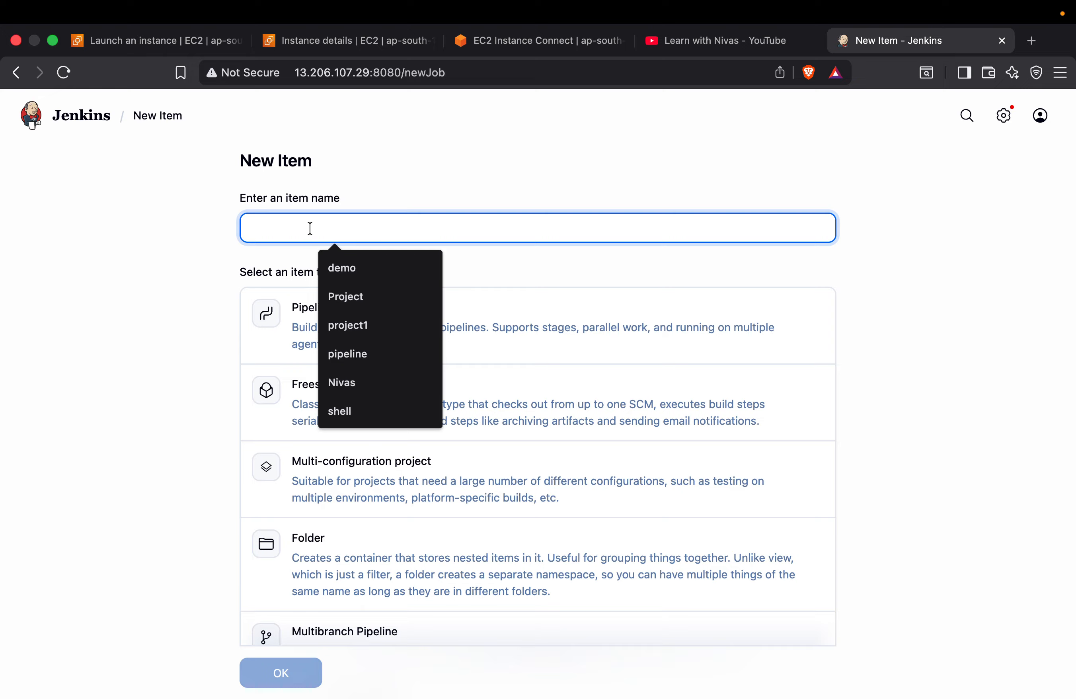
click(425, 296)
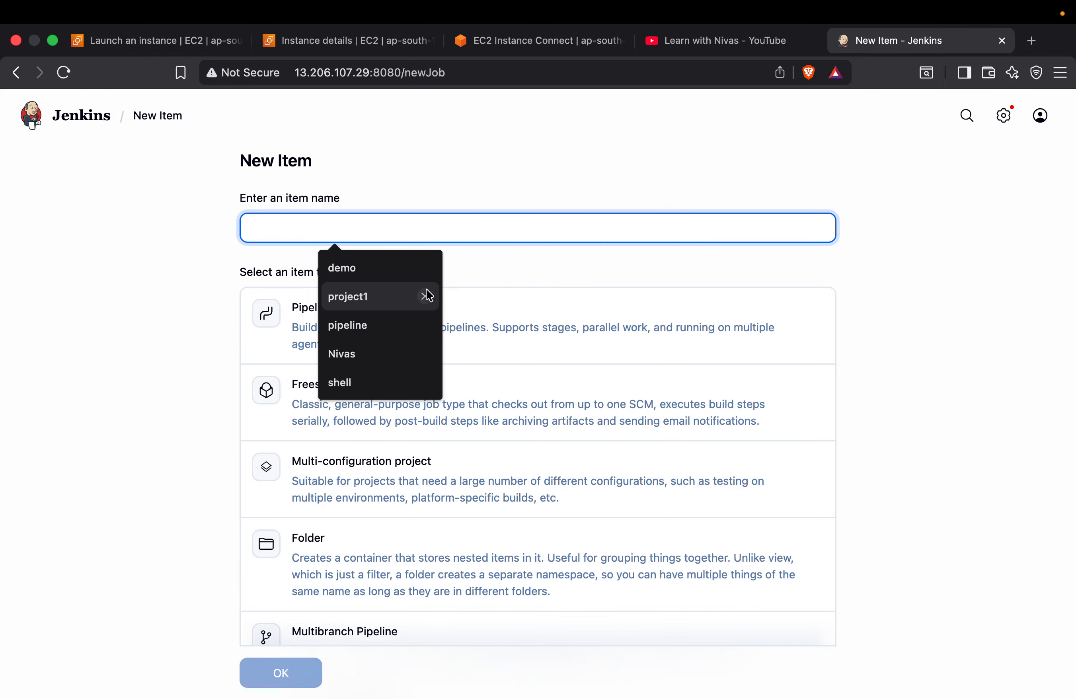
click(424, 295)
click(425, 295)
click(425, 295)
click(425, 296)
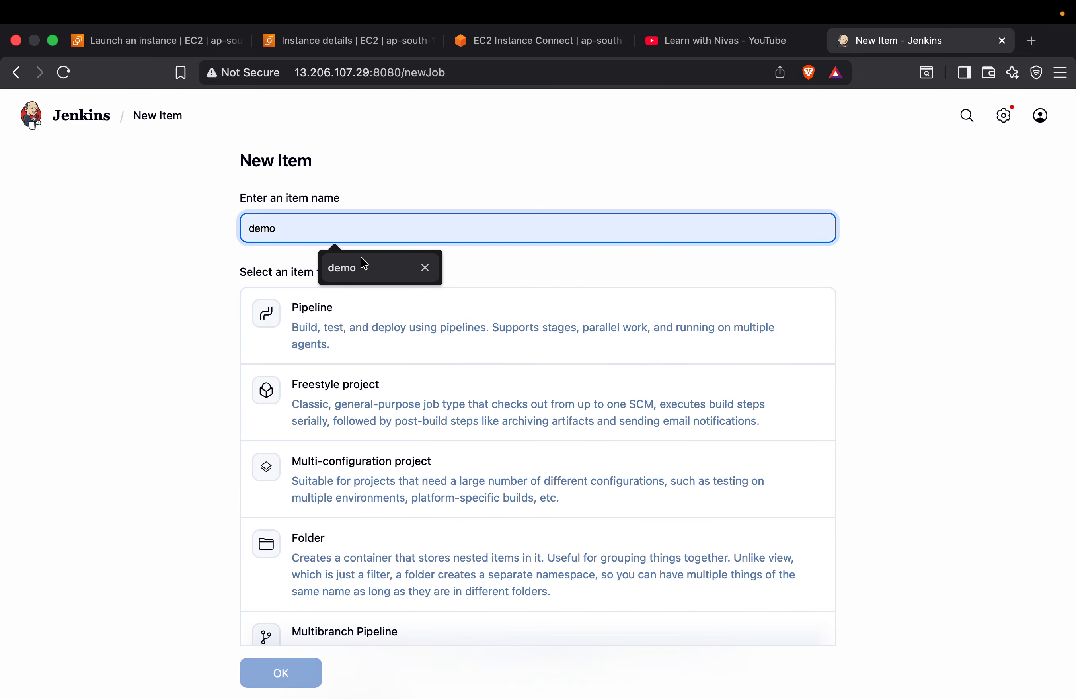
click(360, 263)
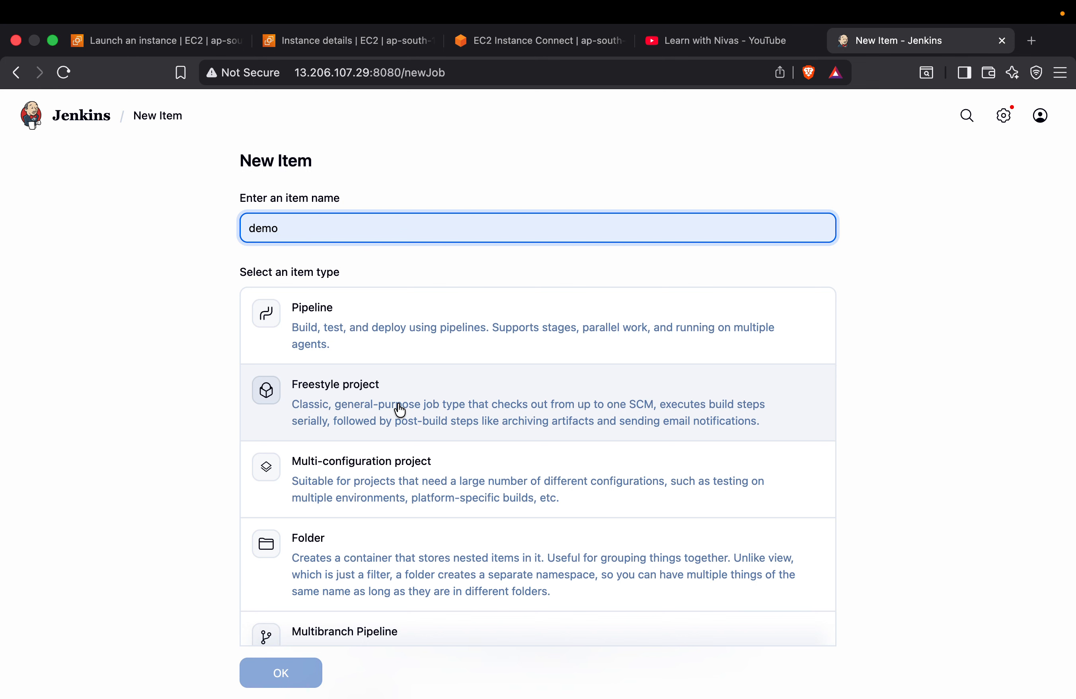
click(399, 410)
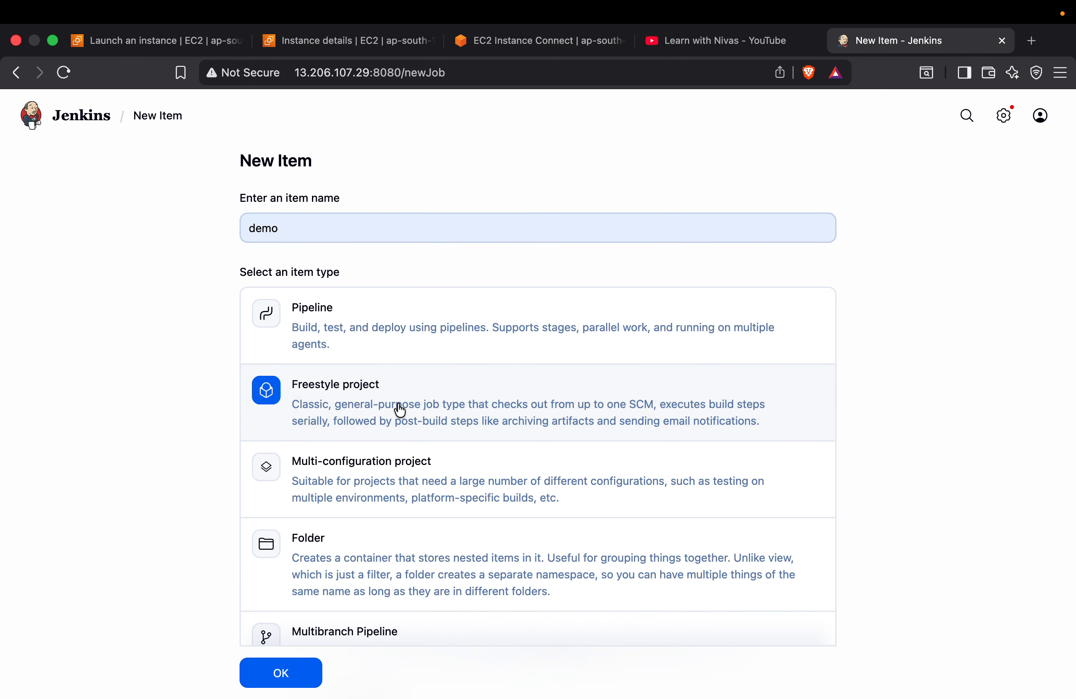
click(300, 679)
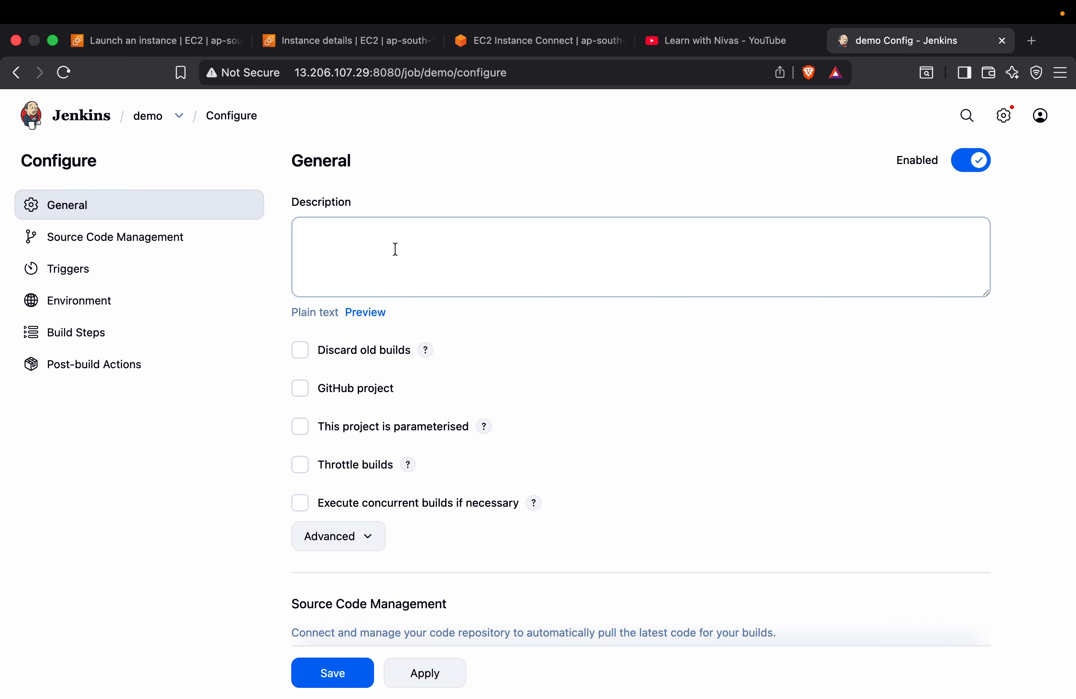
Review the General options of the demo job and read the help for Discard old builds
scroll(603, 332, down, 2)
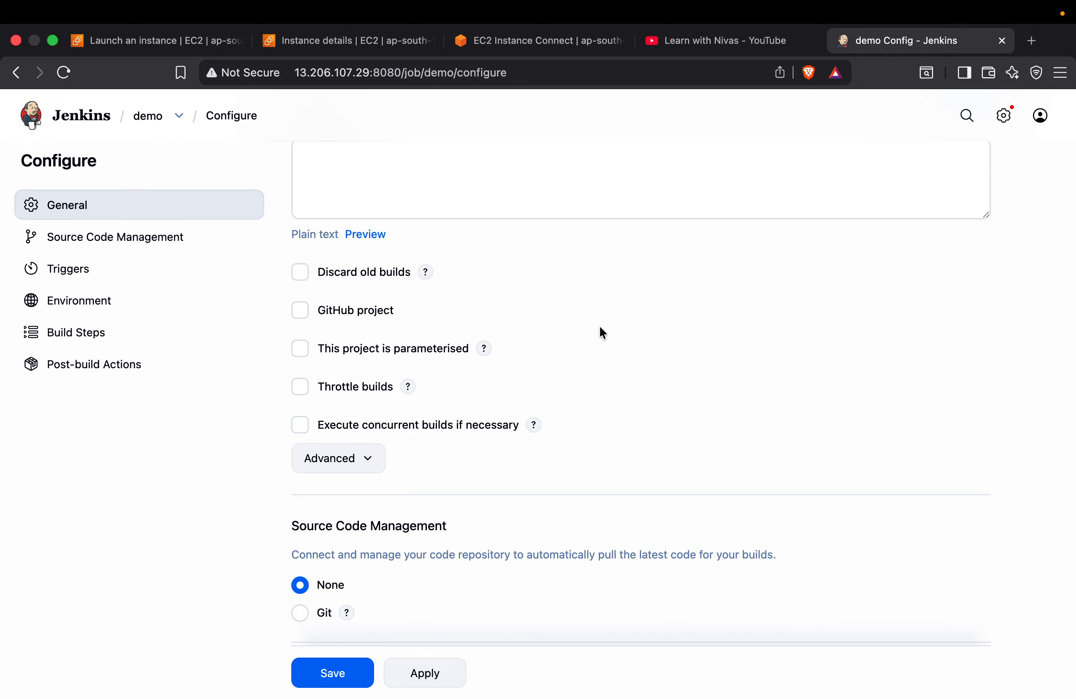
scroll(461, 346, down, 1)
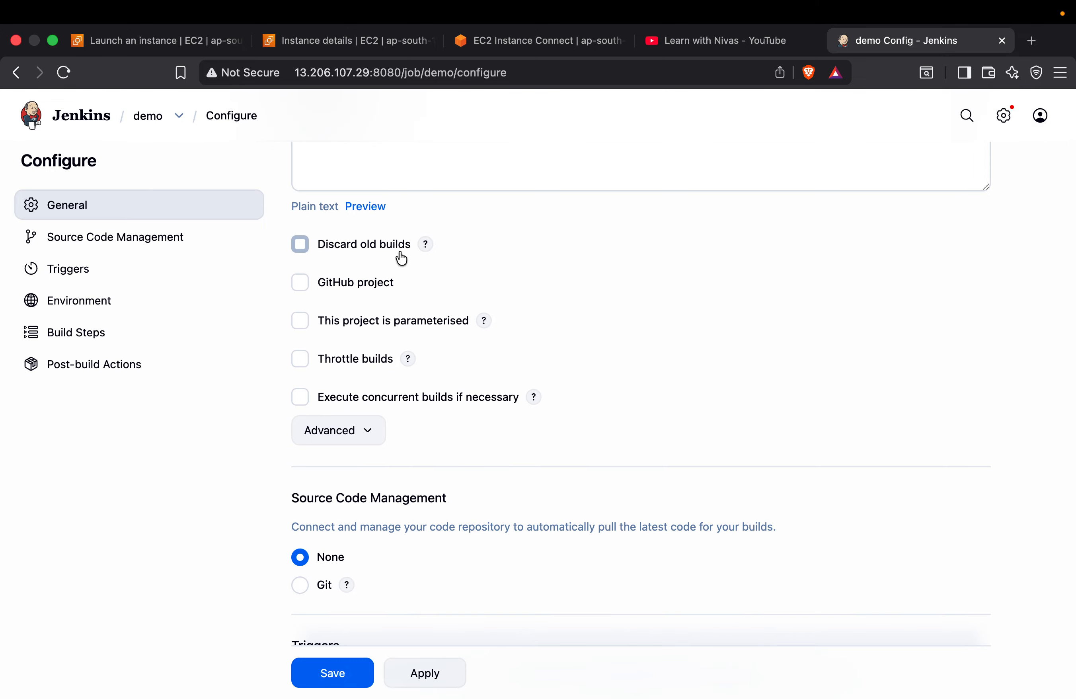
scroll(444, 438, down, 10)
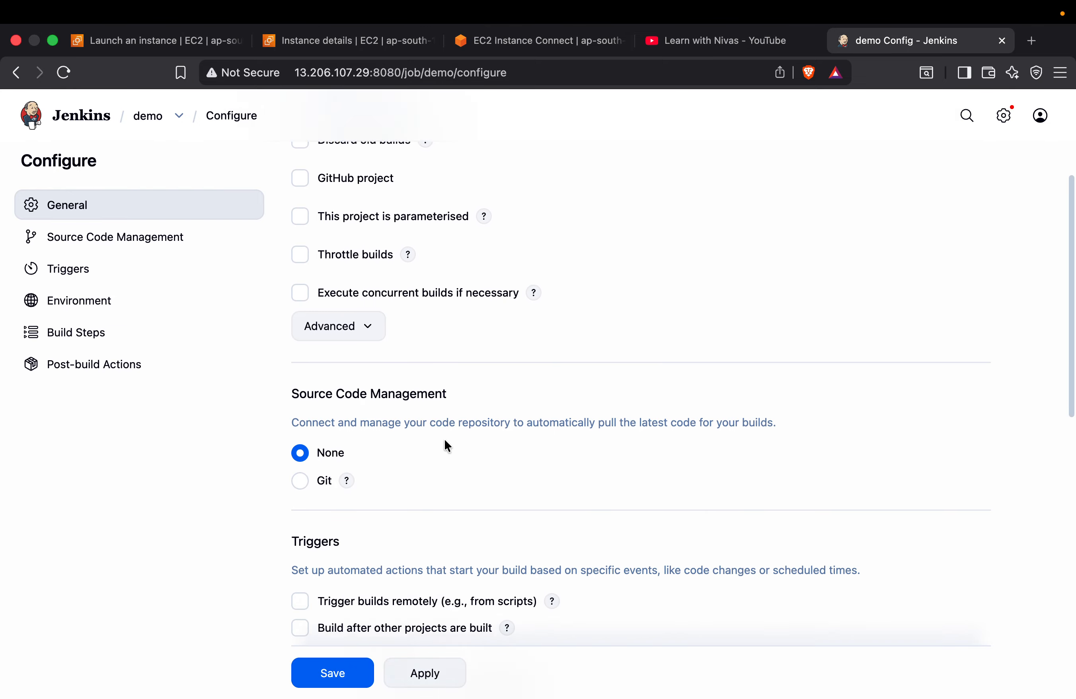
scroll(444, 438, up, 14)
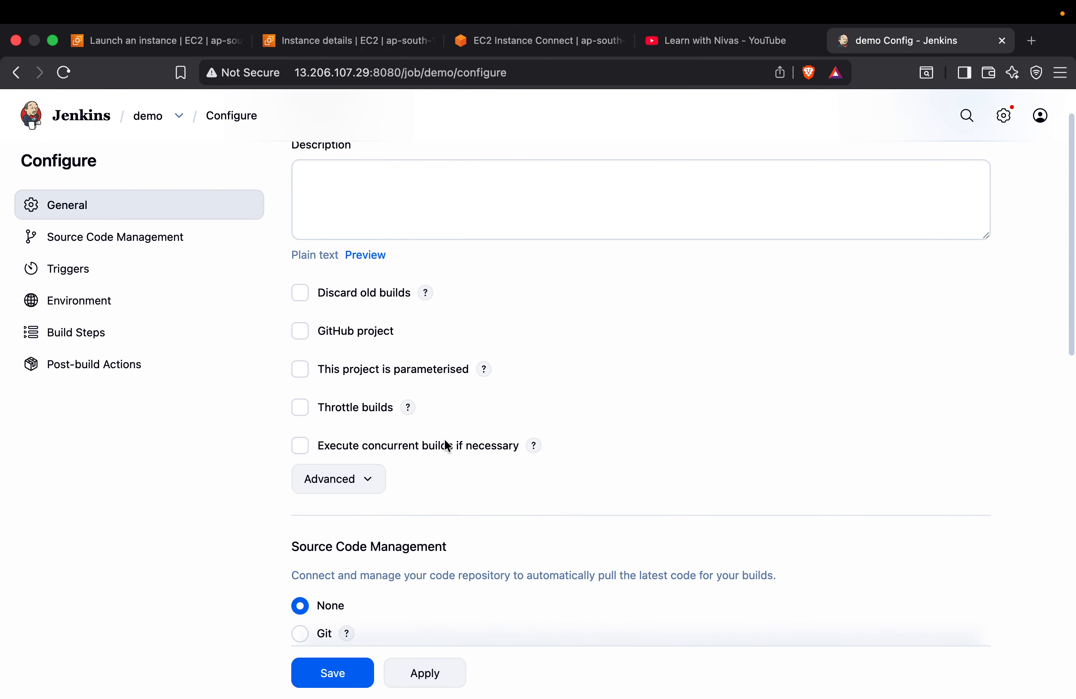
click(425, 292)
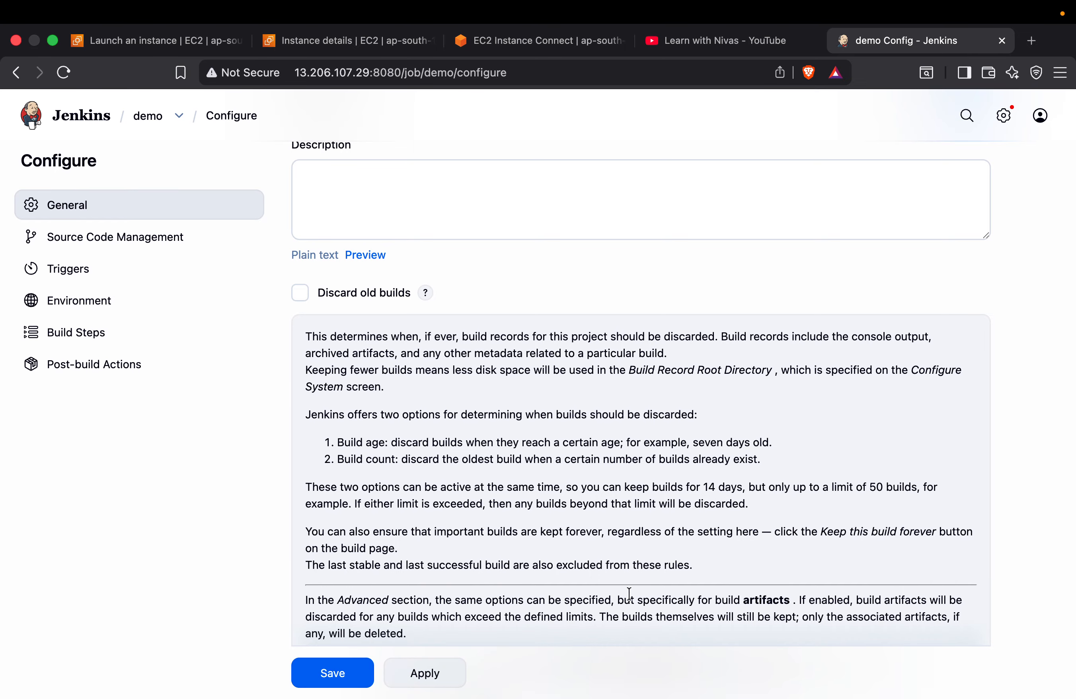
scroll(631, 590, down, 8)
scroll(631, 589, up, 9)
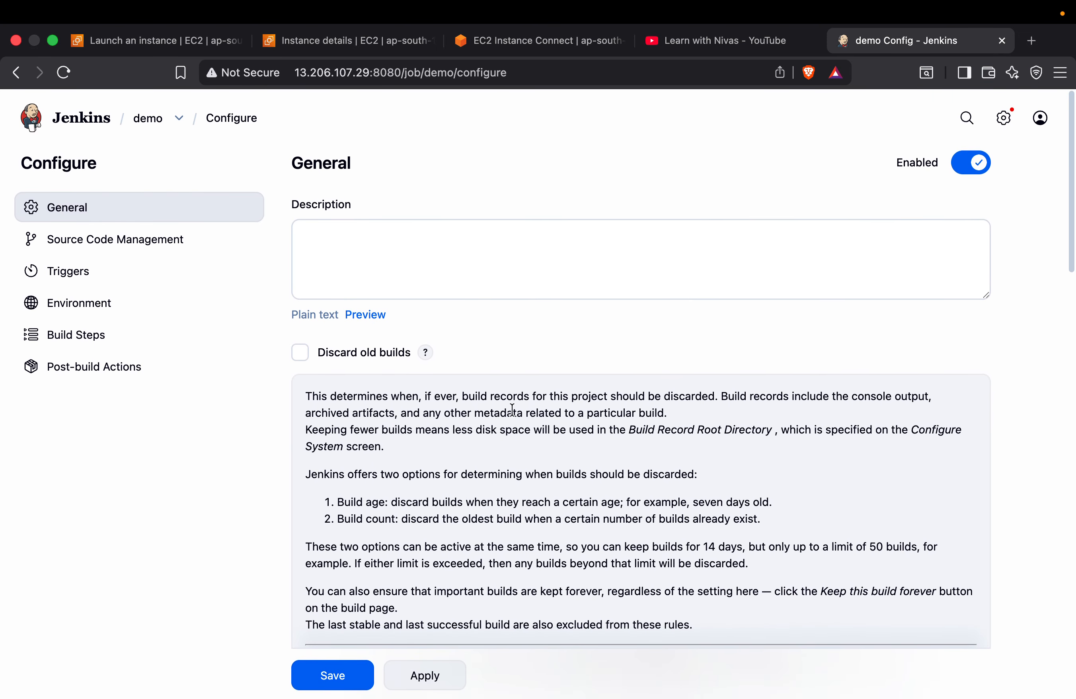
click(425, 352)
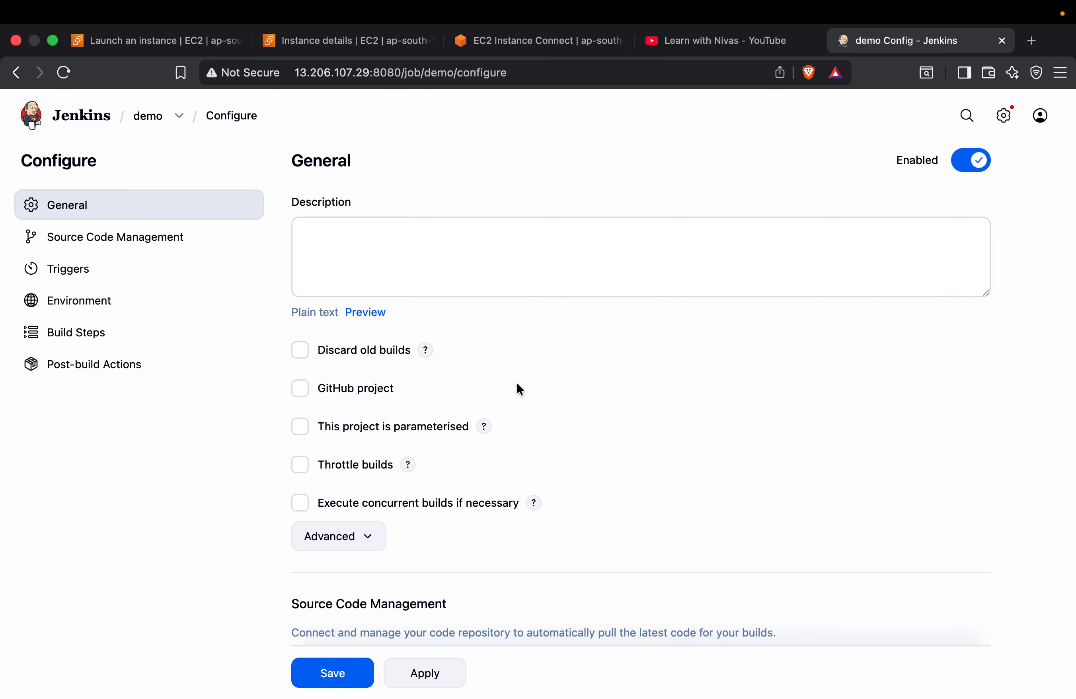
Enable Discard old builds, keeping builds for 2 days and a maximum of 2 builds
click(301, 350)
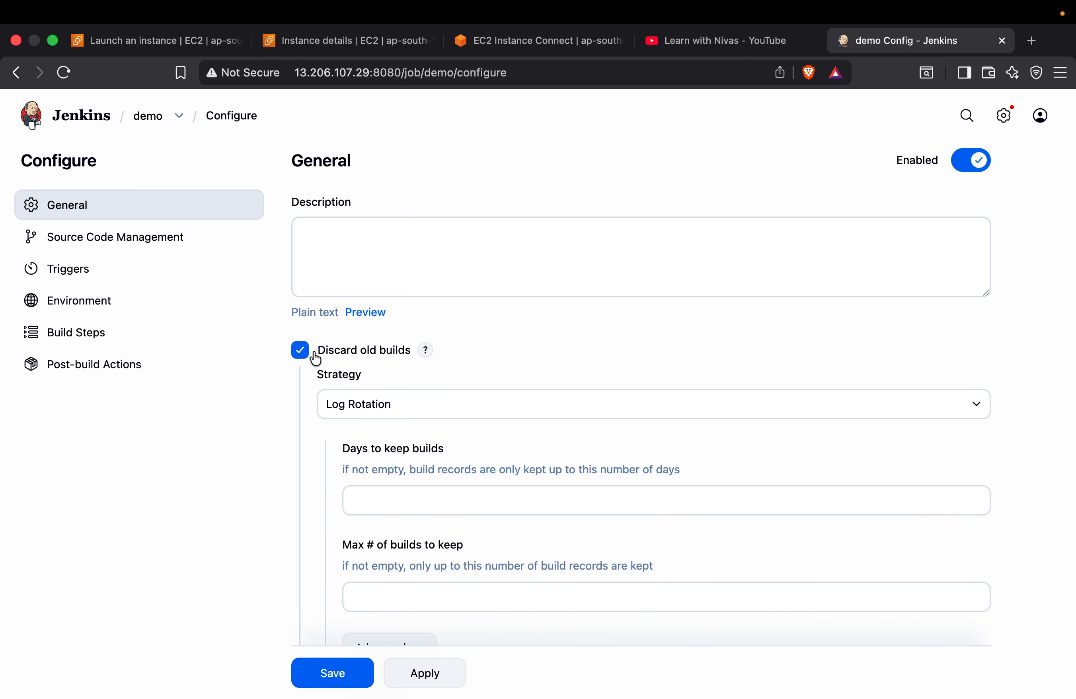
scroll(426, 426, down, 3)
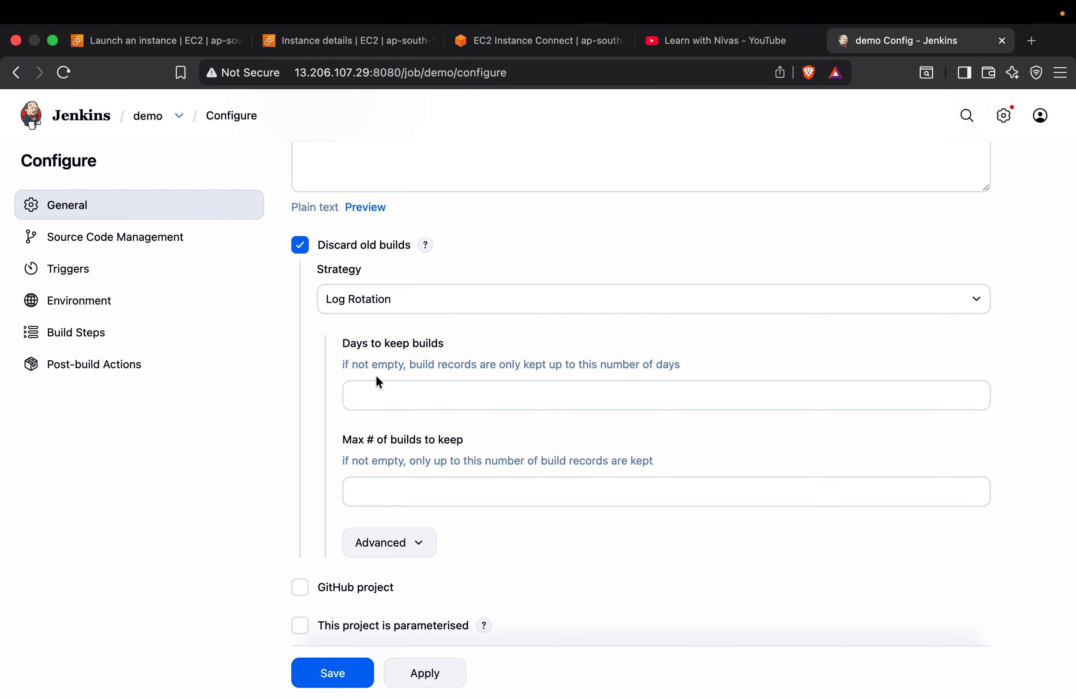
scroll(425, 398, down, 1)
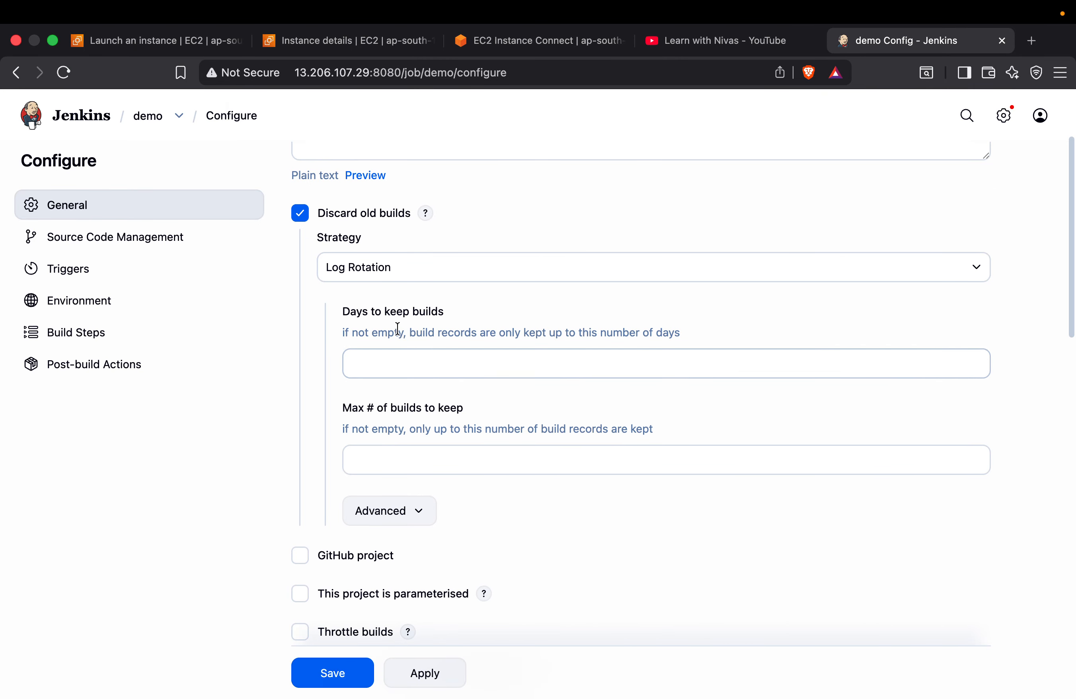
click(426, 369)
text(2)
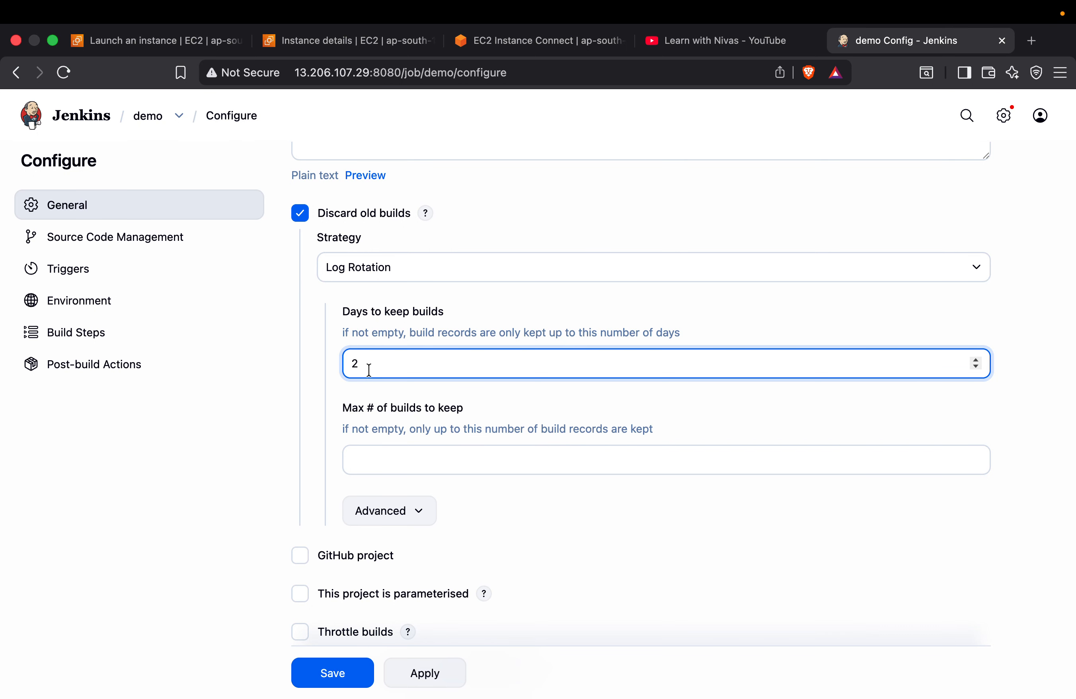
scroll(369, 369, down, 2)
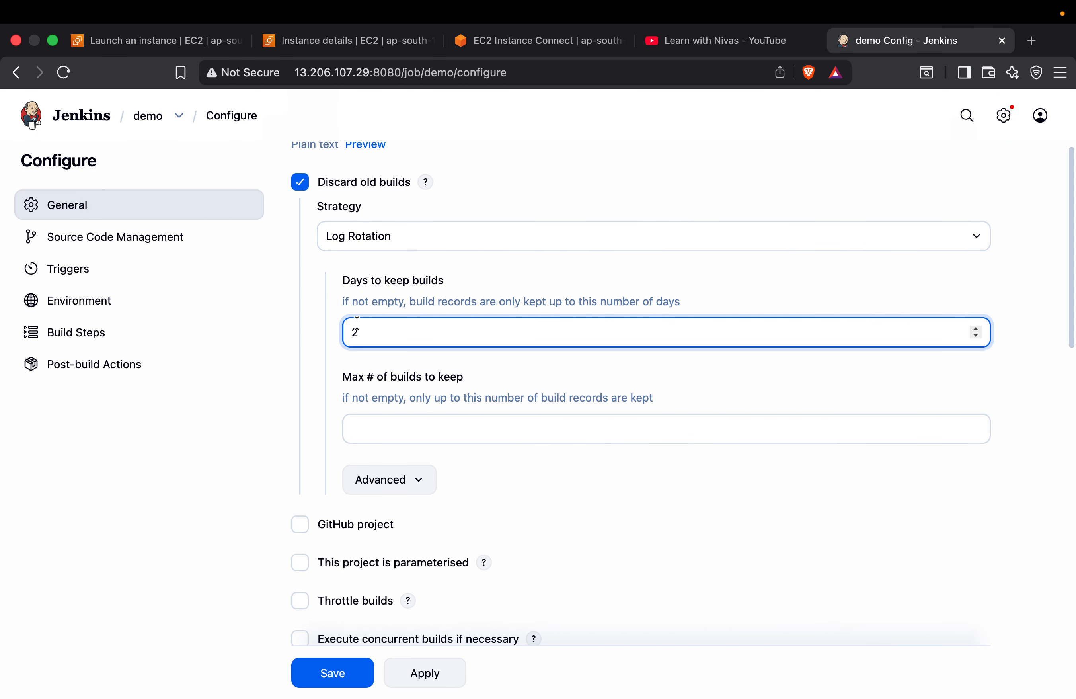
click(388, 419)
text(2)
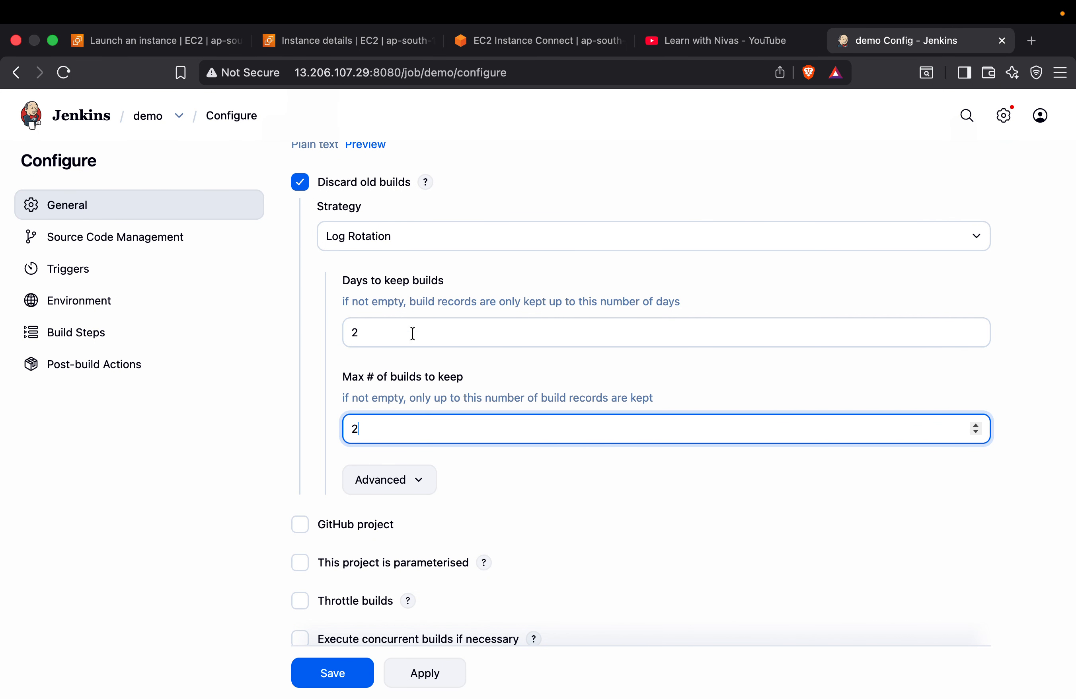
Temporarily enable the GitHub project option to read its Project url help, and disable it again
scroll(437, 459, down, 5)
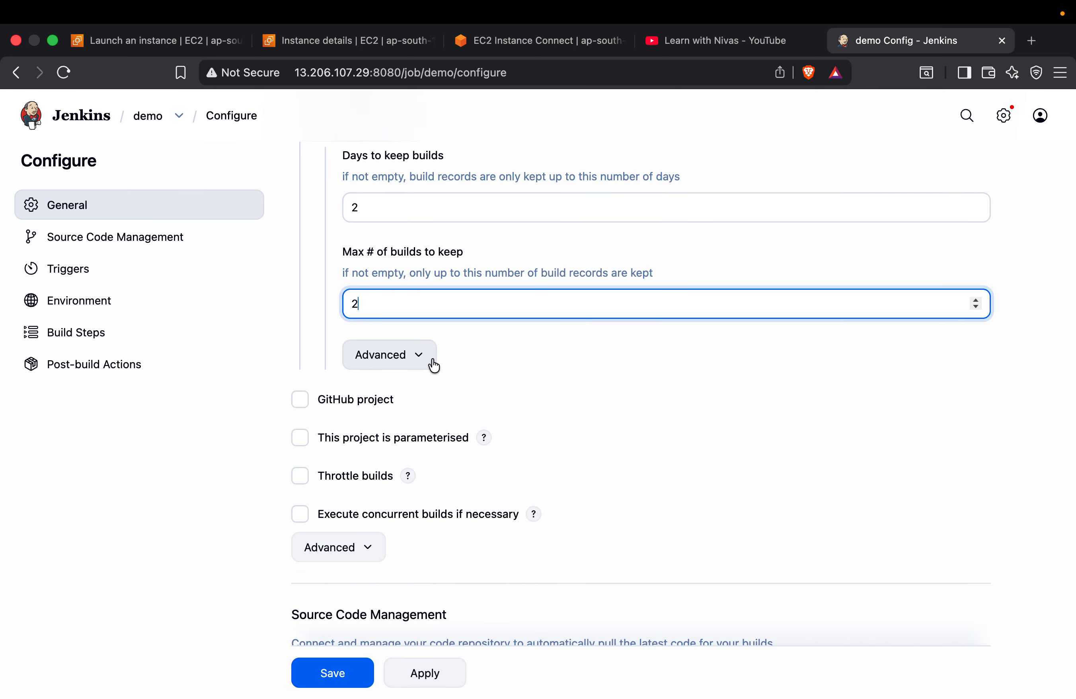
scroll(432, 359, down, 4)
click(300, 297)
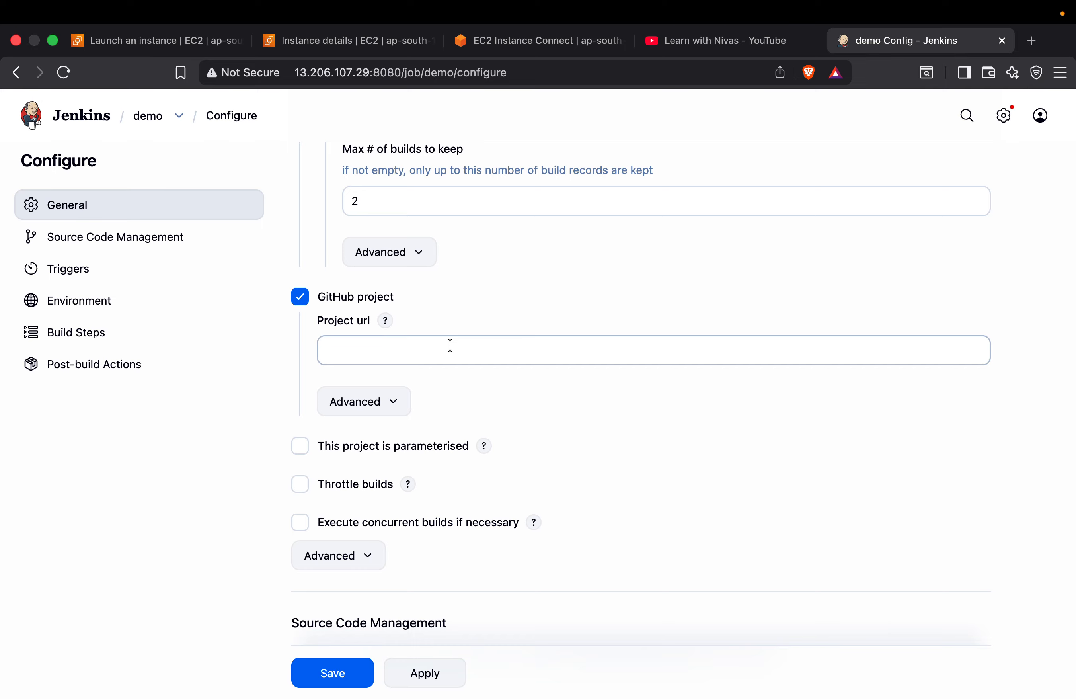
click(385, 321)
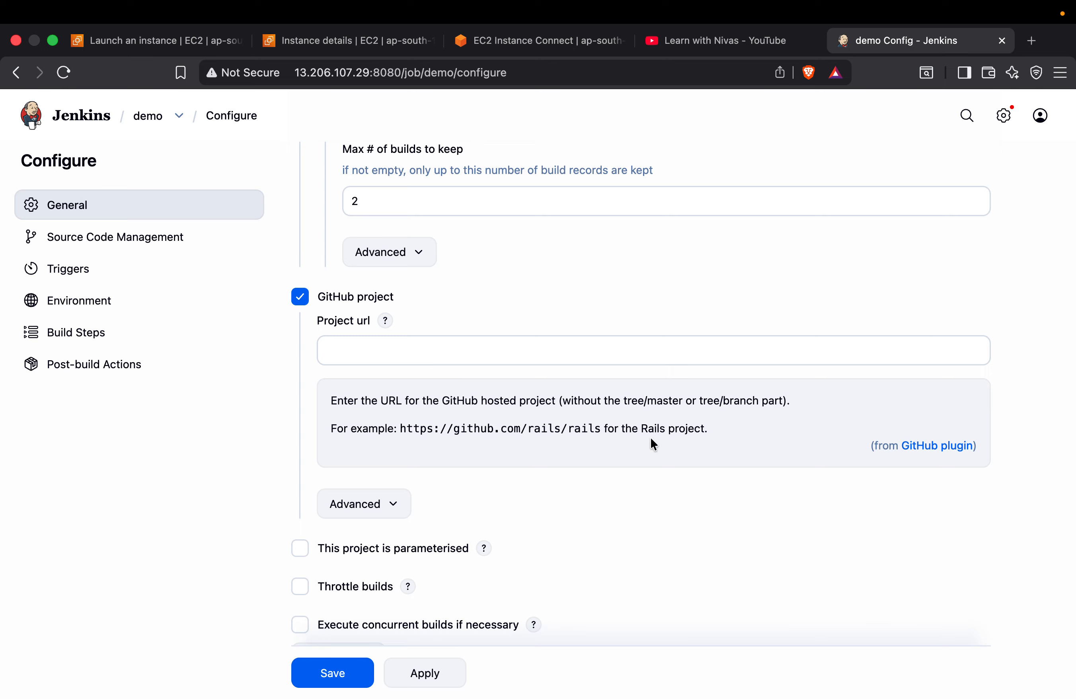
click(410, 349)
click(300, 297)
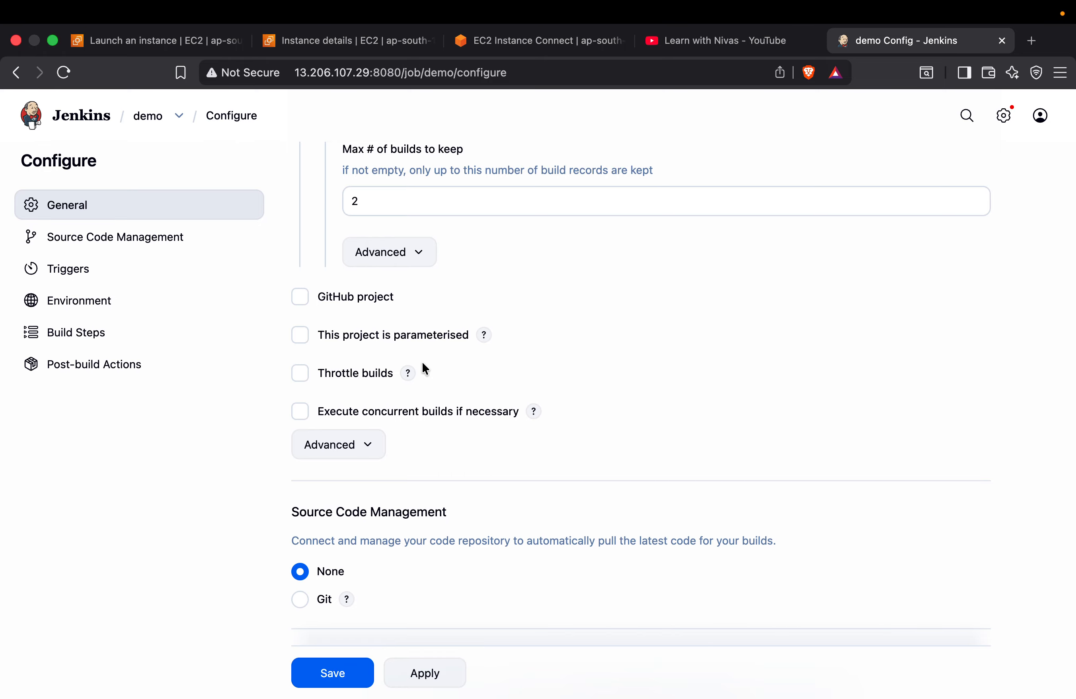
Enable the project parameterisation option and review the parameter types that can be added, without adding one
scroll(425, 368, down, 1)
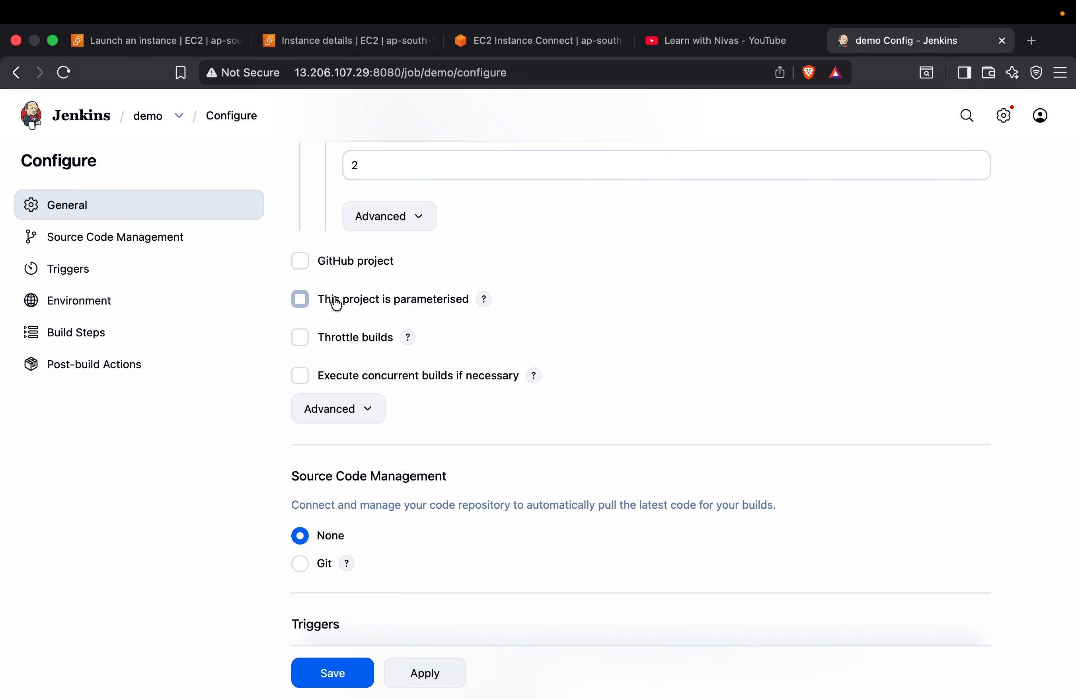
click(303, 302)
click(376, 334)
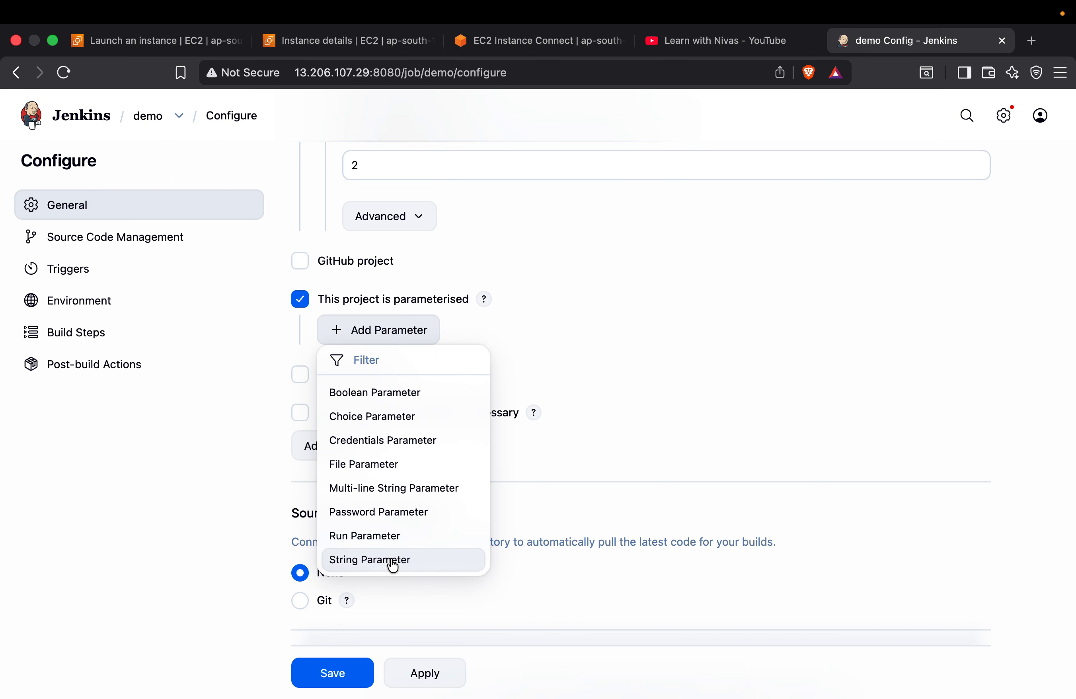
click(546, 394)
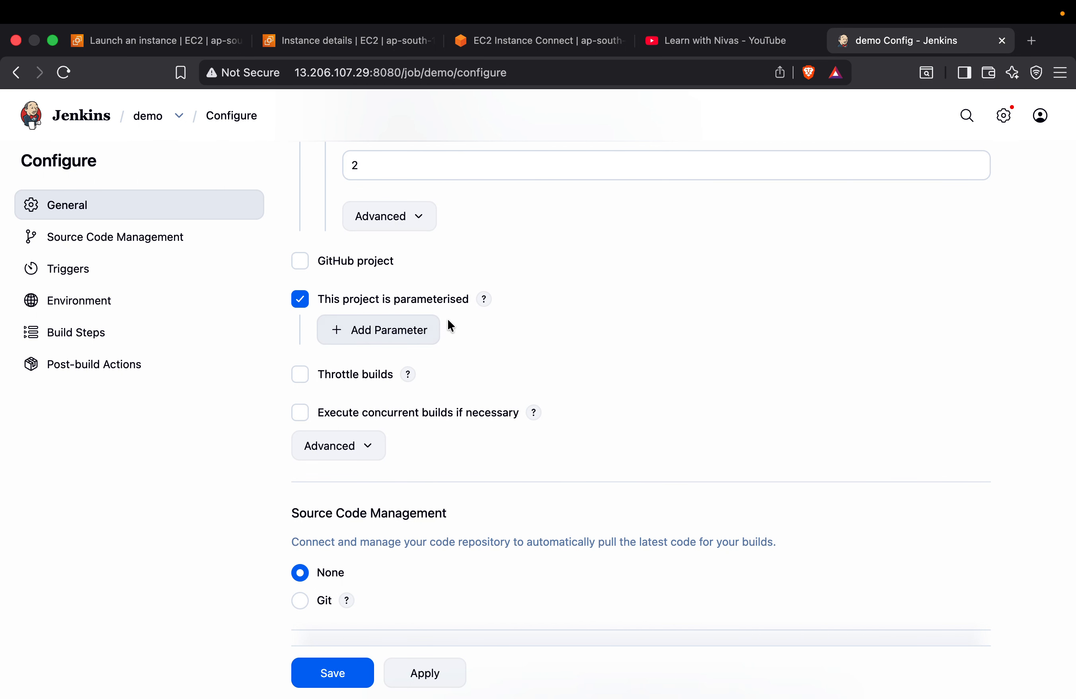
Read the help text on build parameters and disable the project parameterisation option
click(484, 298)
scroll(455, 373, down, 3)
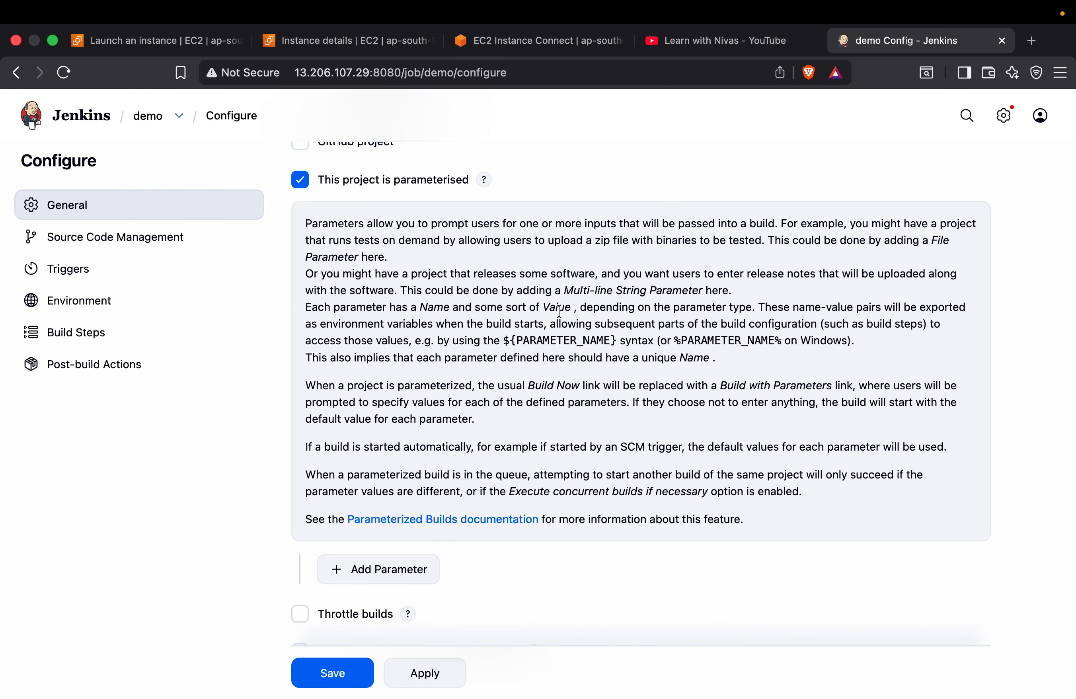
scroll(435, 317, up, 2)
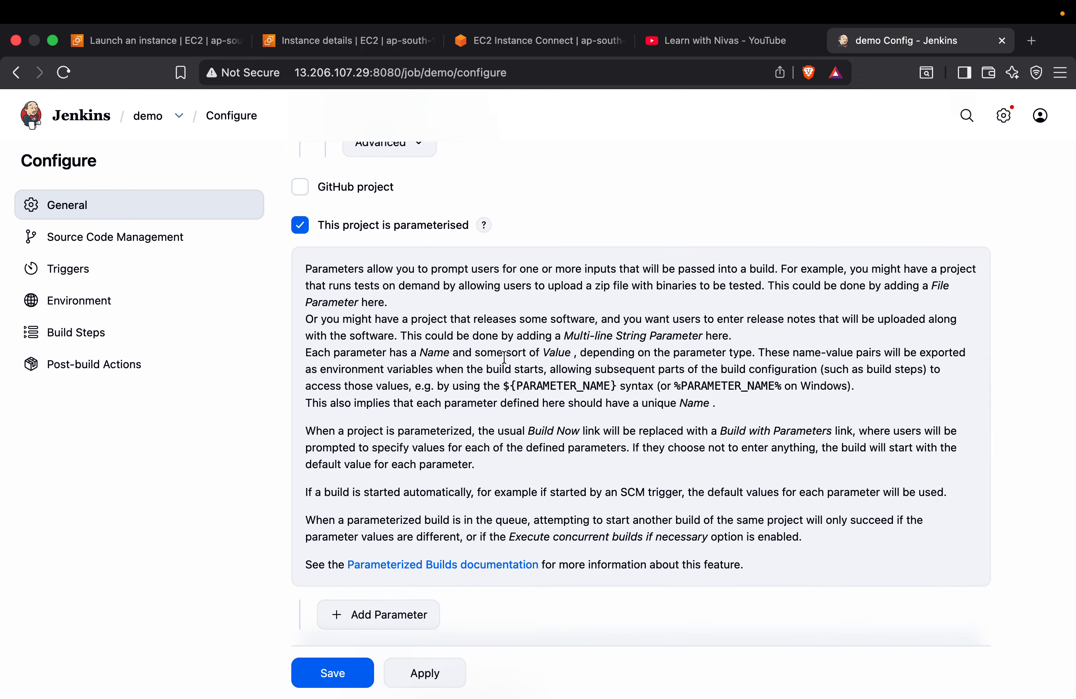
drag(505, 354, 646, 381)
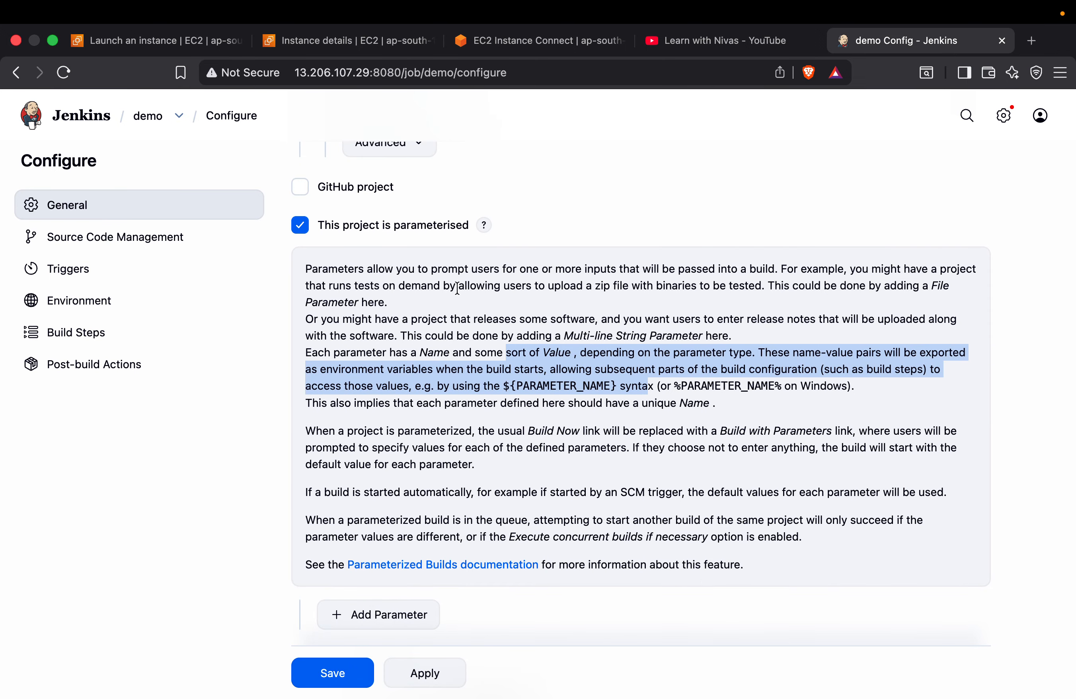
scroll(449, 284, up, 3)
click(304, 314)
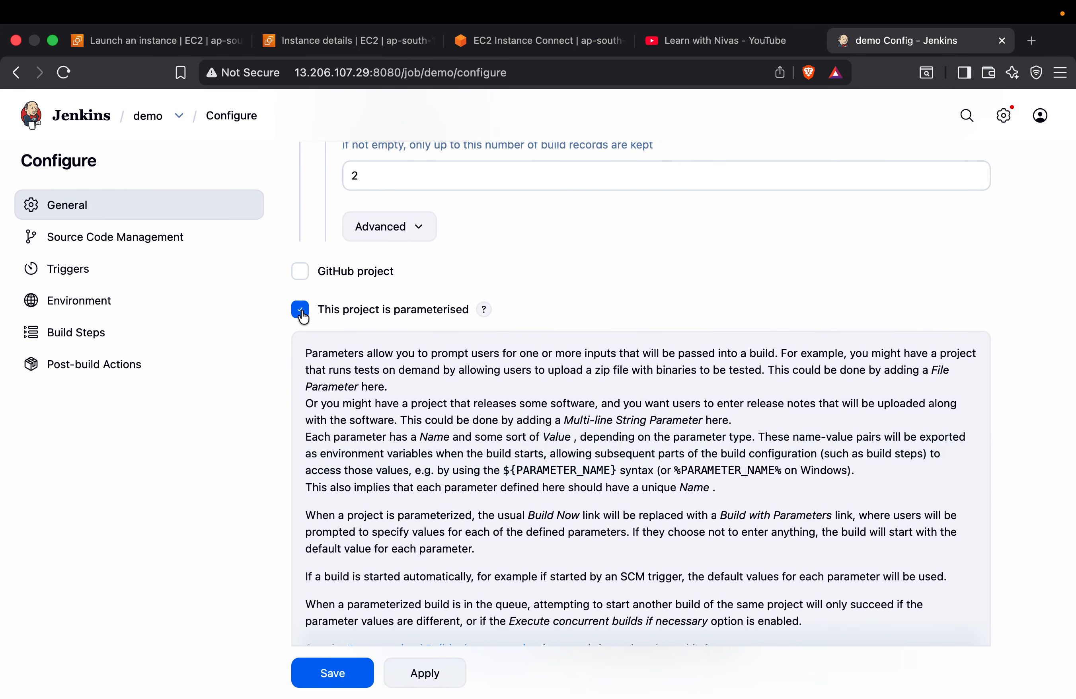
click(483, 311)
Examine the Source Code Management section and its description of connecting a code repository
scroll(480, 313, down, 2)
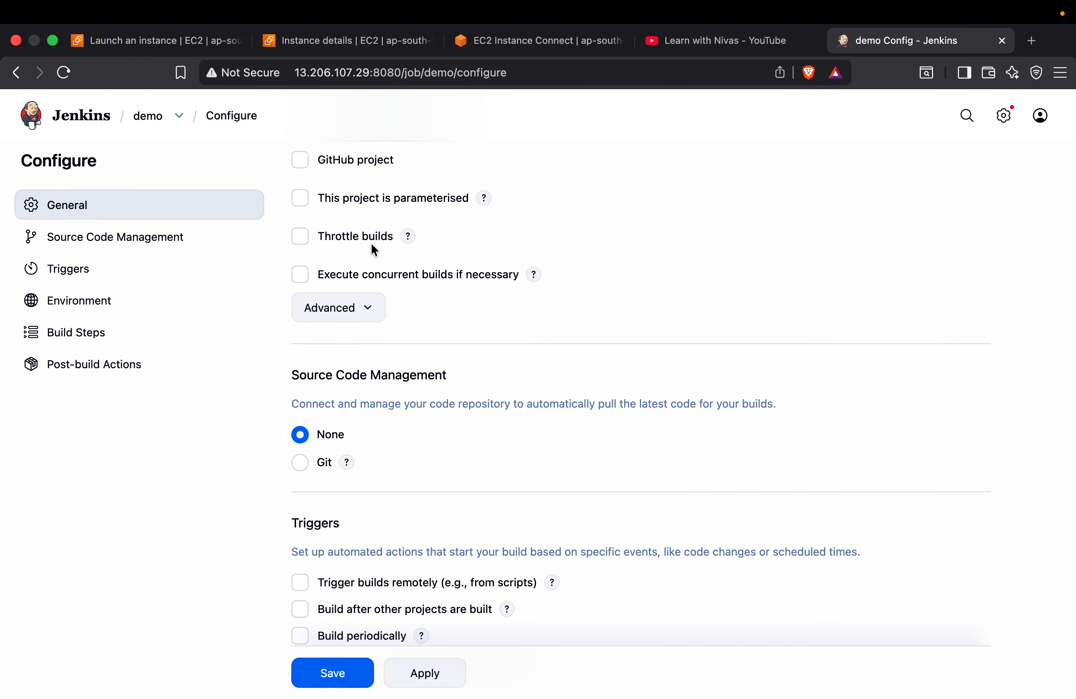
scroll(371, 243, down, 3)
scroll(424, 311, down, 1)
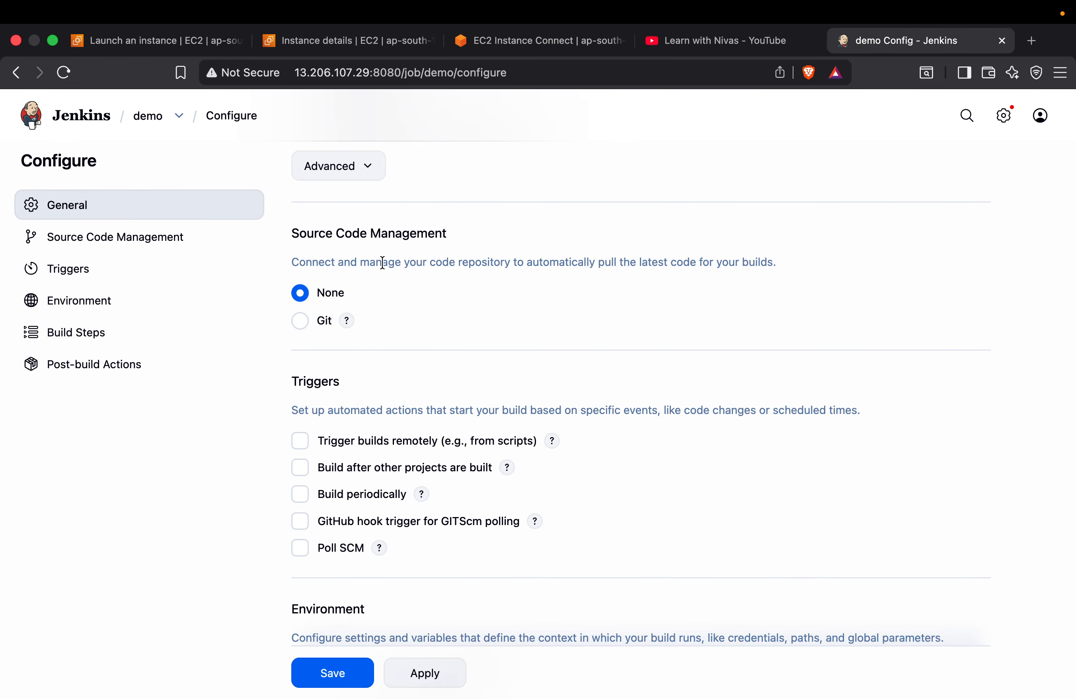
drag(380, 262, 774, 261)
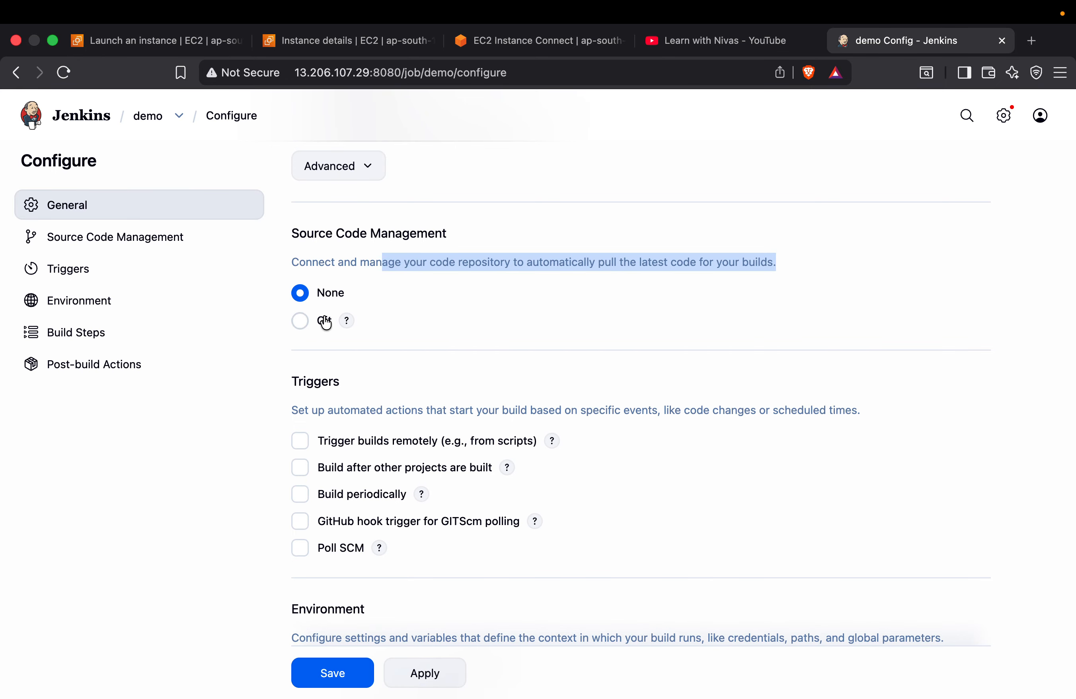
Select Git as the source code management option and check the available repository credentials without changing them
click(300, 320)
scroll(408, 408, down, 2)
scroll(431, 431, down, 1)
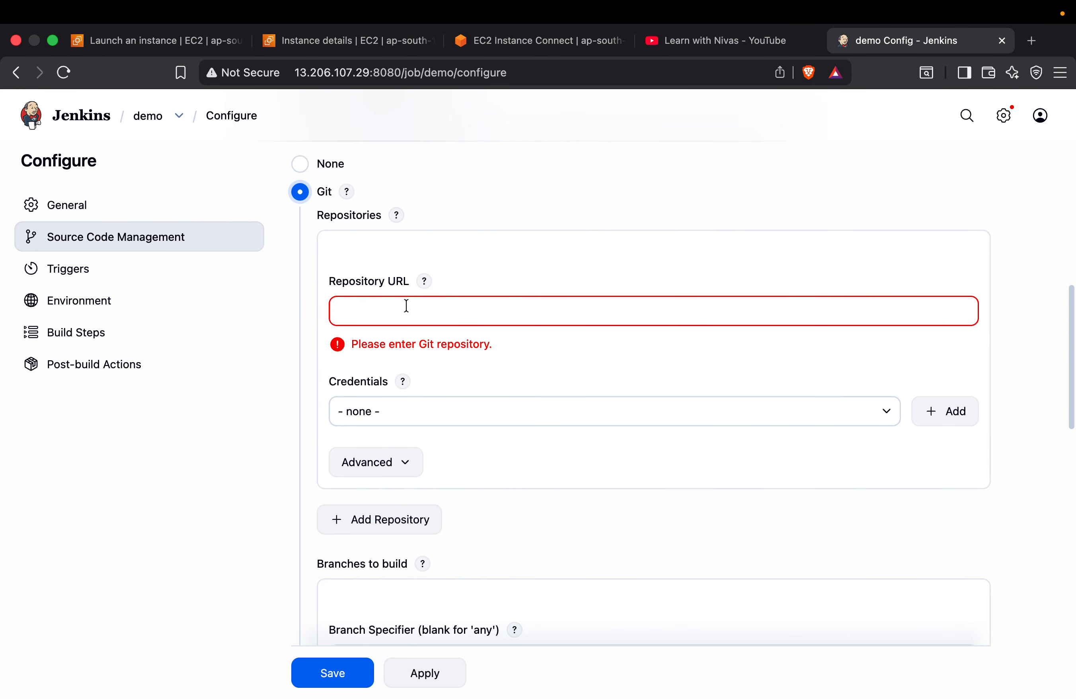
click(410, 430)
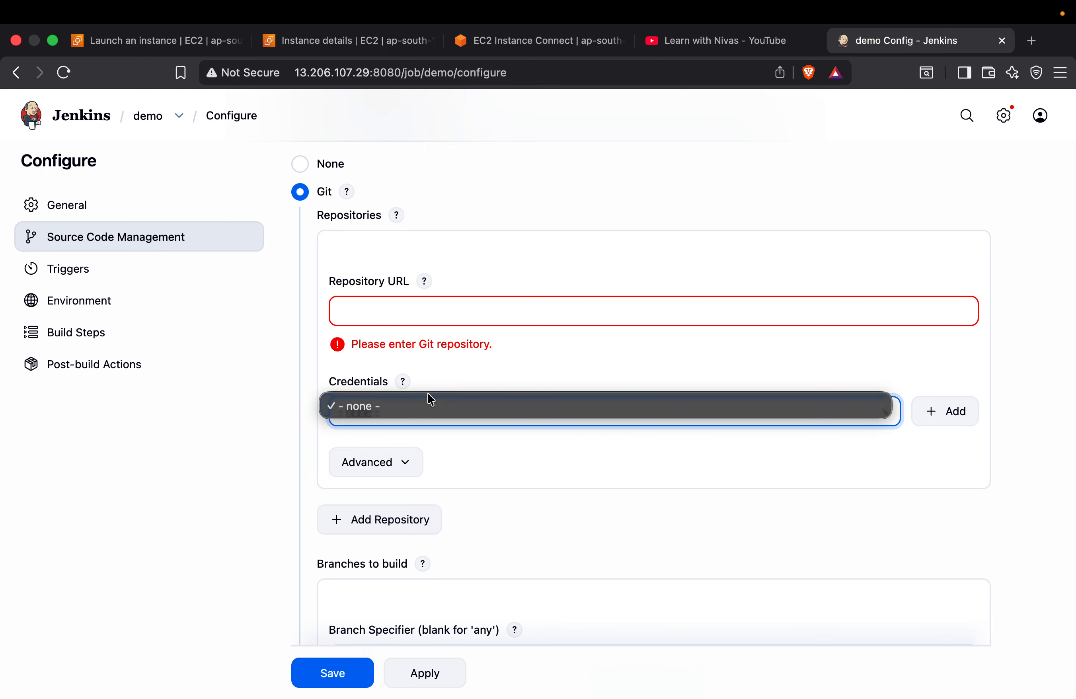
click(295, 411)
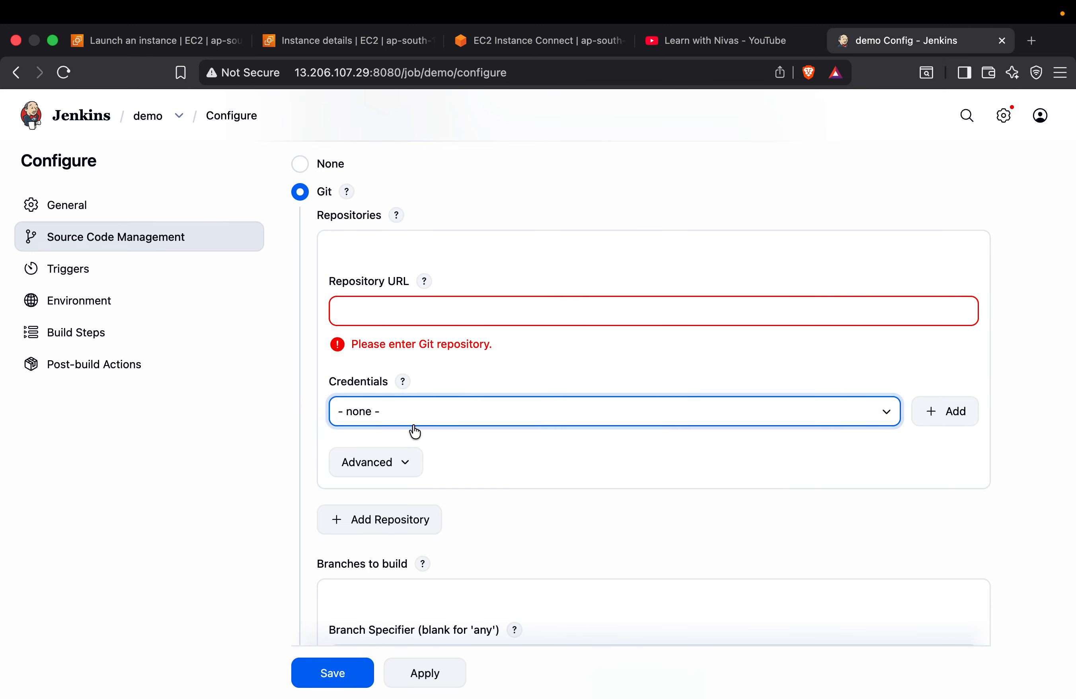
Examine the repository's advanced Name and Refspec settings, collapse them, and look over the Branches to build settings
scroll(410, 409, down, 2)
scroll(411, 377, down, 2)
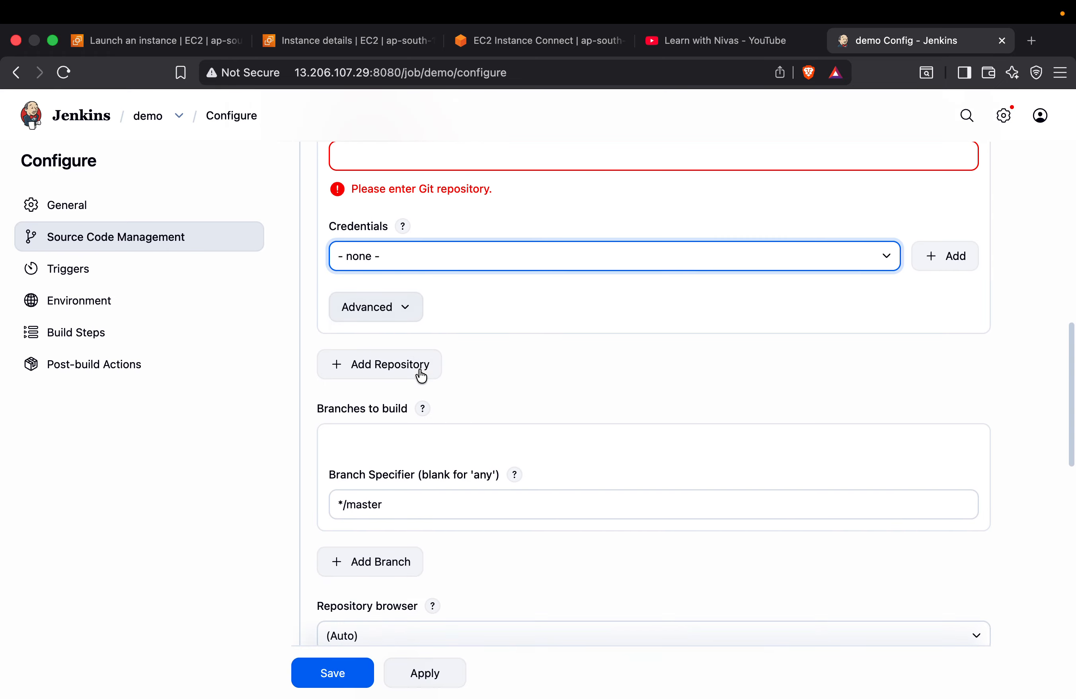
click(407, 308)
click(407, 310)
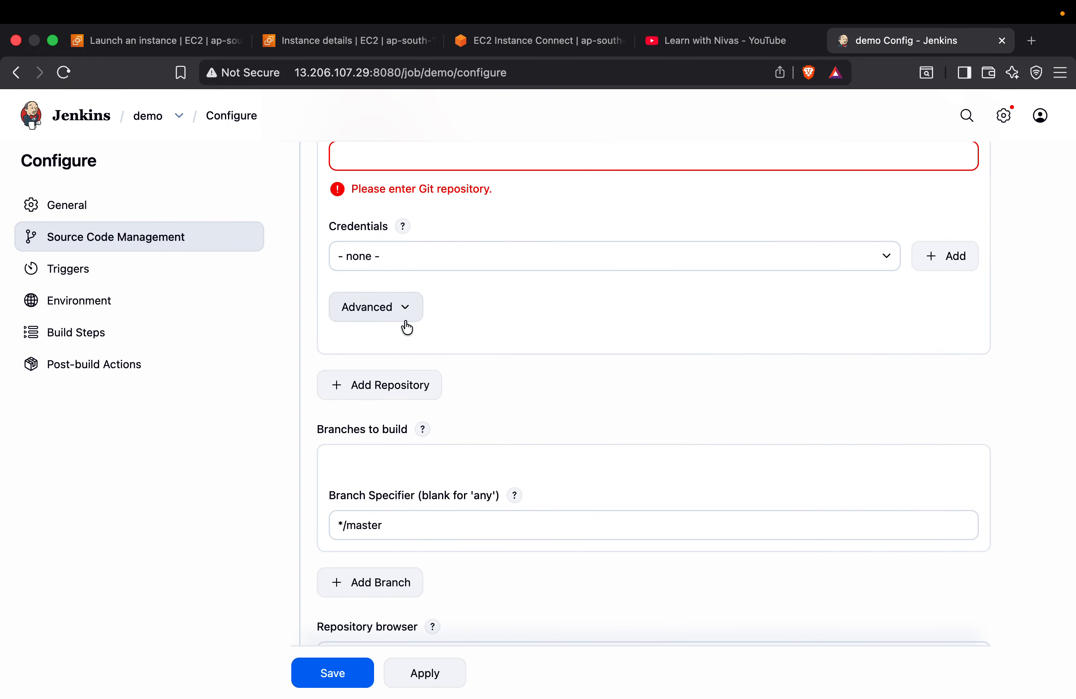
click(405, 317)
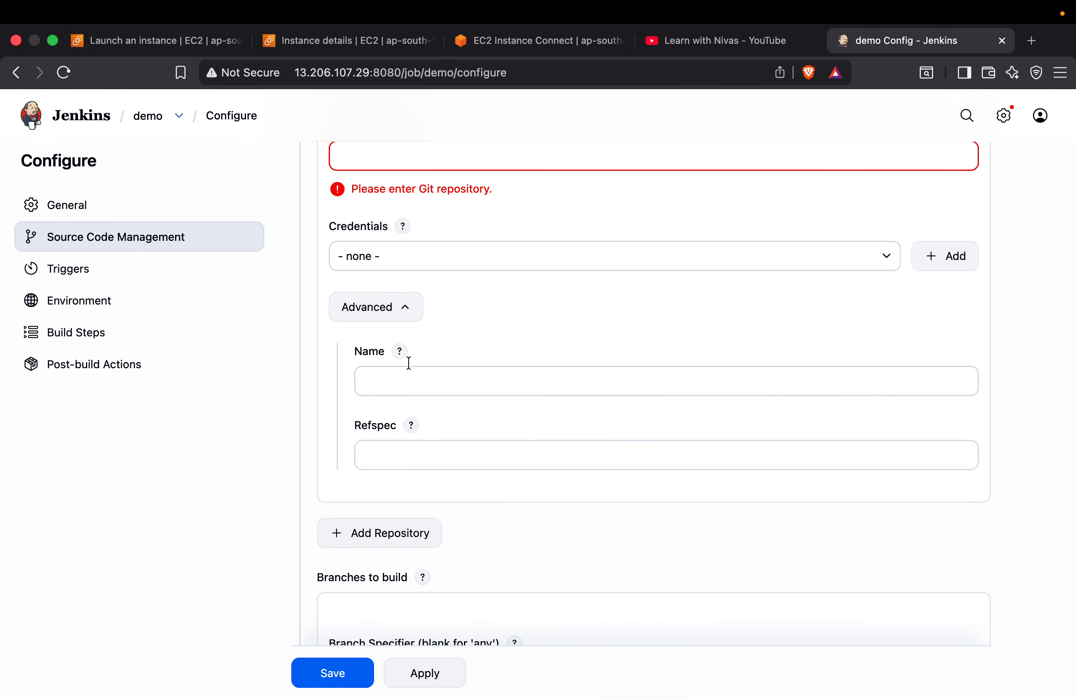
click(404, 319)
scroll(411, 377, down, 3)
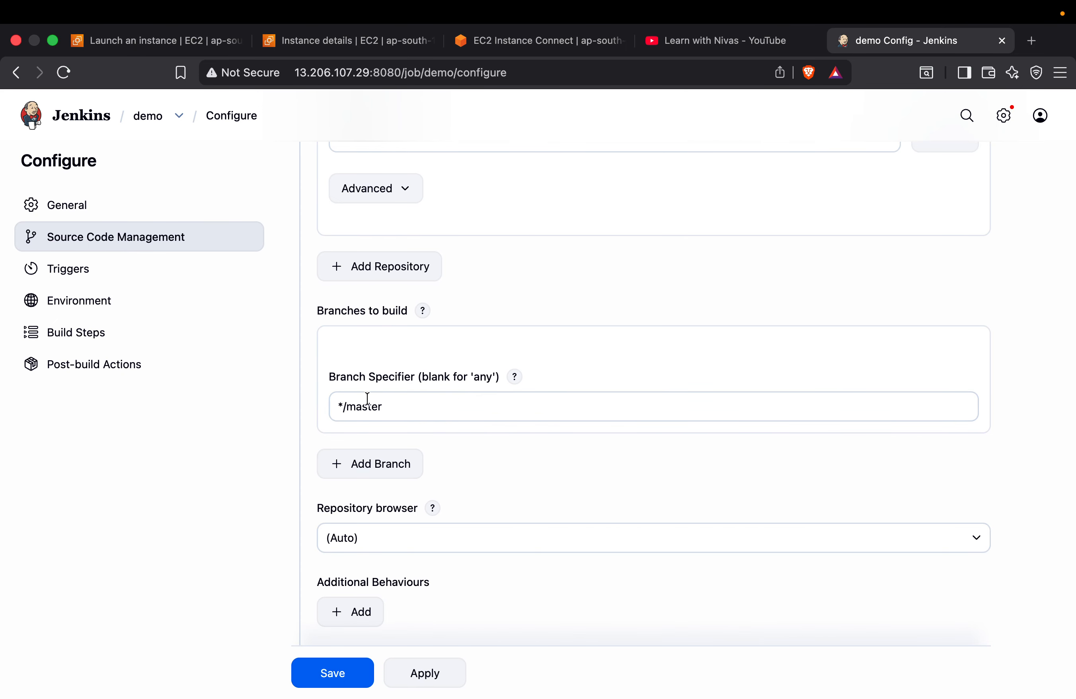
Reread the Source Code Management description and set the option back to None
scroll(366, 401, up, 6)
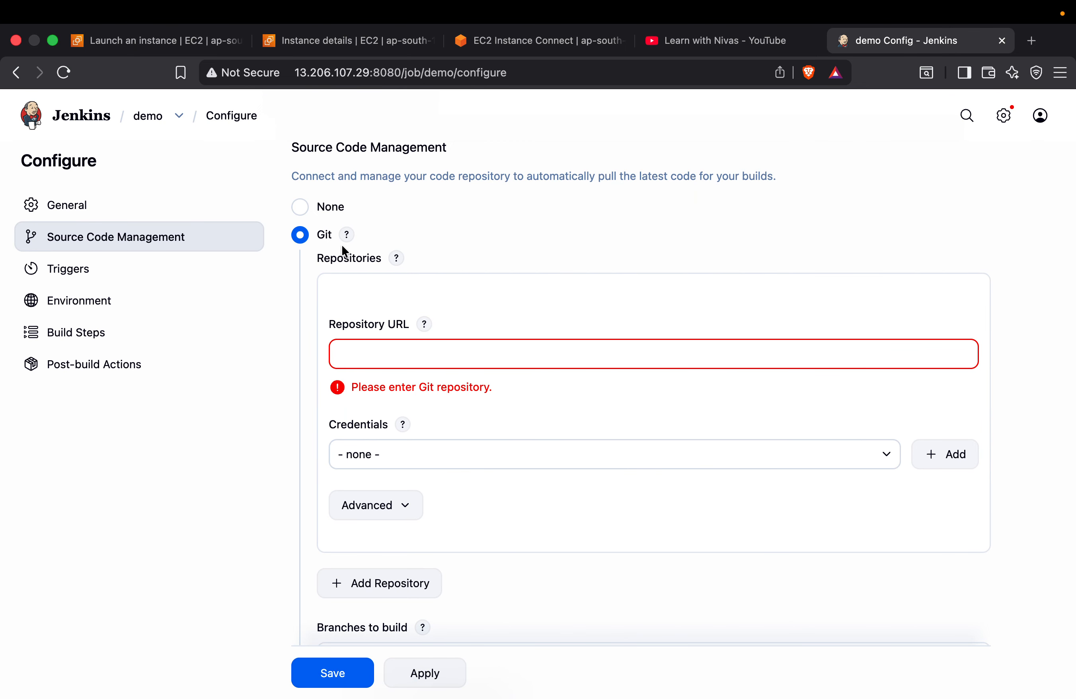
drag(373, 172, 772, 174)
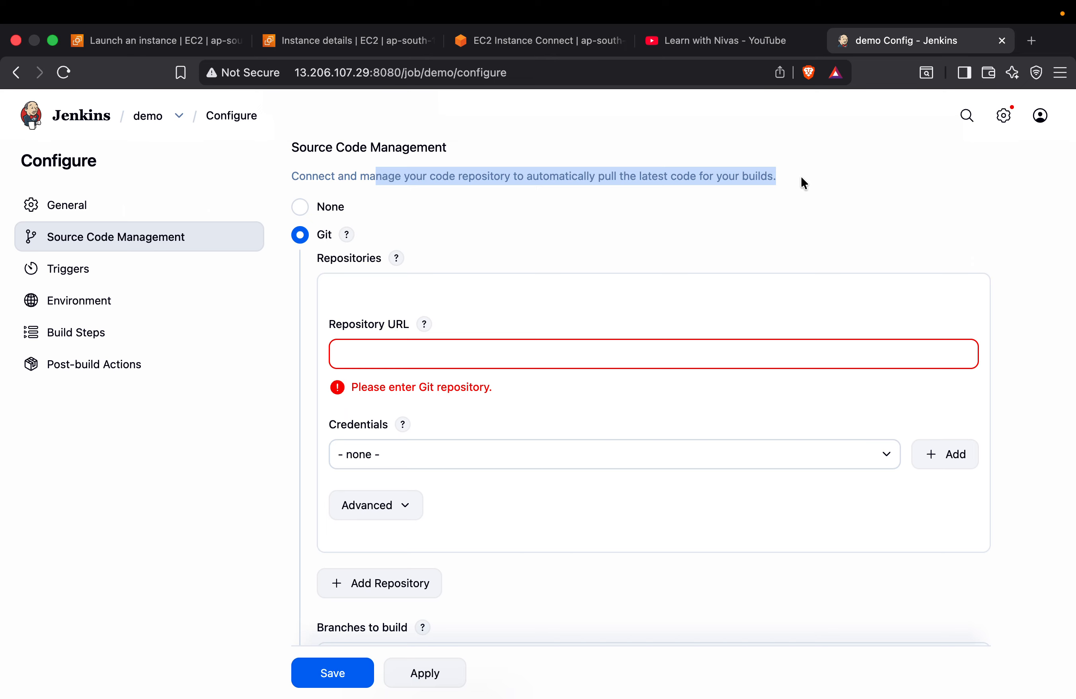
click(300, 208)
Read the Triggers description, enable Build periodically, and show the help for its Schedule field
scroll(389, 290, down, 5)
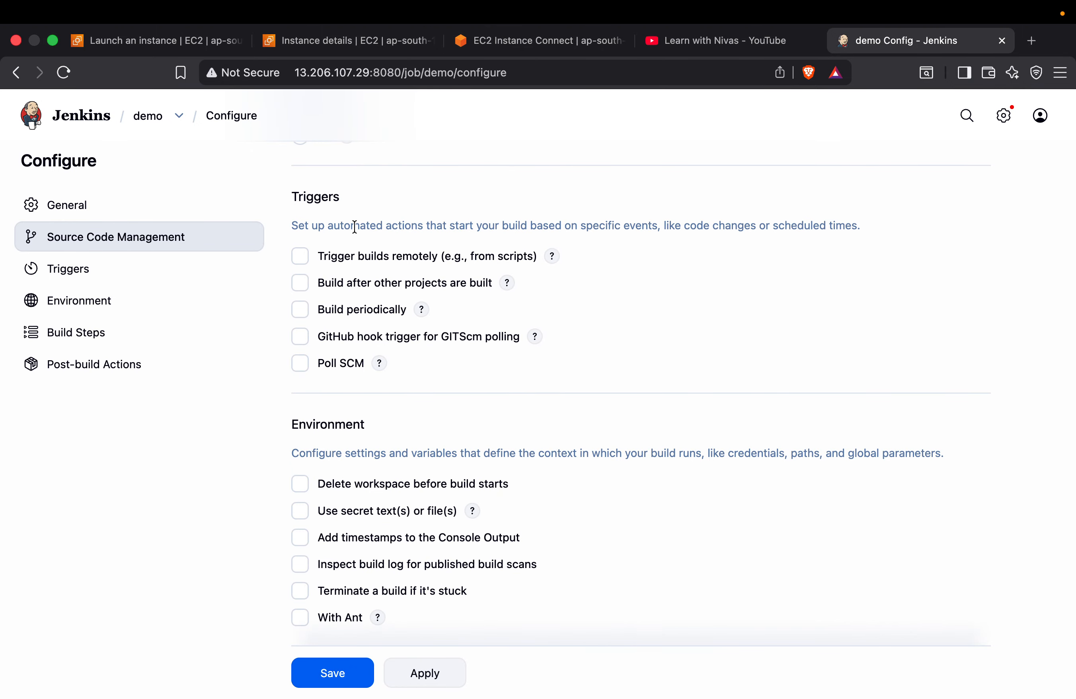
drag(354, 226, 642, 235)
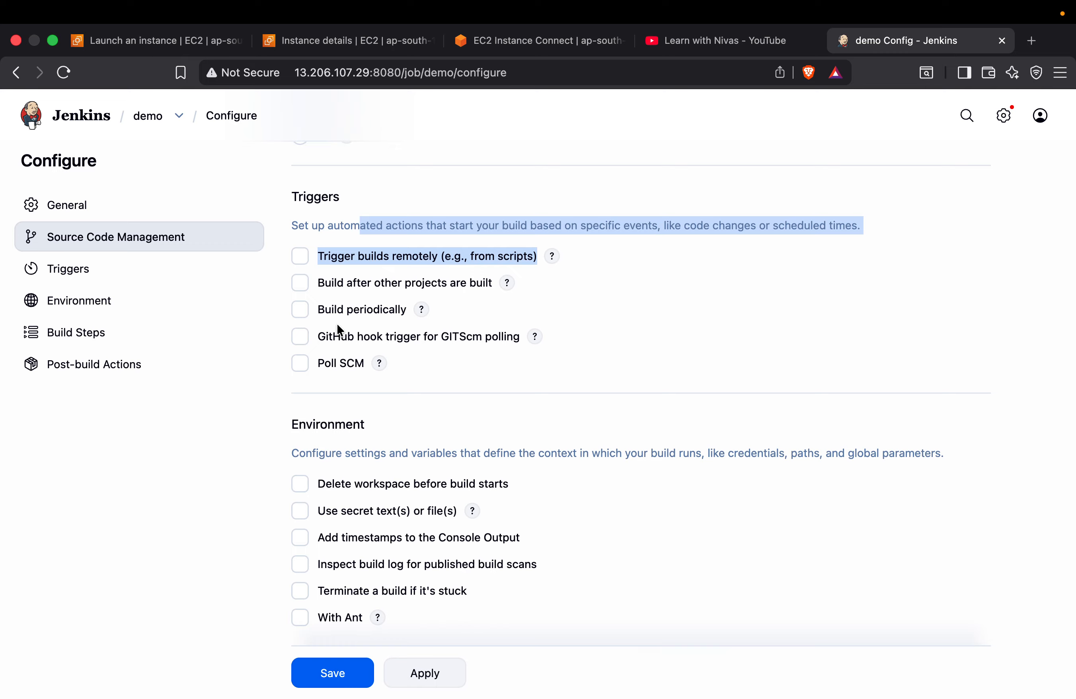
click(300, 309)
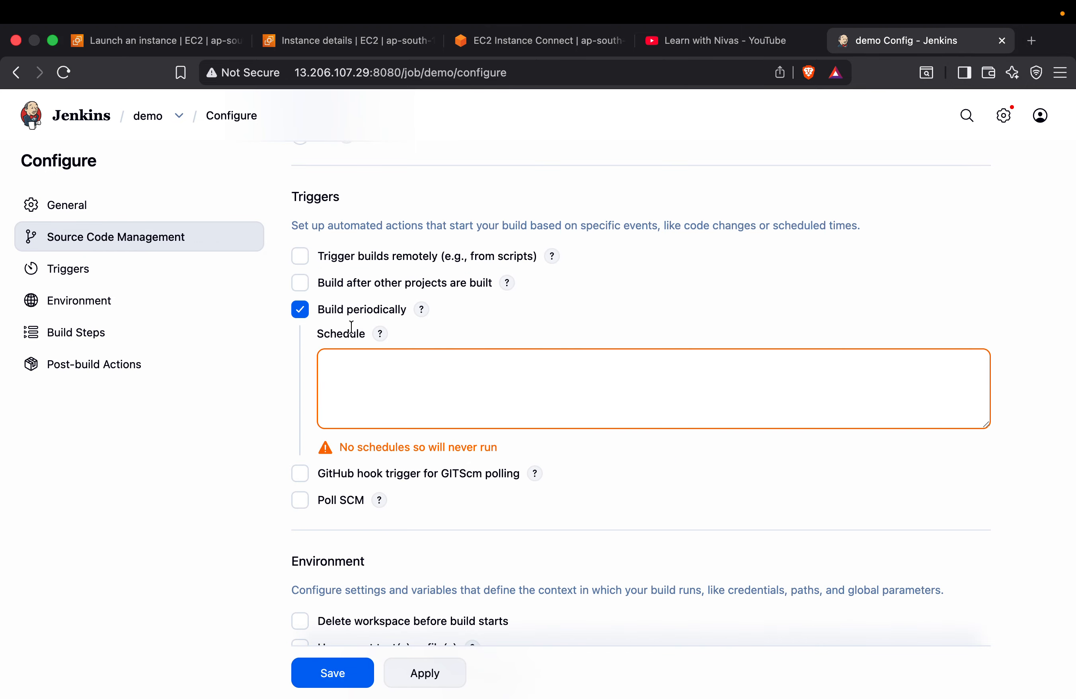
click(379, 334)
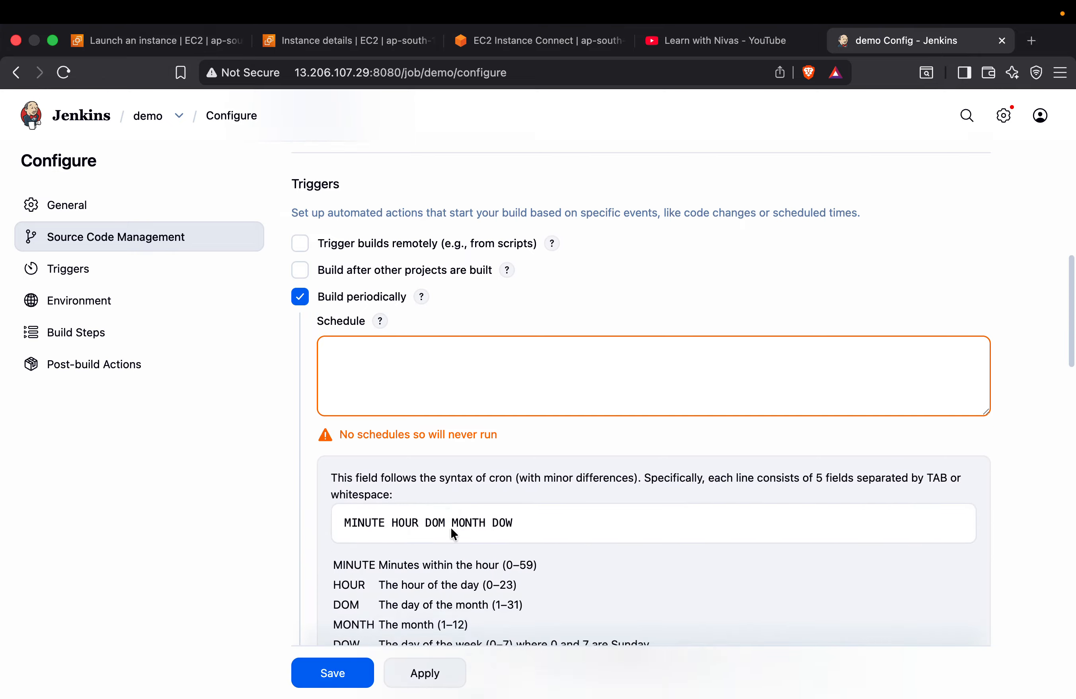
Read the cron syntax, operators and examples in the Schedule help, and disable Build periodically
scroll(449, 523, down, 3)
scroll(492, 524, down, 3)
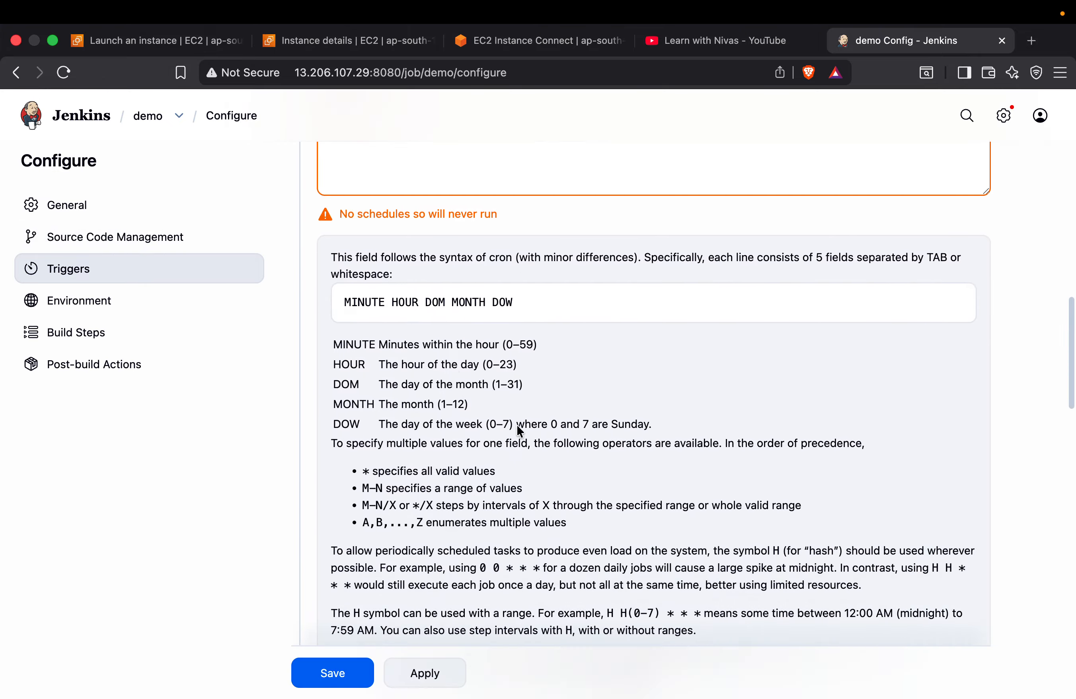
scroll(546, 531, down, 3)
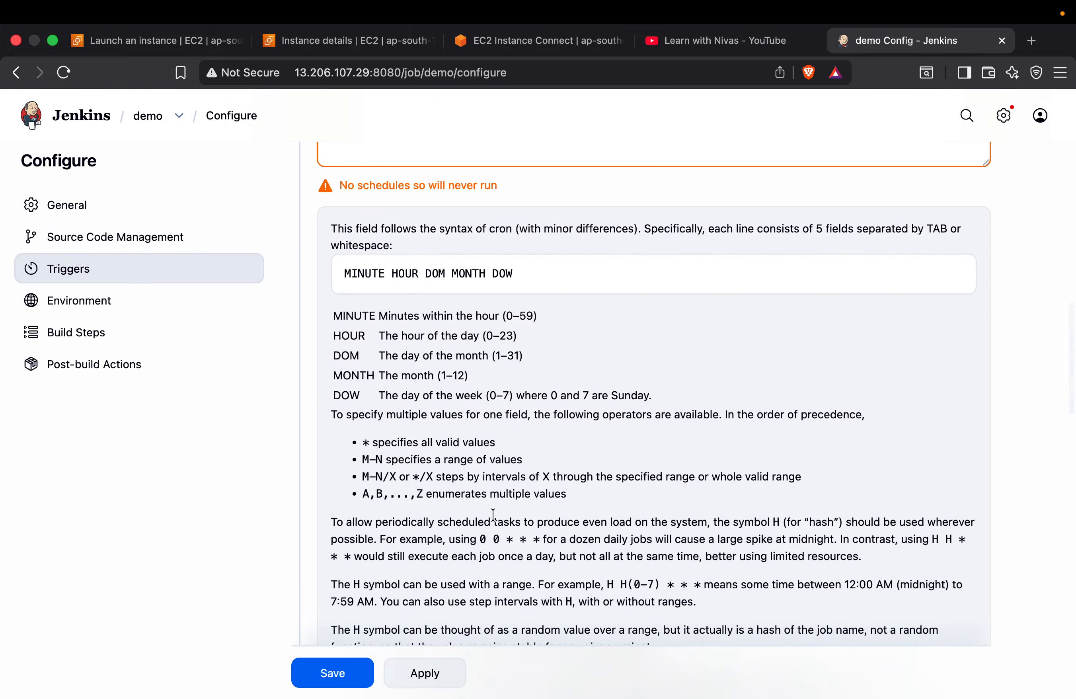
scroll(493, 515, down, 9)
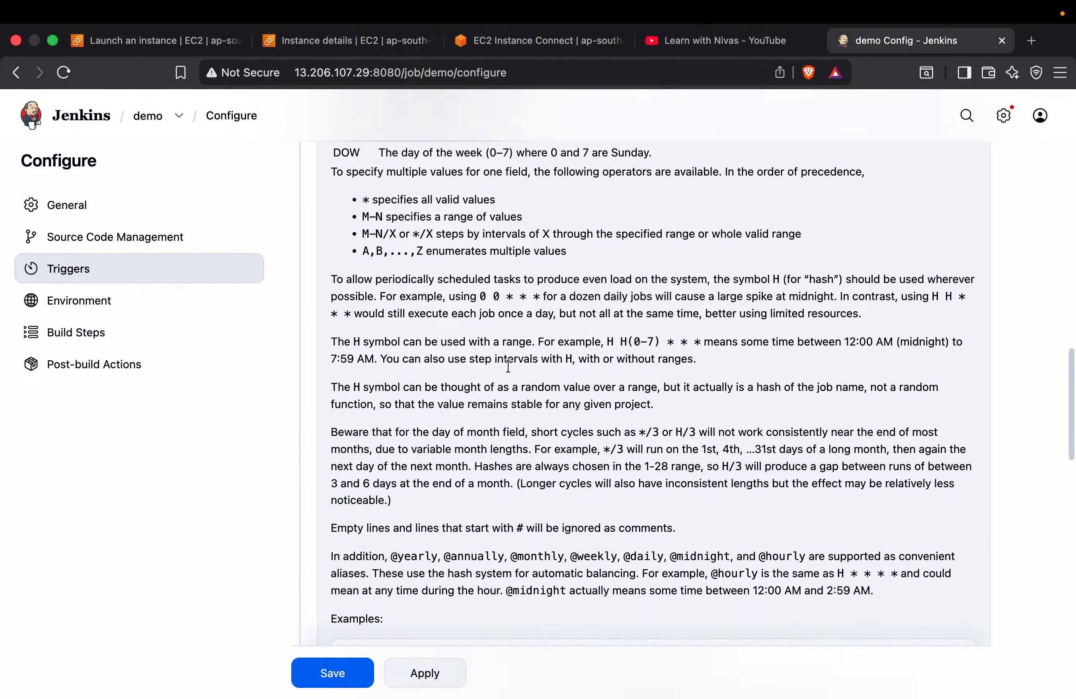
scroll(508, 365, down, 5)
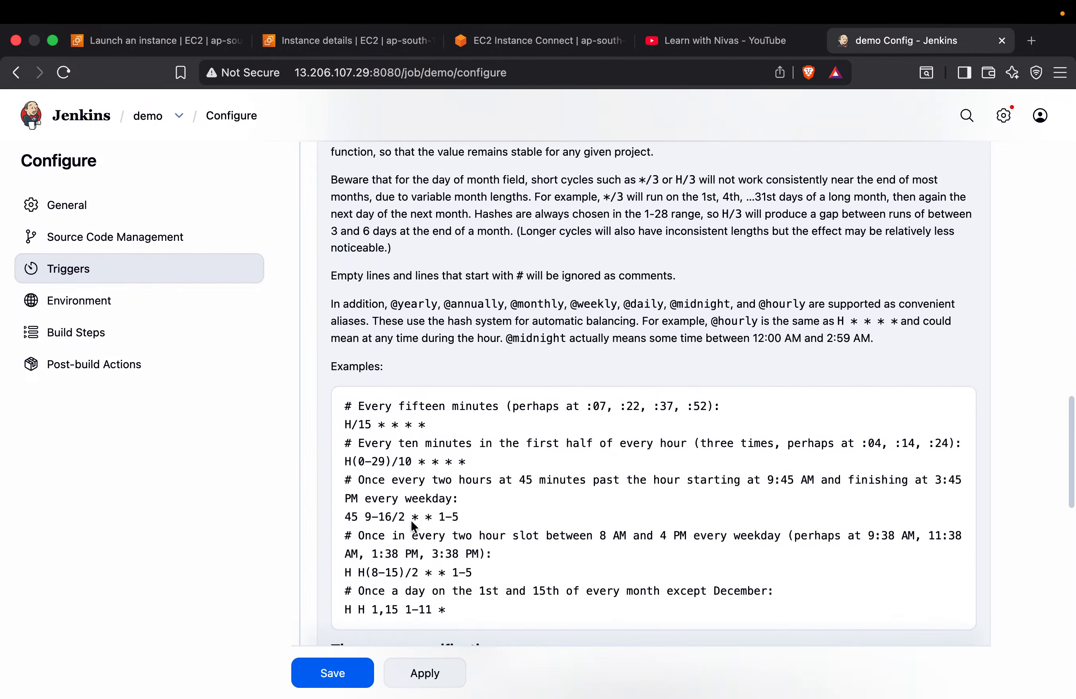
scroll(485, 427, down, 3)
scroll(487, 434, up, 14)
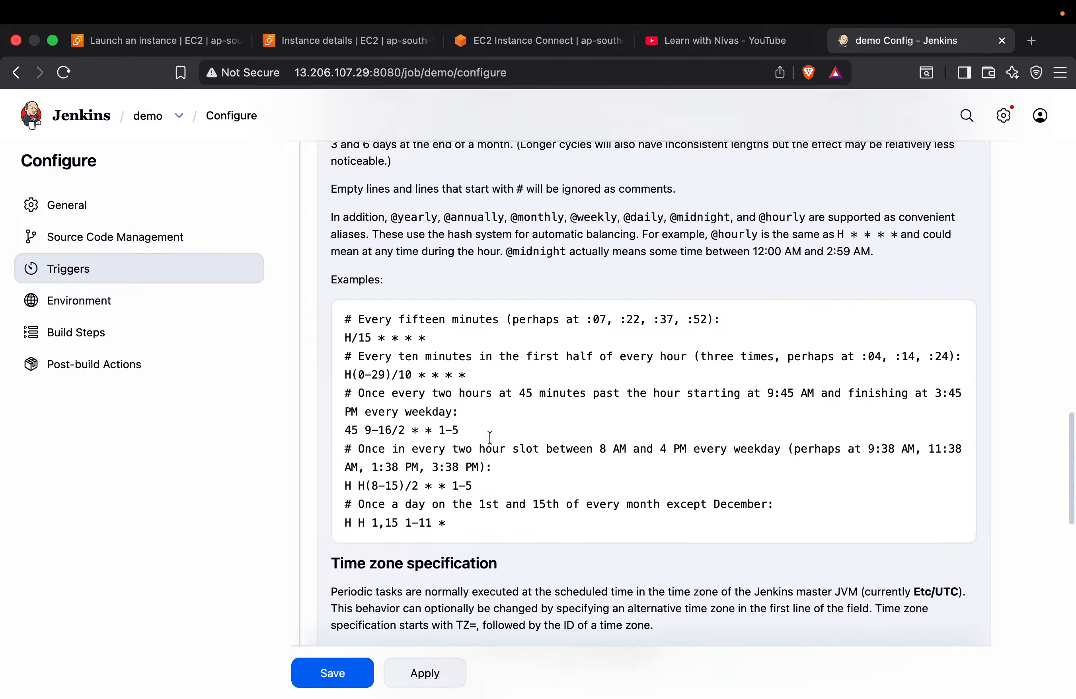
scroll(490, 435, up, 12)
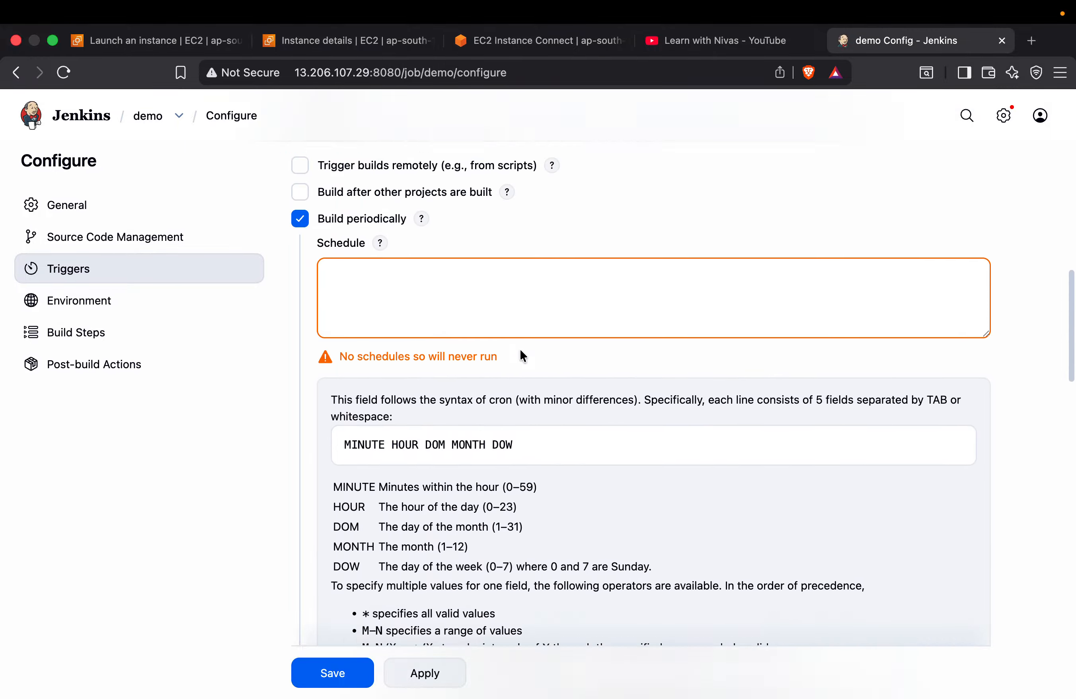
click(301, 304)
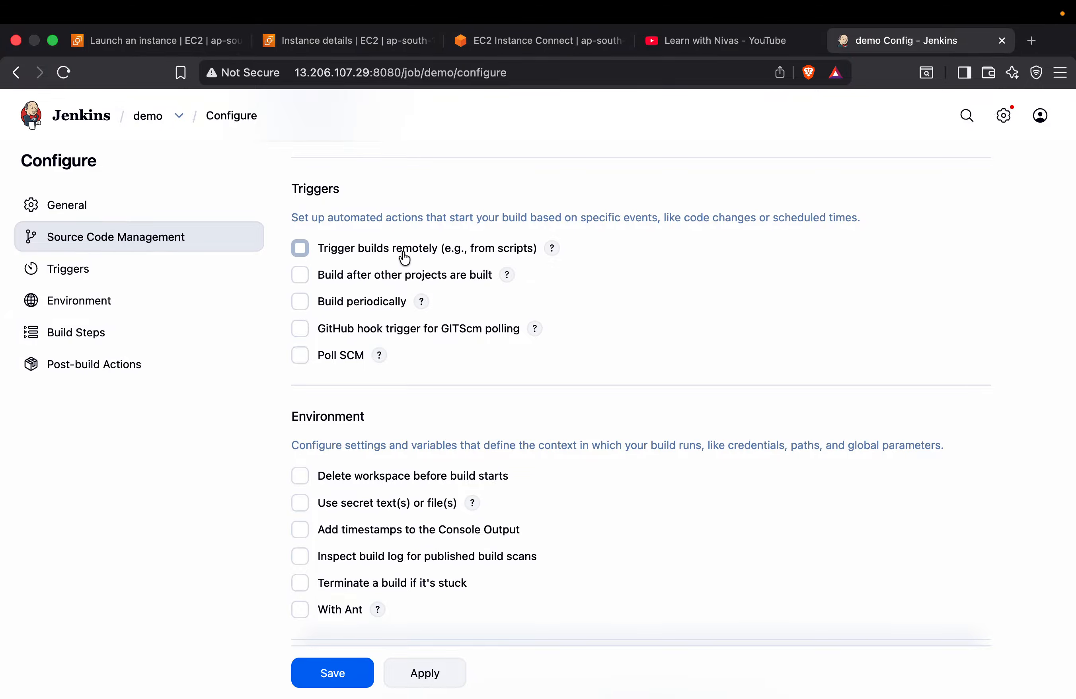
Temporarily enable the remote build trigger to read its trigger URL format, and disable it again
click(301, 248)
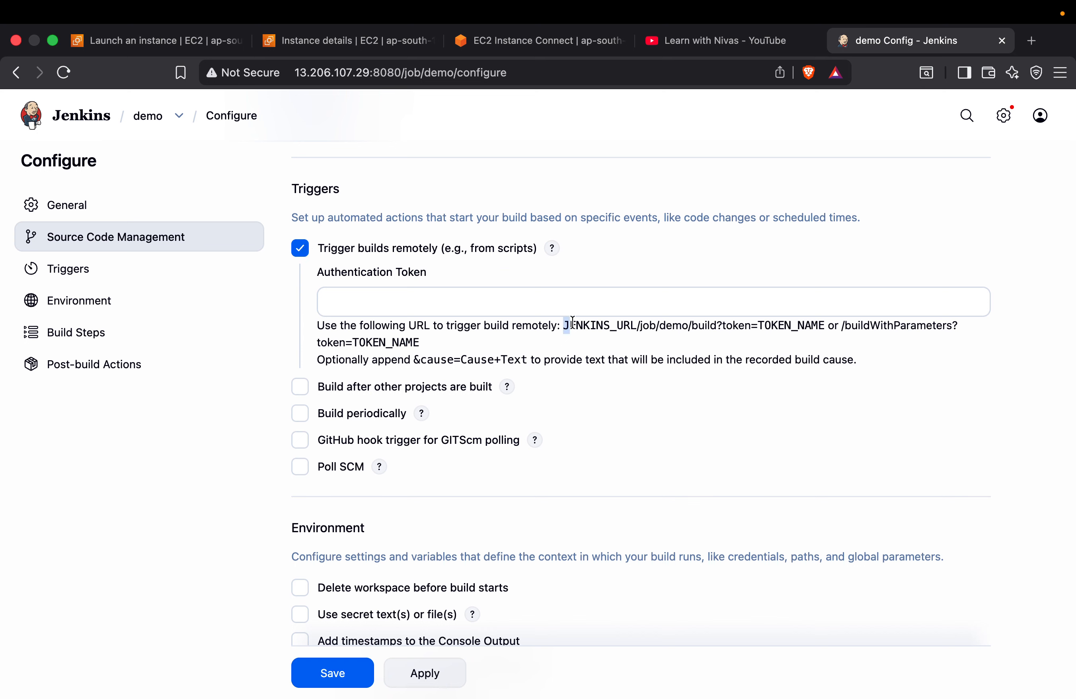
drag(563, 326, 961, 335)
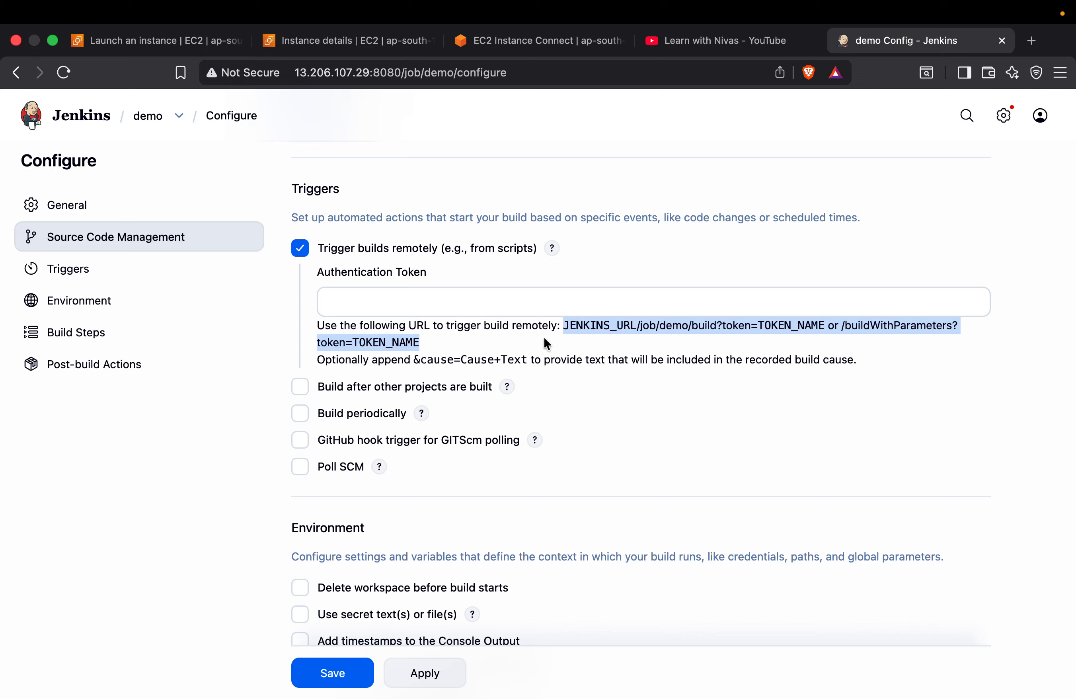
click(299, 248)
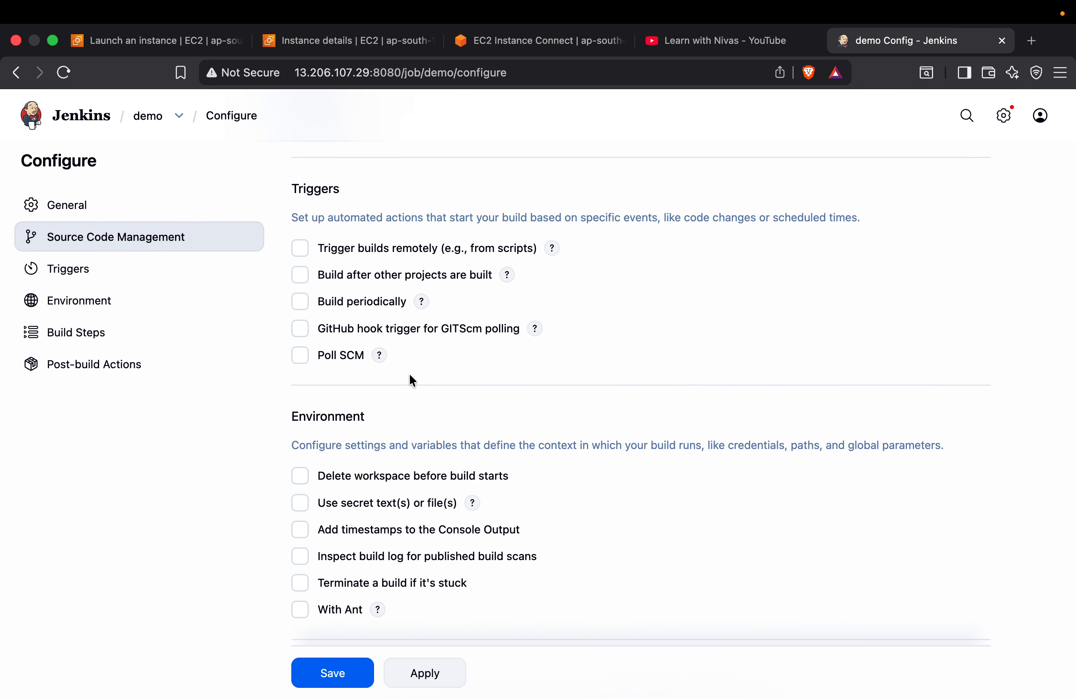
Switch the console output timestamps option on and off again, and read the Environment section's description
scroll(410, 375, down, 2)
scroll(366, 326, down, 8)
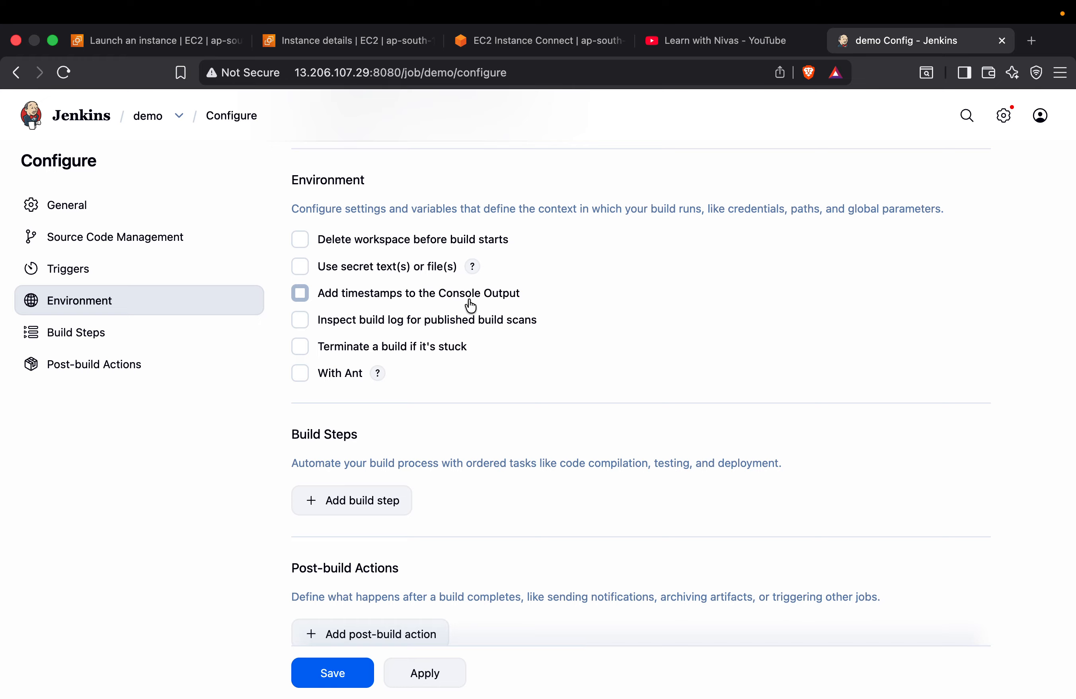
click(302, 295)
click(299, 295)
drag(402, 209, 694, 239)
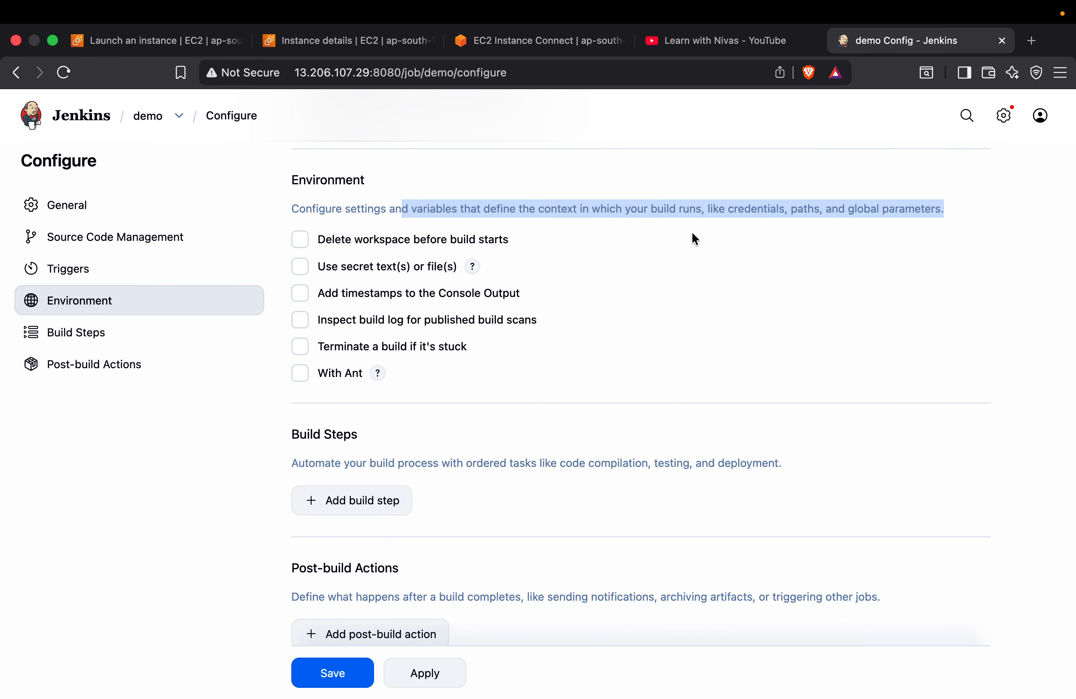
click(563, 302)
Read the Build Steps description and add an Execute shell build step to the job
scroll(563, 302, down, 3)
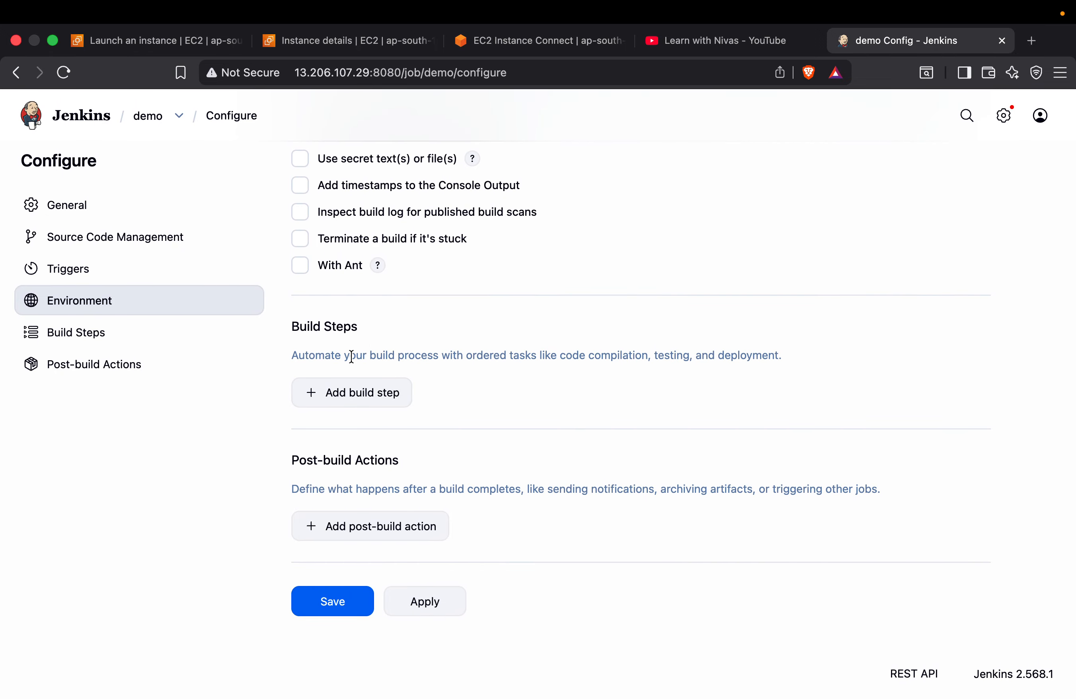
drag(349, 356, 781, 368)
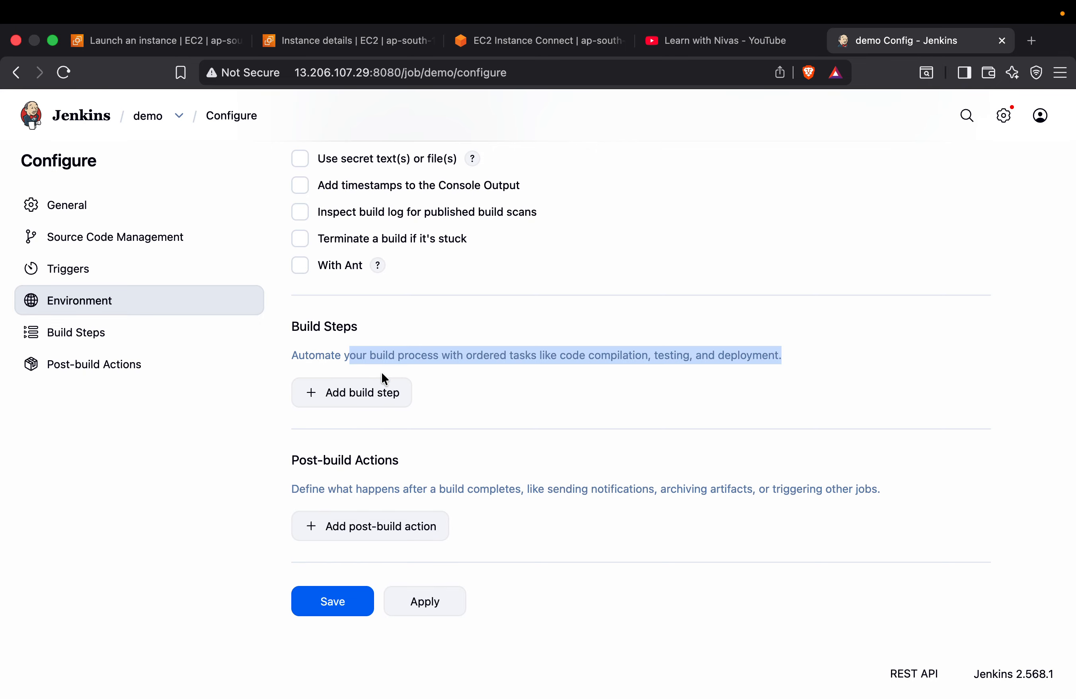
click(348, 399)
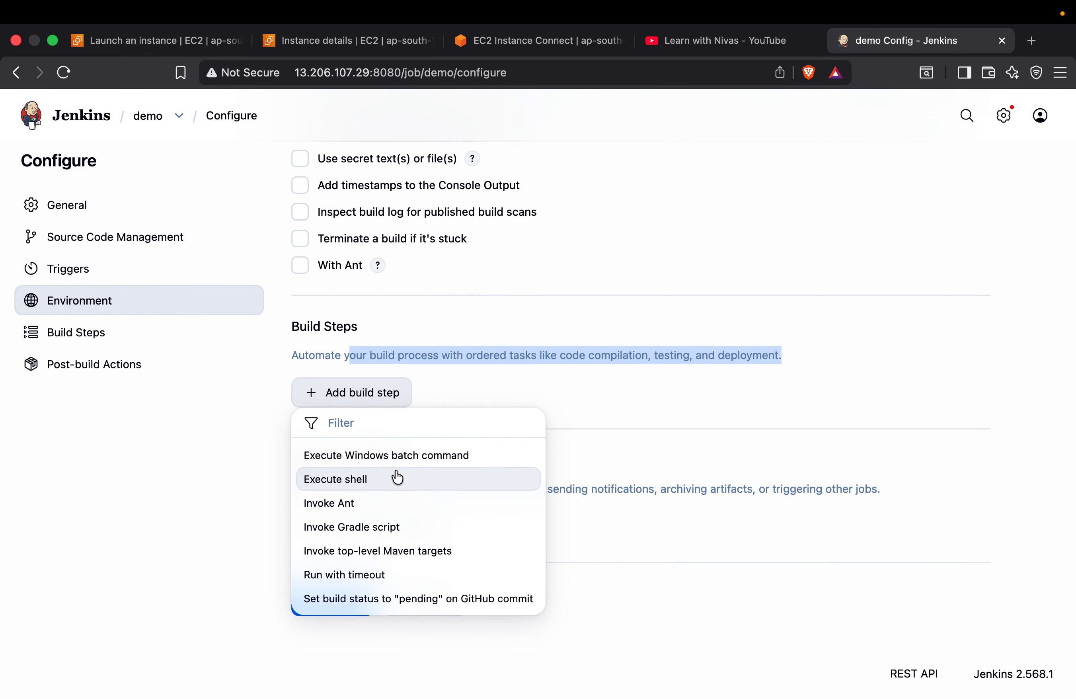
click(349, 485)
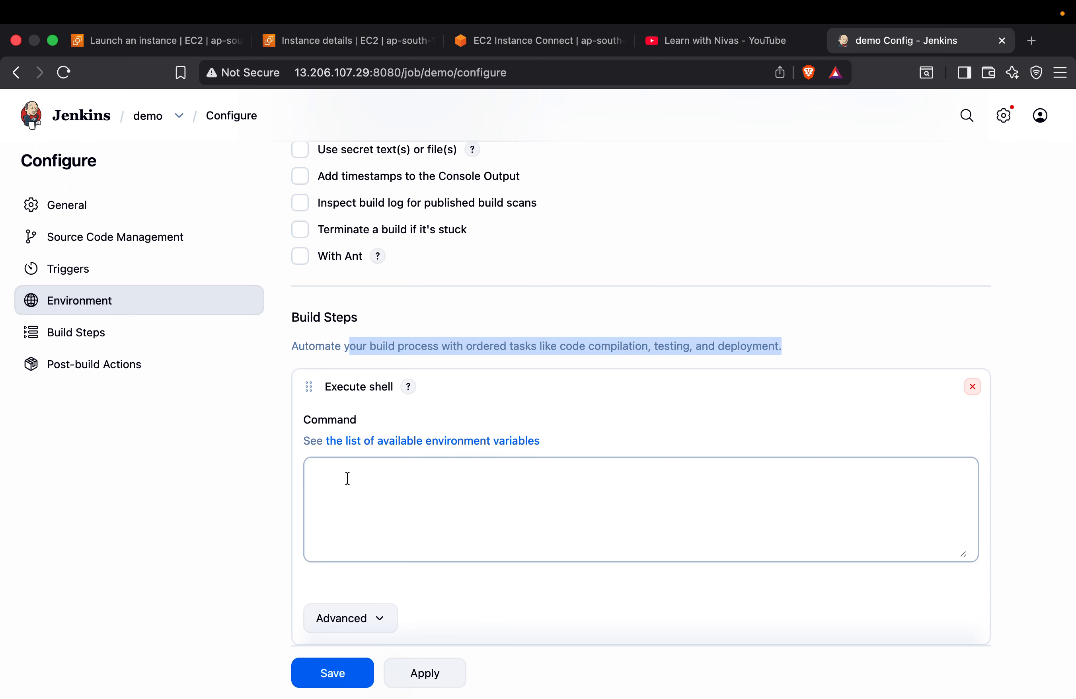
scroll(394, 450, down, 3)
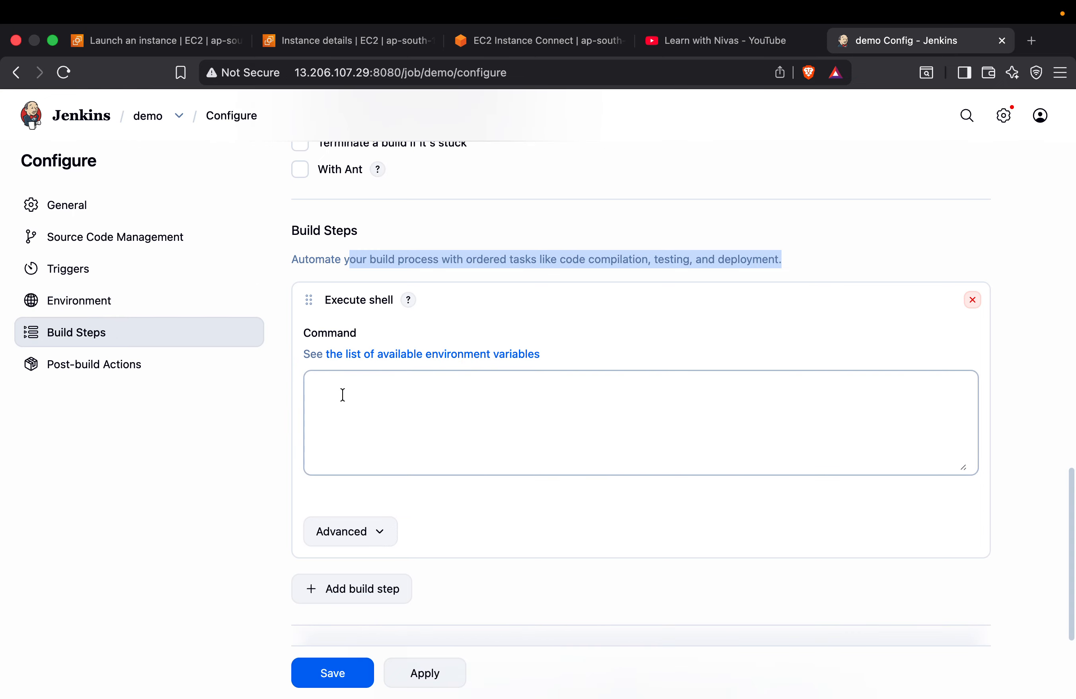
Enter date in the shell command box, followed on a new line by echo with the YouTube channel name in double quotes
click(343, 395)
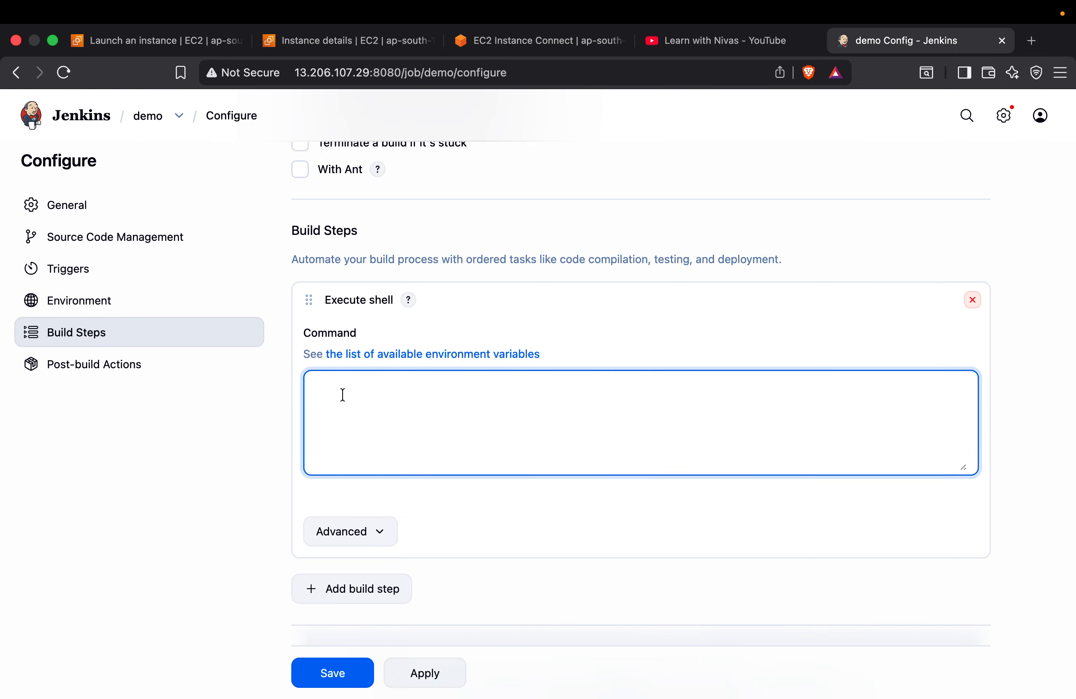
text(date)
key(Return)
text(echo)
text( "")
text(Leanr)
key(BackSpace)
key(BackSpace)
key(BackSpace)
text(rn with Nivas)
key(Right)
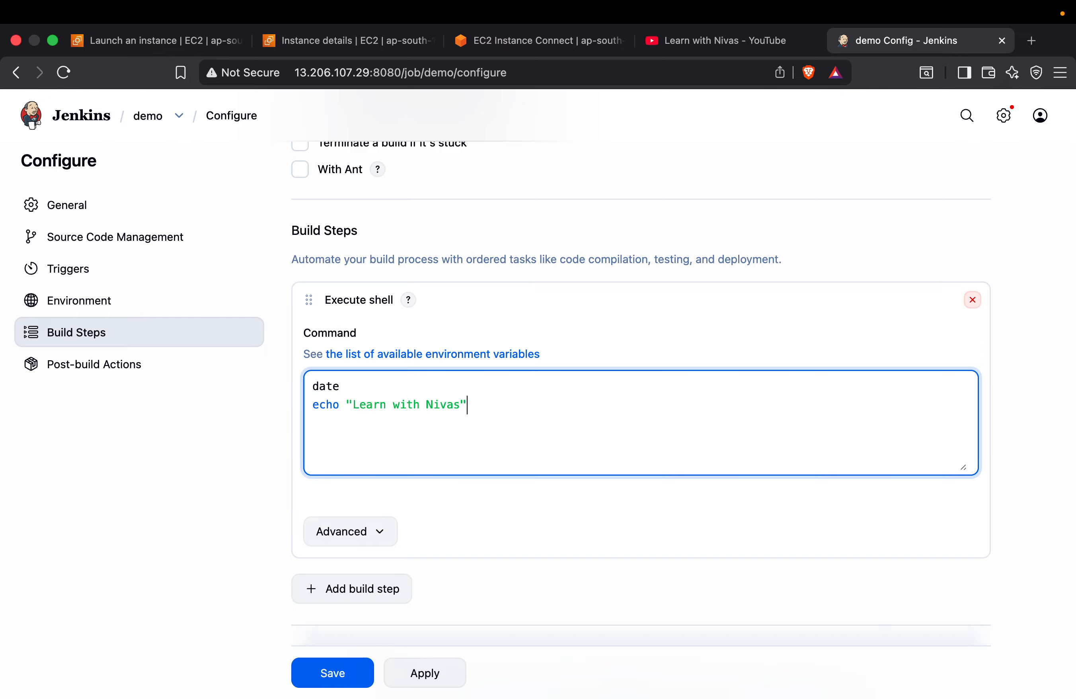
Add the commands pwd and ls on separate lines after the echo command
key(Return)
text(pwd)
key(Return)
text(ls)
key(Return)
key(BackSpace)
Review the completed shell commands and look over the Post-build Actions section
scroll(377, 447, down, 5)
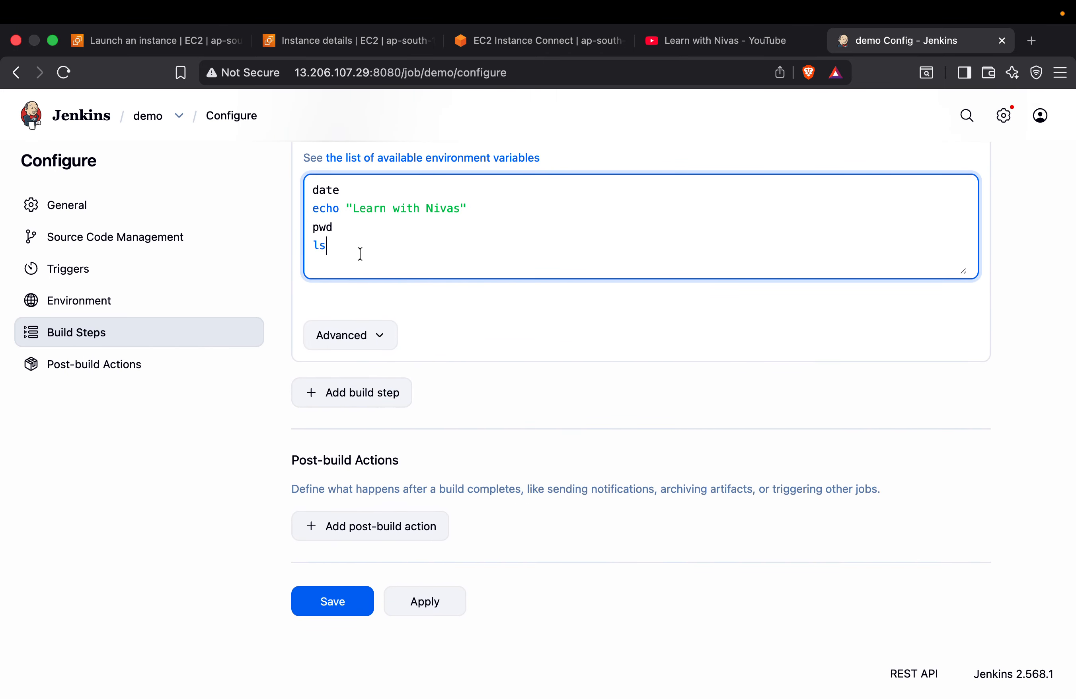
scroll(394, 352, up, 1)
scroll(395, 351, up, 3)
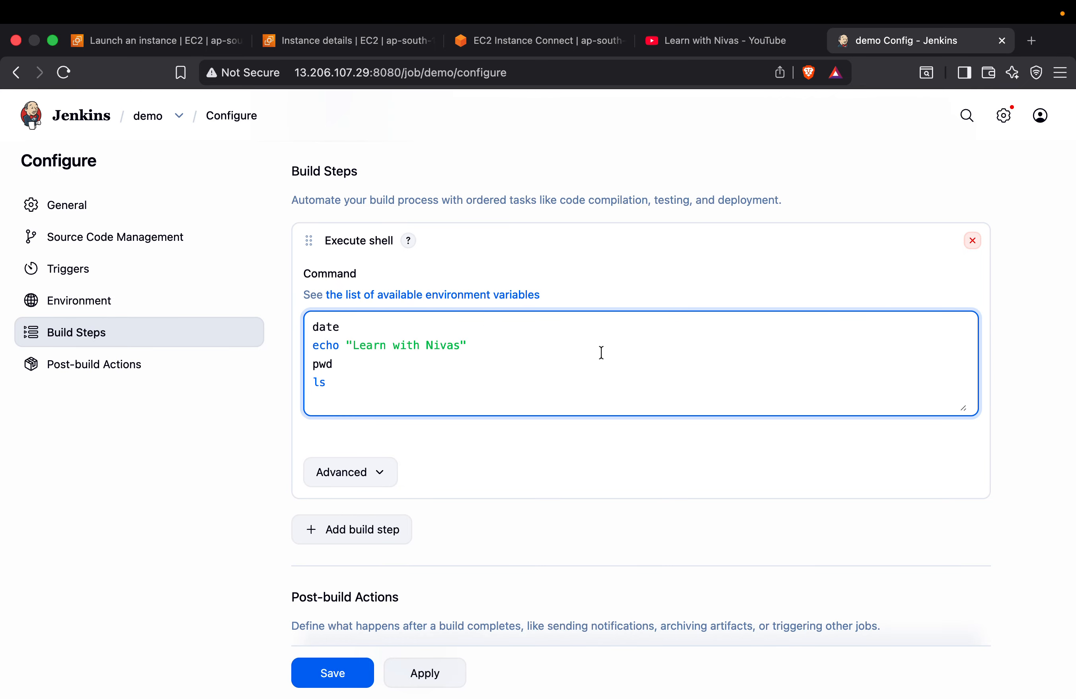
scroll(602, 352, down, 3)
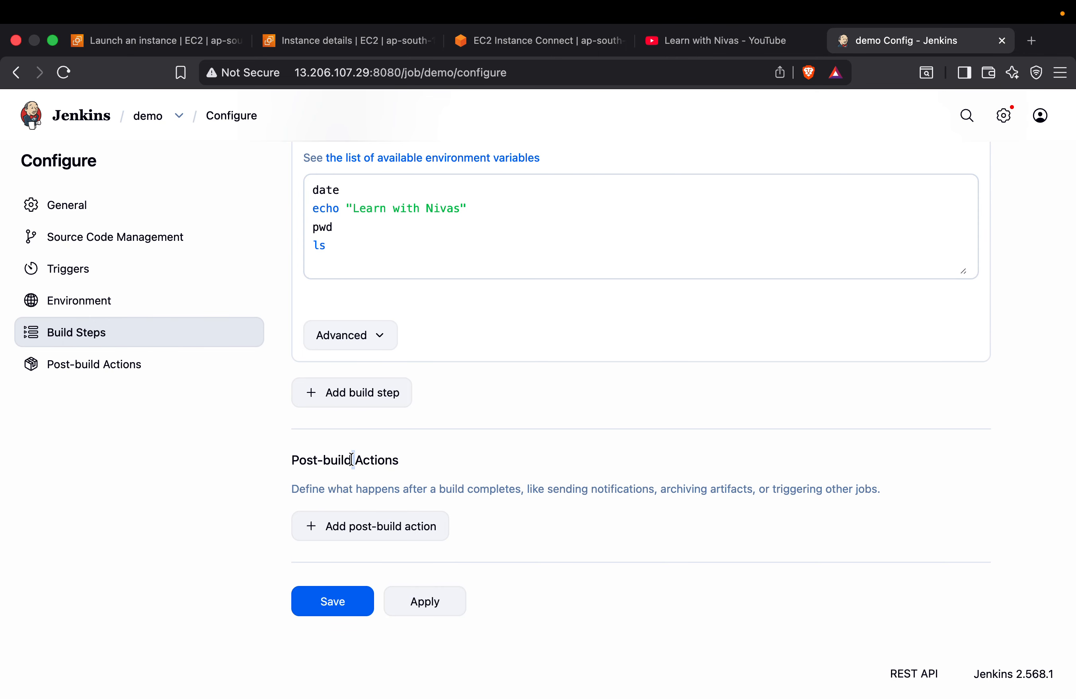
Read the Post-build Actions description and look through the list of available post-build actions without adding one
triple_click(315, 460)
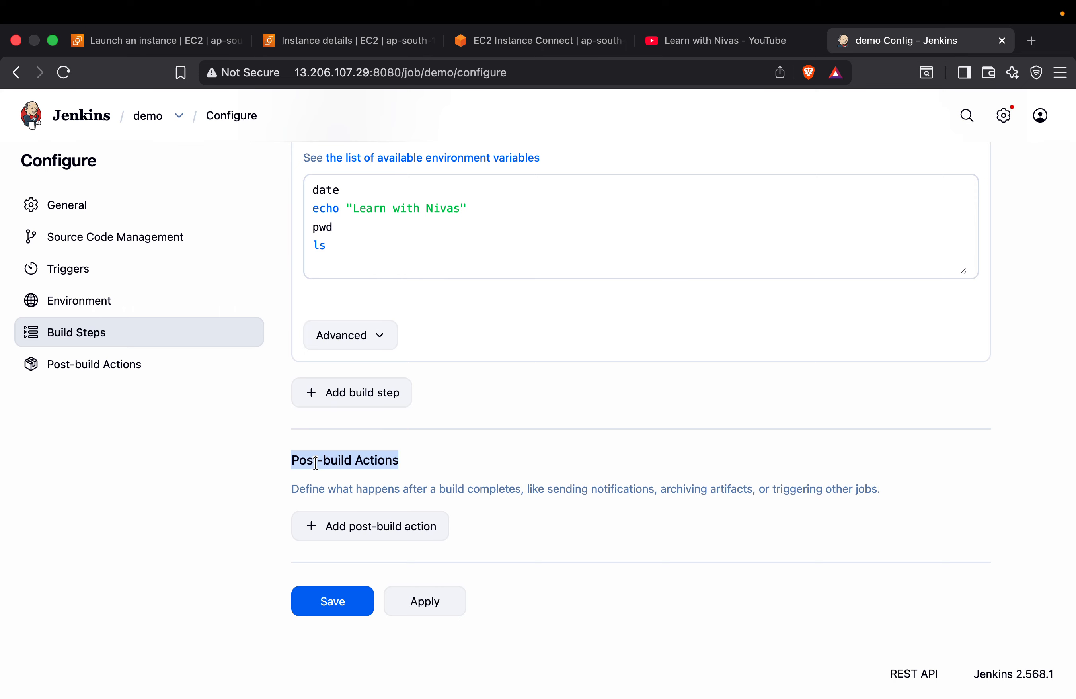
drag(529, 489, 644, 505)
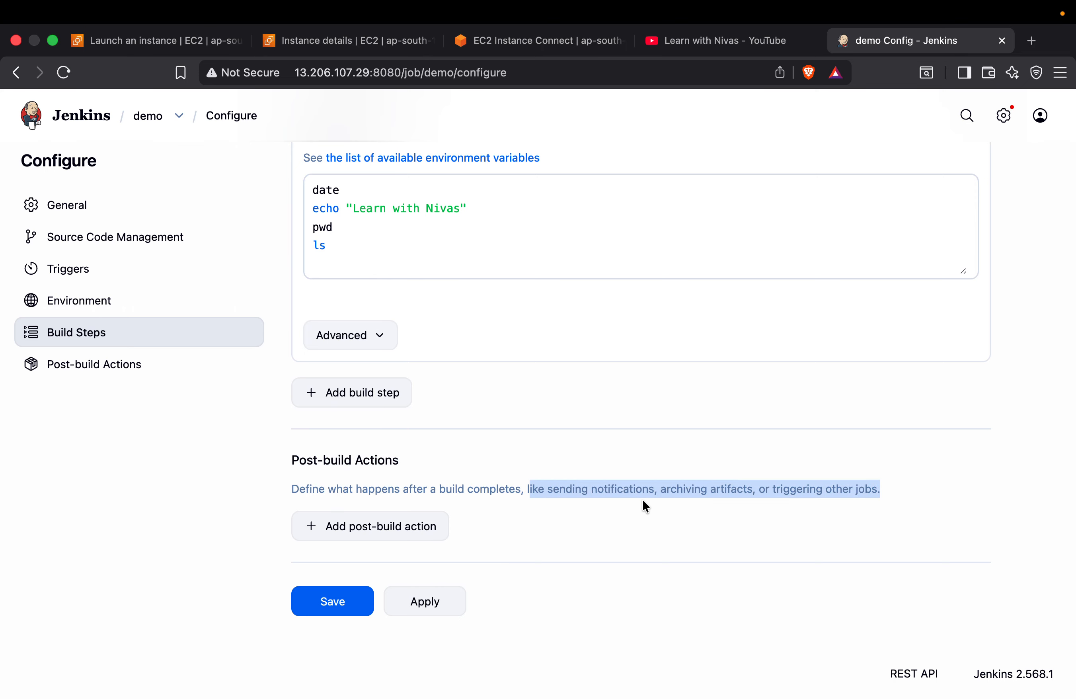
drag(398, 486, 885, 489)
drag(657, 489, 759, 488)
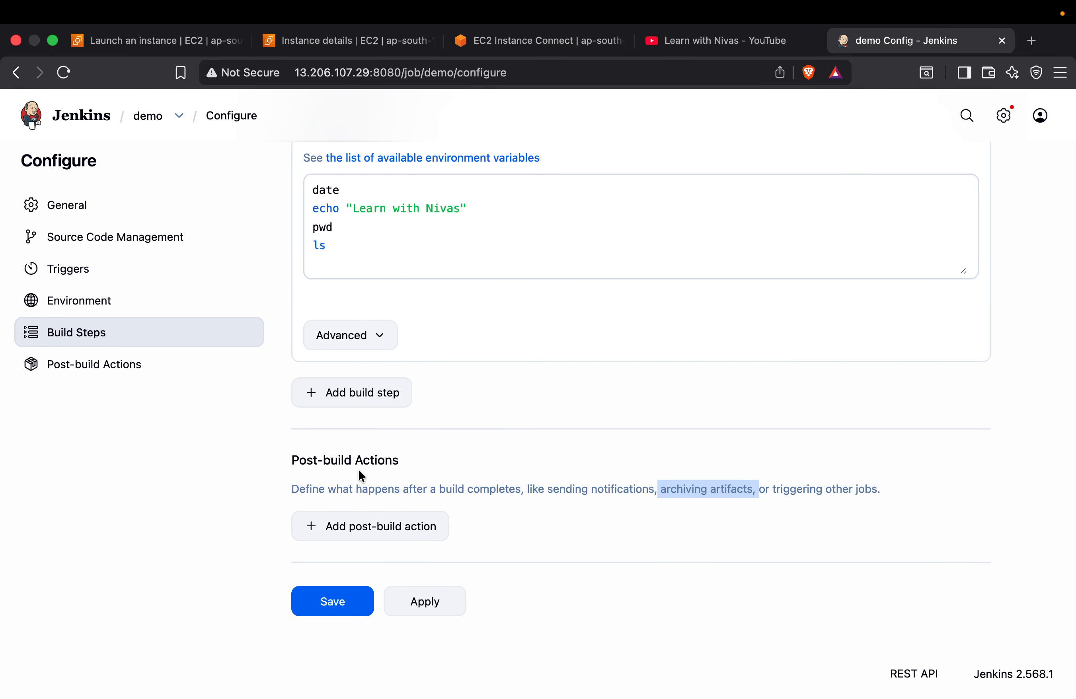
scroll(500, 482, down, 1)
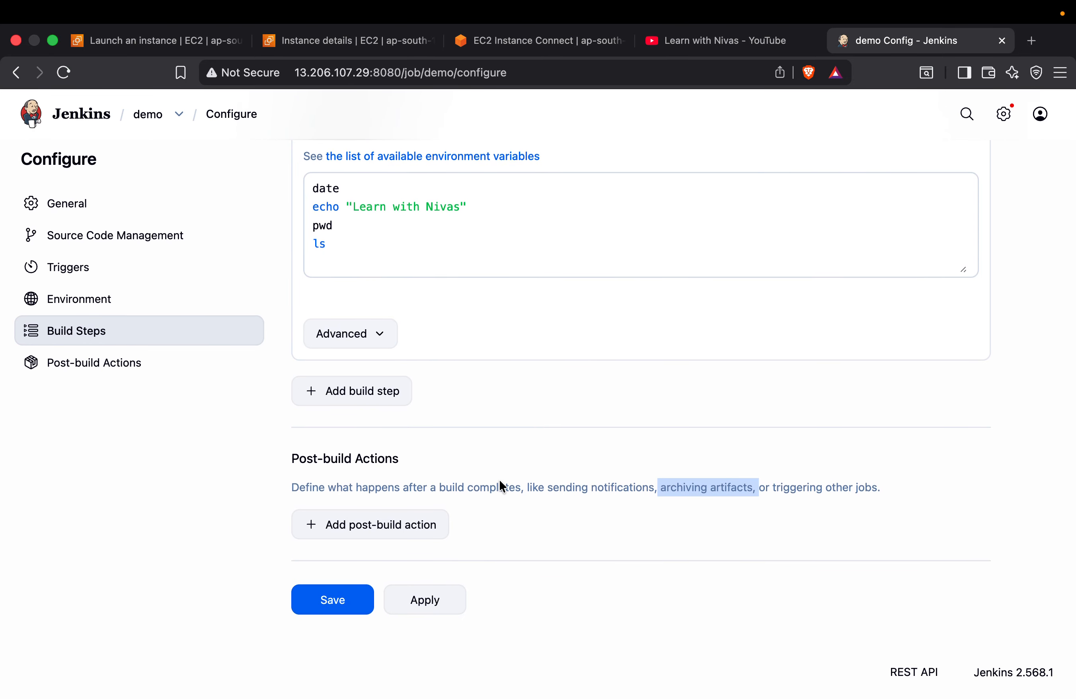
click(373, 525)
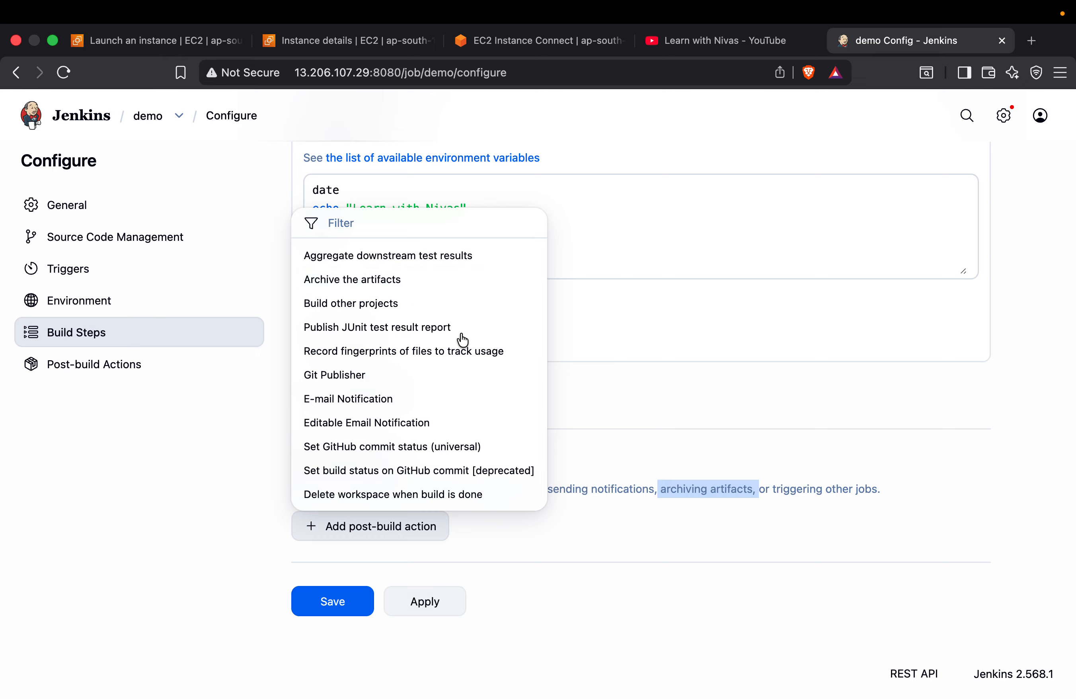
click(562, 572)
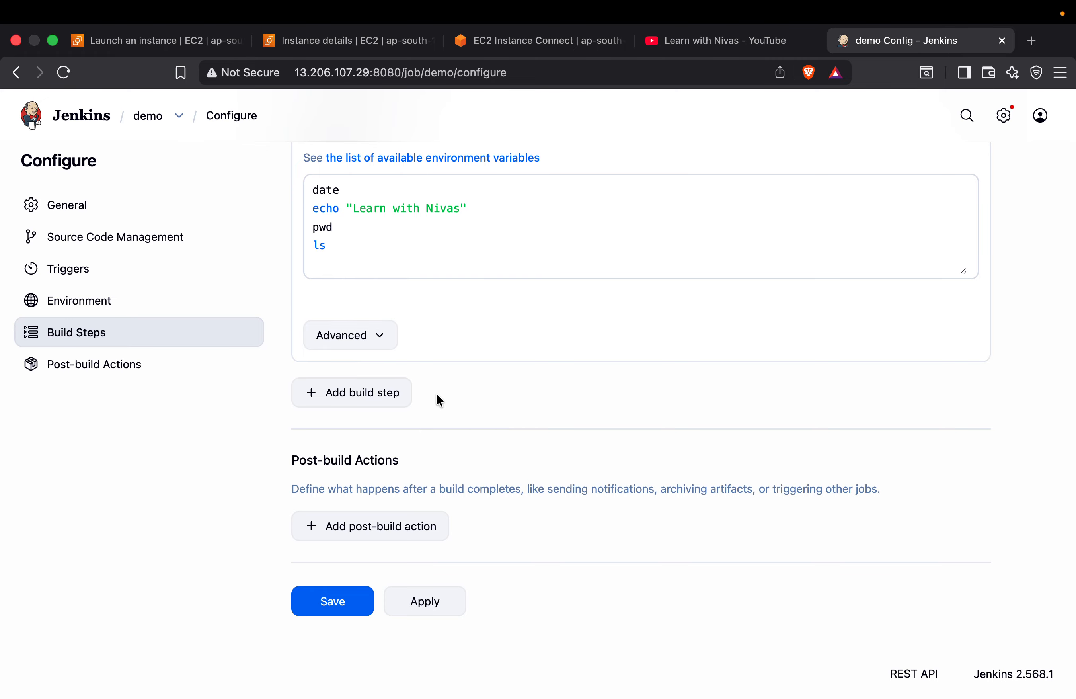
Review the trigger, environment and build step settings of the demo job and save its configuration
scroll(420, 432, up, 10)
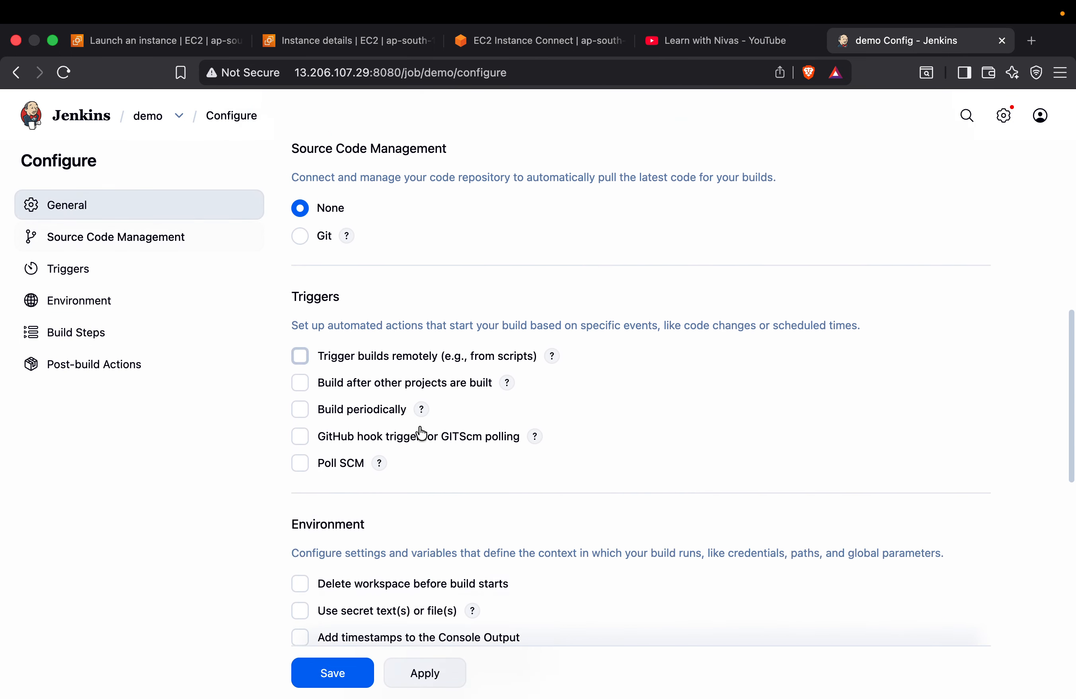
scroll(420, 433, down, 10)
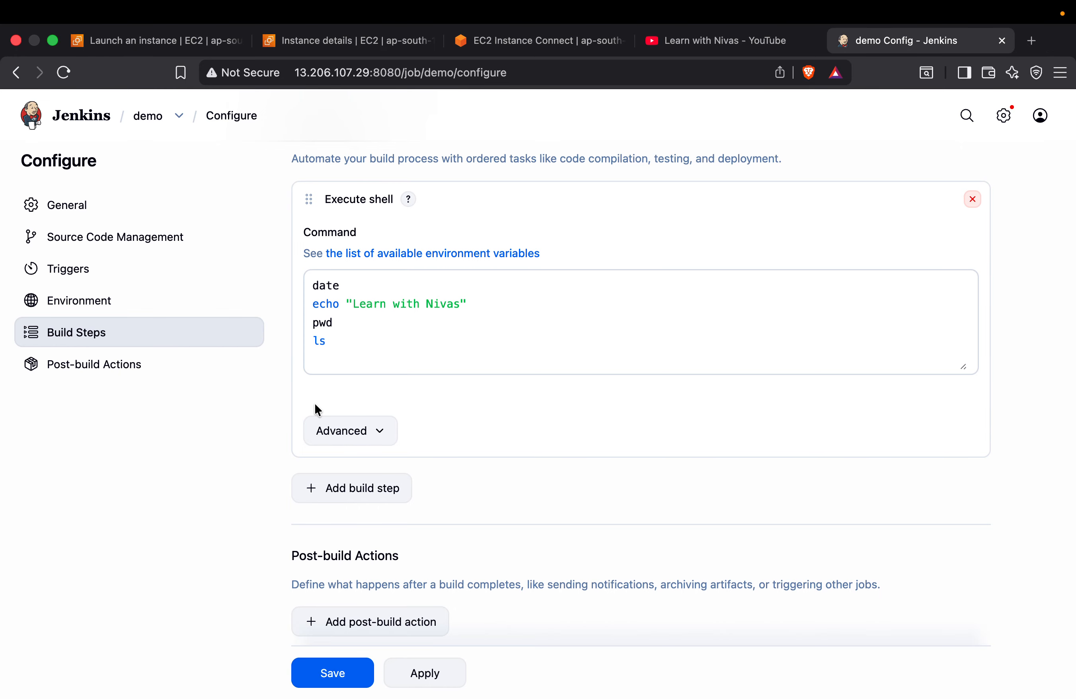
scroll(318, 410, down, 3)
click(326, 608)
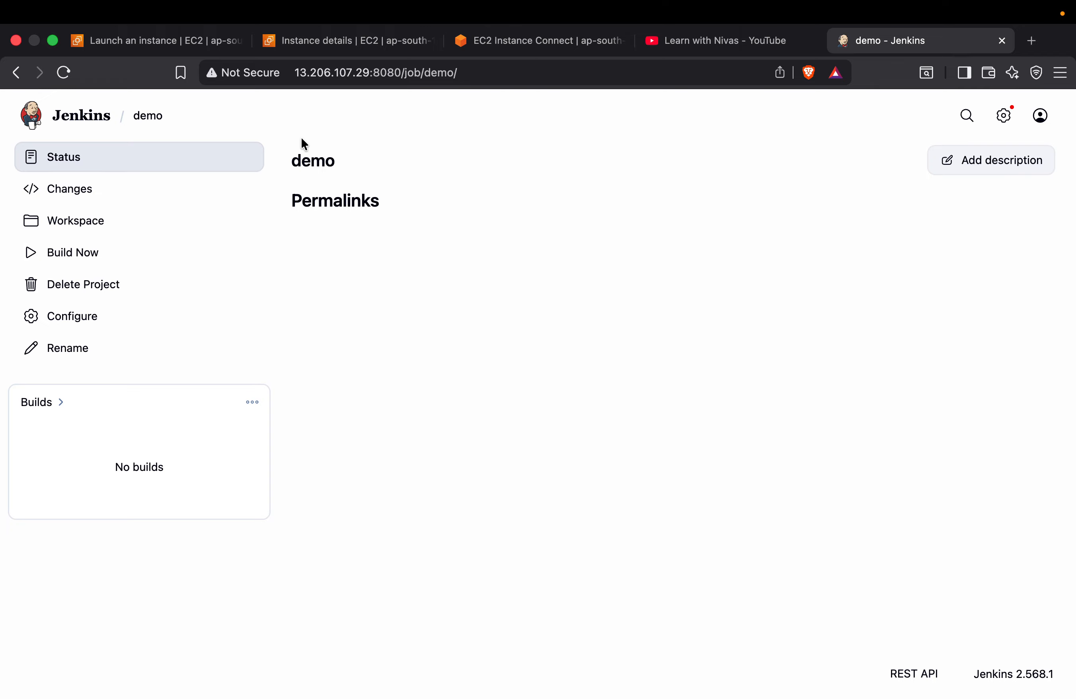
Run a build of the demo job and open the console output of build #1
click(82, 260)
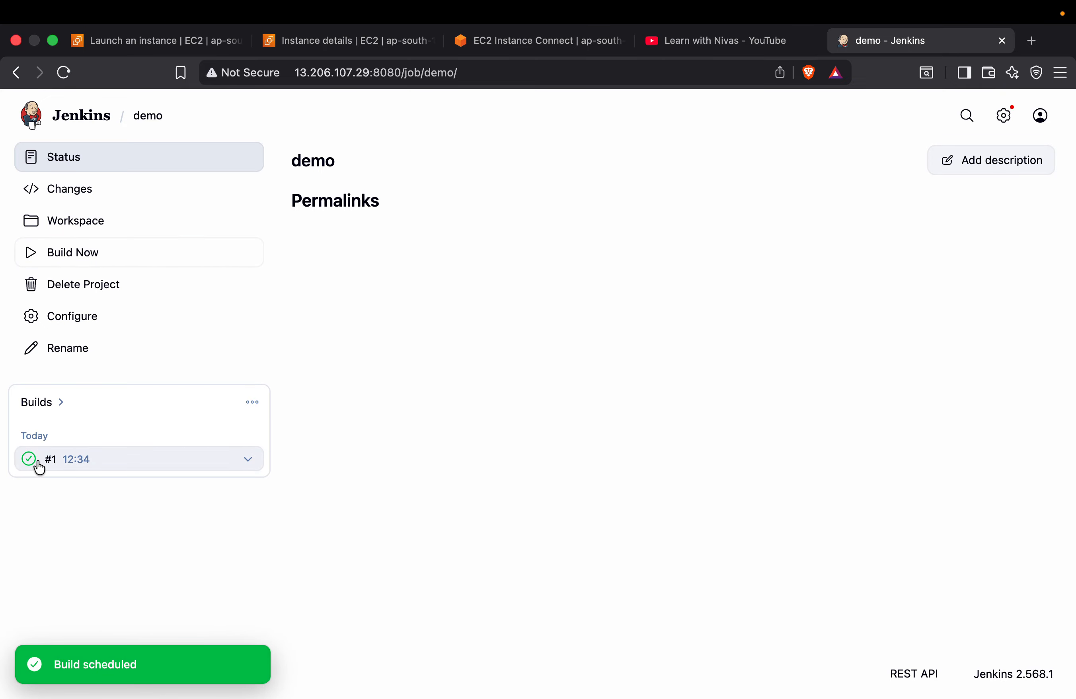
click(249, 464)
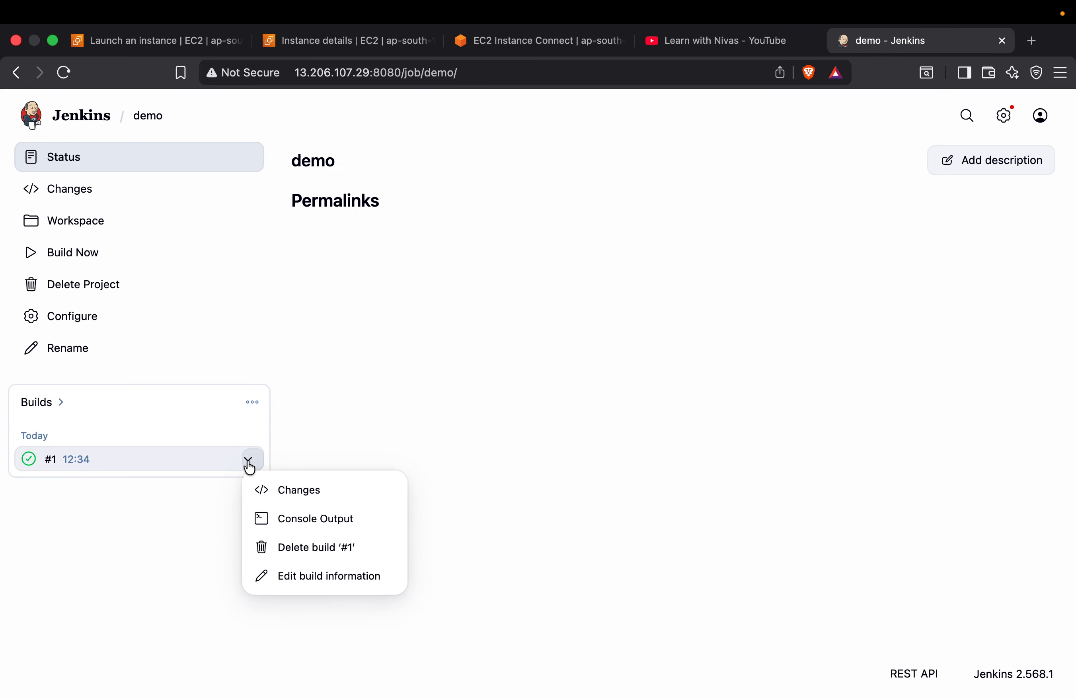
click(326, 526)
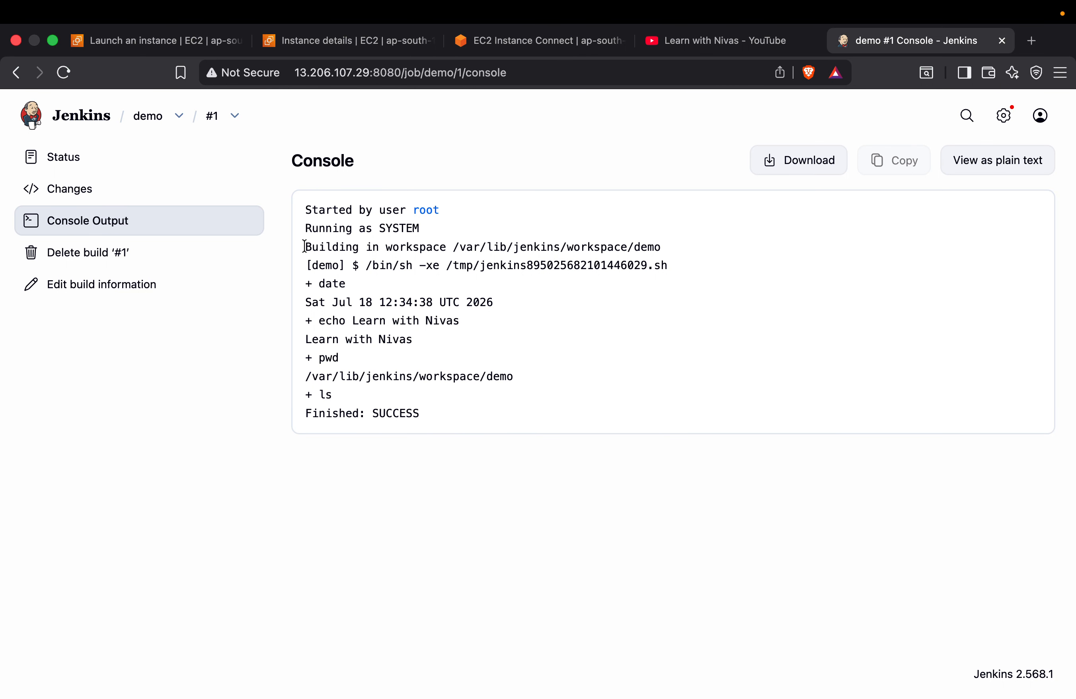
Highlight the workspace line in the console output and open the demo job's workspace in a duplicate browser tab
drag(305, 246, 603, 247)
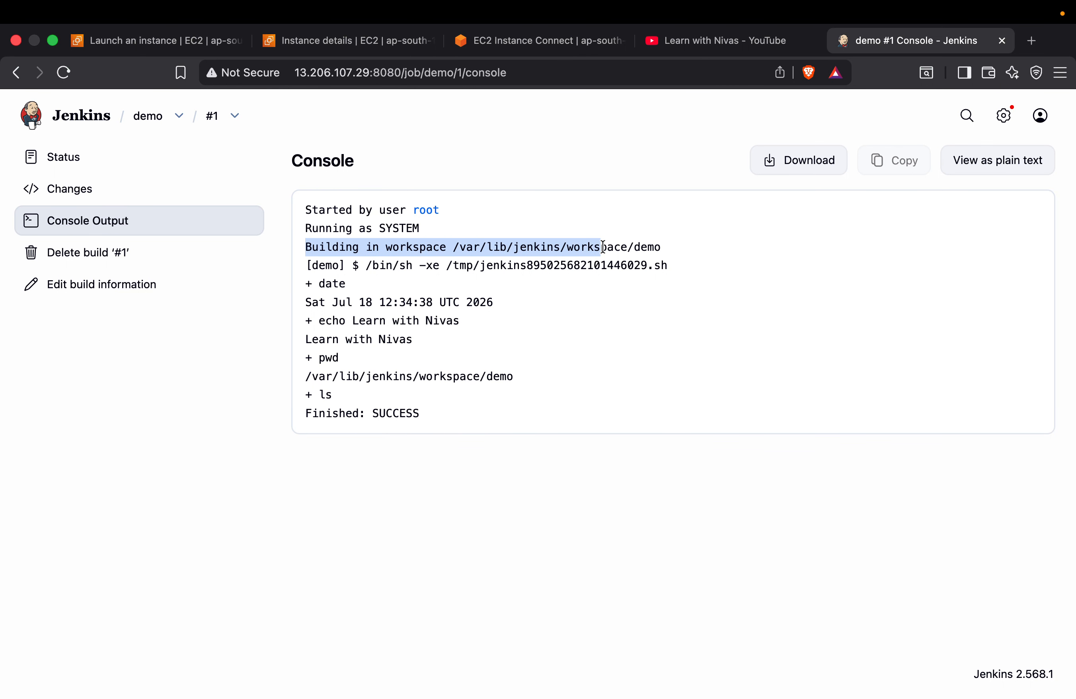
right_click(887, 43)
click(919, 156)
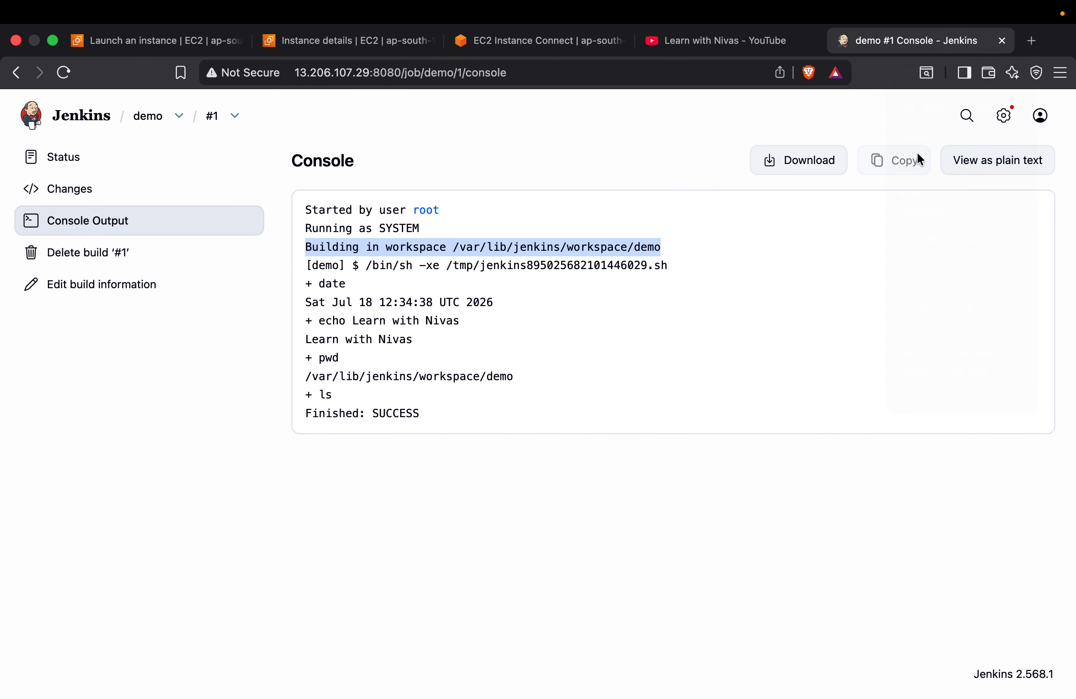
click(782, 39)
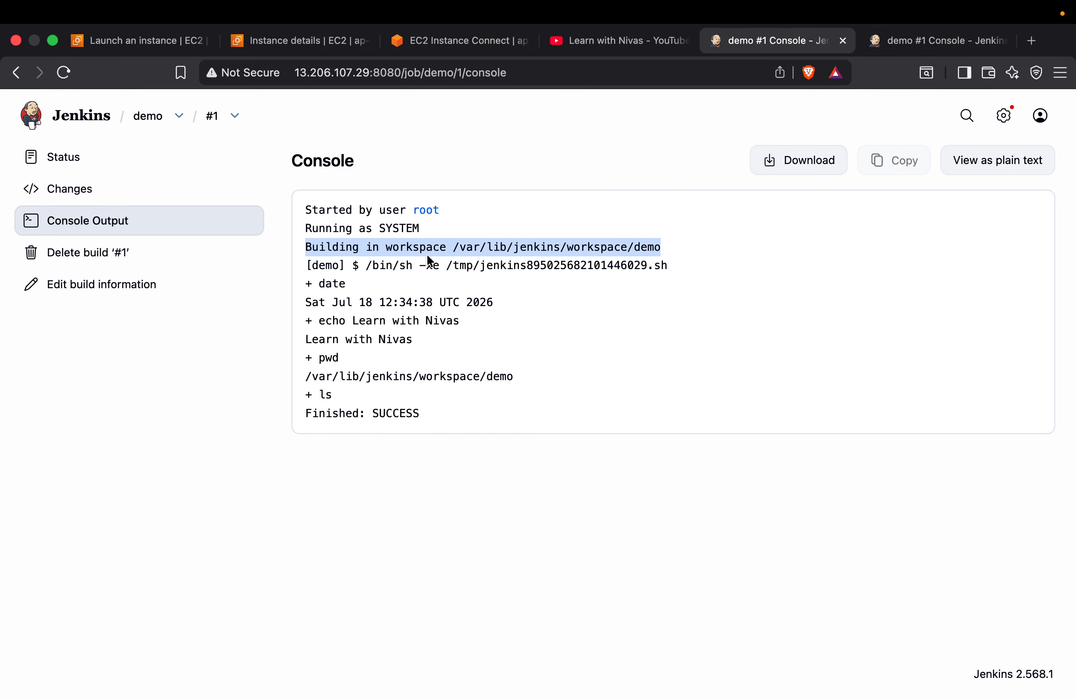
click(905, 33)
click(153, 118)
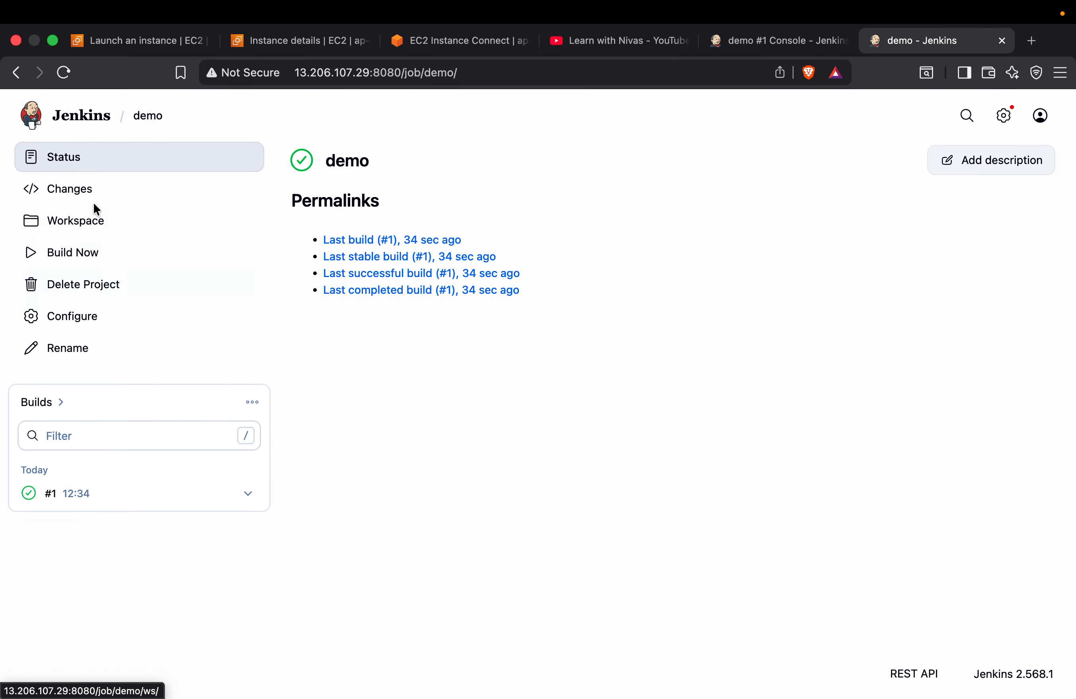
click(82, 223)
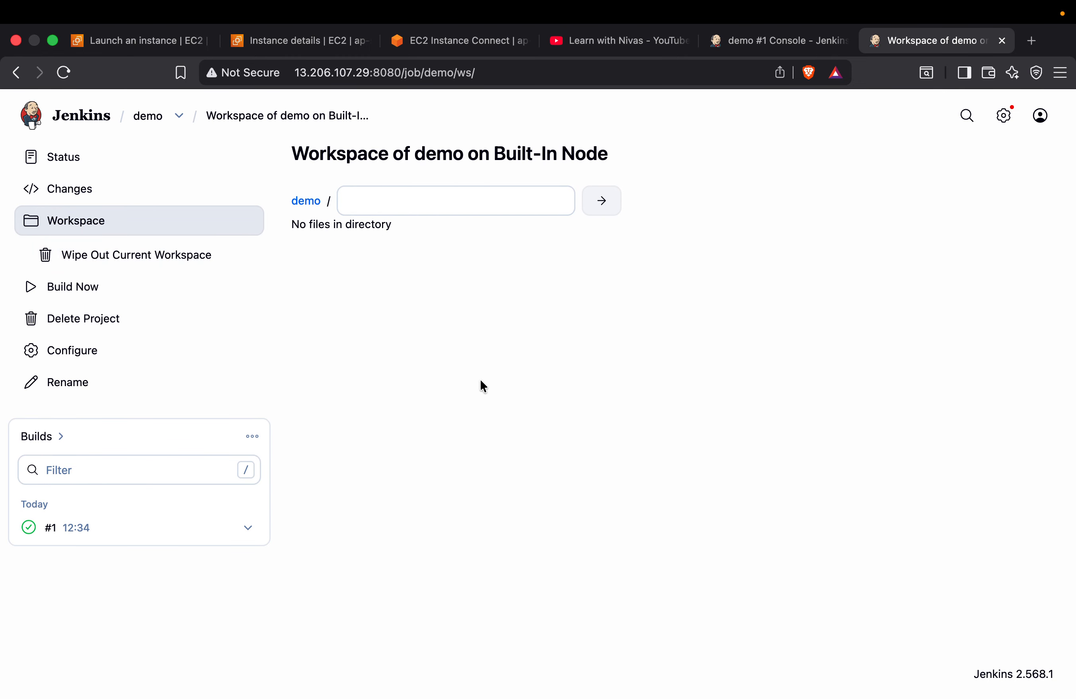
Compare the workspace path in the build #1 console output with the demo job's workspace page
click(771, 43)
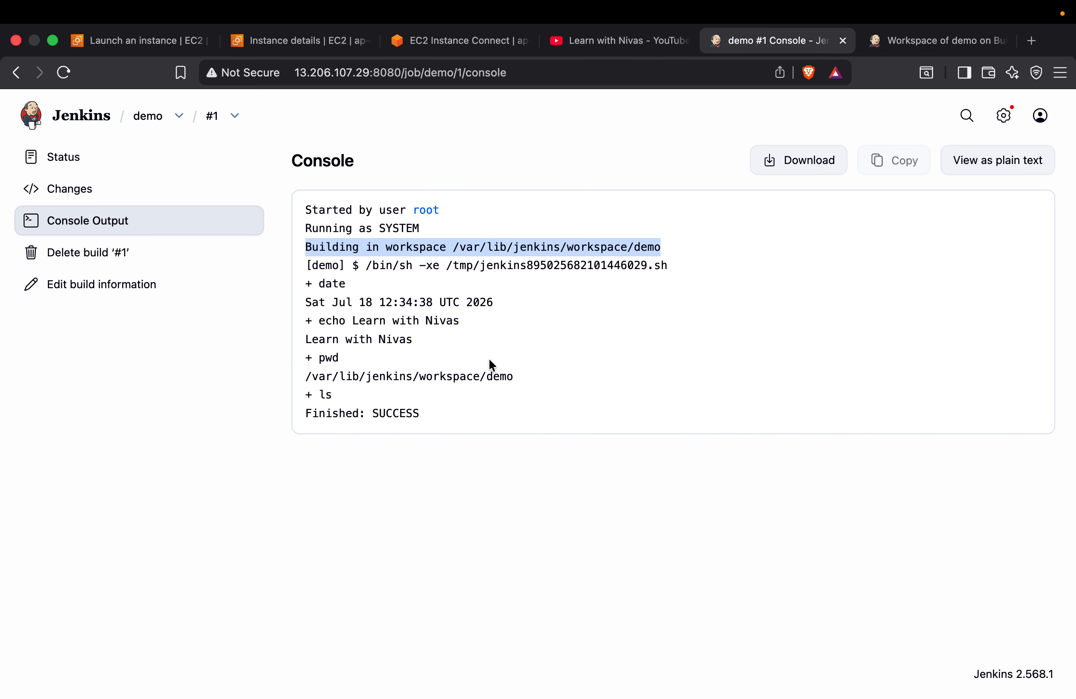
click(458, 253)
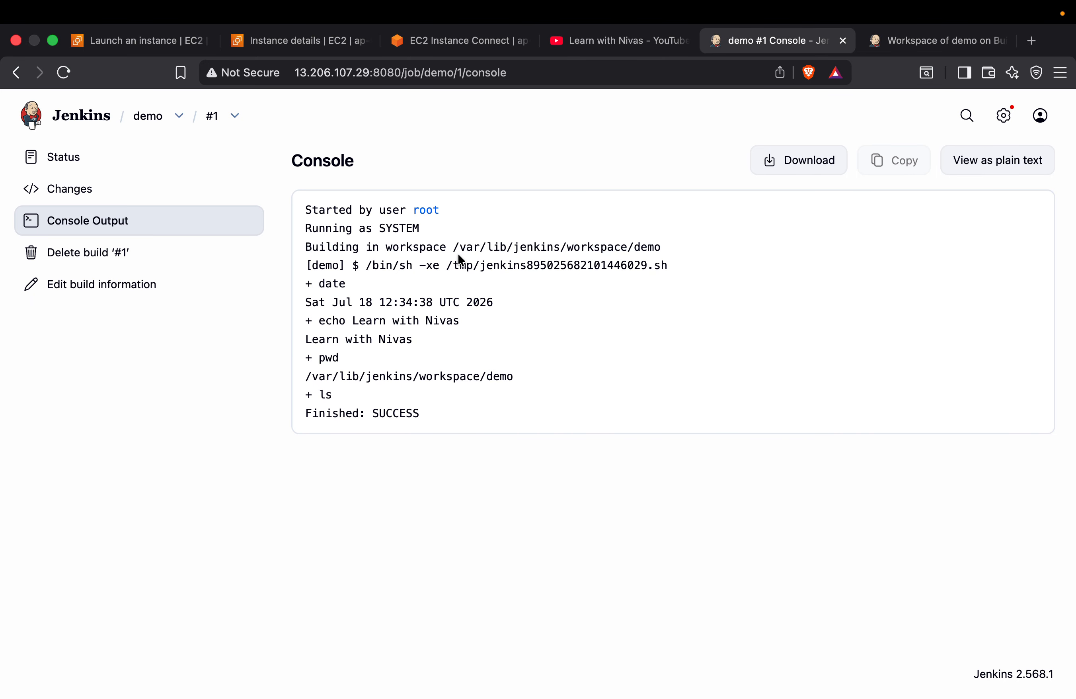
drag(450, 247, 661, 248)
click(893, 41)
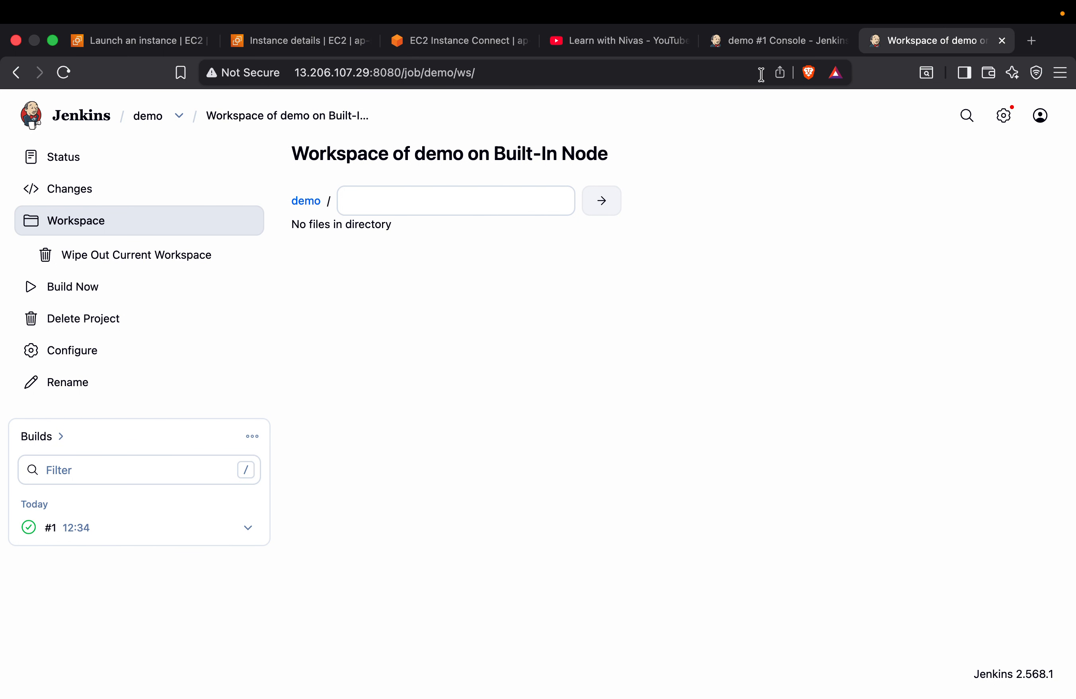
click(773, 42)
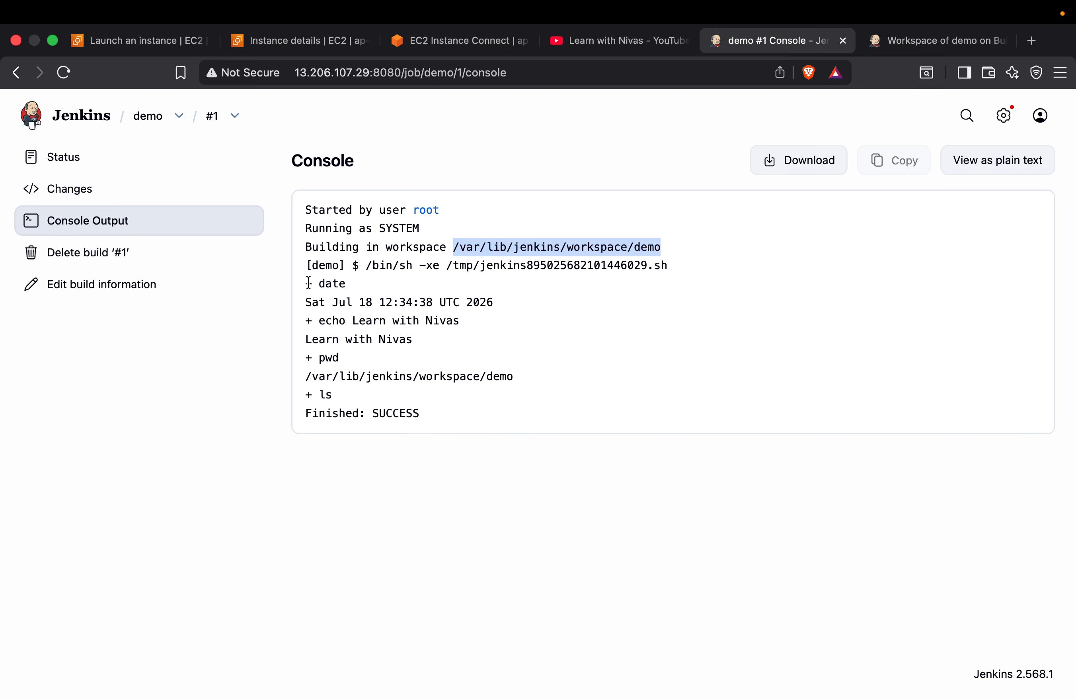
Examine the console output of the date, echo, pwd and ls commands and the final build status
mouse_move(347, 282)
mouse_down()
mouse_move(302, 283)
mouse_move(338, 303)
mouse_move(352, 284)
mouse_up()
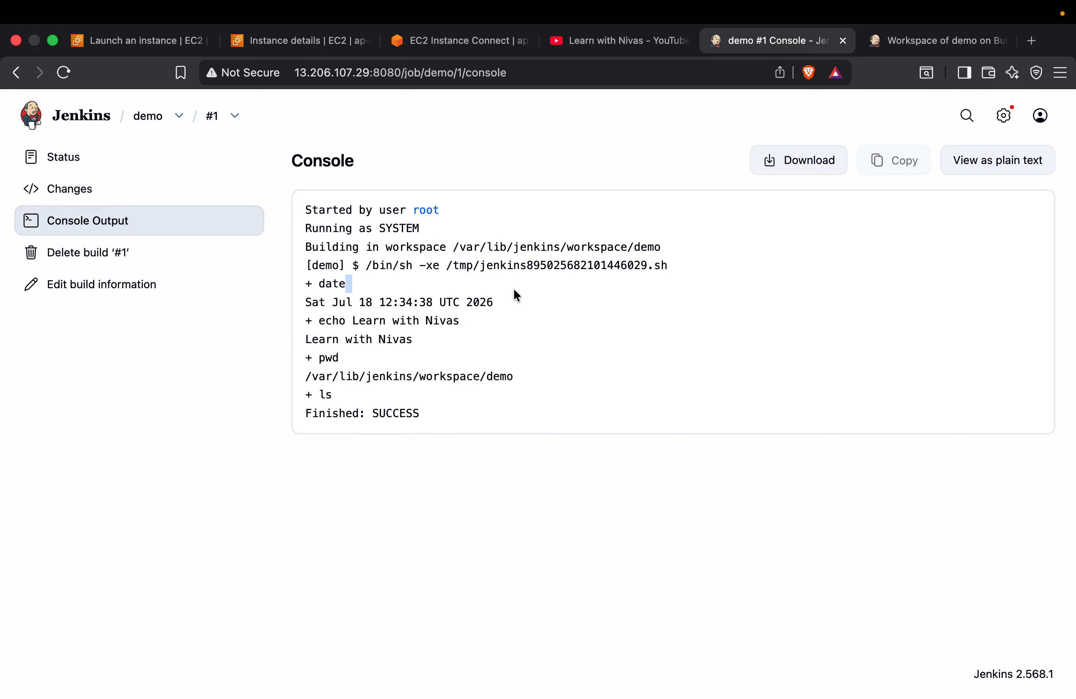
drag(513, 295, 512, 312)
click(306, 320)
drag(306, 320, 463, 325)
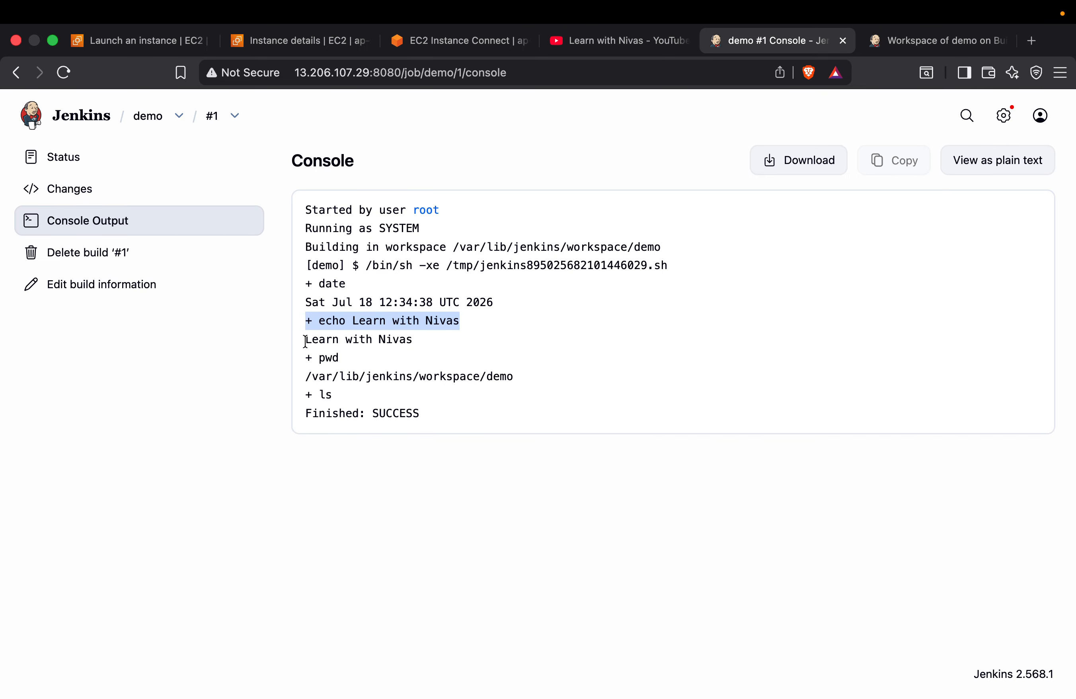
drag(305, 340, 431, 343)
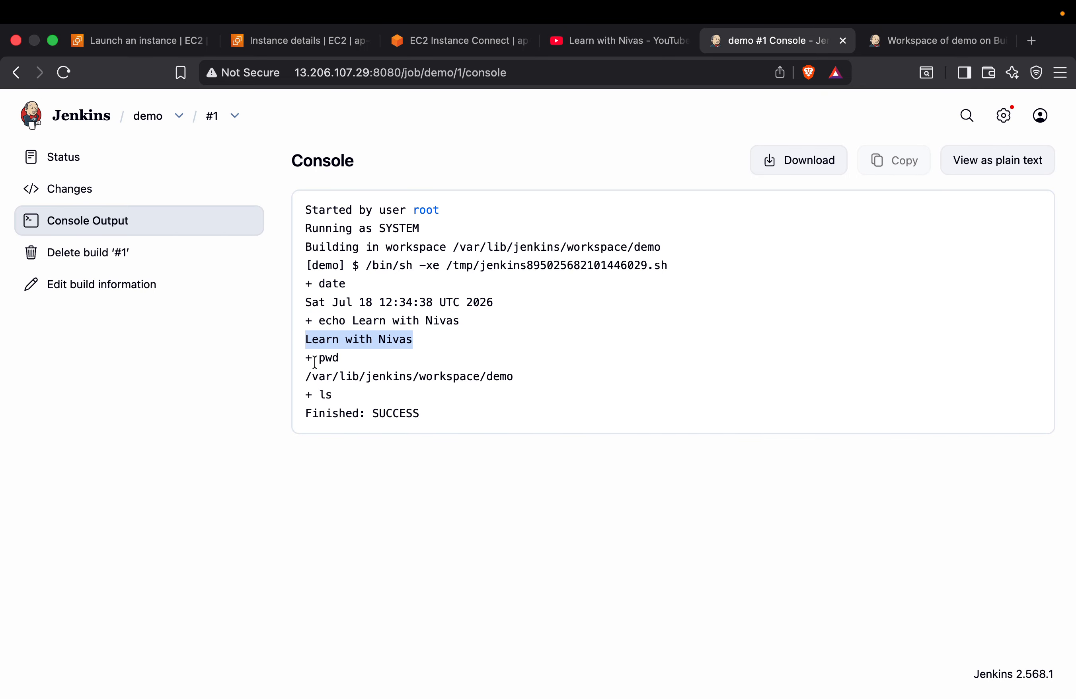
click(380, 357)
drag(306, 378, 525, 386)
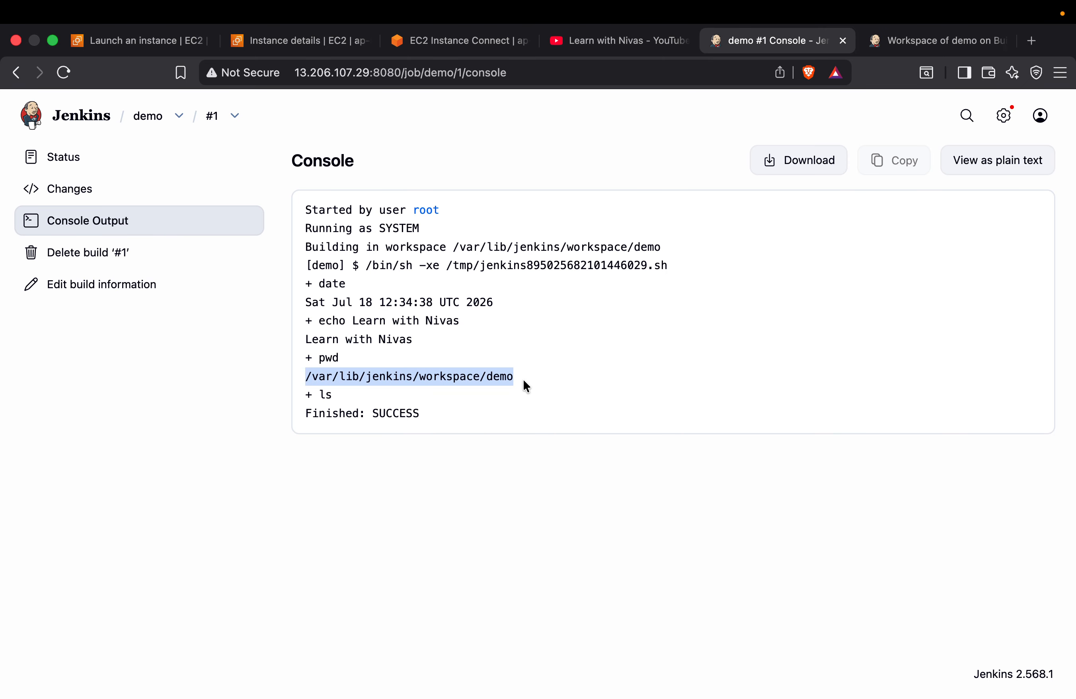
drag(308, 398, 366, 398)
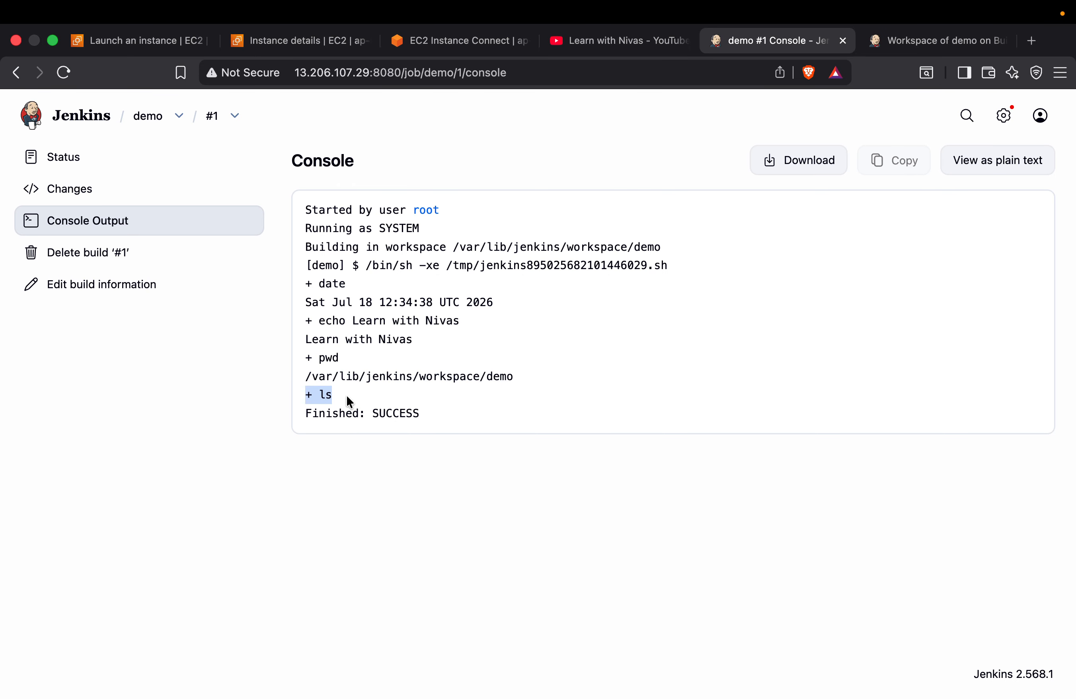
drag(373, 412, 456, 415)
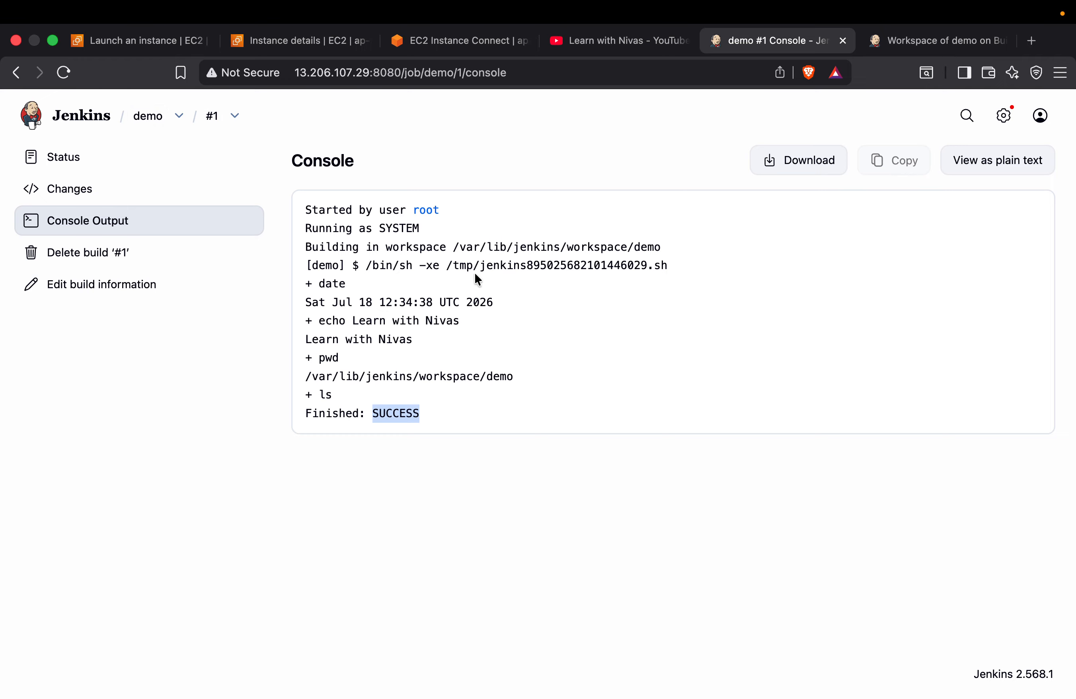
Reopen the demo job's configuration and delete all commands from the Execute shell build step
click(146, 122)
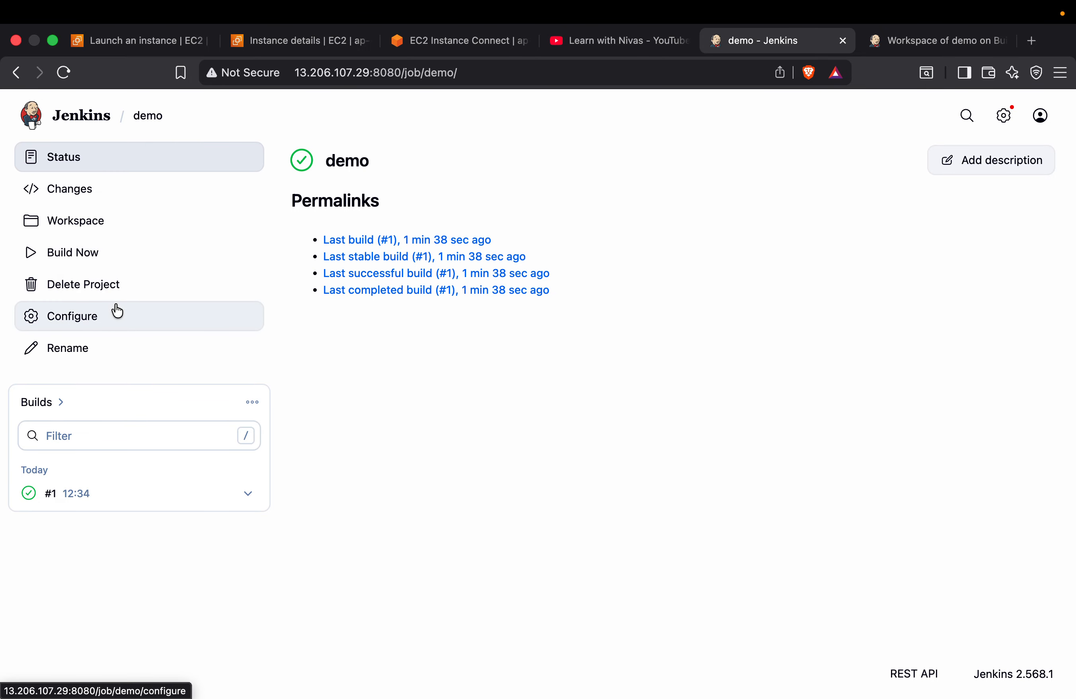
click(81, 317)
scroll(509, 431, down, 15)
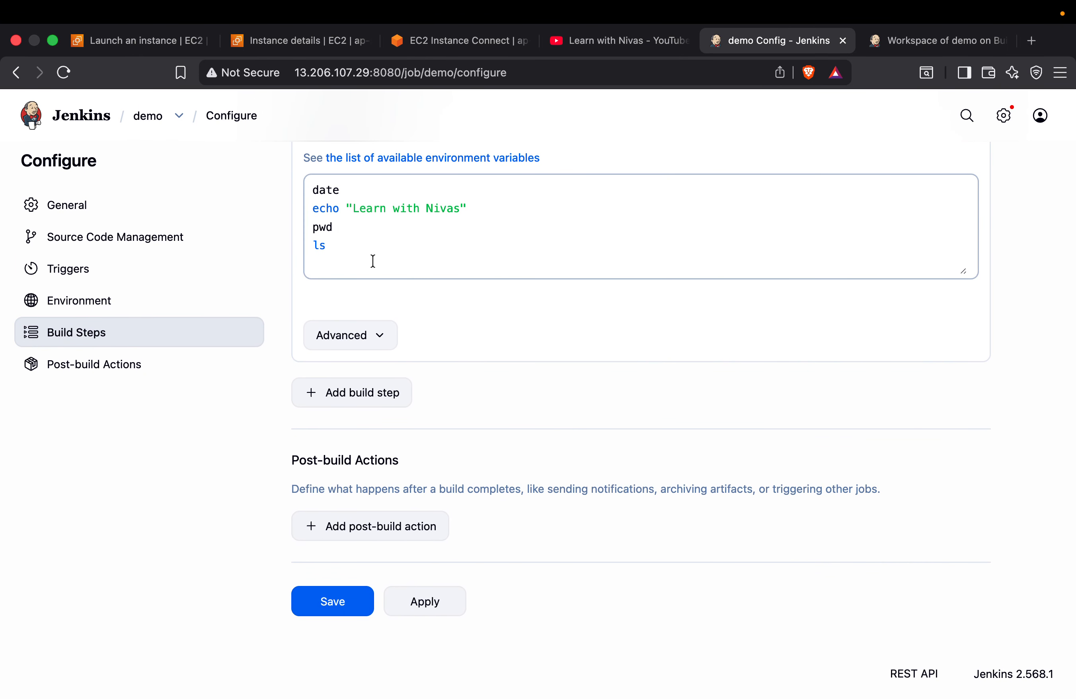
drag(334, 250, 308, 183)
key(BackSpace)
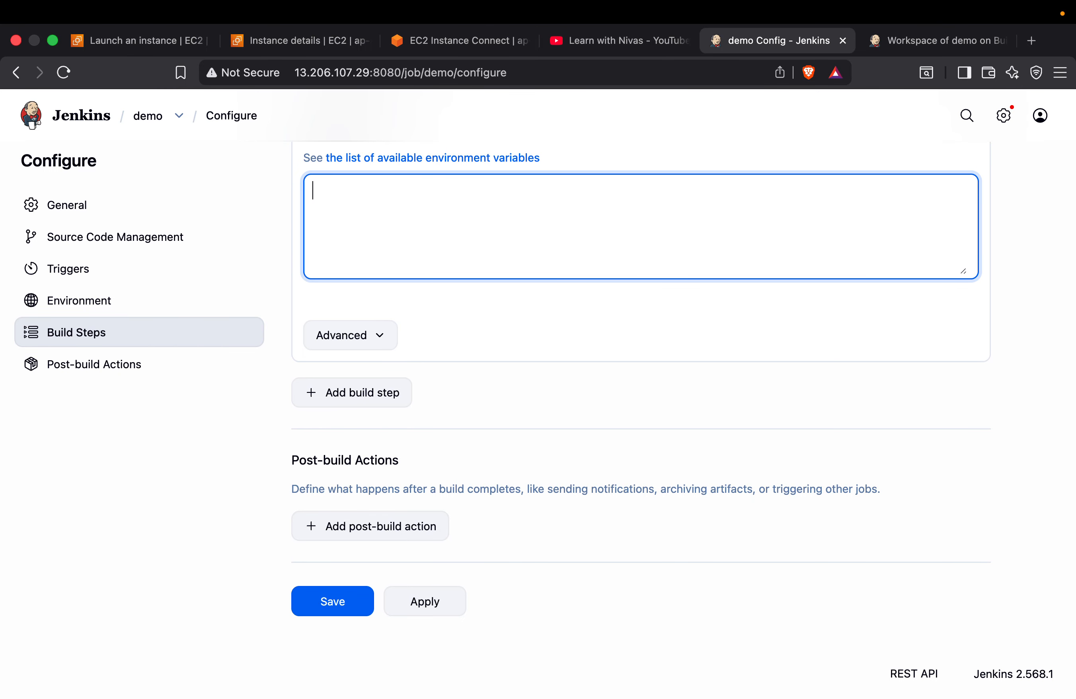
Switch to the GitHub window and copy the HTTPS clone URL of the devops repository
key(ctrl+Left)
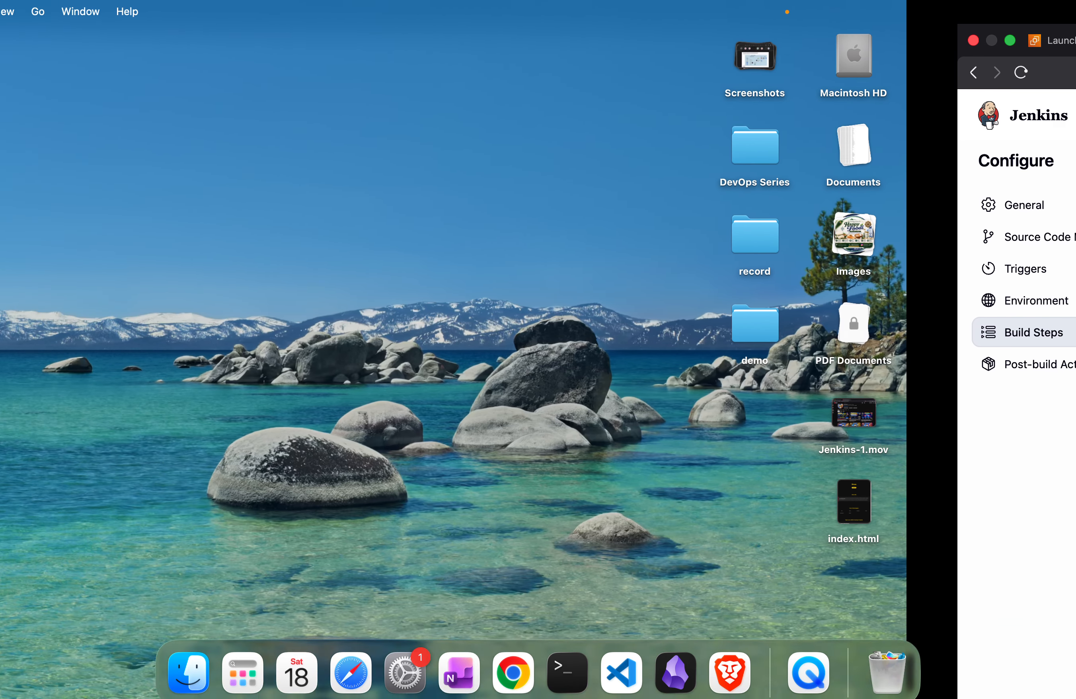
key(ctrl+Right)
key(ctrl+Right)
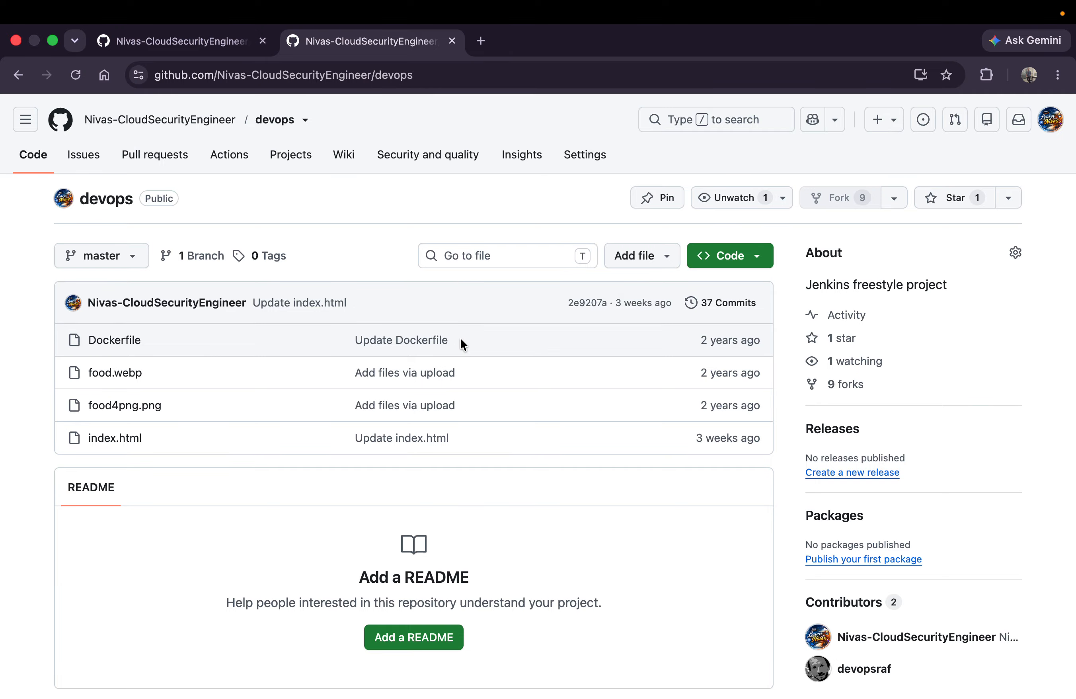
click(753, 265)
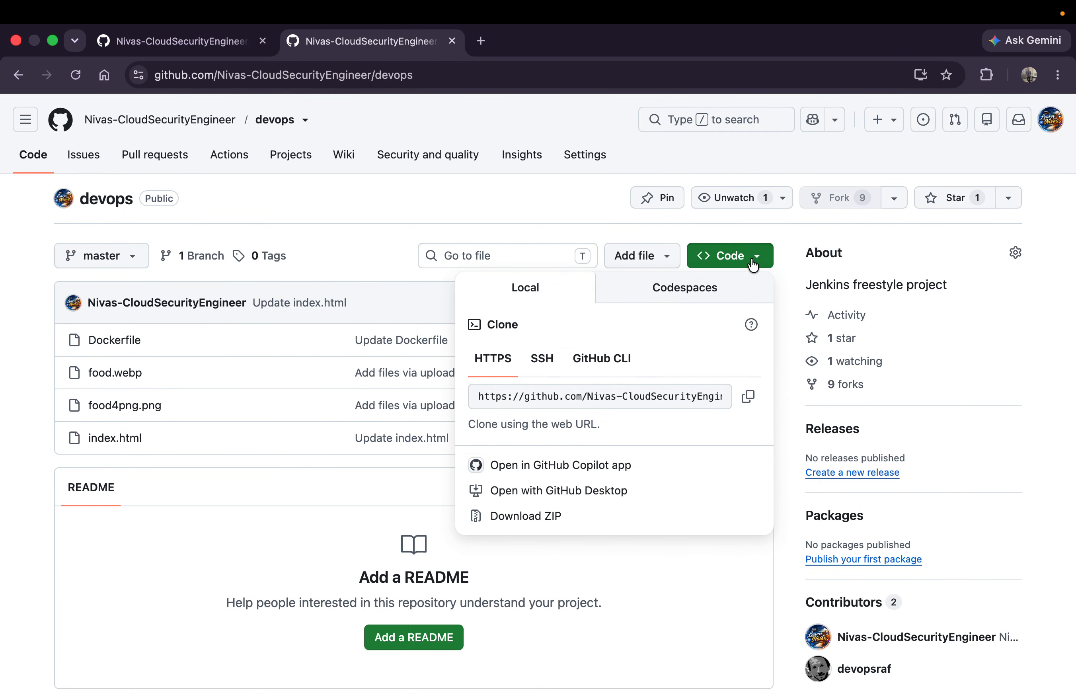
click(748, 397)
Switch back to Jenkins and enter git clone followed by the copied devops repository URL in the Execute shell command box
key(ctrl+Left)
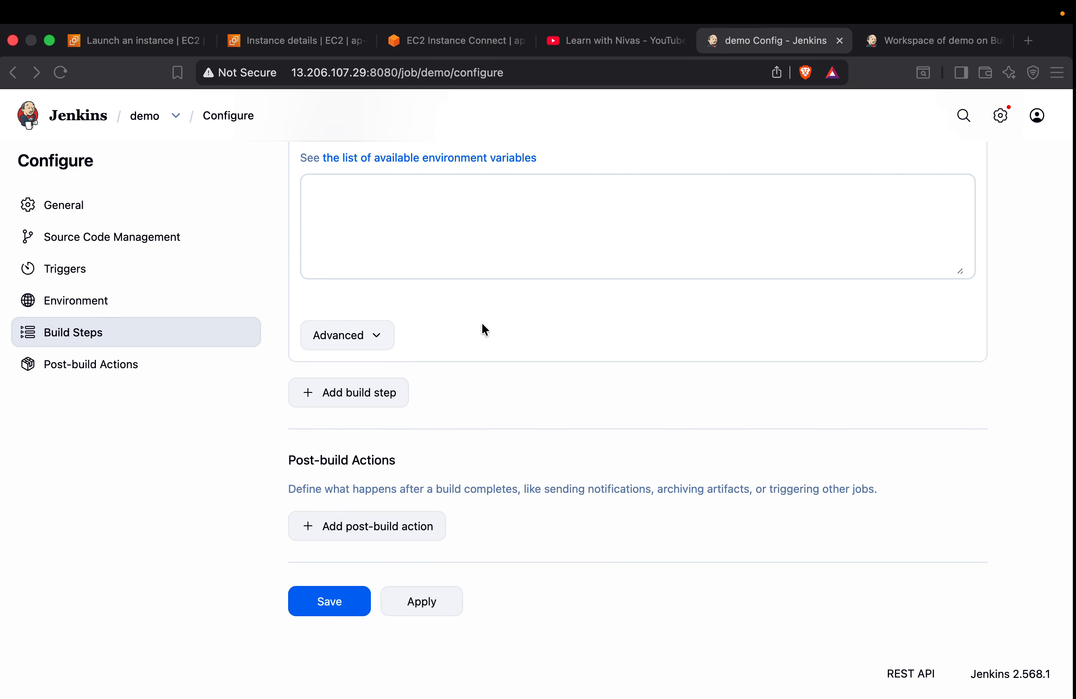
click(377, 211)
text(git )
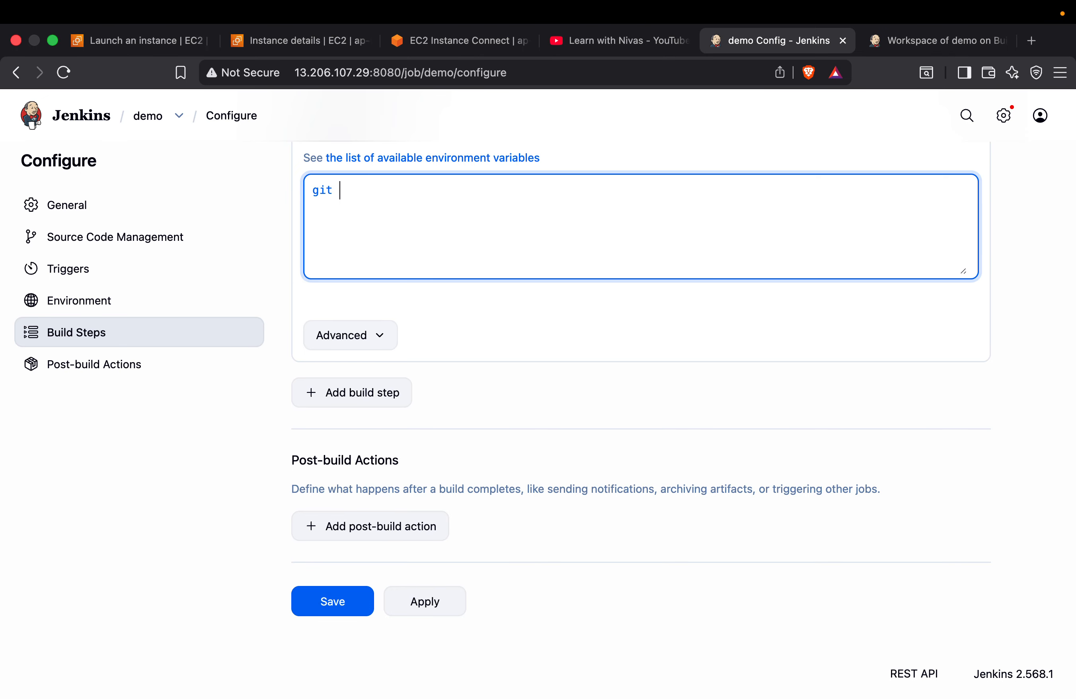
text(clone)
key(super+v)
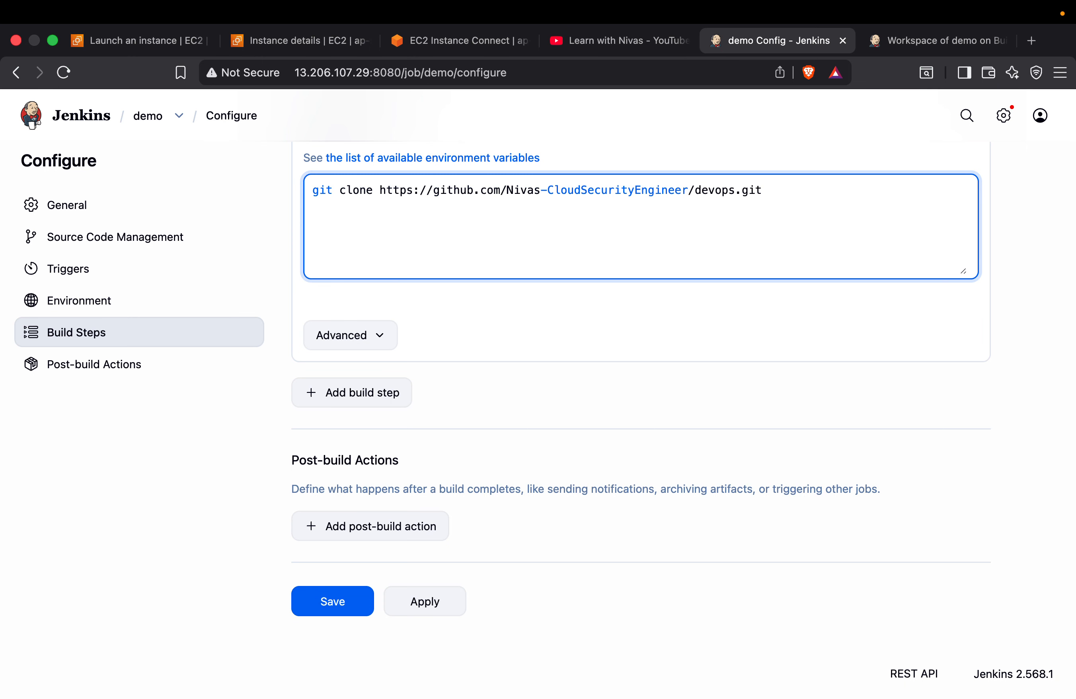
Review the job's source code management options and git clone command, and check the devops repository's visibility on GitHub
scroll(399, 376, up, 15)
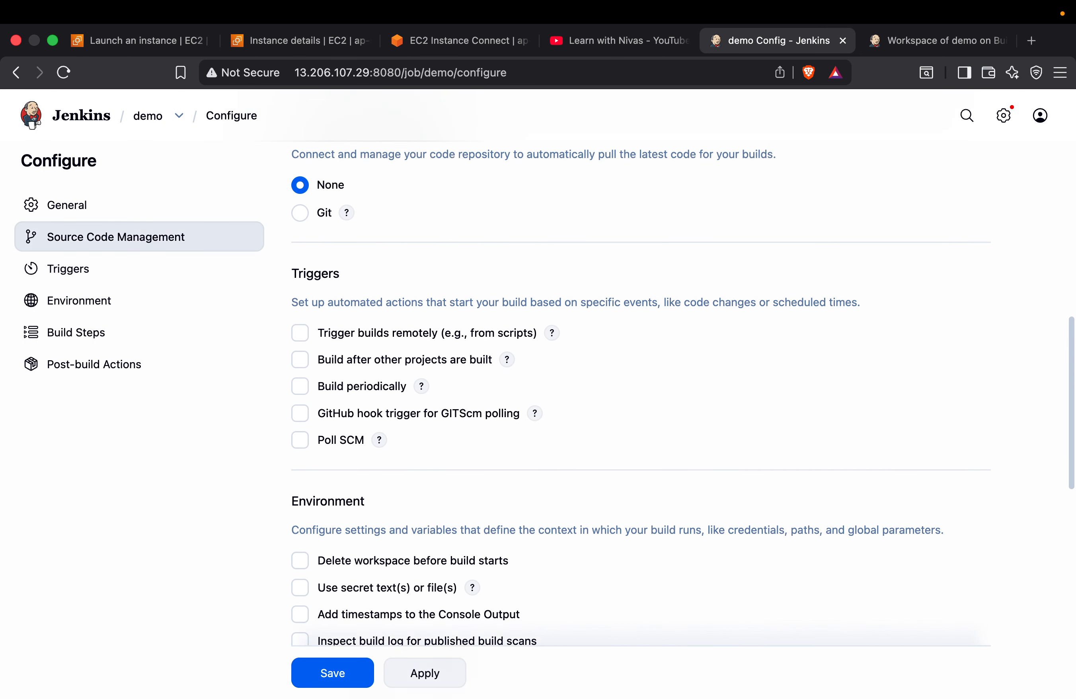
scroll(398, 376, up, 4)
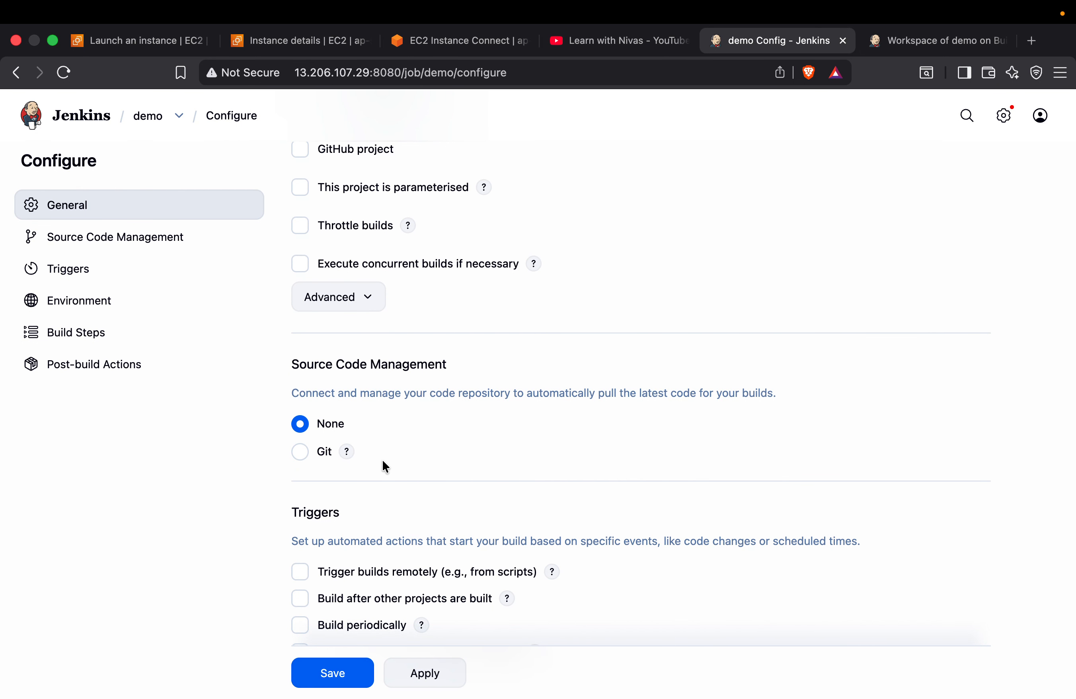
scroll(382, 459, down, 6)
scroll(382, 460, down, 10)
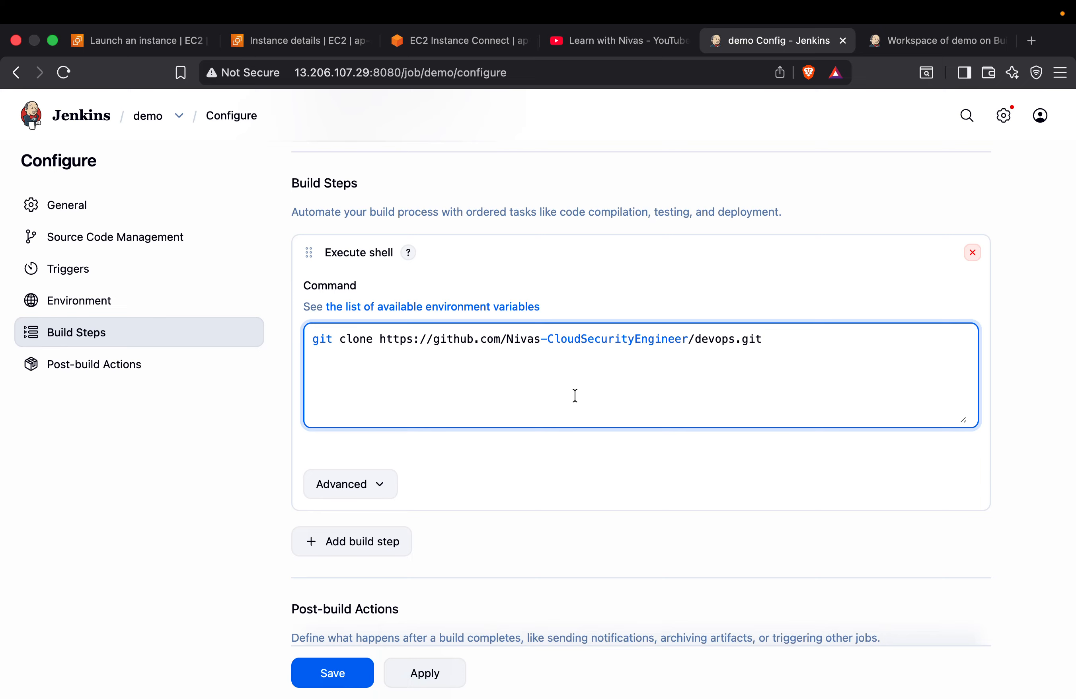
scroll(575, 395, up, 10)
scroll(575, 395, down, 11)
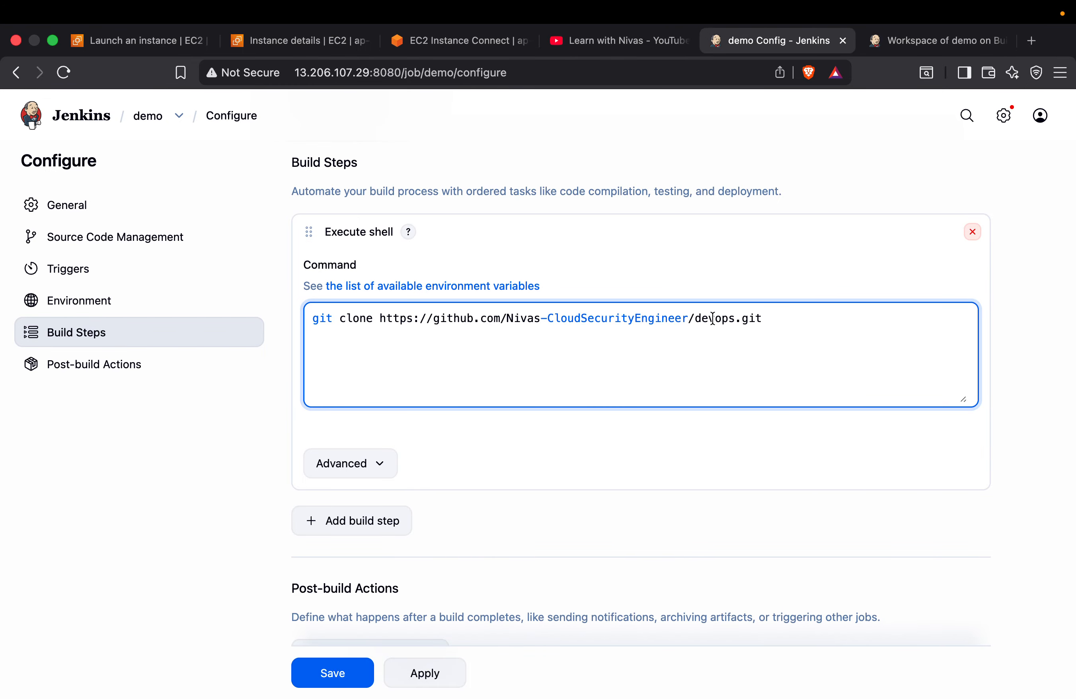
key(ctrl+Right)
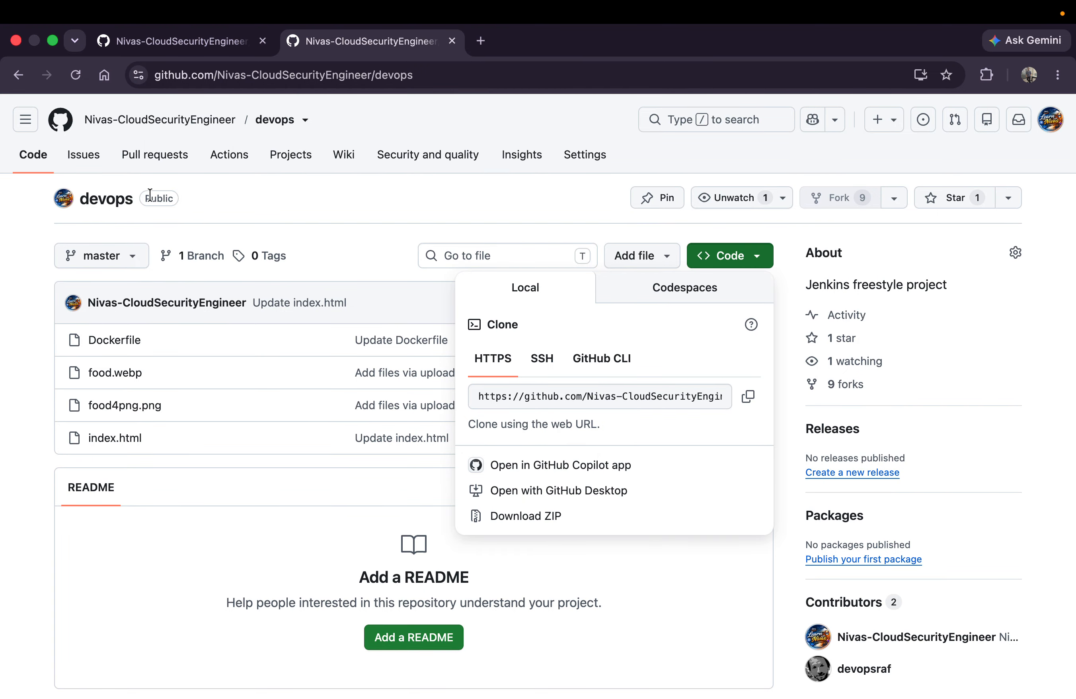
key(ctrl+Left)
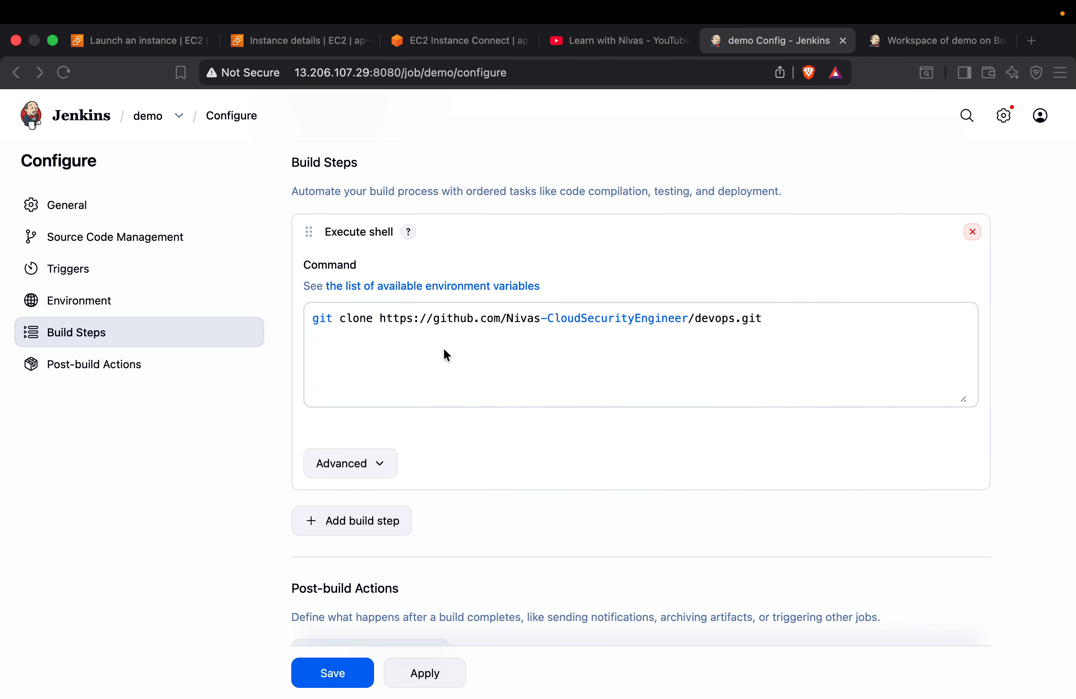
Save the demo job's configuration with the git clone command and start a new build
click(444, 349)
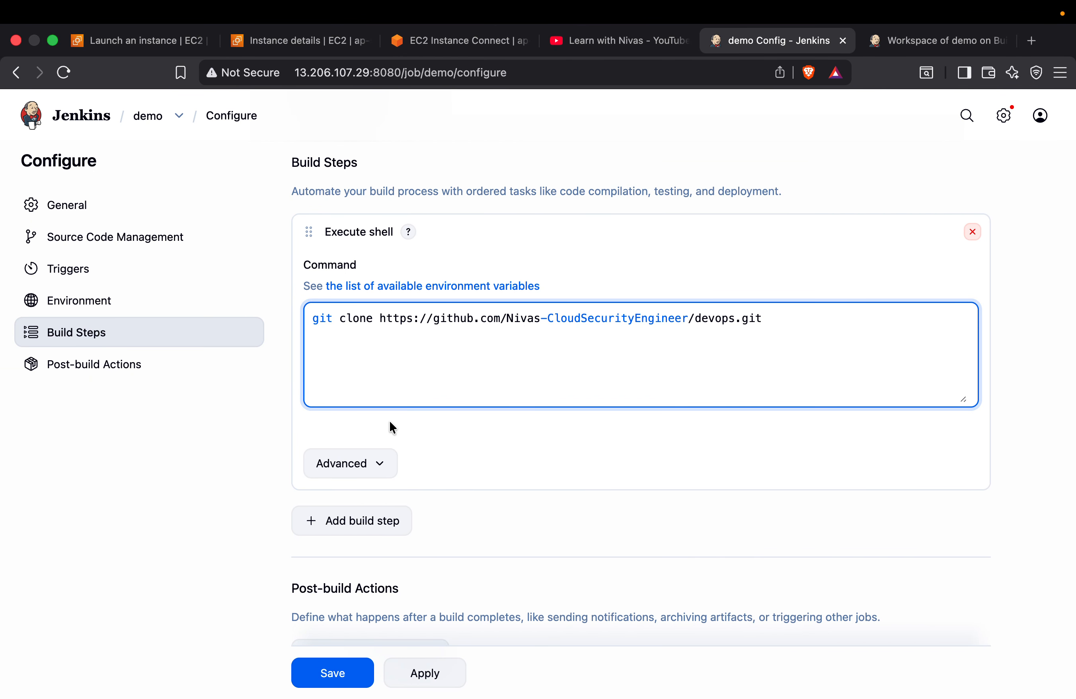
click(331, 672)
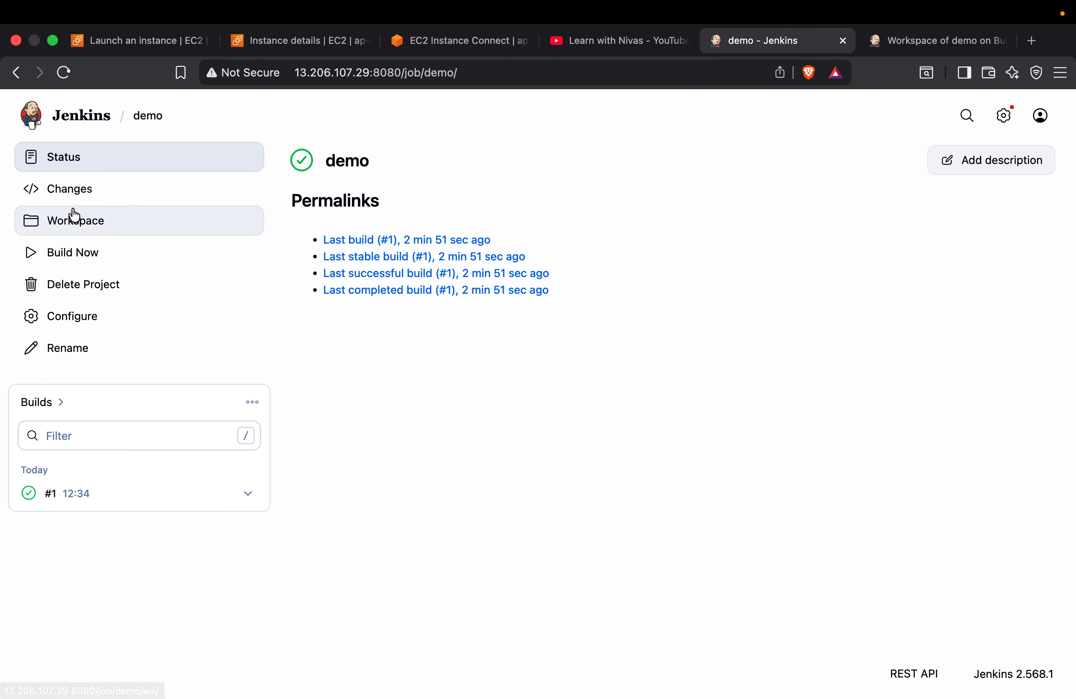
click(76, 255)
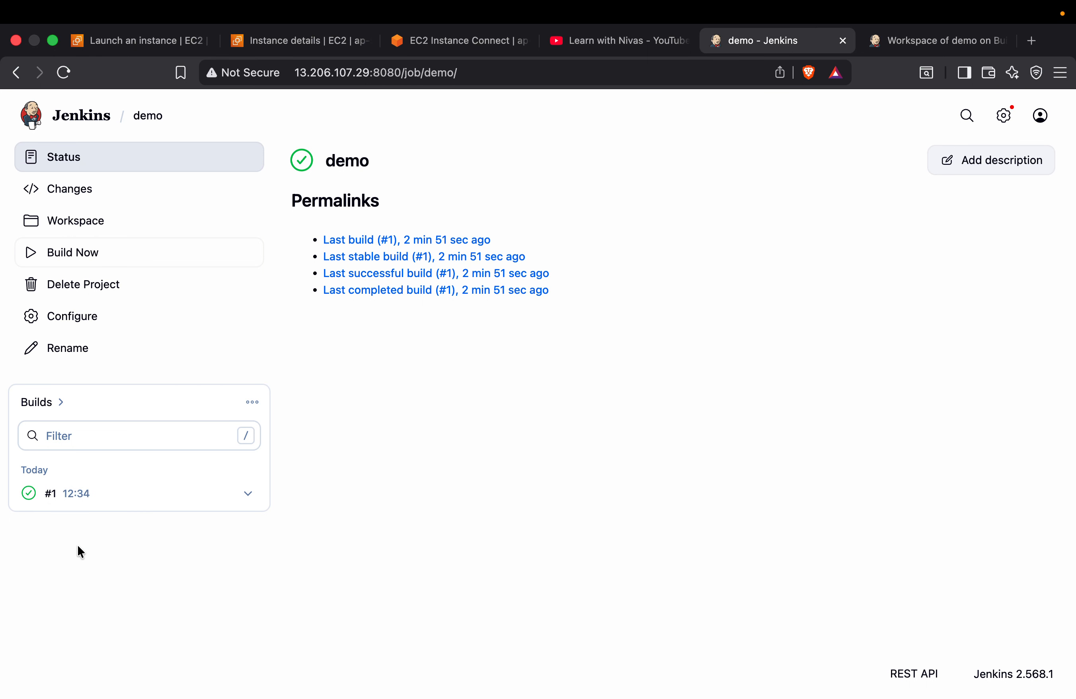
Examine the console output of build #2 for the clone line and workspace path, and view the repository's files on GitHub
click(249, 495)
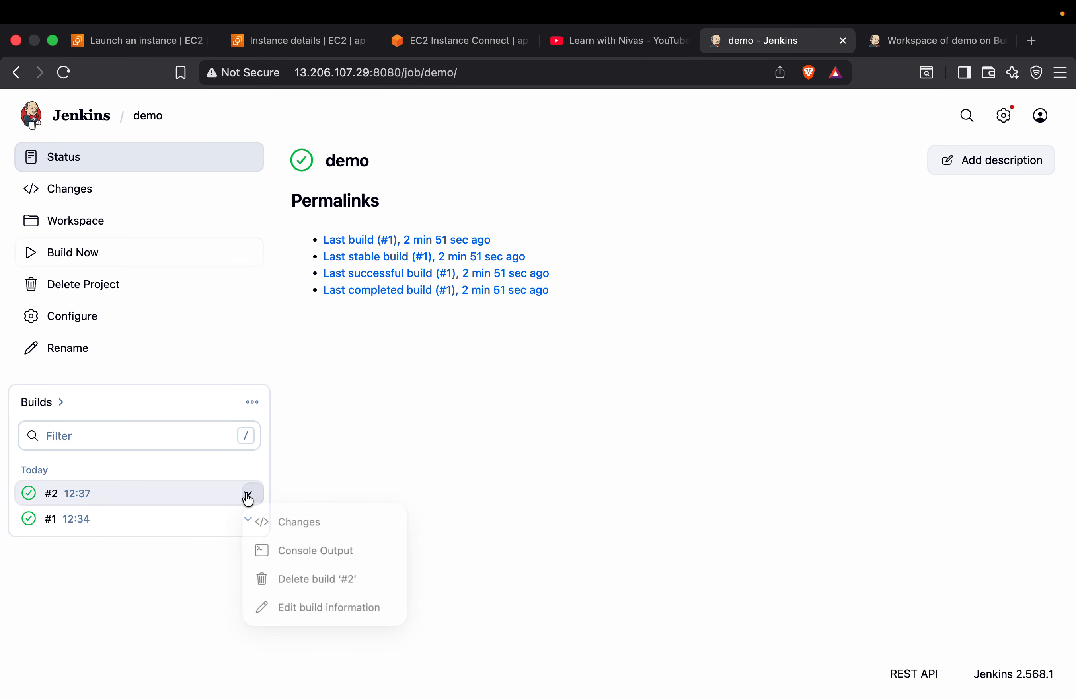
click(321, 562)
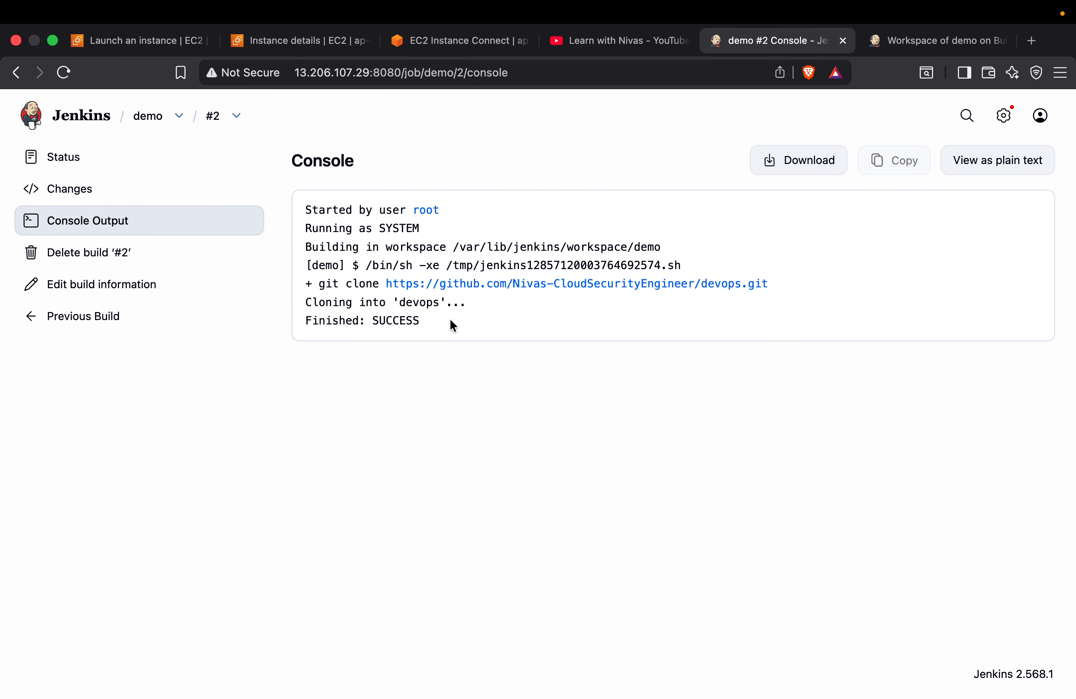
drag(304, 302, 470, 304)
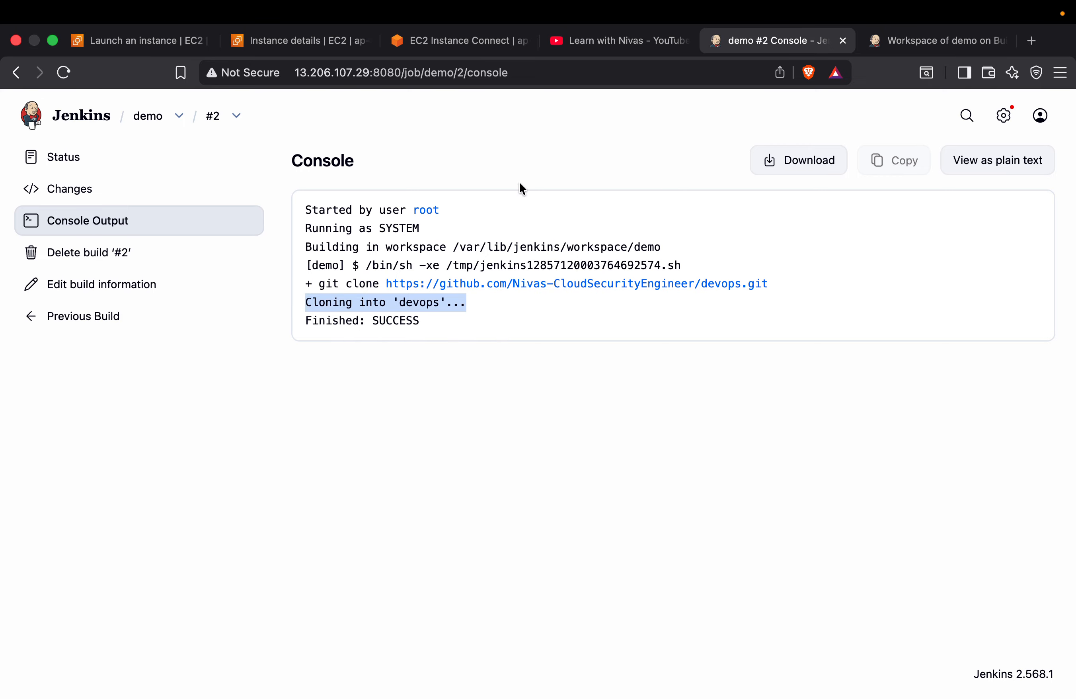
key(ctrl+Right)
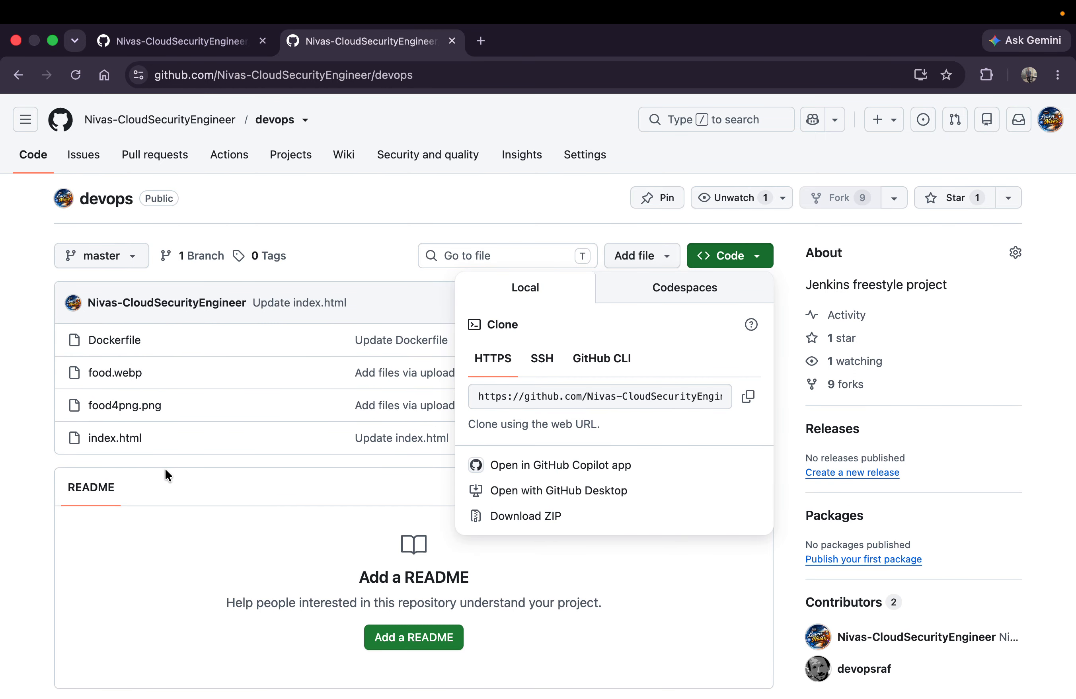
key(ctrl+Left)
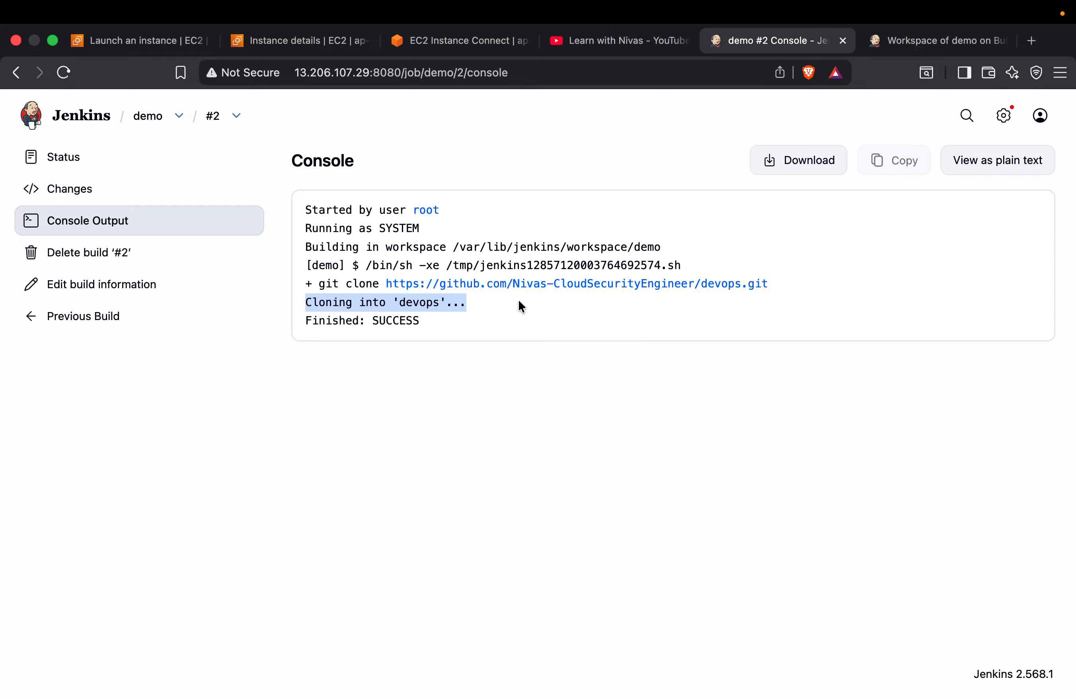
drag(460, 247, 691, 250)
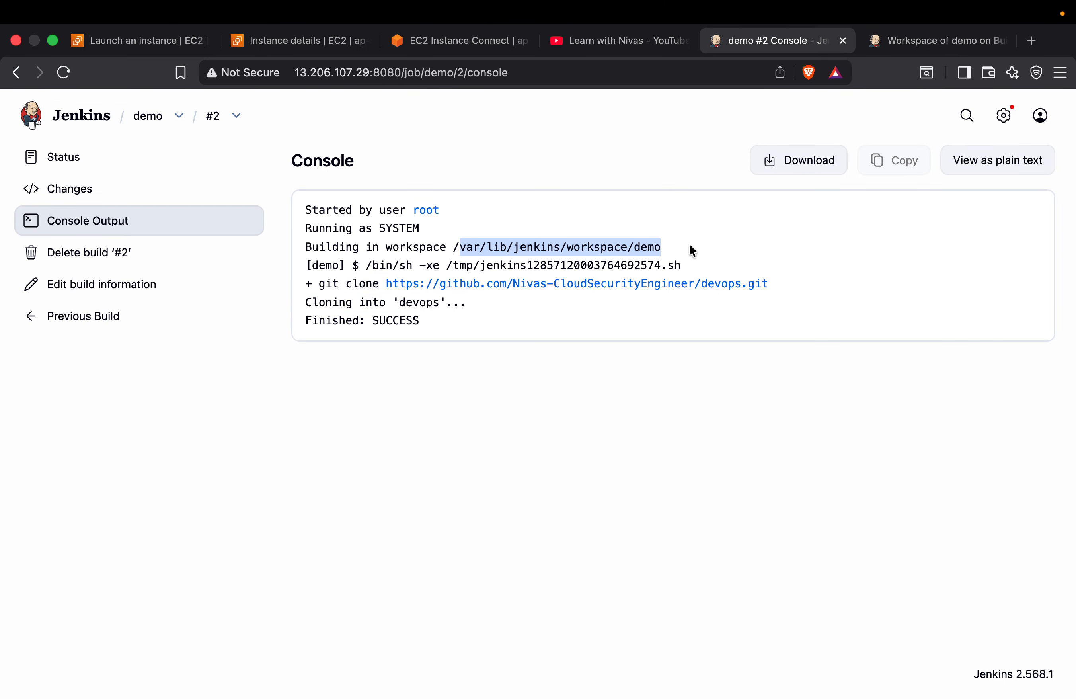
Refresh the demo job's workspace page and open the devops folder to inspect the cloned files
click(929, 39)
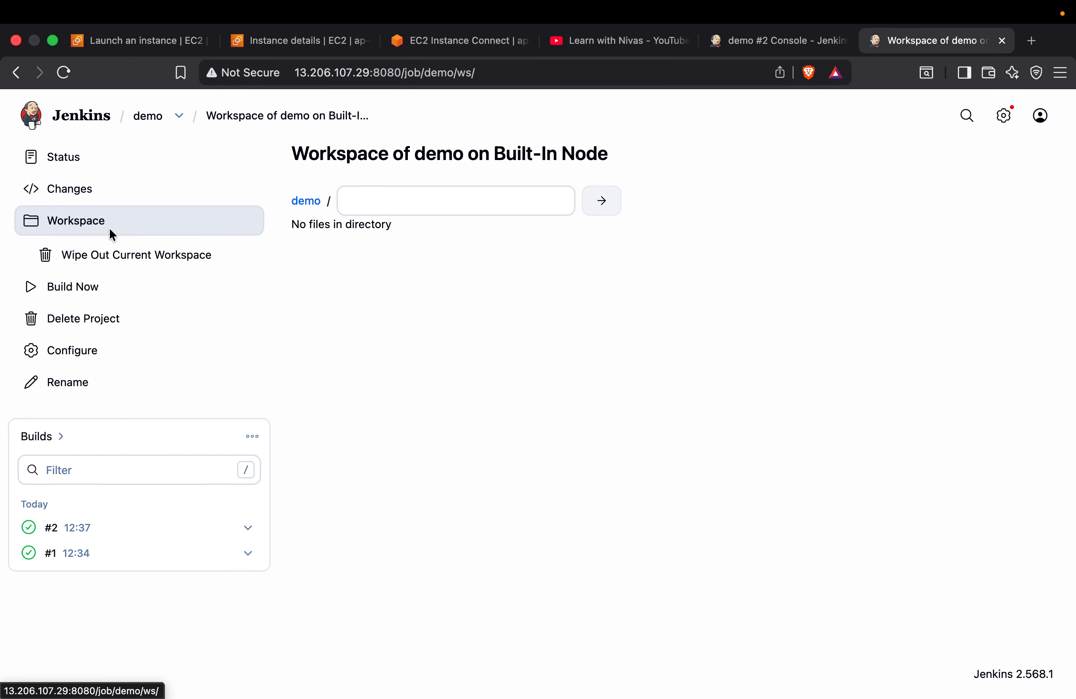
click(68, 74)
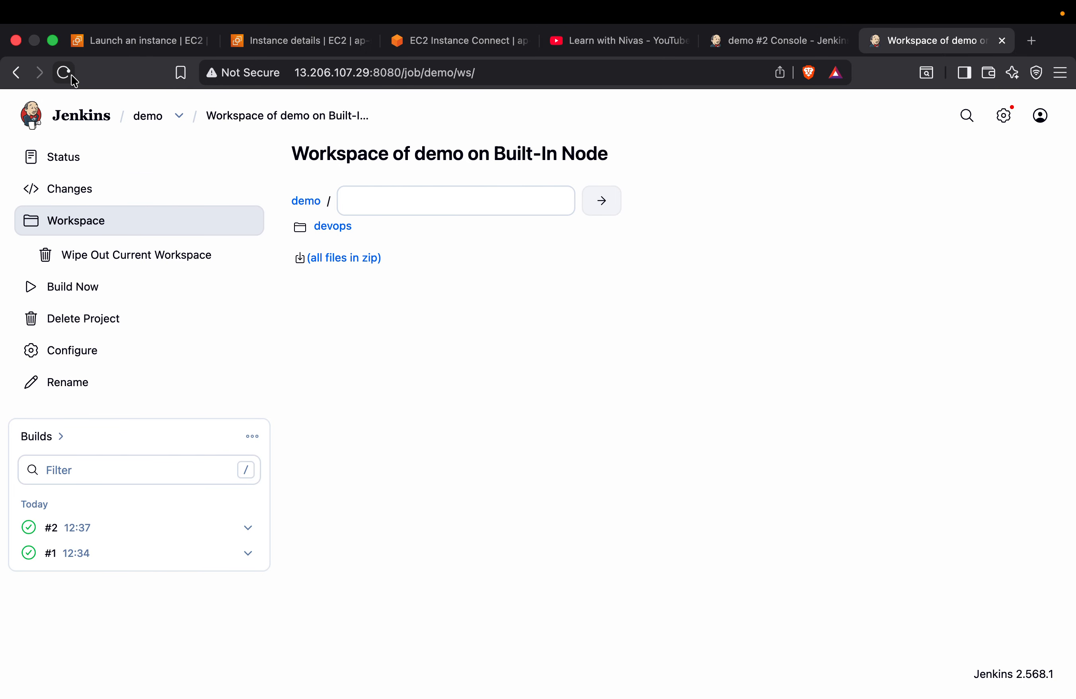
click(328, 230)
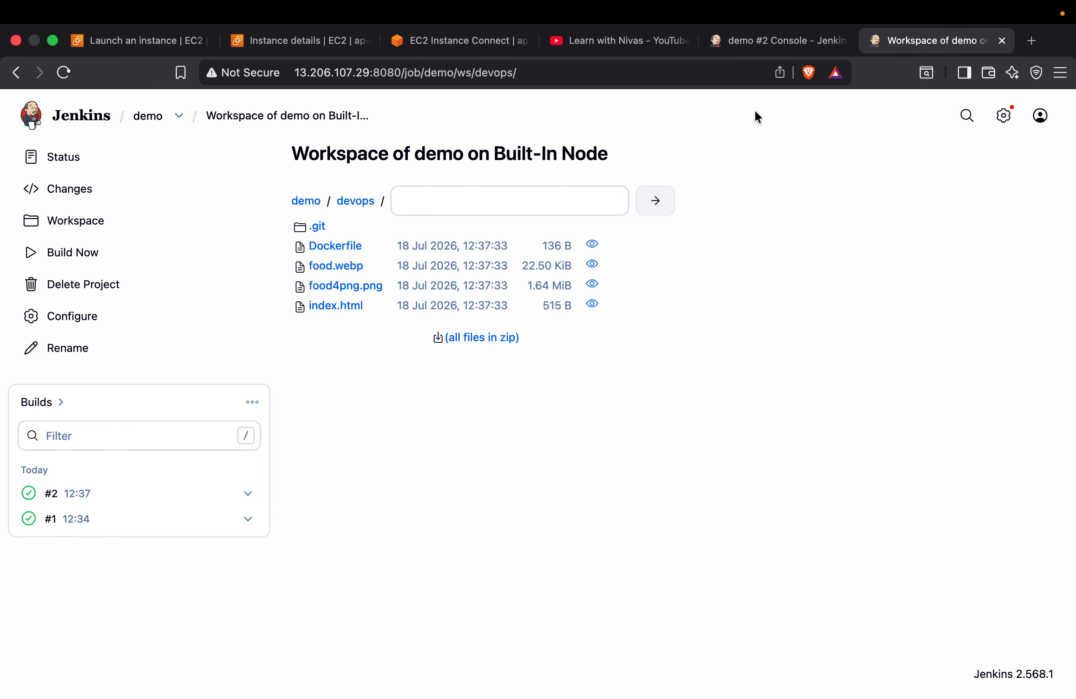
Return to the demo job, reopen its configuration and go through the settings to the Execute shell build step
click(767, 41)
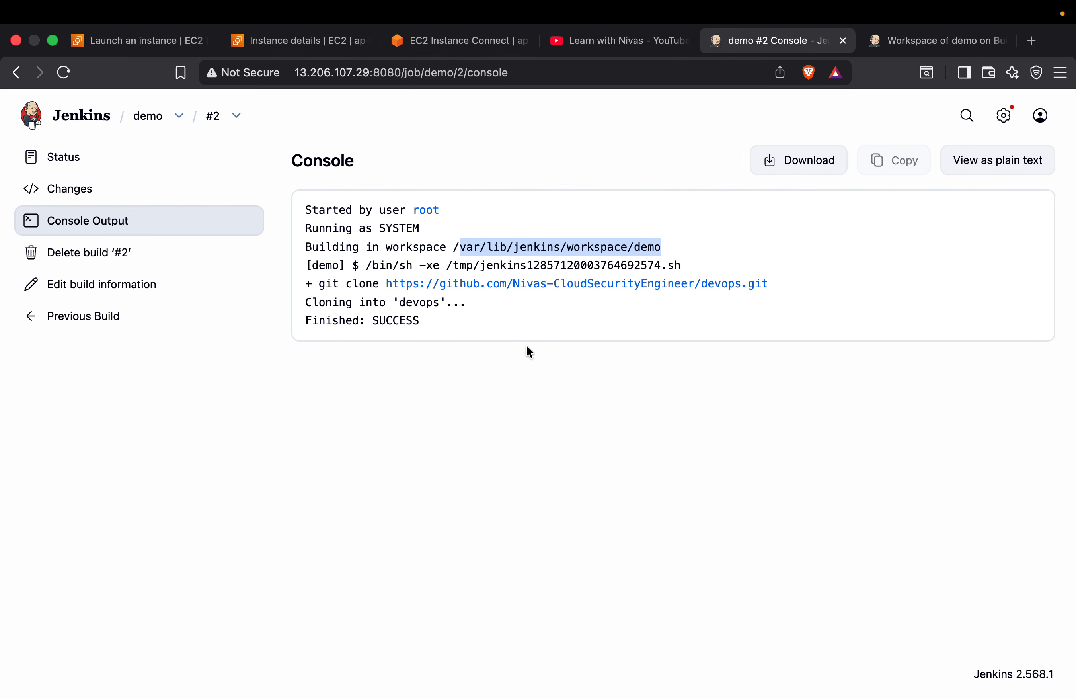
click(149, 117)
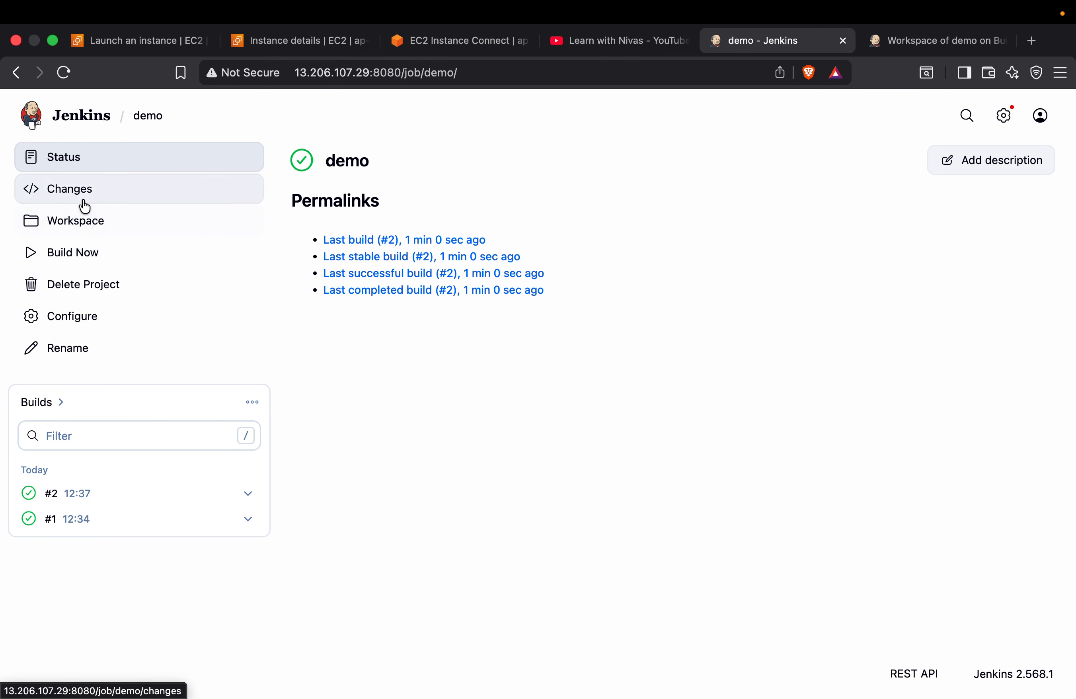
click(82, 316)
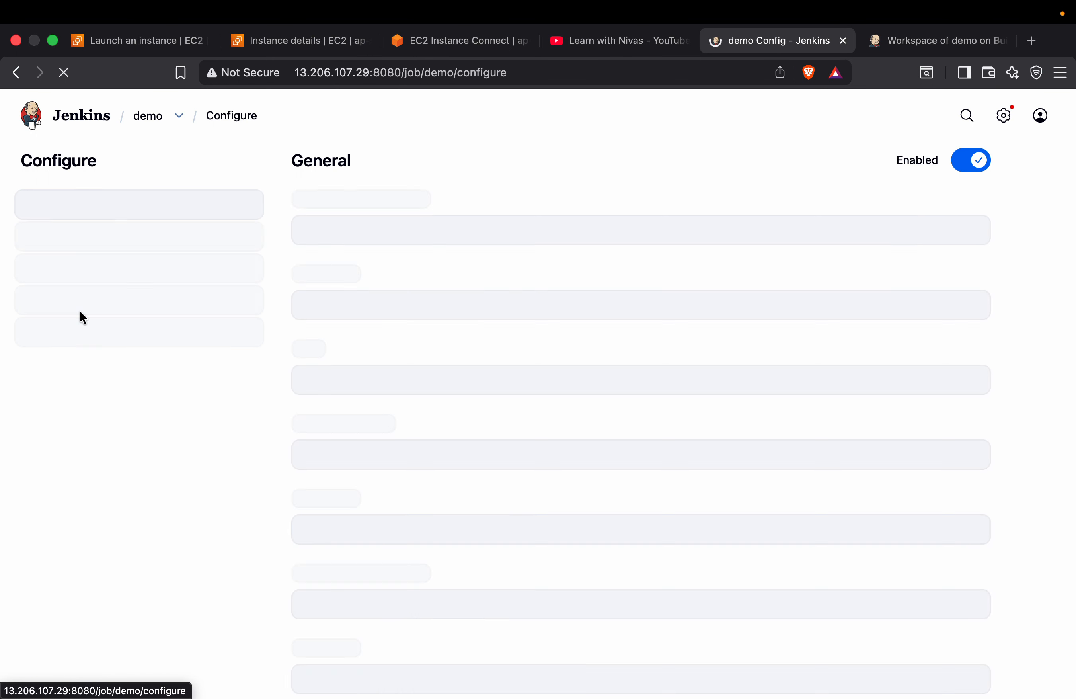
scroll(458, 435, down, 15)
scroll(435, 308, up, 3)
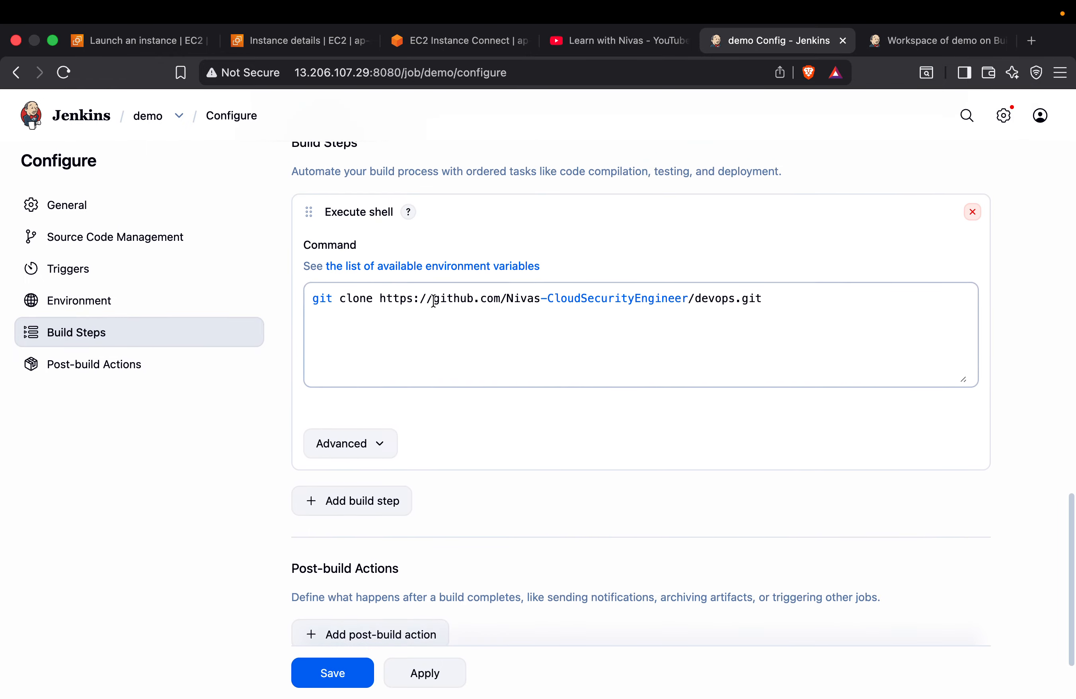
scroll(490, 307, up, 10)
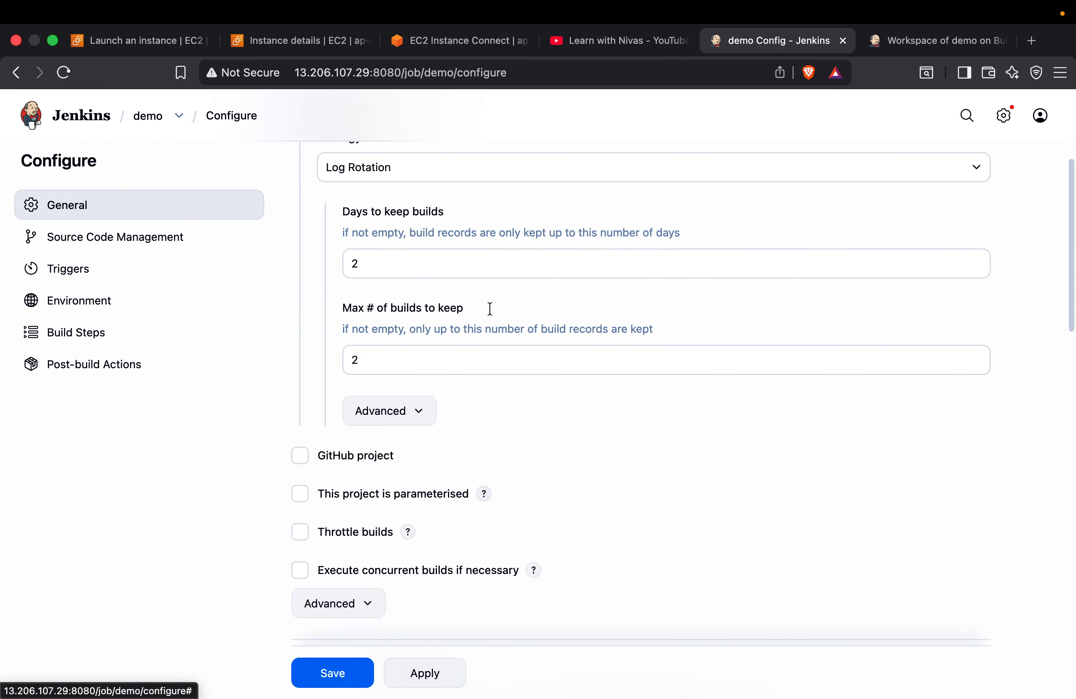
scroll(453, 304, up, 1)
scroll(490, 425, down, 1)
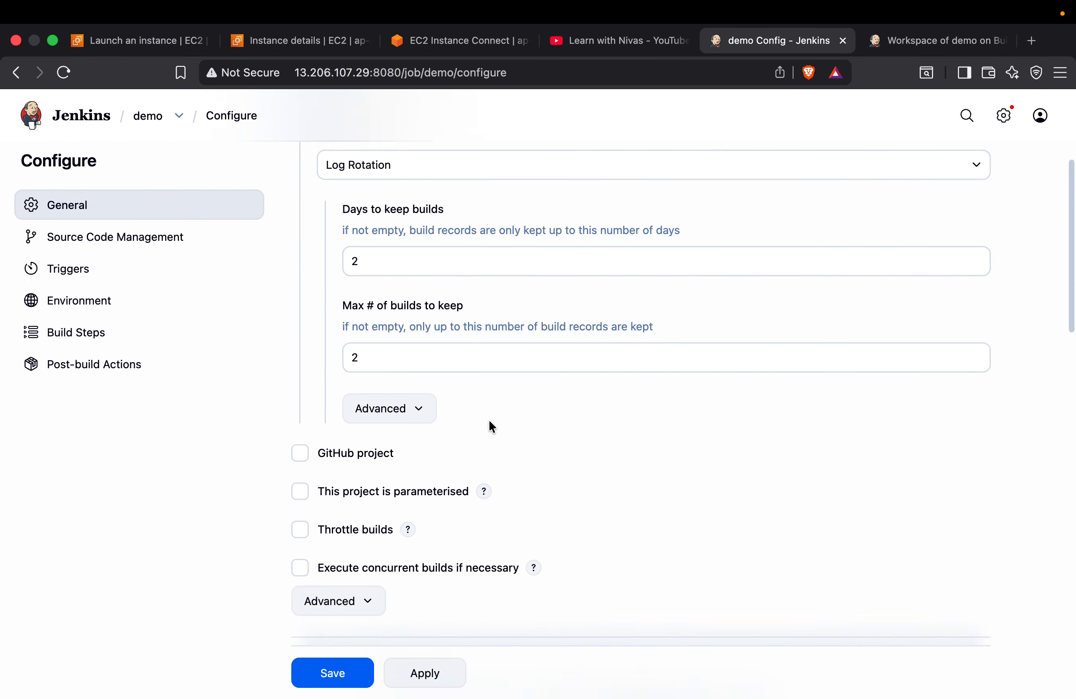
scroll(489, 421, down, 10)
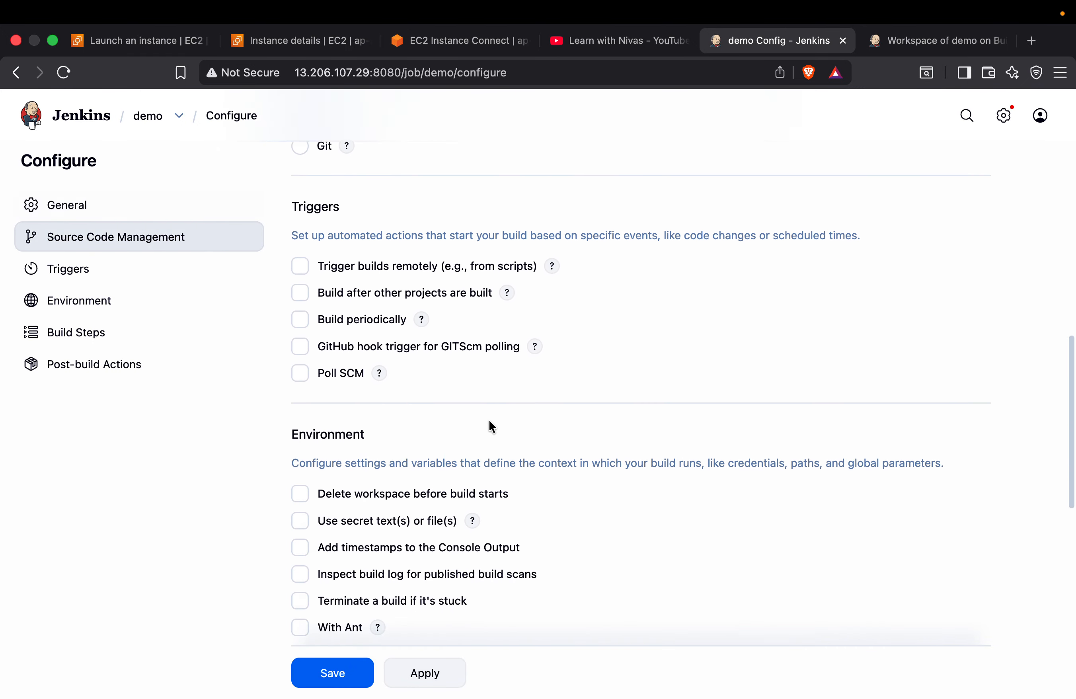
scroll(490, 425, down, 10)
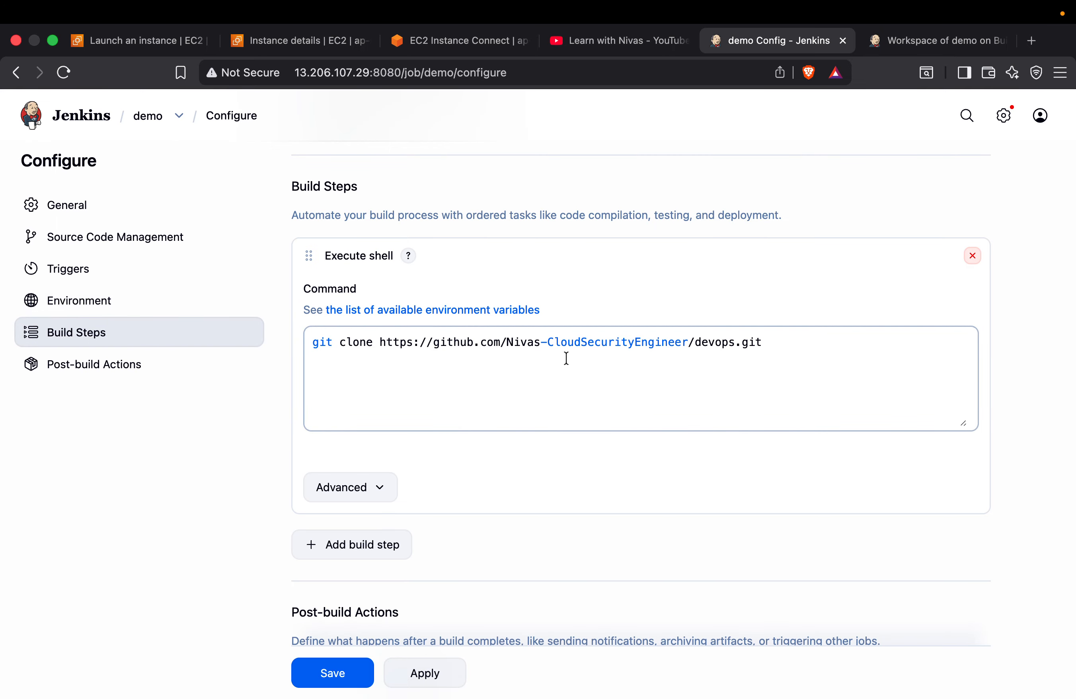
Add the command docker build -t app:v1 . on a new line below the git clone command
click(812, 358)
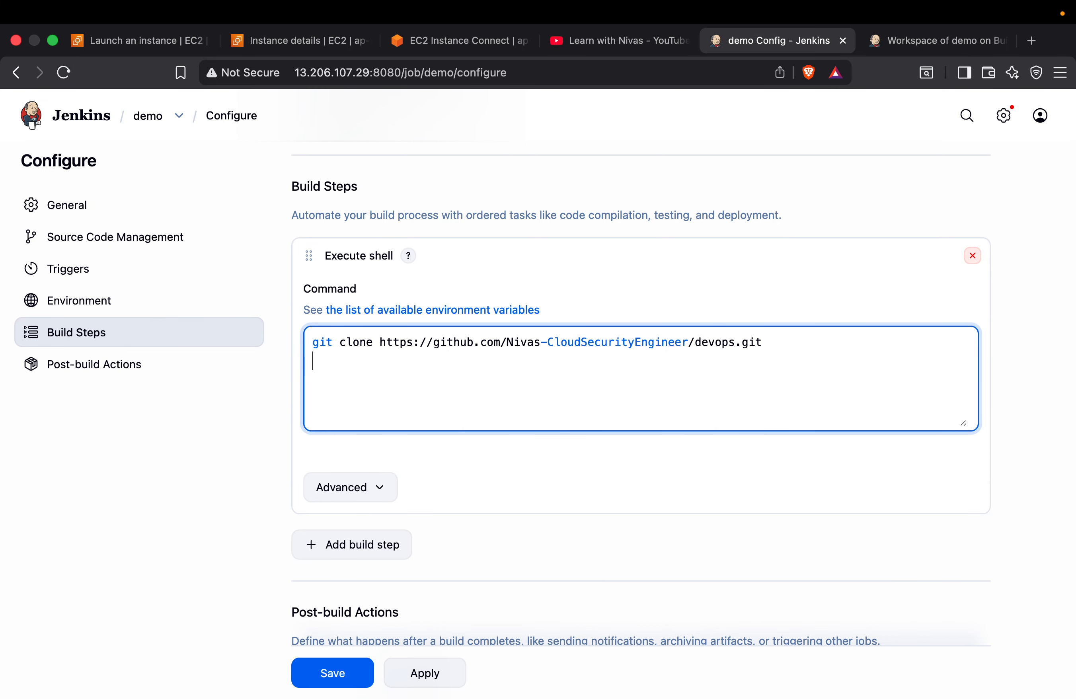
text(docker build -d)
key(BackSpace)
text(t app:v1 )
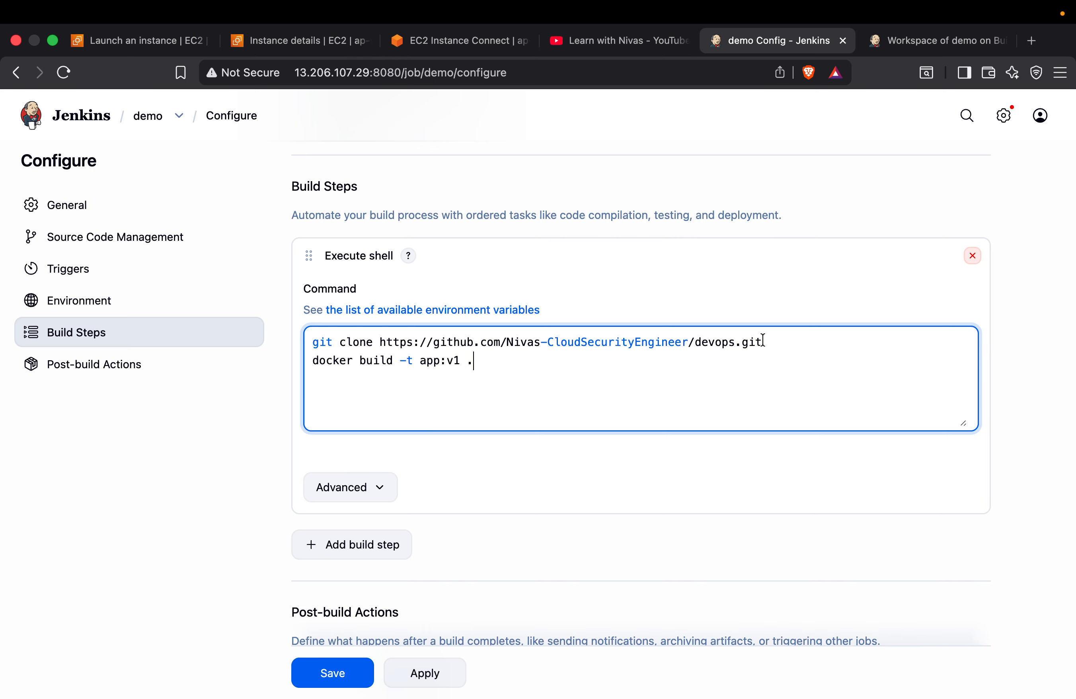
text(.)
Add the command docker run -itd -p 8090:80 --name cloudy app:v1 as the third line of the shell script
key(Return)
text(docker run -itd -p 8090)
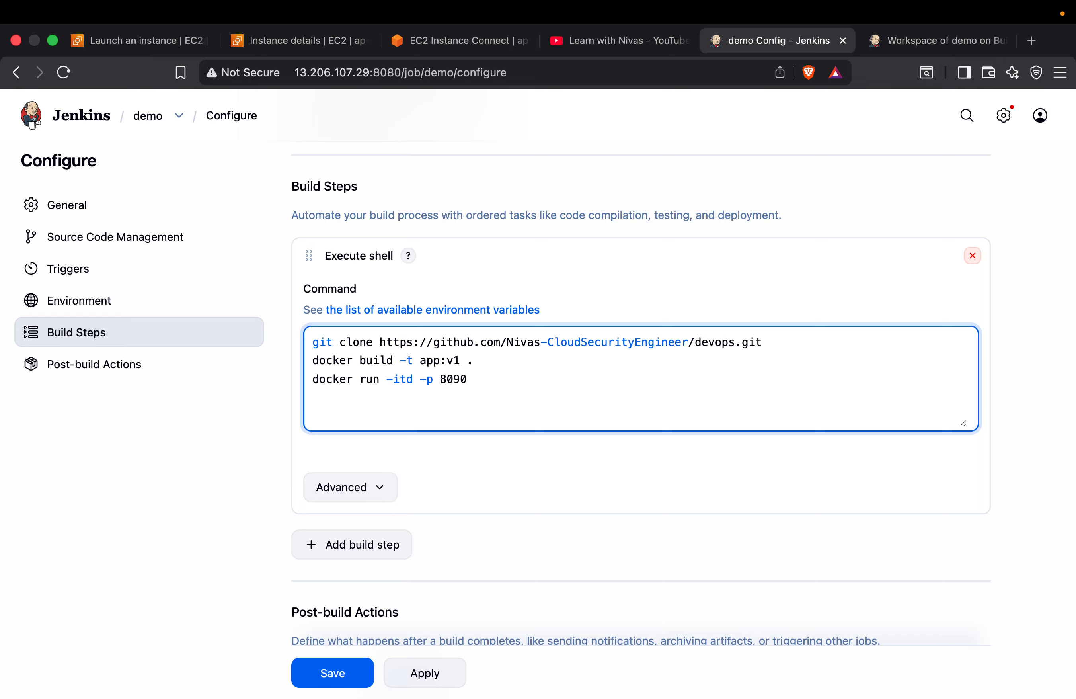
text(:80 app:v1)
click(488, 378)
text(--name)
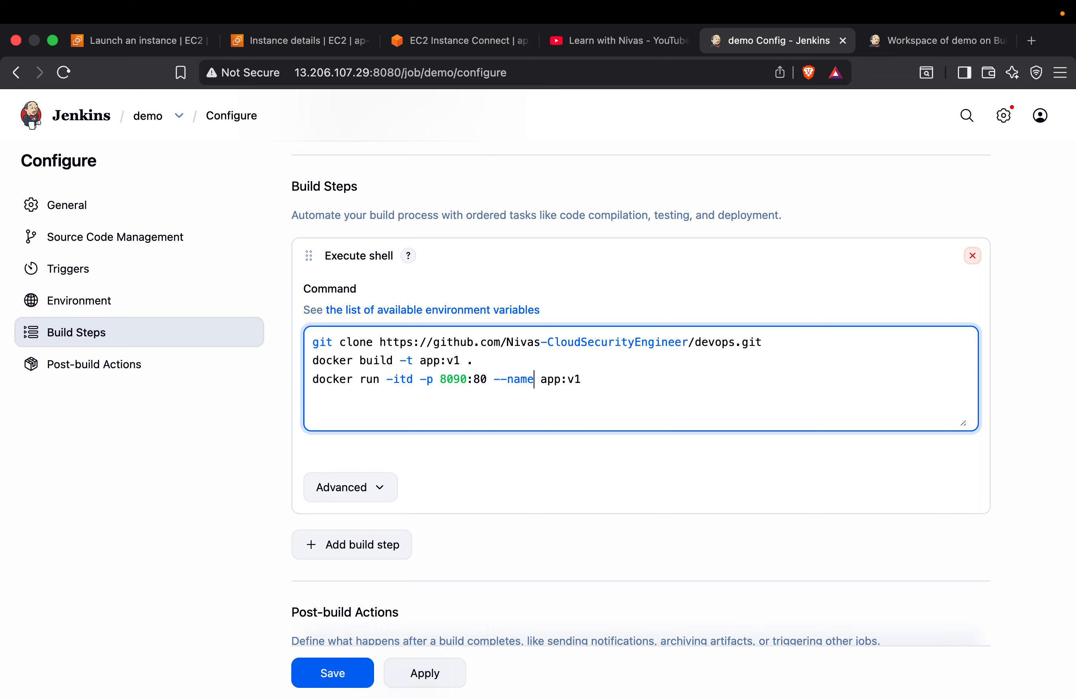
text( cloudy)
Save the demo job's configuration with the Docker commands and start another build
scroll(499, 431, down, 2)
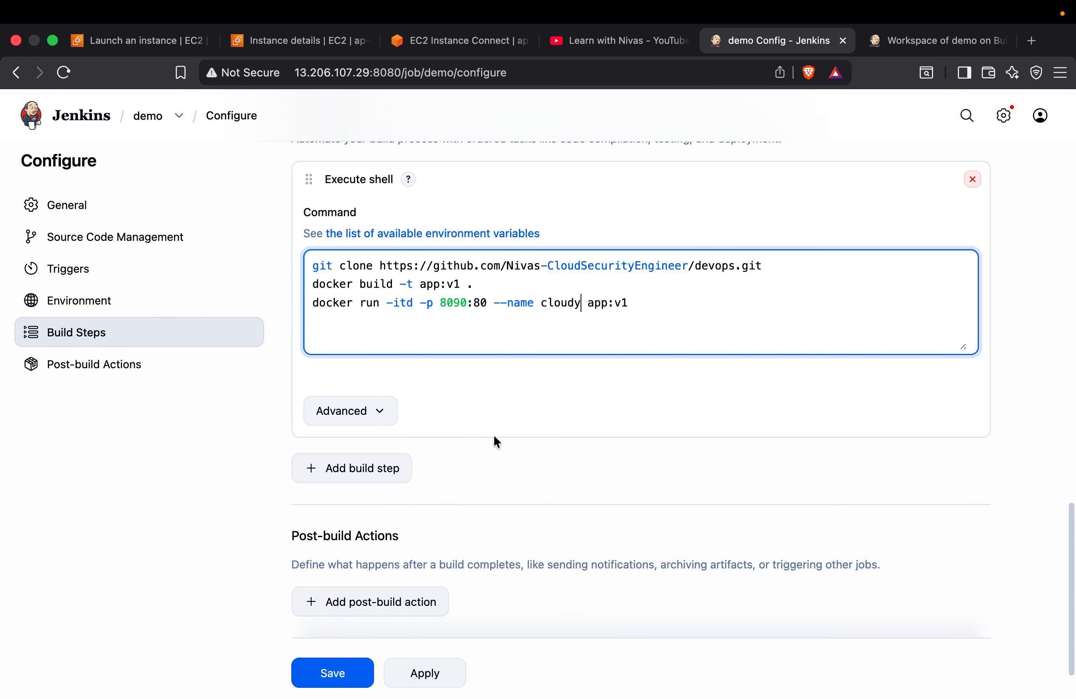
scroll(494, 434, down, 1)
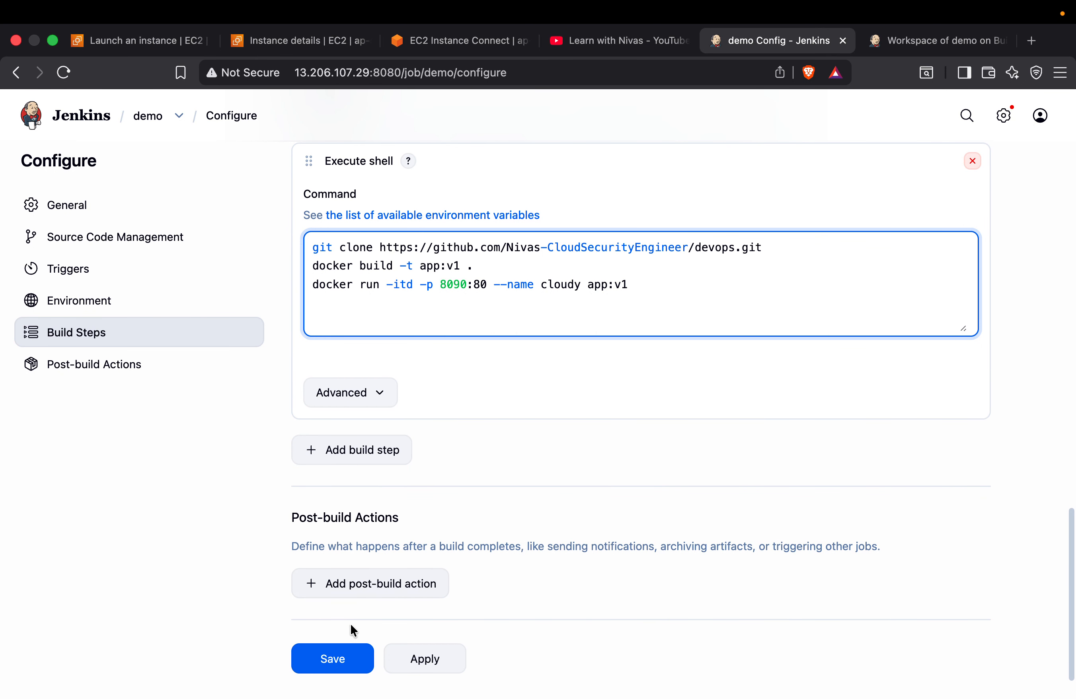
click(337, 659)
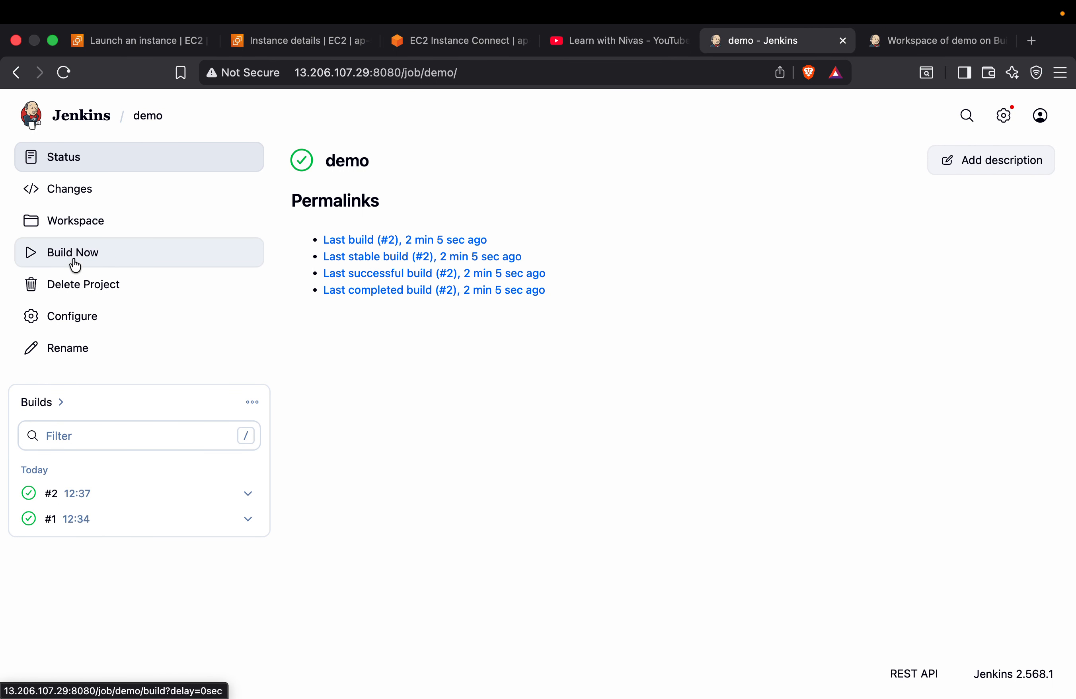
click(75, 262)
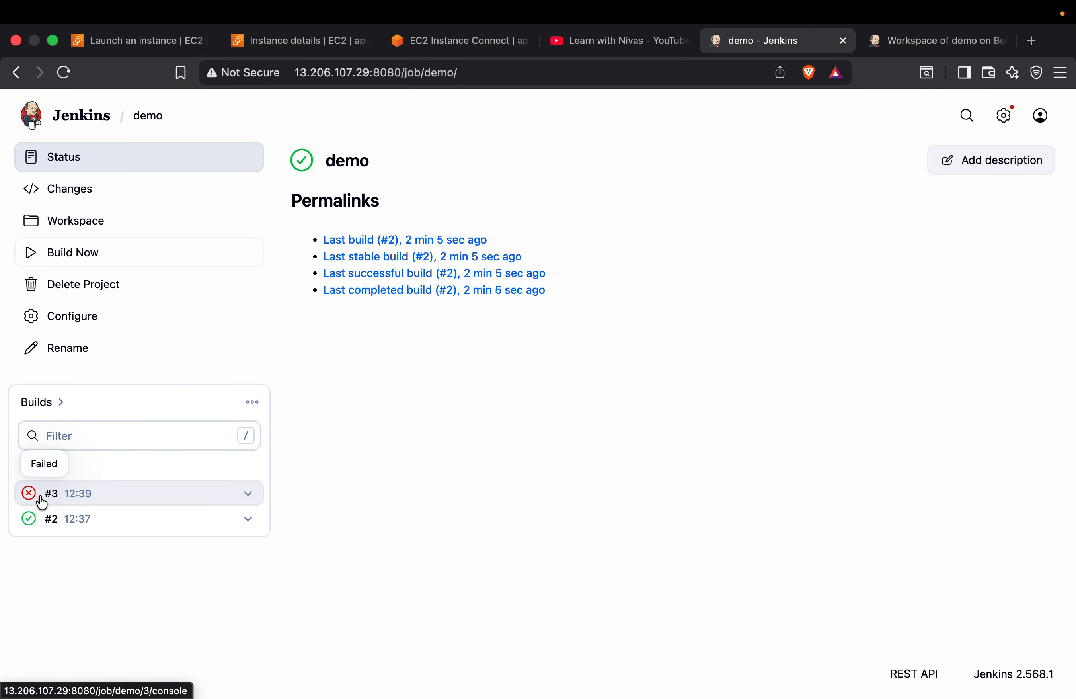
Examine the console output of build #3, including the git clone result and workspace path, and check the workspace's devops folder
click(245, 494)
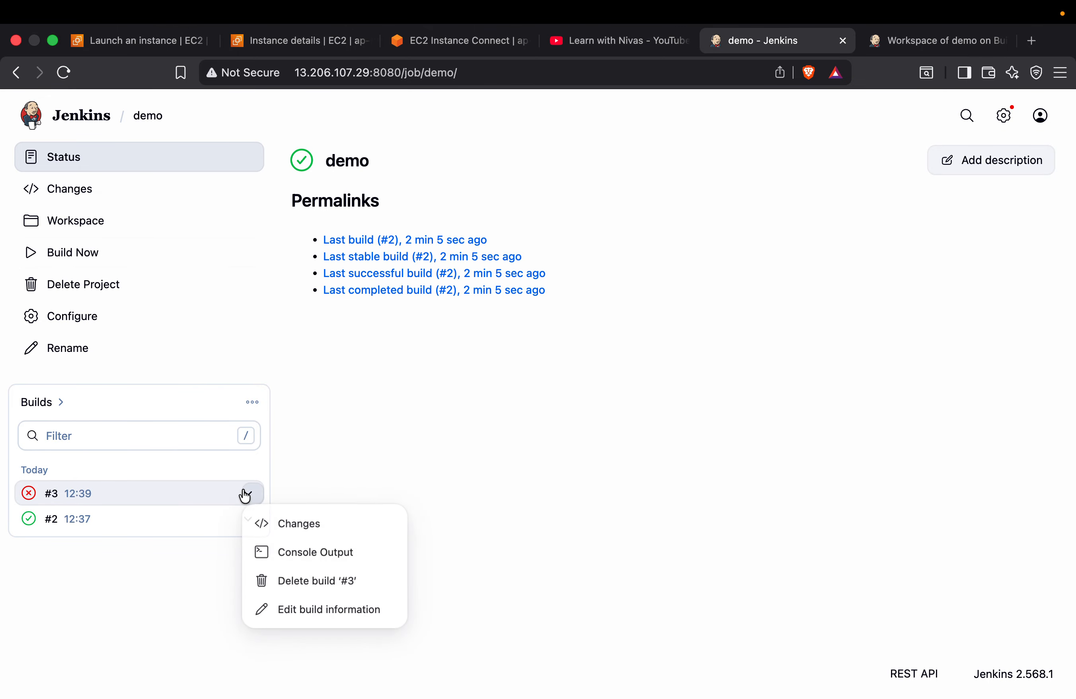
click(331, 563)
scroll(501, 284, up, 5)
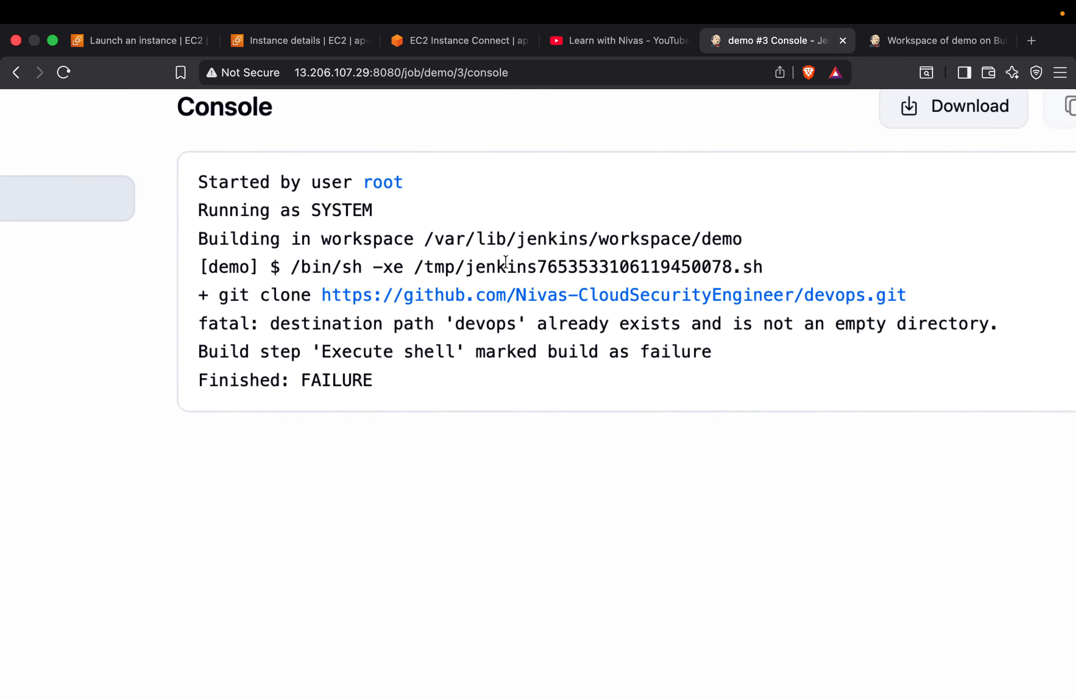
drag(240, 328, 1050, 331)
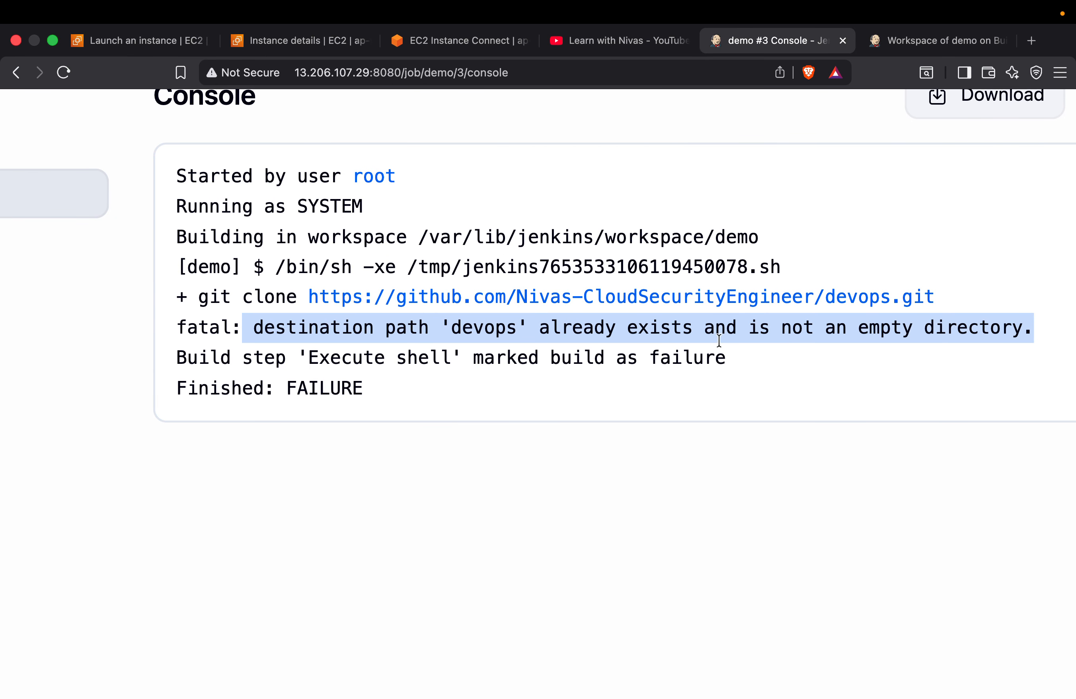
scroll(617, 349, down, 5)
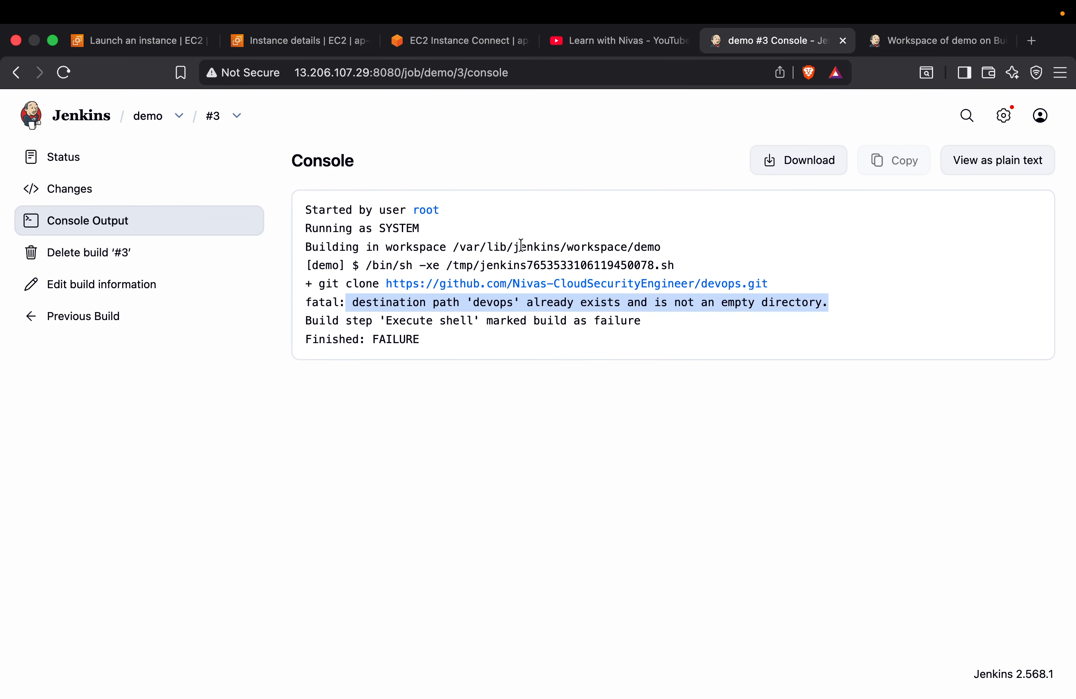
drag(453, 247, 670, 249)
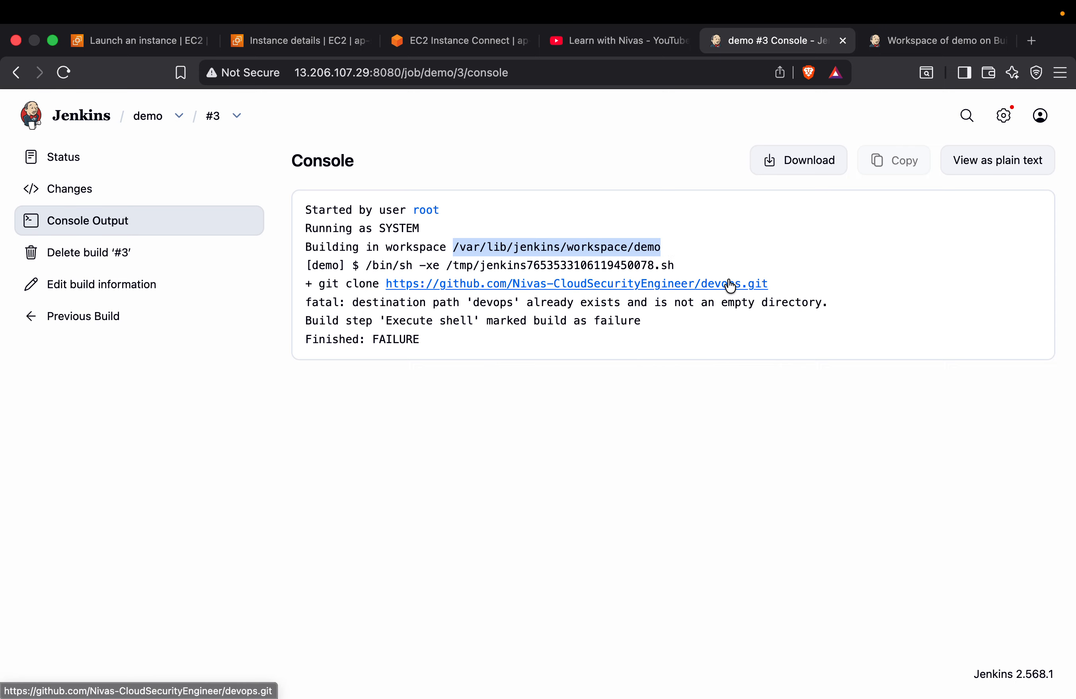
click(934, 40)
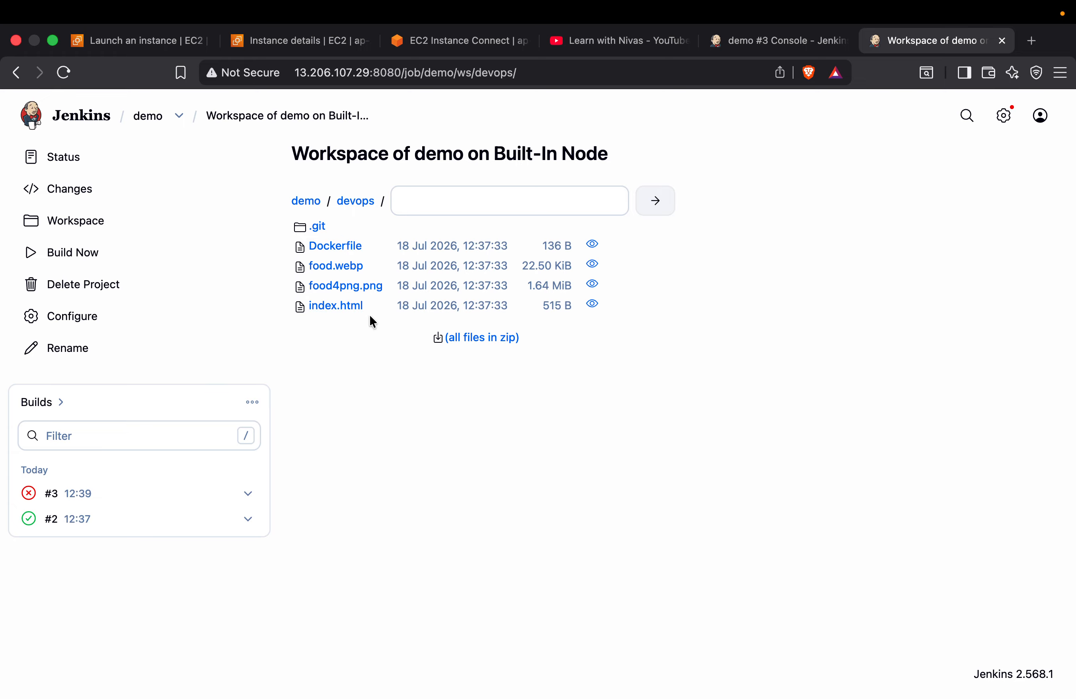
click(768, 40)
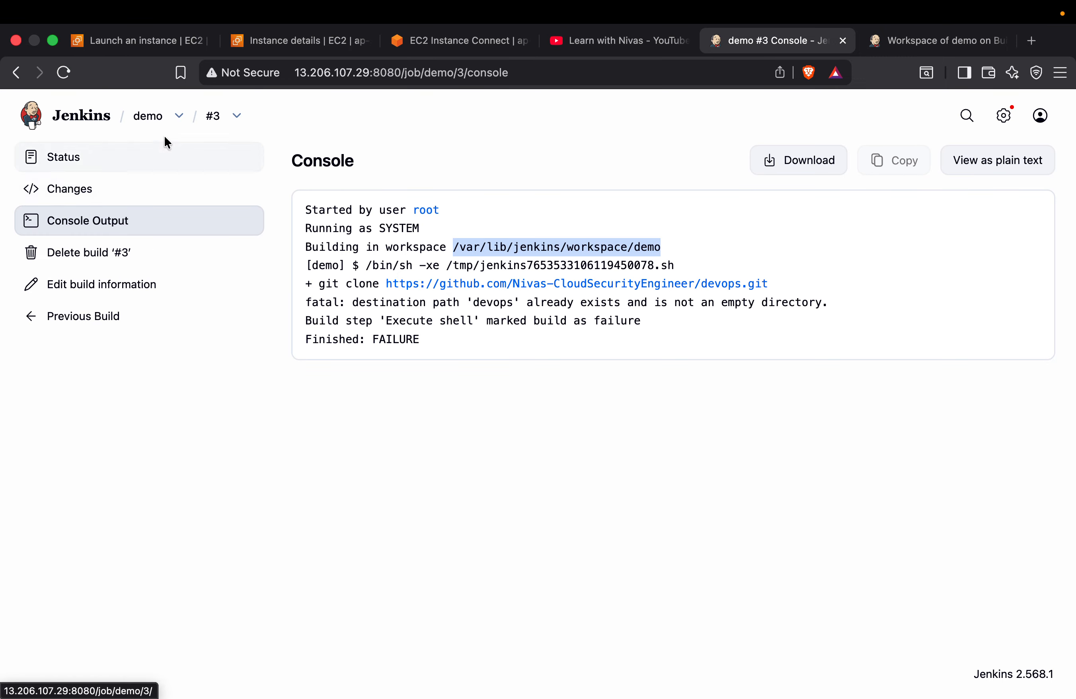
Return to the demo job, reopen its configuration and go through the Environment options to the Execute shell commands
click(153, 118)
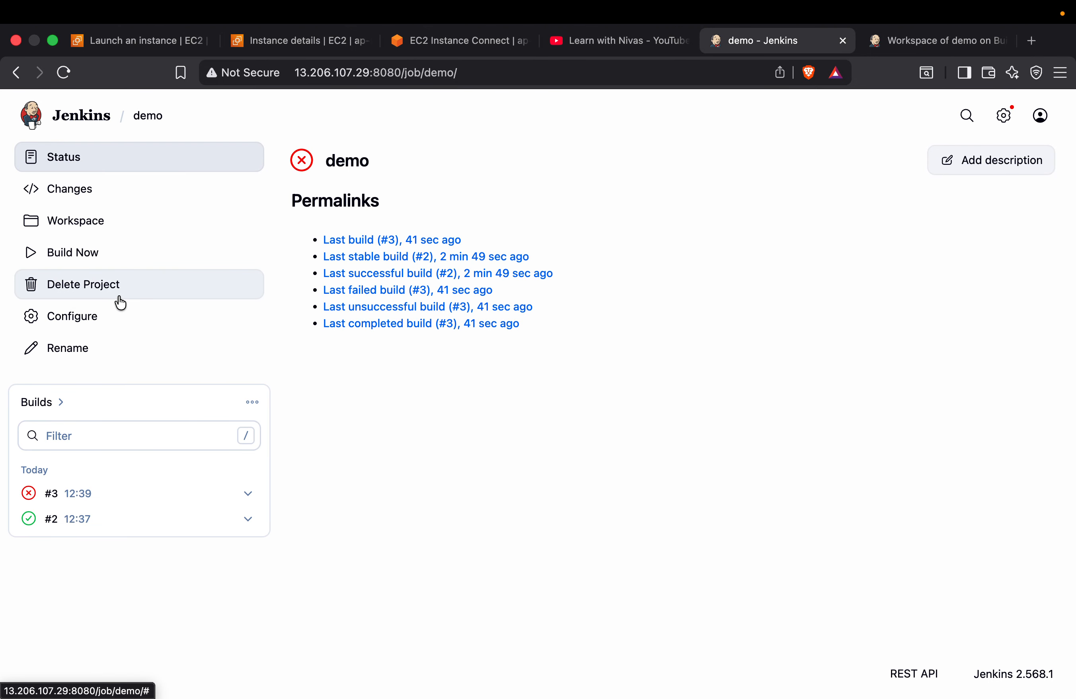
click(116, 317)
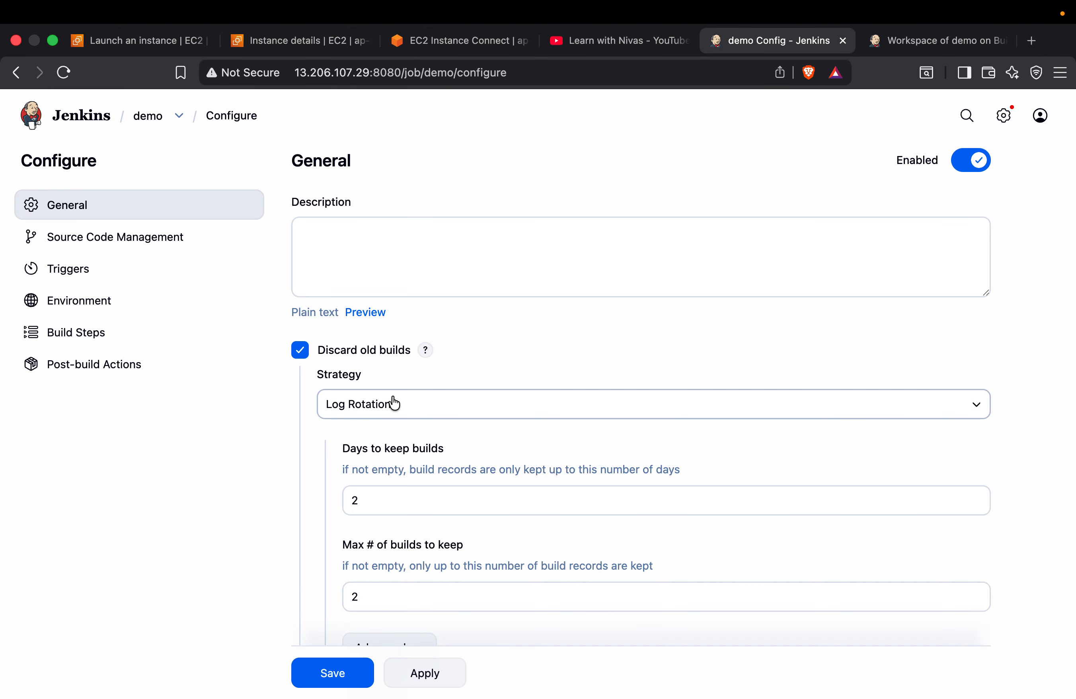
scroll(392, 402, down, 8)
scroll(392, 397, down, 12)
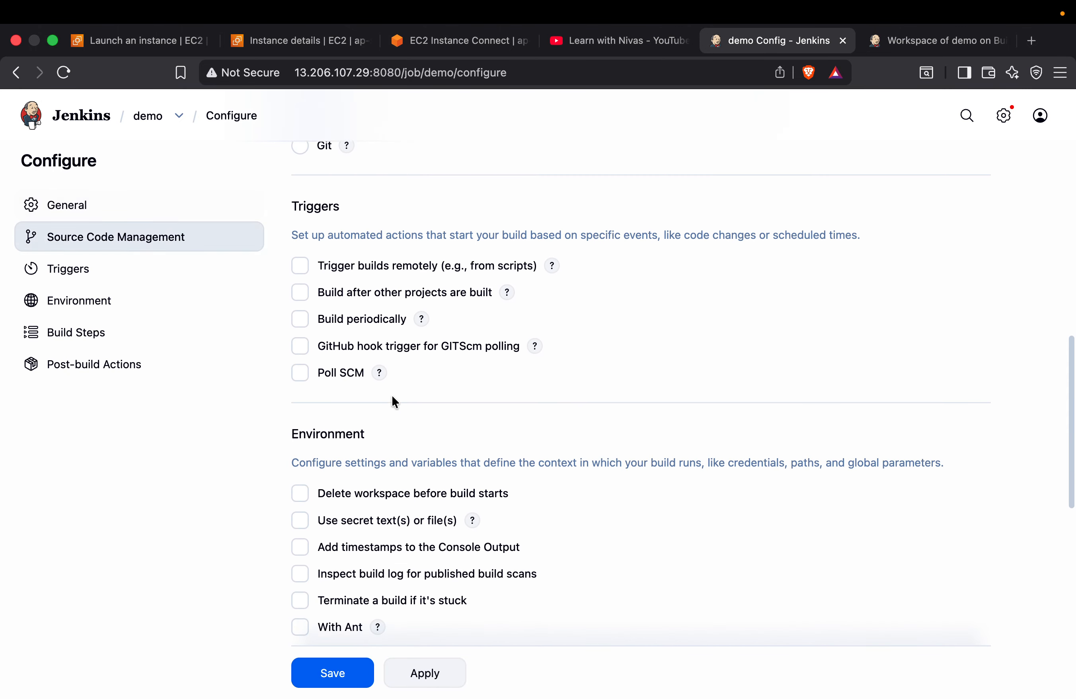
scroll(393, 396, down, 2)
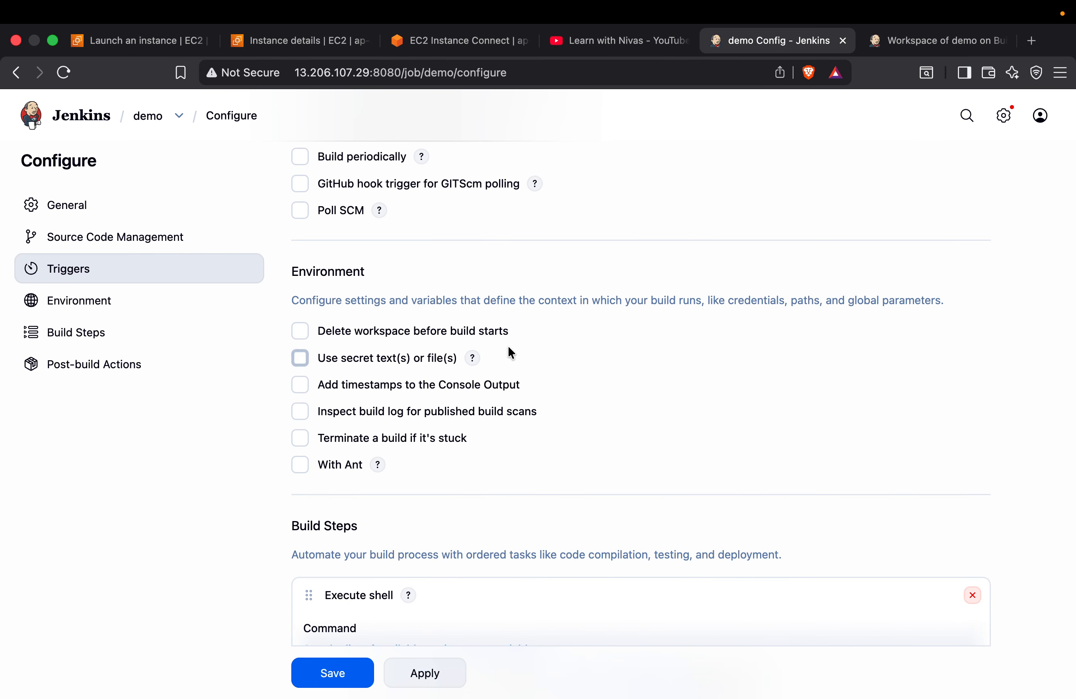
click(301, 335)
scroll(440, 341, down, 10)
scroll(439, 341, up, 3)
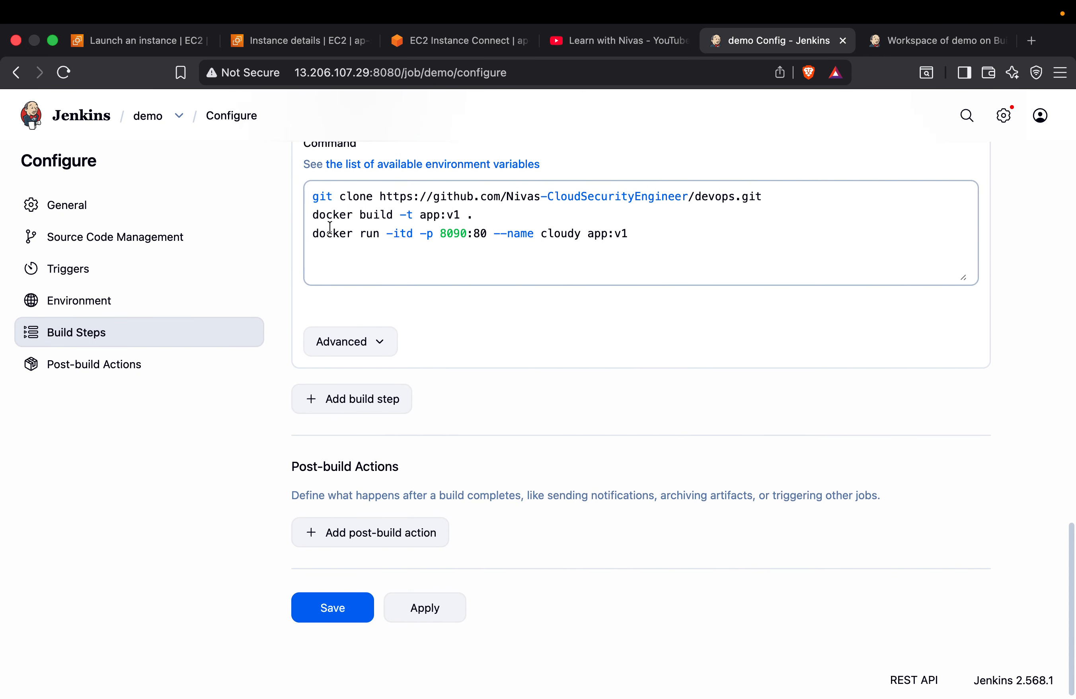
Insert the command rm -rf devops on a new first line above the git clone command
click(318, 250)
key(Return)
key(Up)
text(rm -rf)
double_click(699, 281)
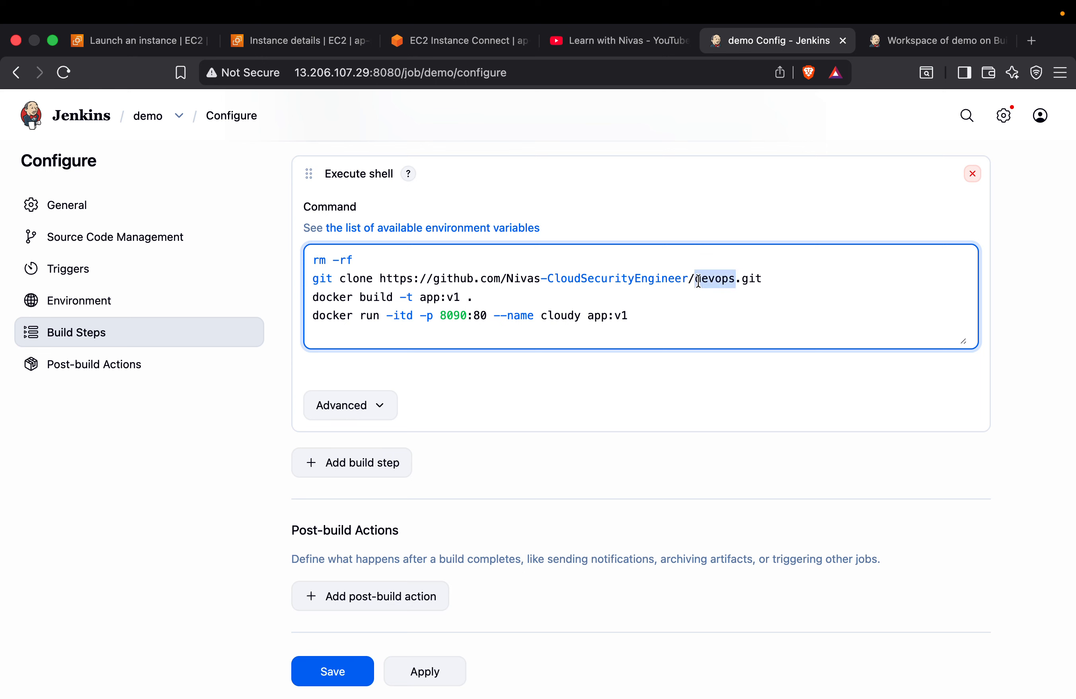
key(super+c)
click(413, 261)
key(super+v)
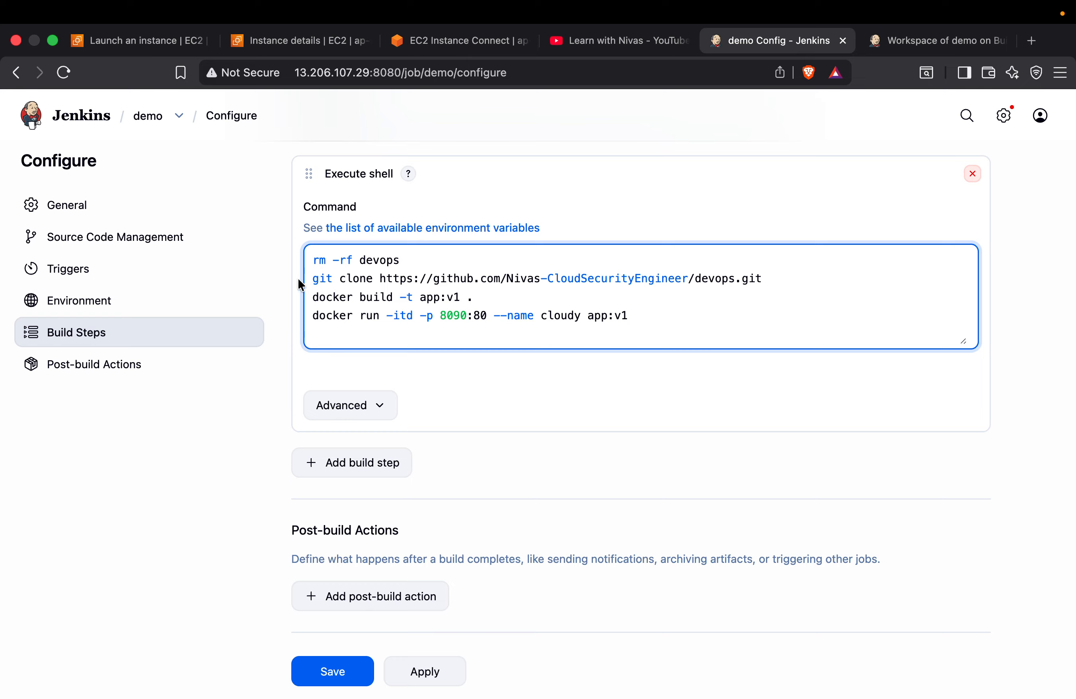
Save the demo job's configuration with the folder cleanup command and start another build
click(921, 43)
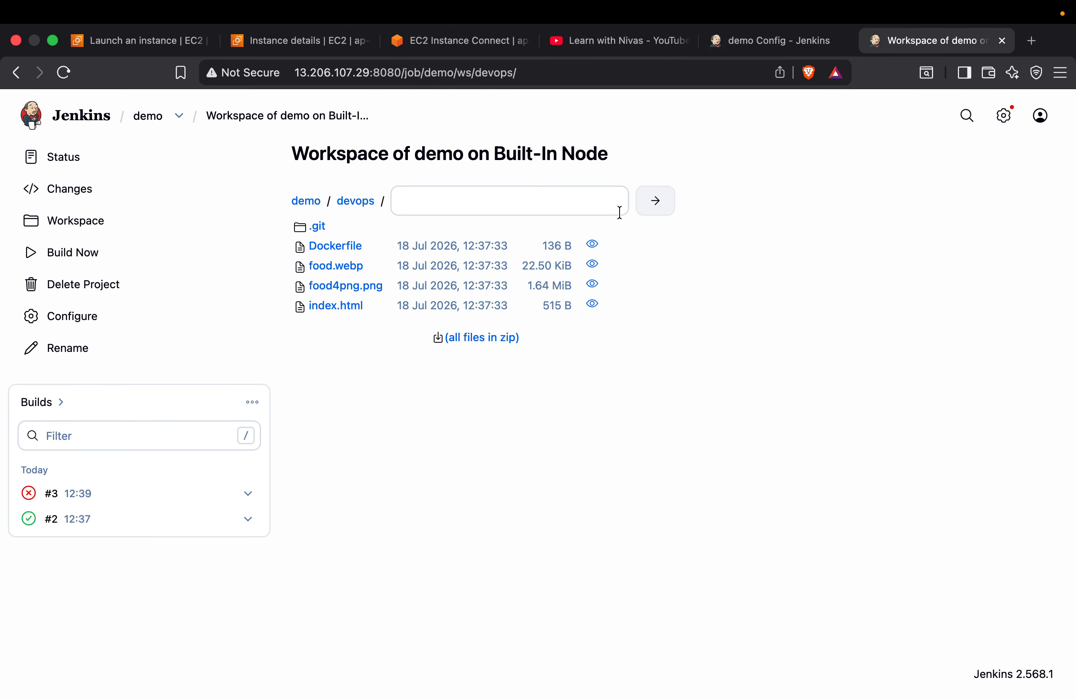
click(778, 41)
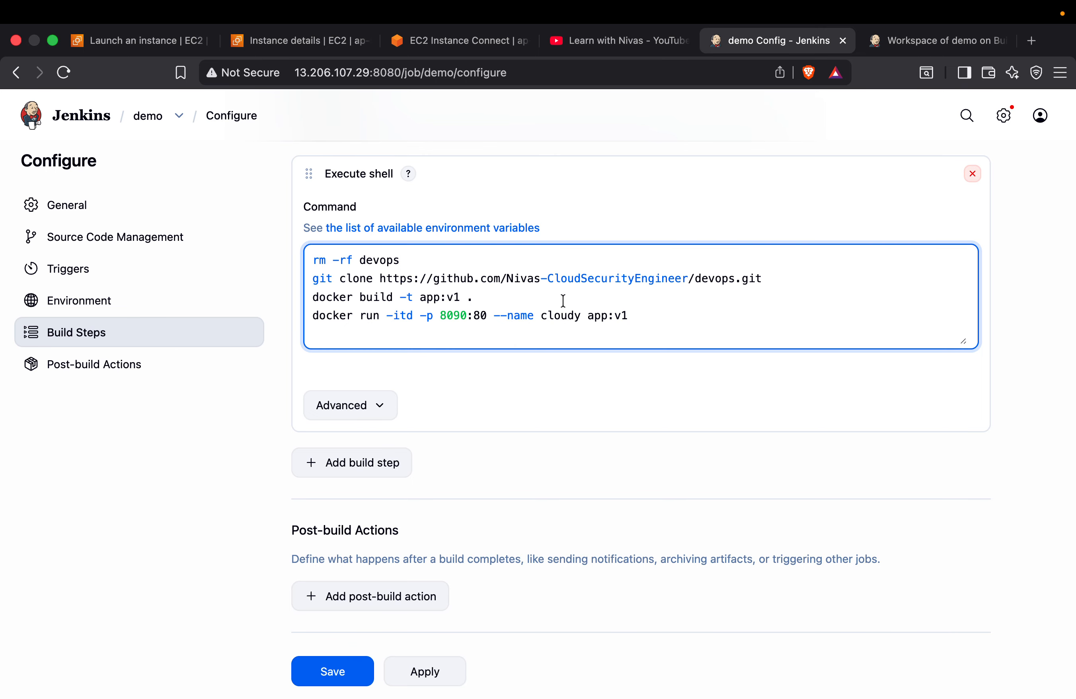
click(344, 674)
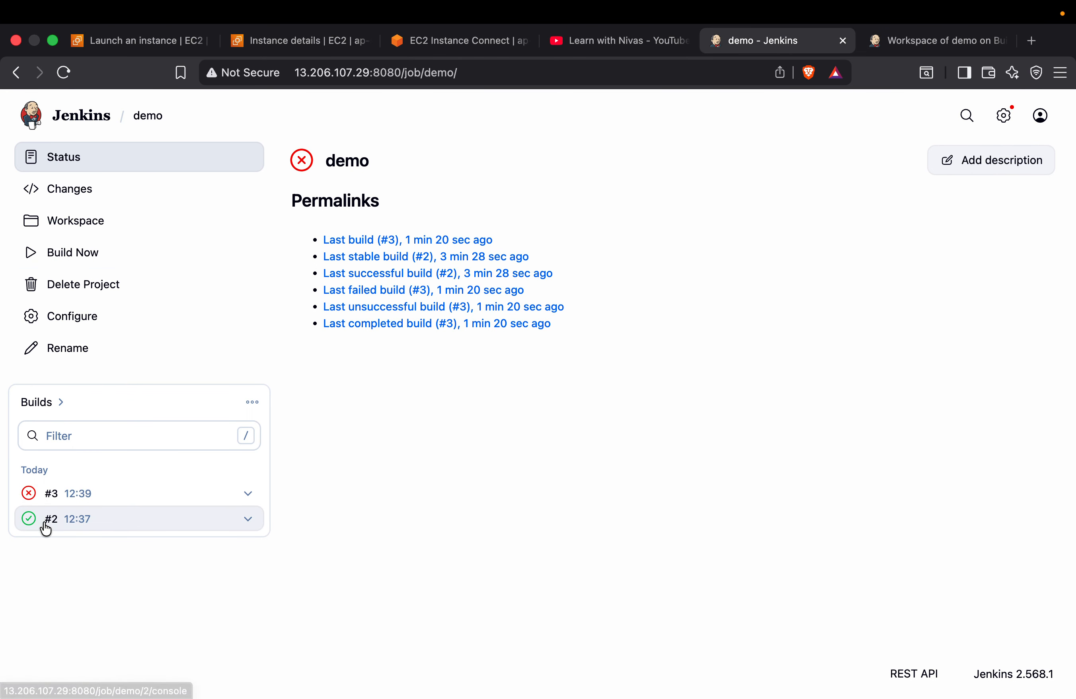
click(79, 255)
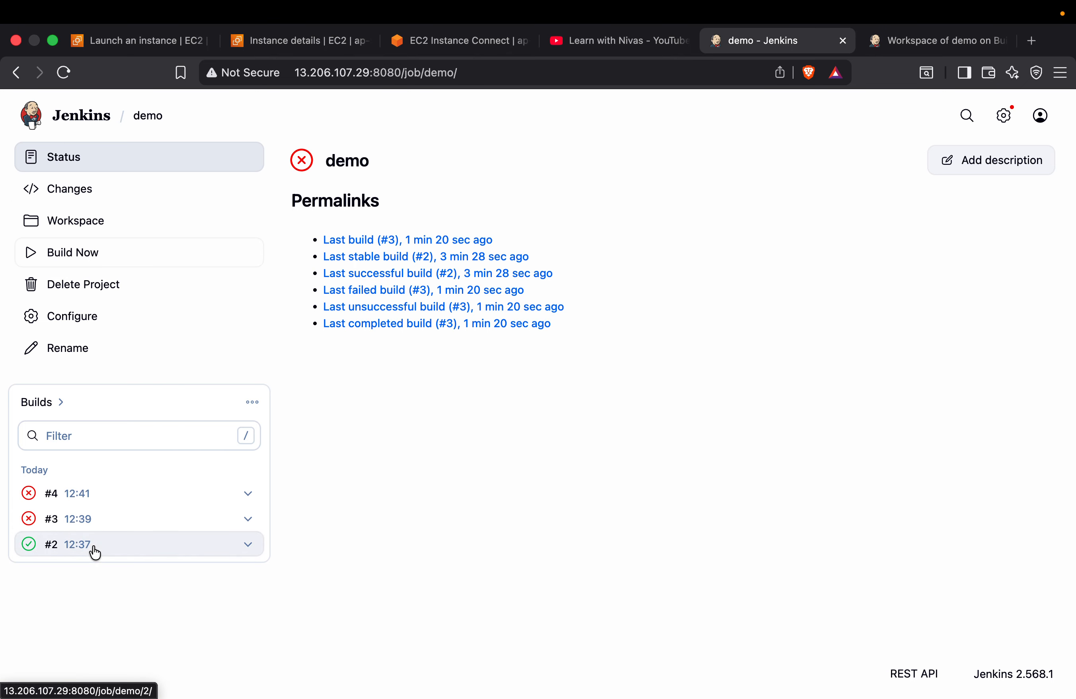
Open the console output of build #4 and examine the result of the docker build command
click(248, 494)
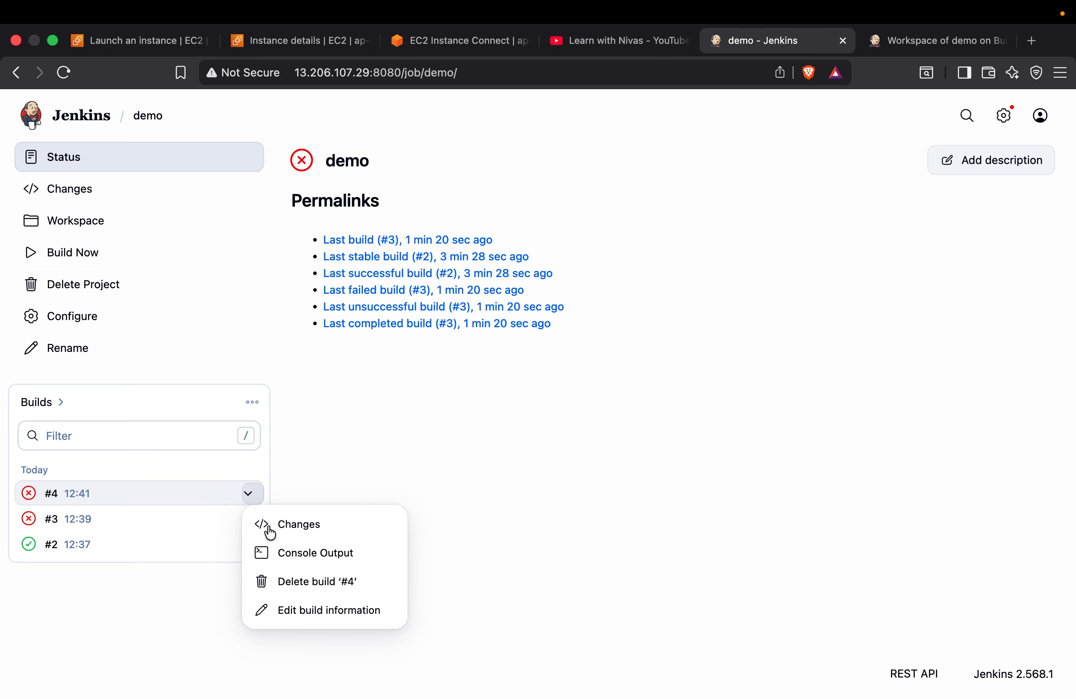
click(332, 559)
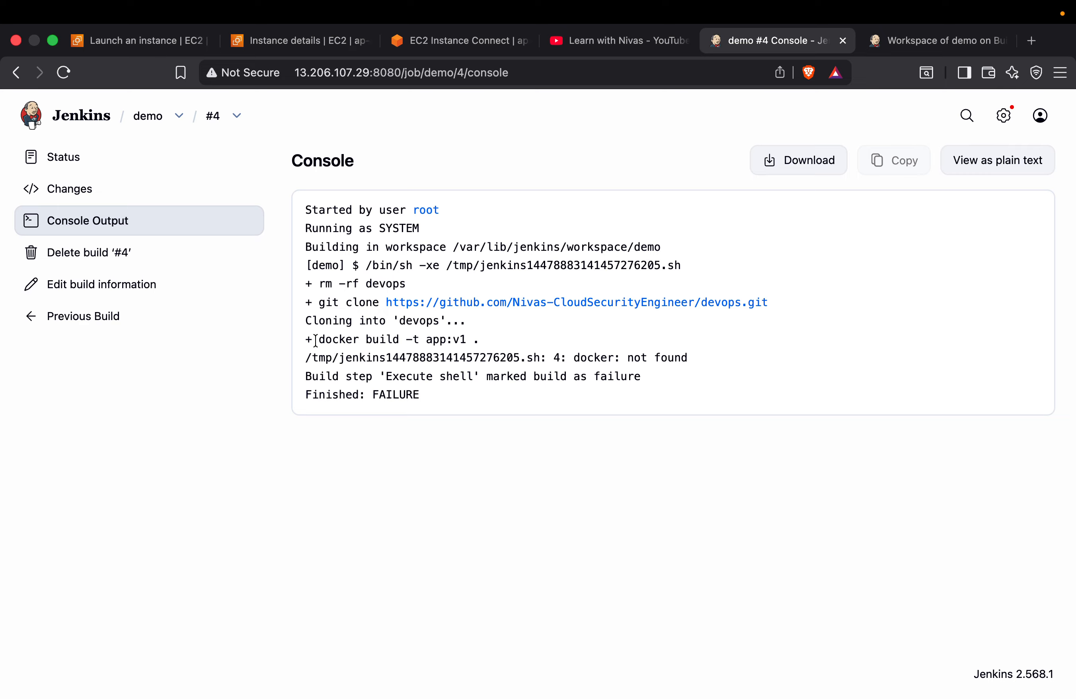
drag(318, 340, 482, 340)
drag(386, 359, 711, 361)
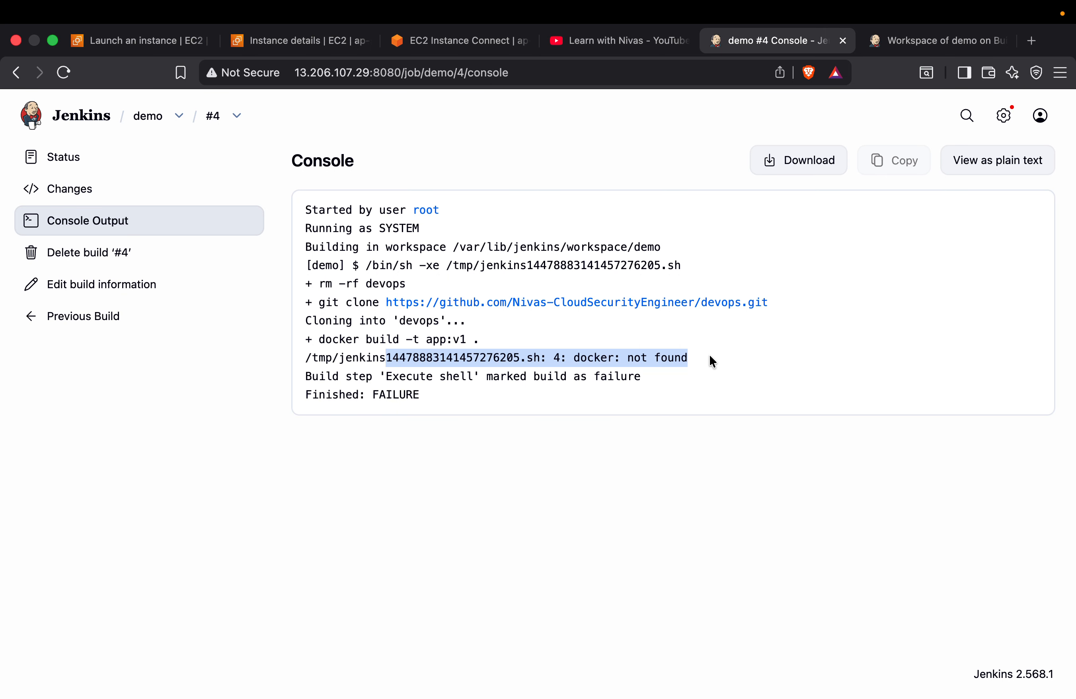
Open the Jenkins plugin management and search the installed plugins for docker
click(1004, 115)
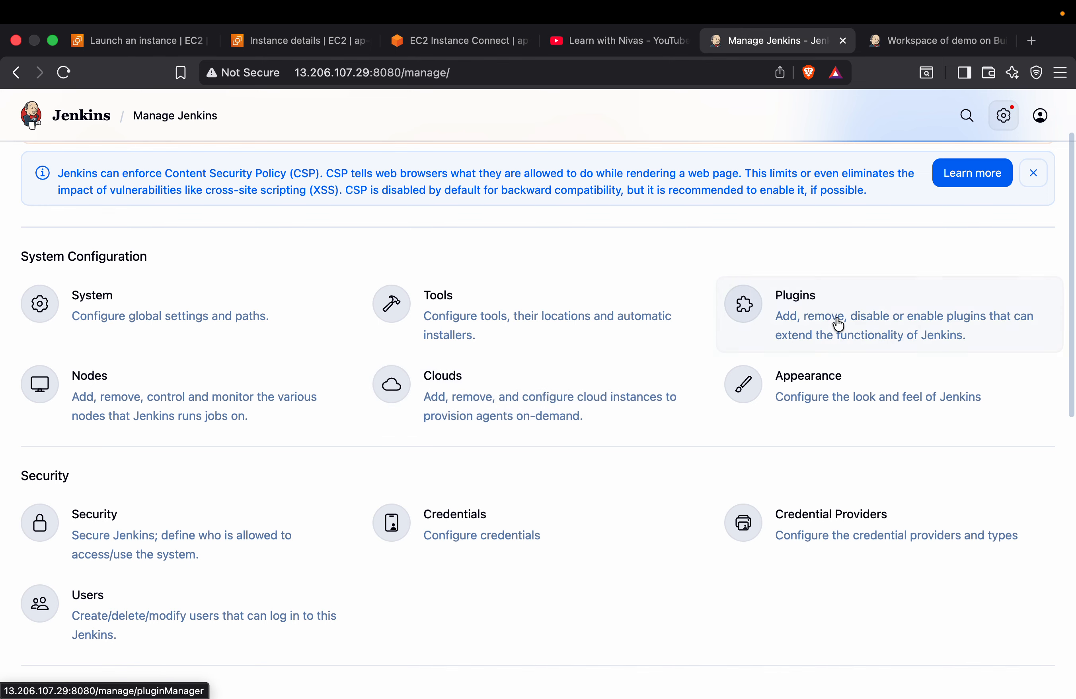
click(803, 305)
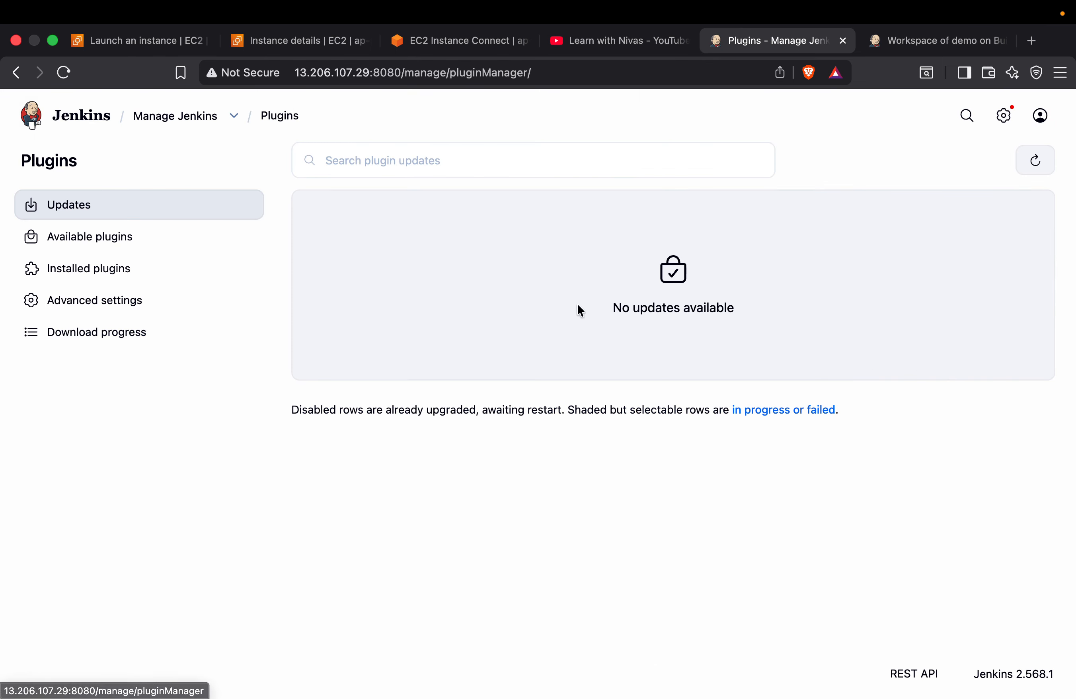
click(105, 273)
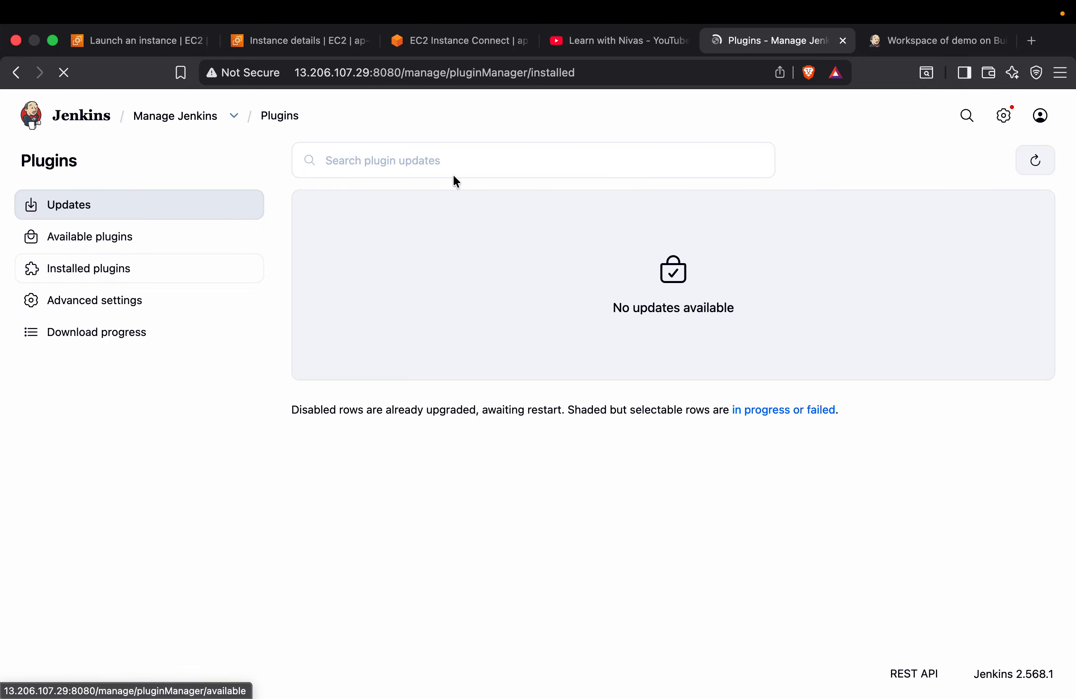
text(docker)
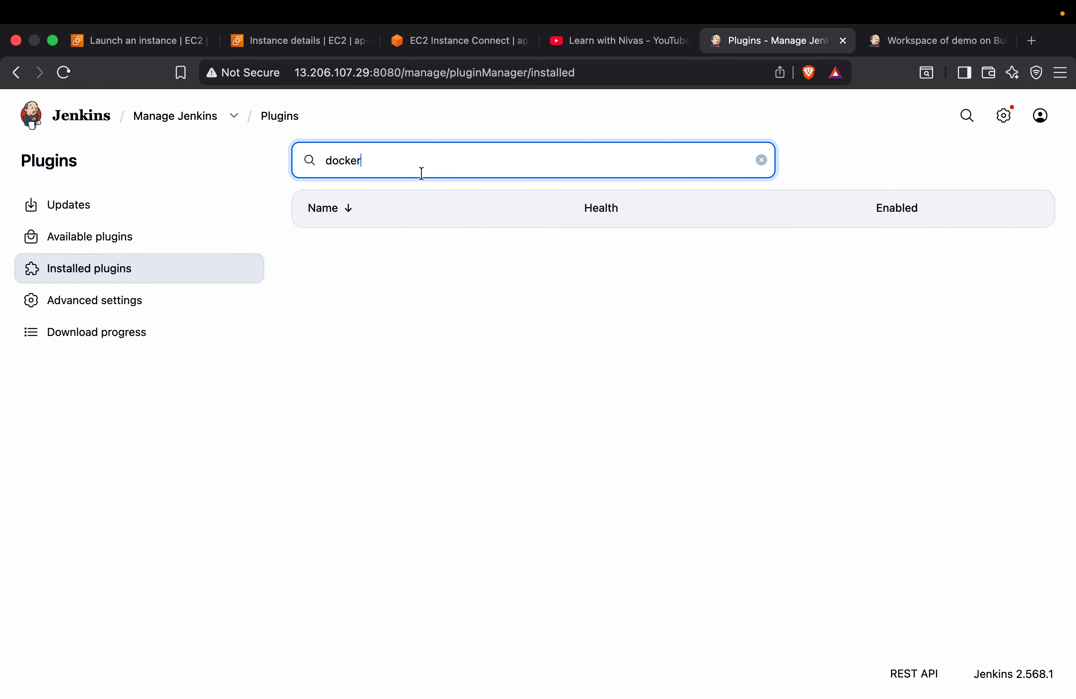
key(BackSpace)
key(BackSpace)
key(BackSpace)
key(BackSpace)
key(BackSpace)
key(BackSpace)
text(dock)
key(BackSpace)
key(BackSpace)
key(BackSpace)
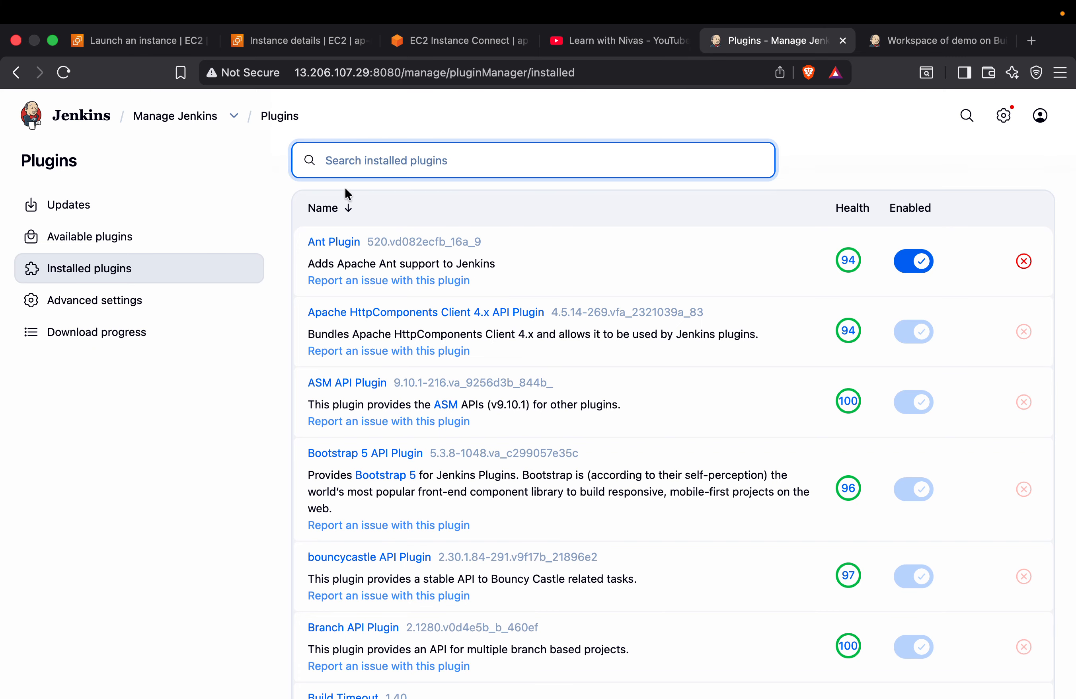
Search the available plugins for docker and select Docker, Docker Pipeline and Docker API
click(136, 236)
text(d)
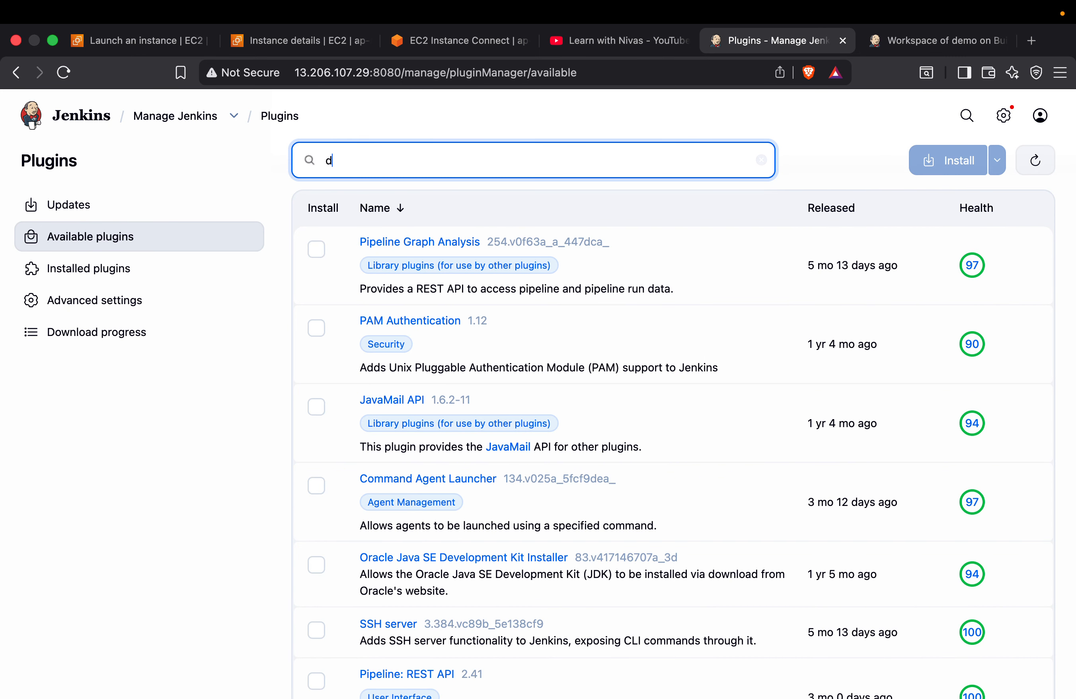
text(cok)
text(cker)
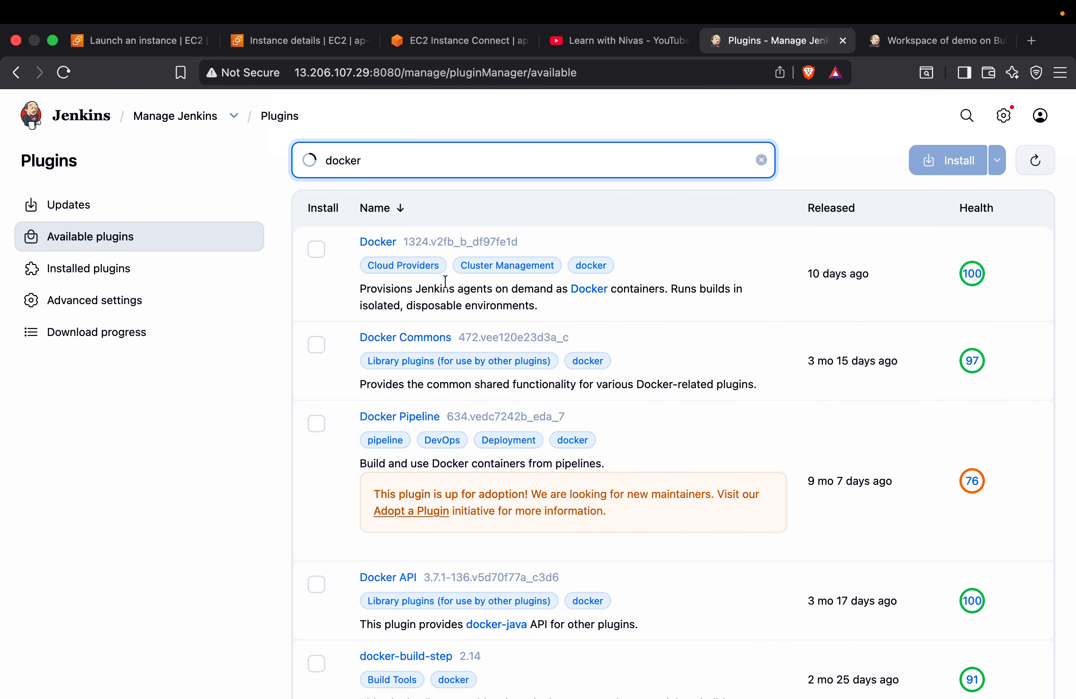
click(316, 249)
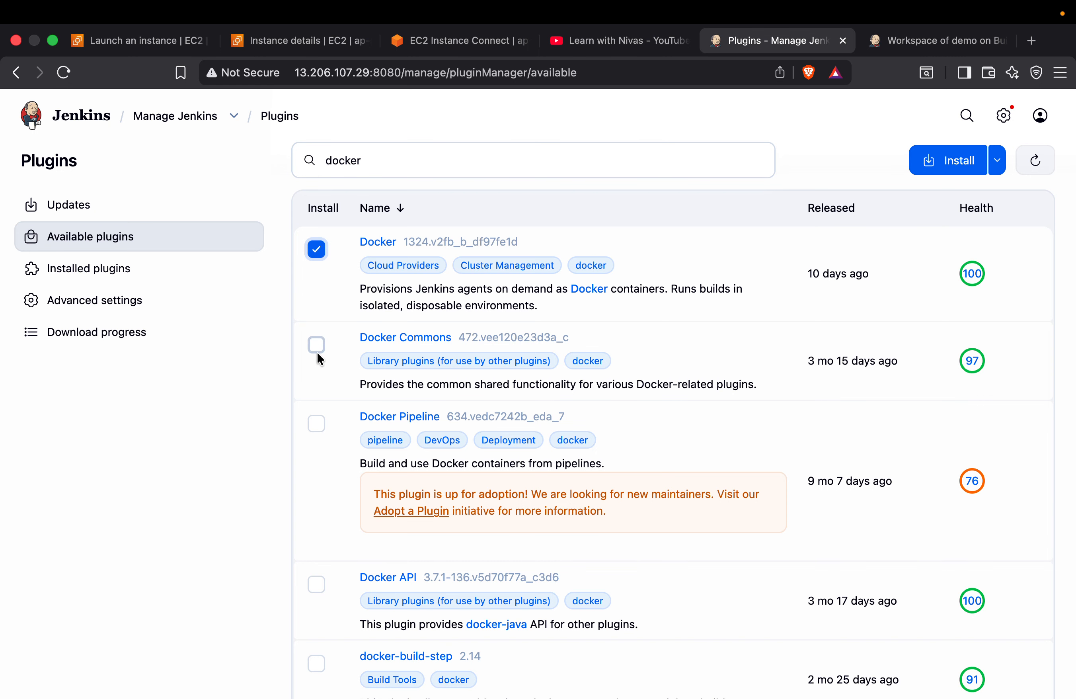
click(316, 424)
click(316, 585)
scroll(317, 589, down, 5)
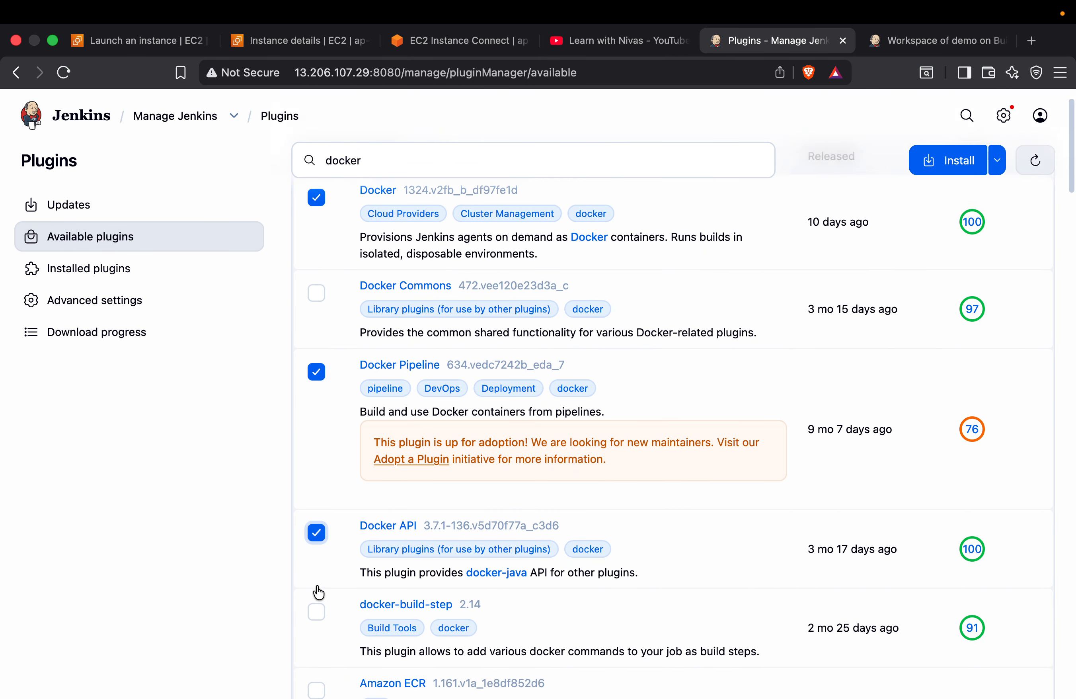
scroll(329, 320, up, 5)
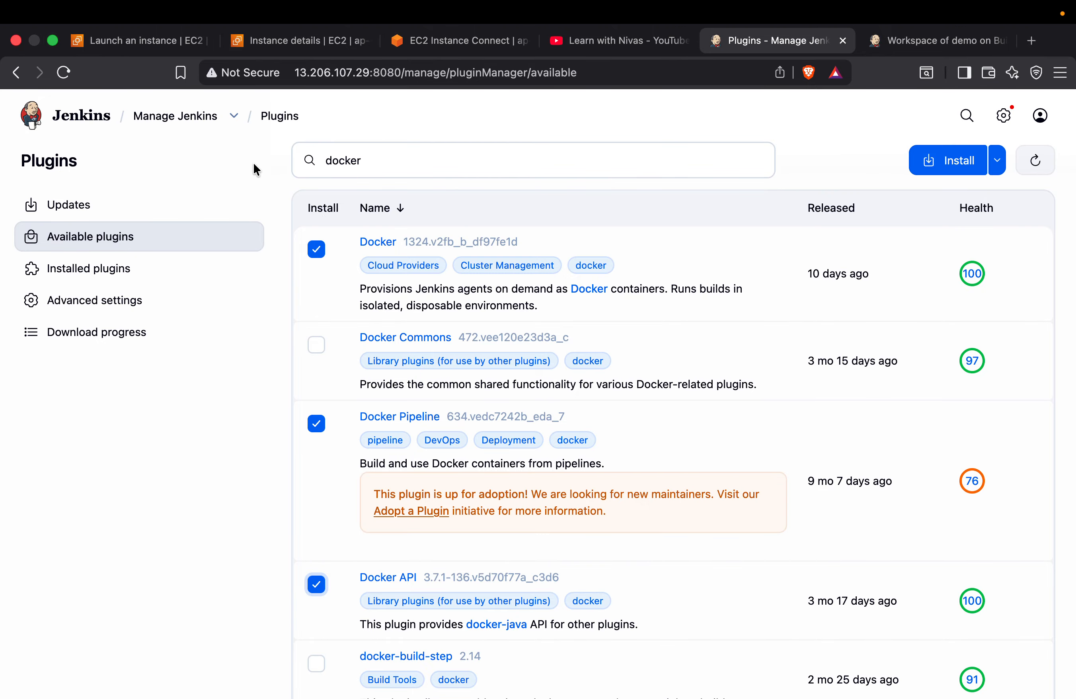
click(89, 268)
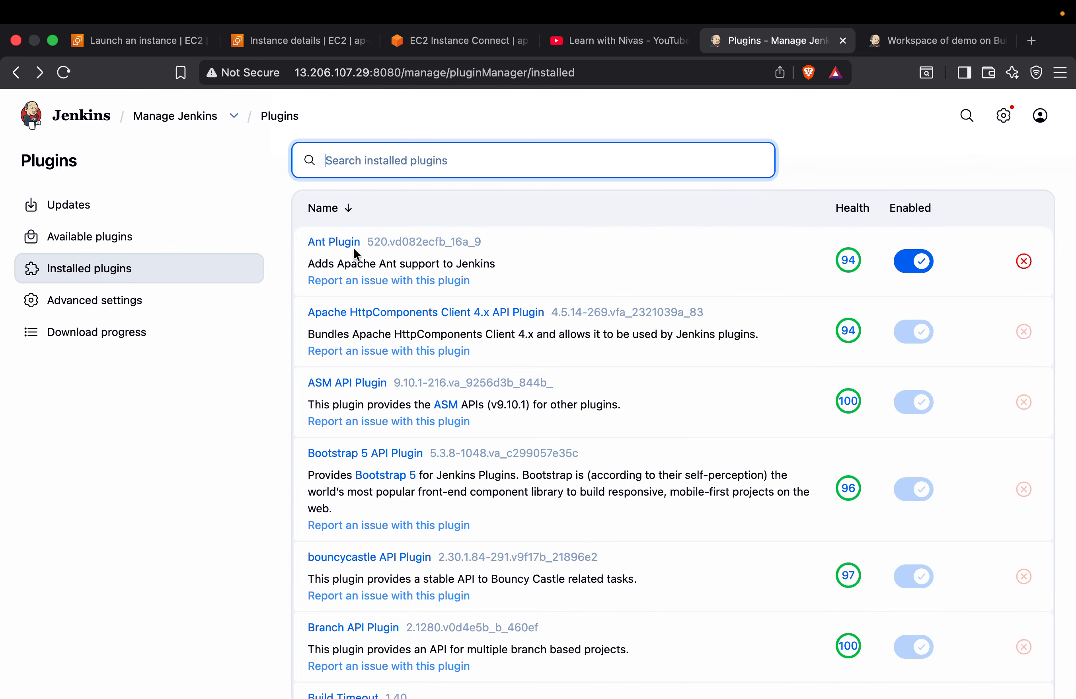
Open the demo job's configuration and review the commands in its Execute shell build step
click(80, 119)
click(430, 300)
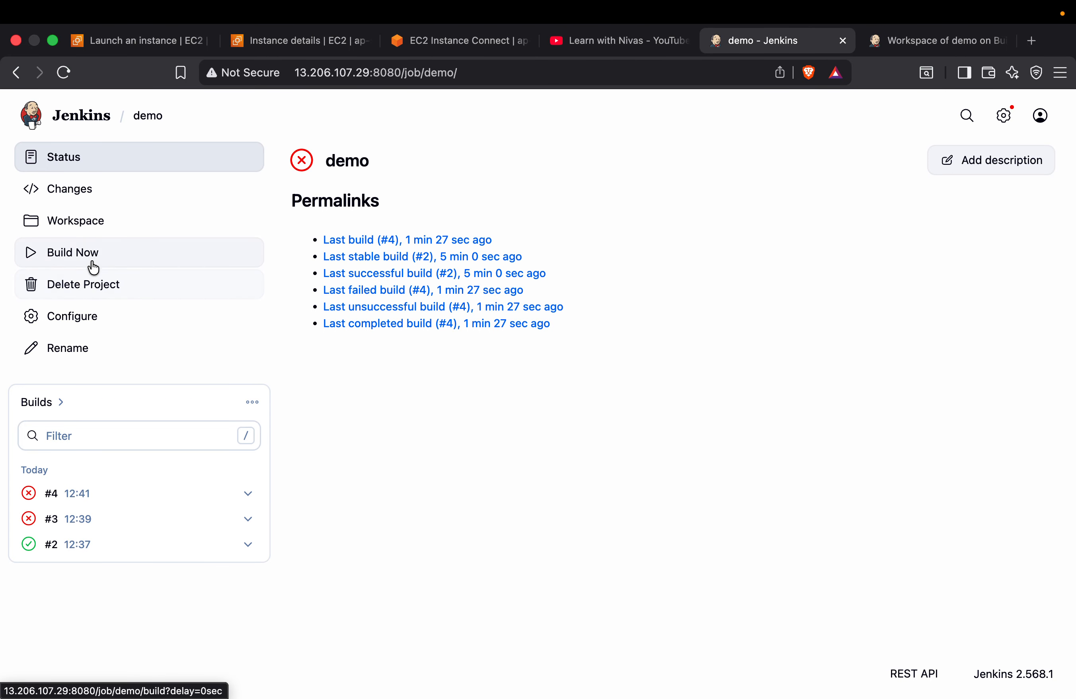
click(94, 312)
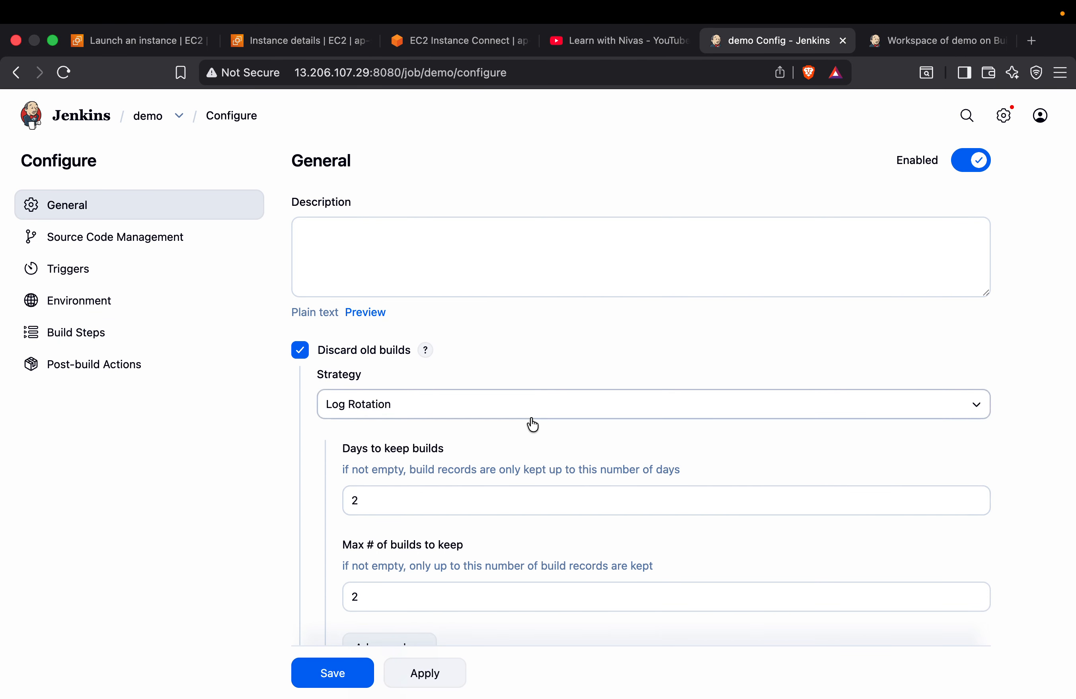
scroll(531, 424, down, 10)
scroll(530, 417, down, 10)
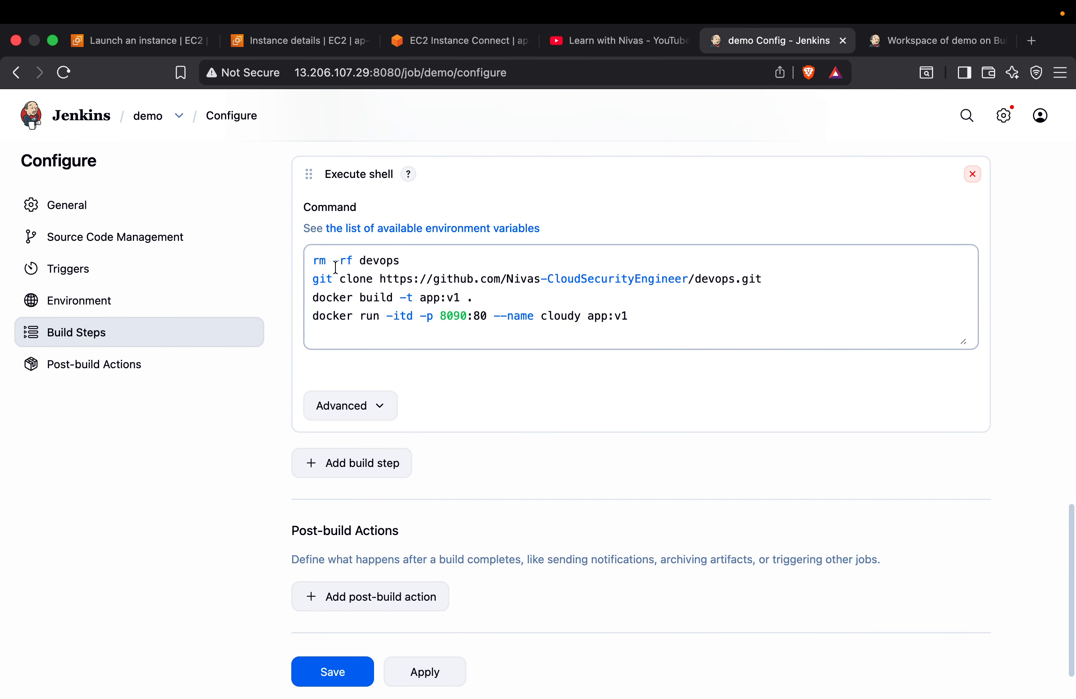
Switch to the EC2 Instance Connect terminal, clear it and check the installed Docker version with docker --version
click(448, 43)
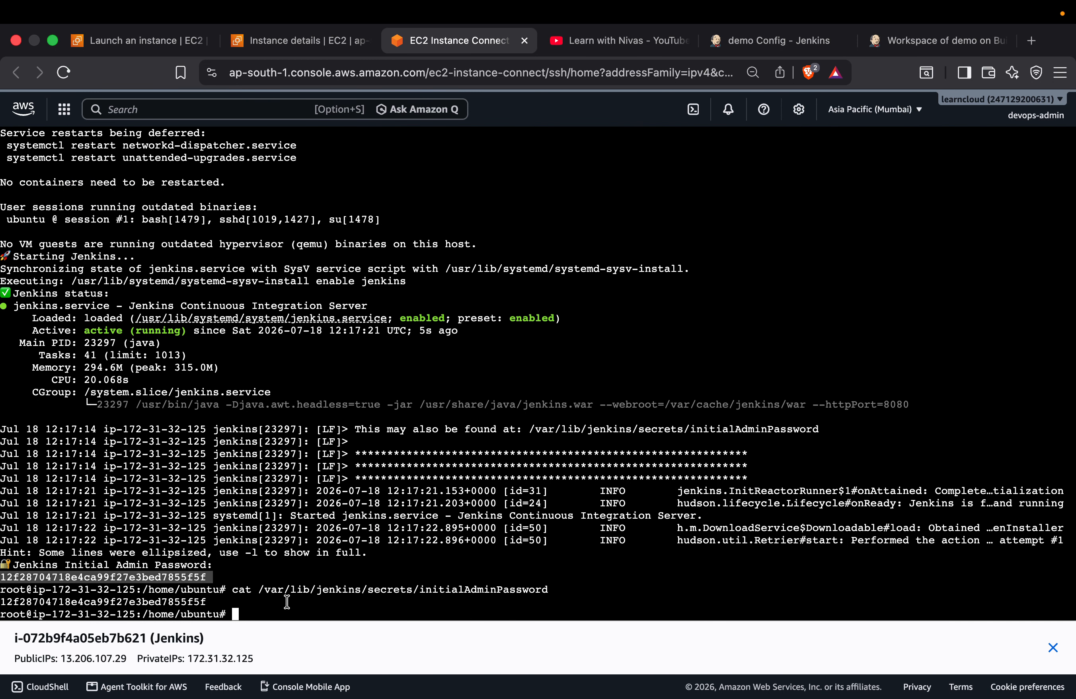
text(clear)
key(Return)
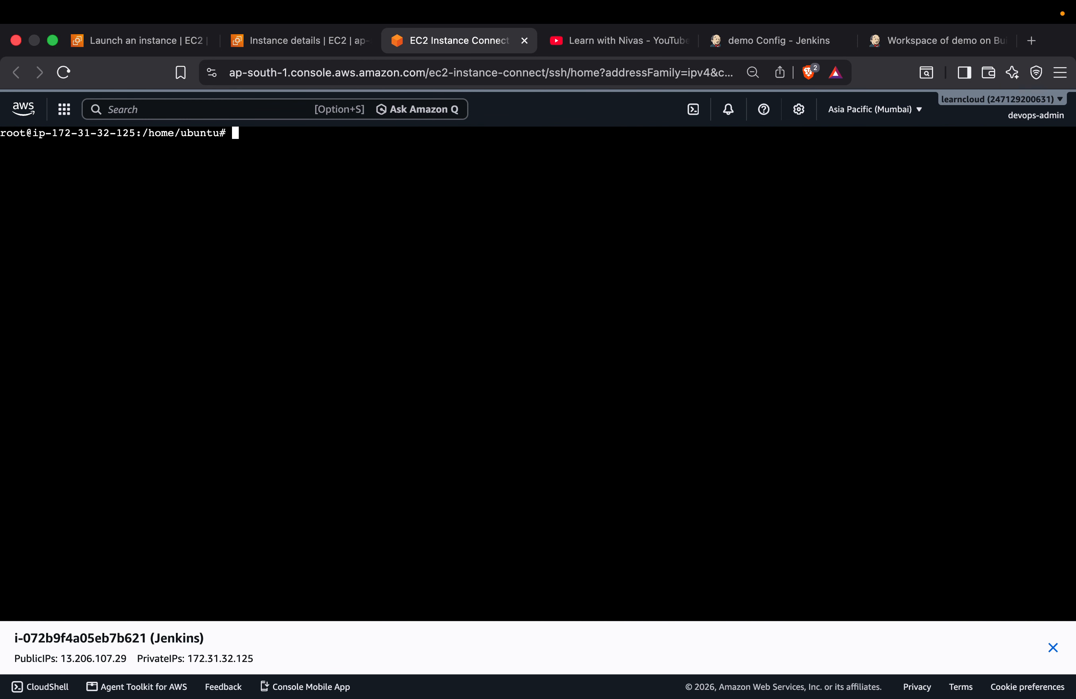
text(docker --version)
key(Return)
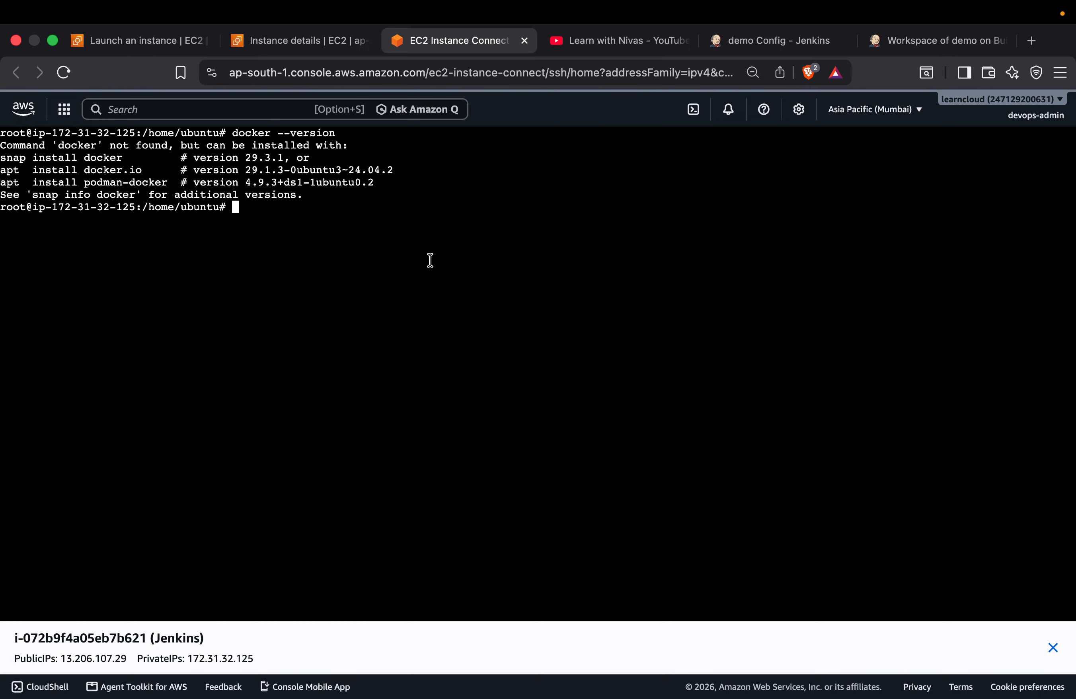
Switch to GitHub, open Install-Docker.md in the Docker-Zero-to-Hero repository and copy the Docker installation script
key(ctrl+Right)
click(181, 121)
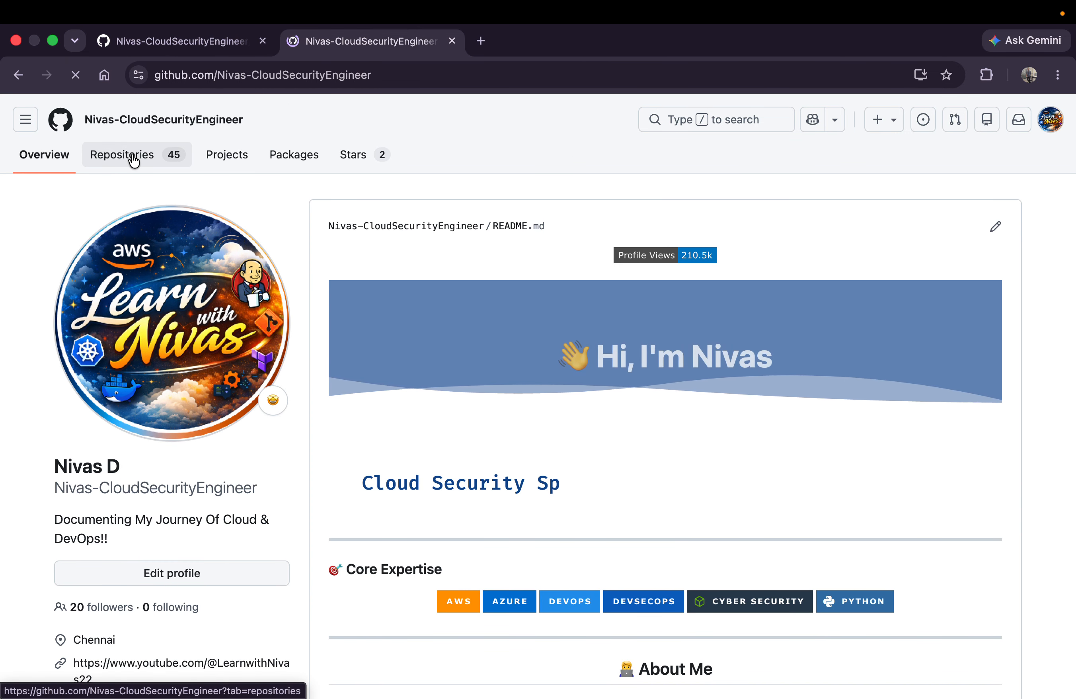
click(134, 156)
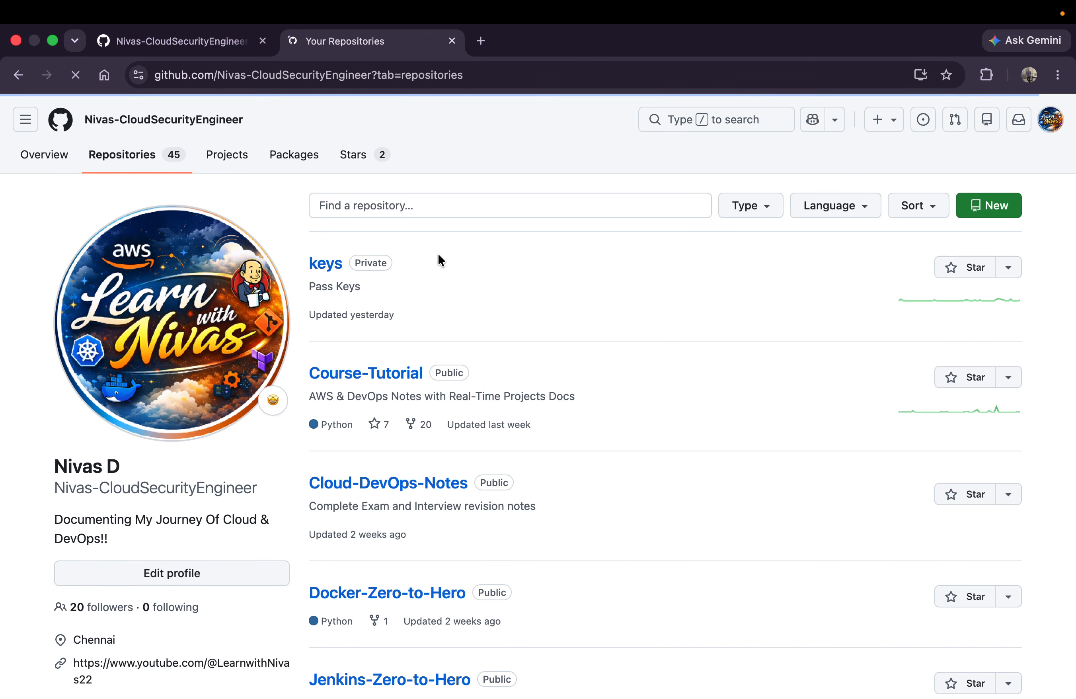
scroll(421, 366, down, 7)
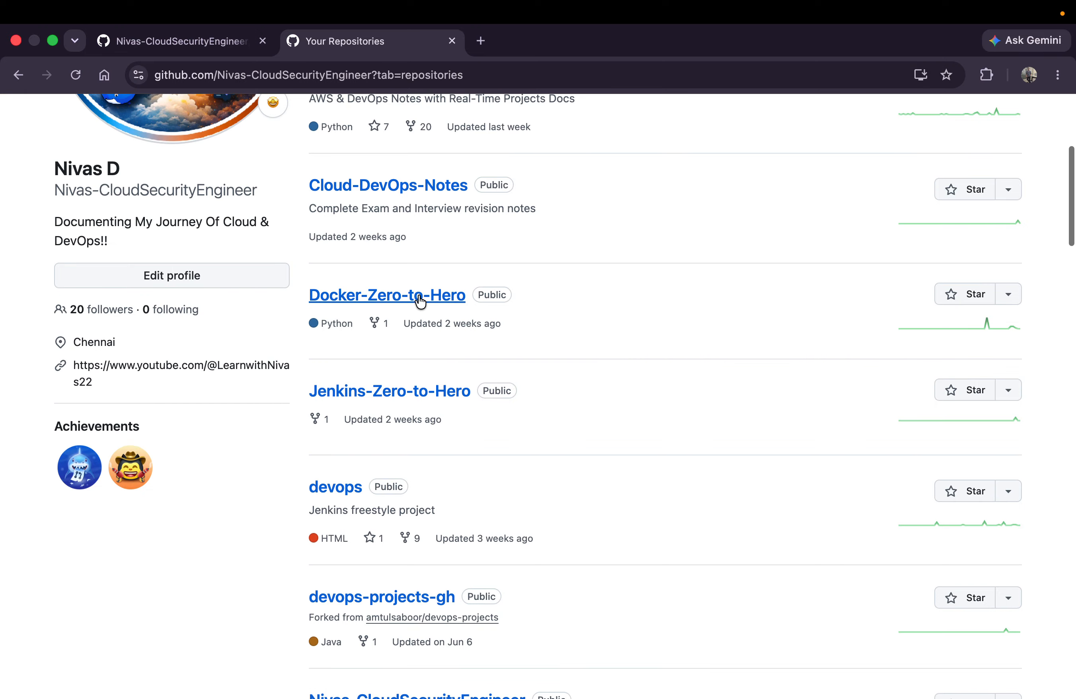
click(420, 301)
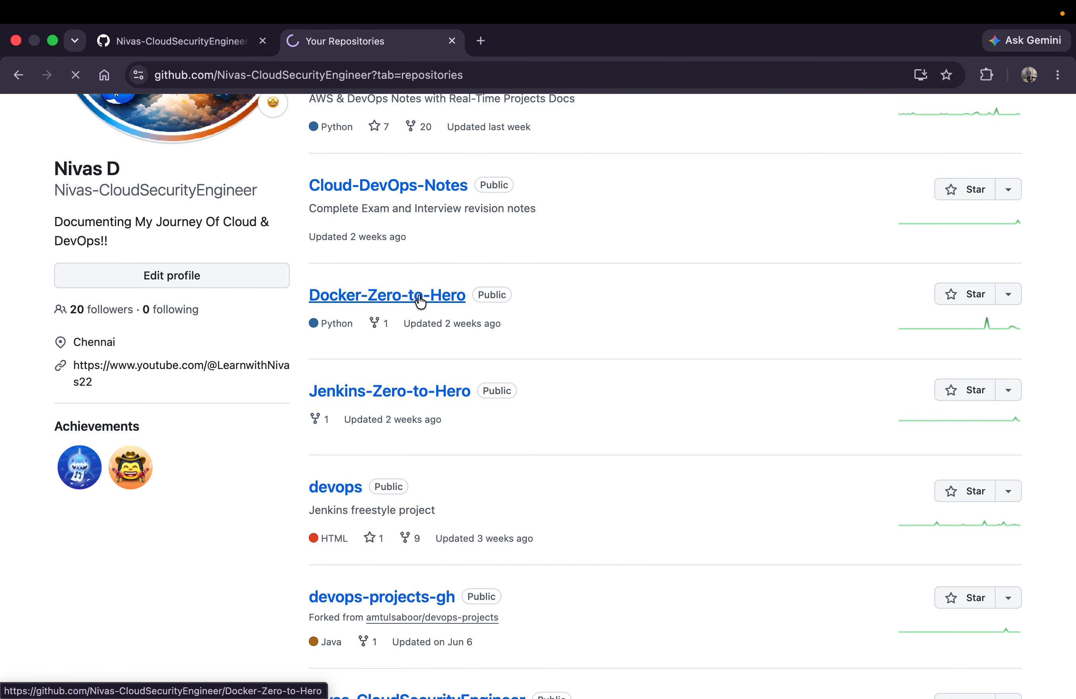
scroll(164, 459, down, 1)
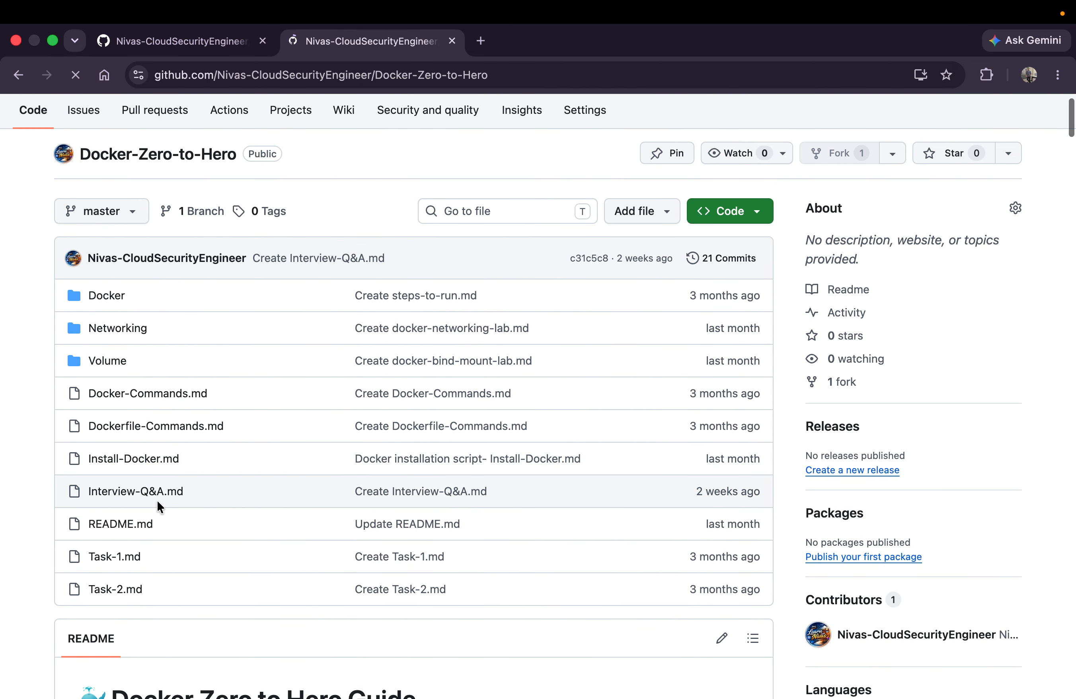
click(154, 468)
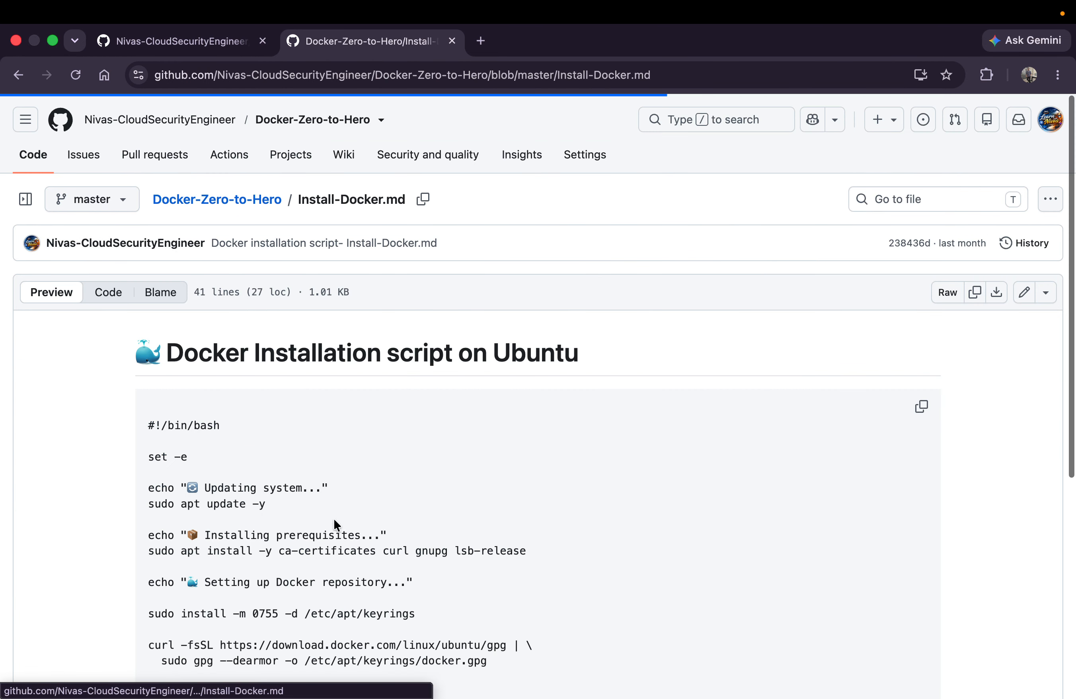
scroll(351, 538, down, 5)
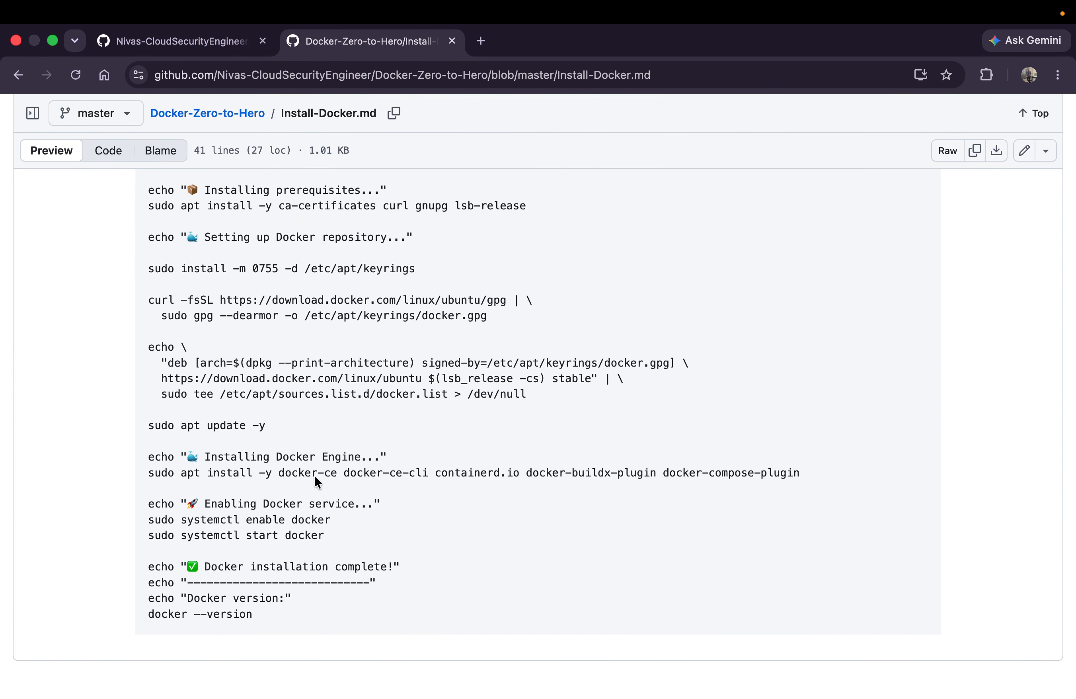
scroll(291, 475, up, 10)
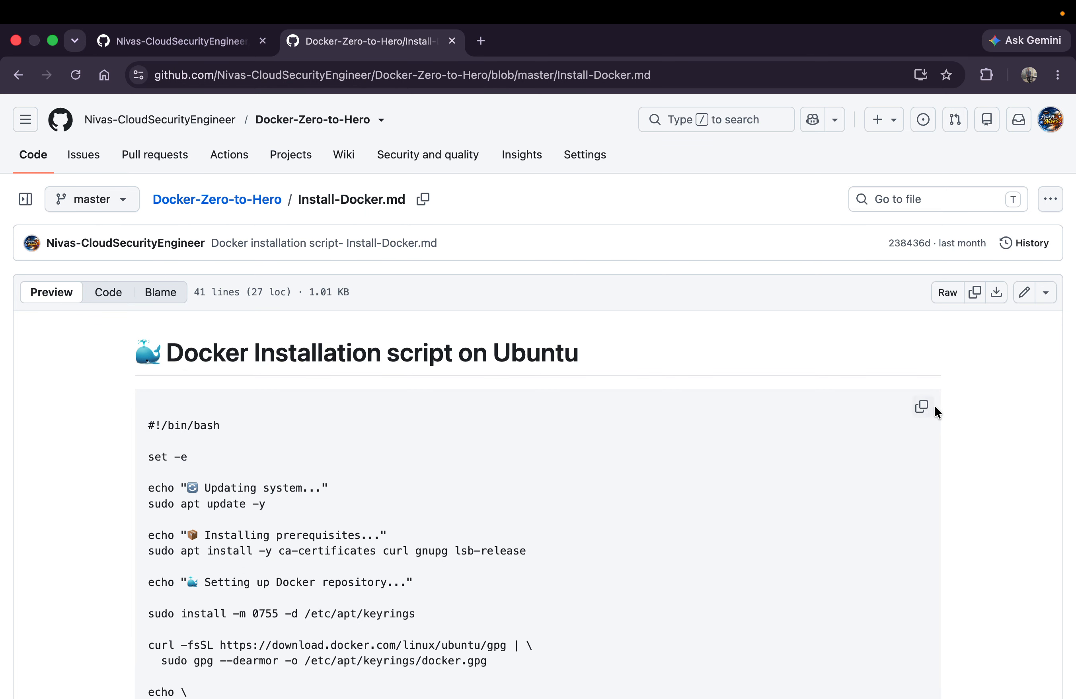
click(922, 407)
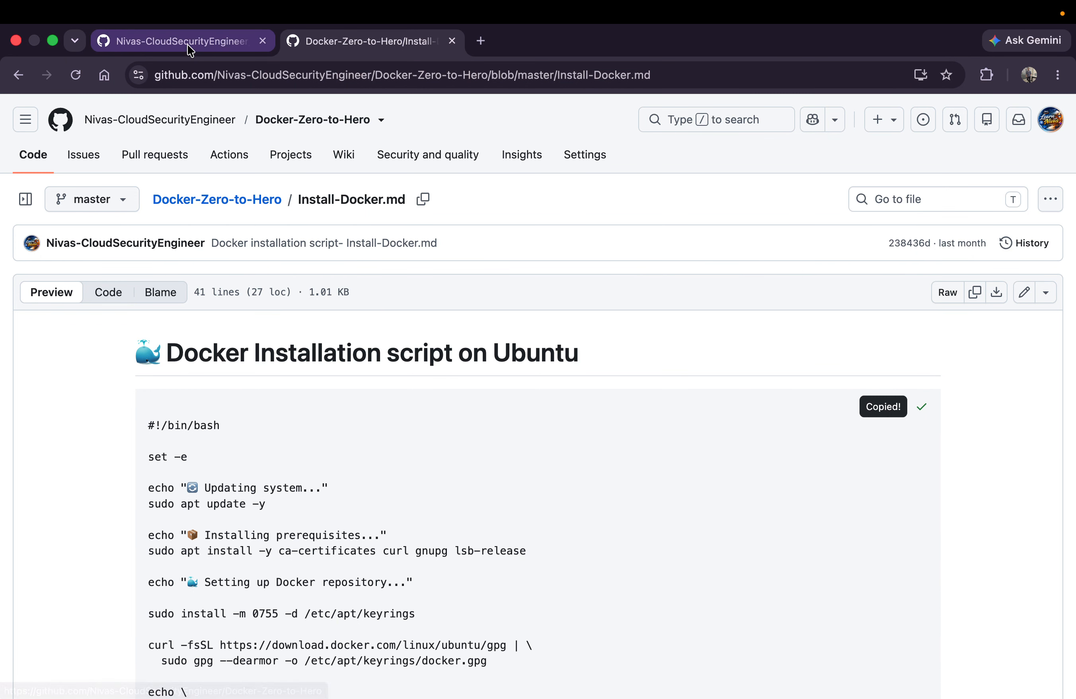
Back in the EC2 terminal, create docker.sh with nano, paste the copied installation script and save the file
key(ctrl+Left)
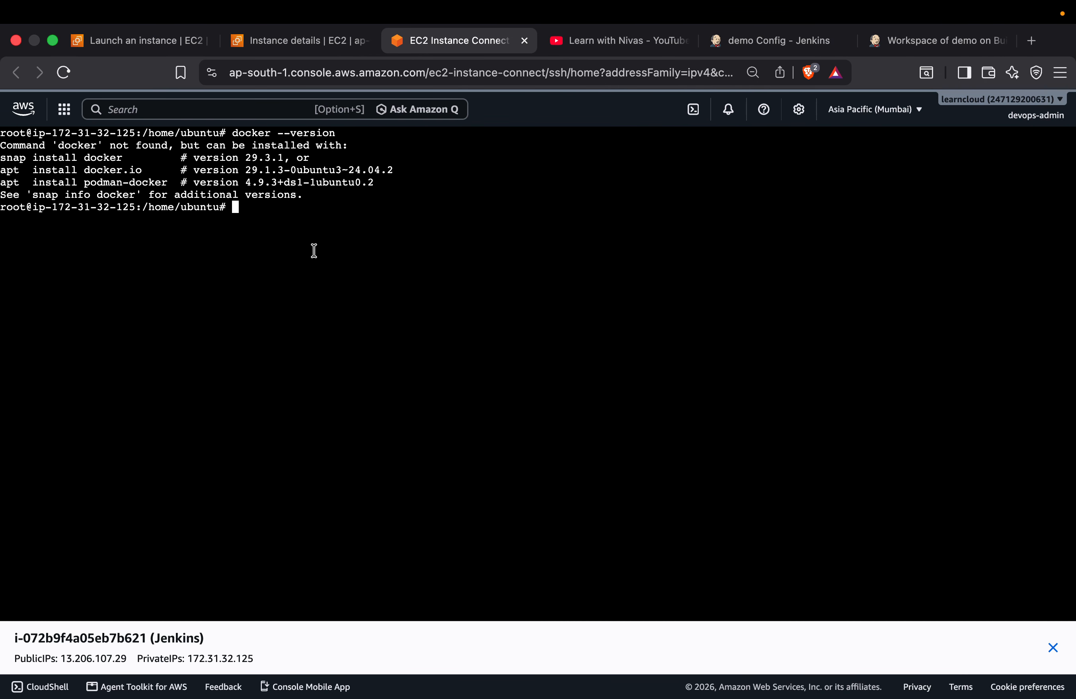
text(nano docker.sh)
key(Return)
key(super+v)
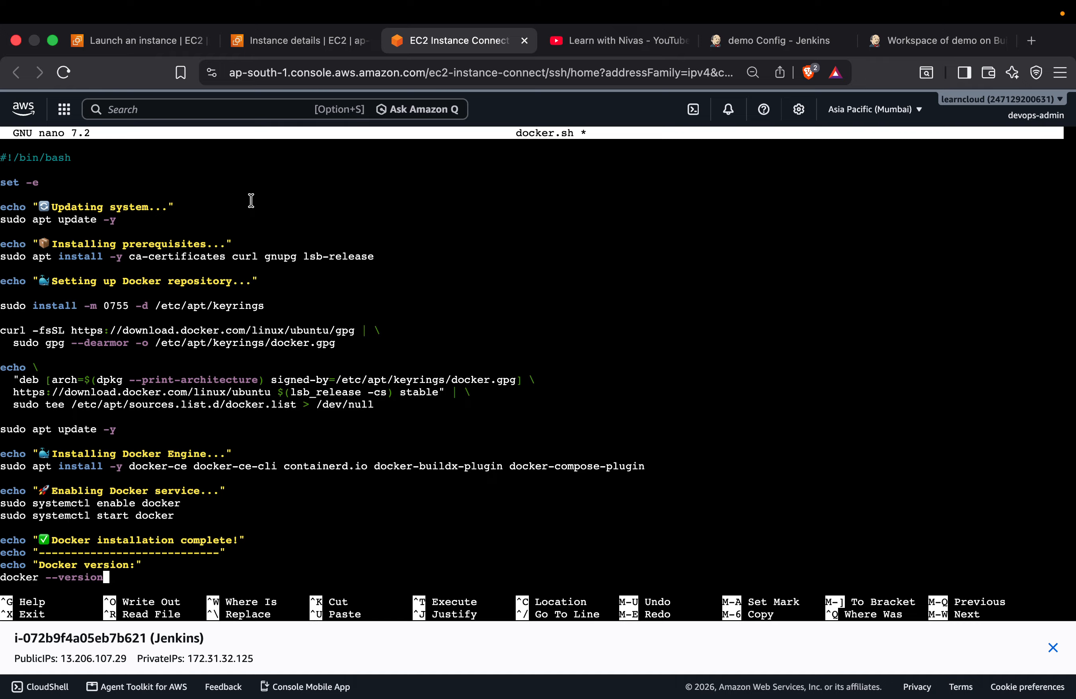
key(ctrl+s)
key(ctrl+x)
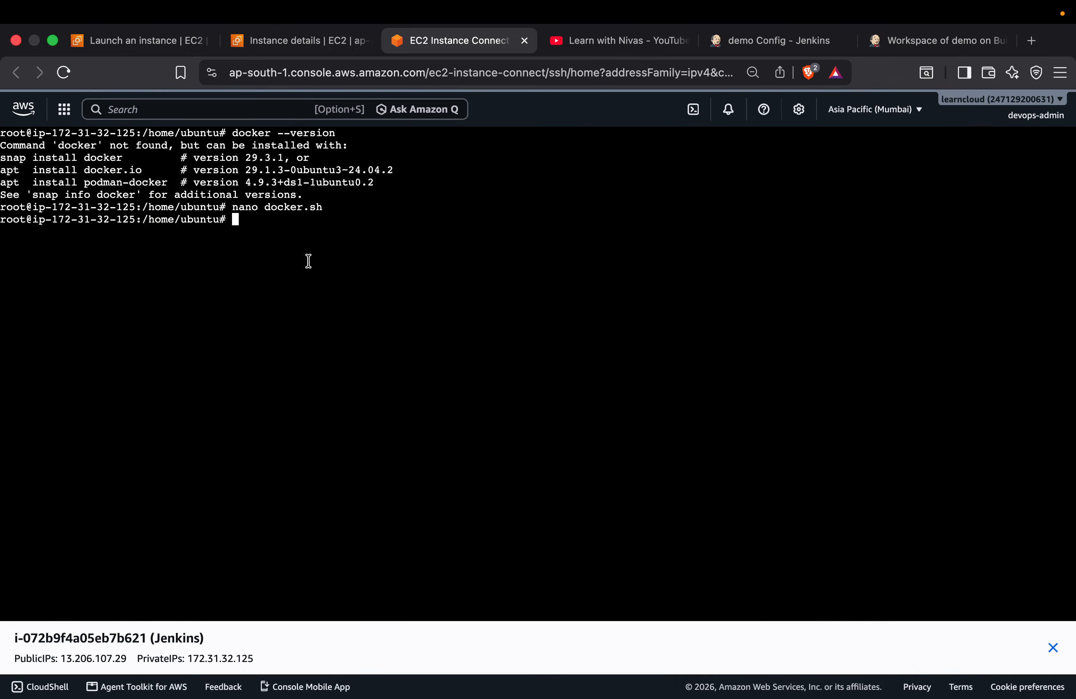
Make the docker.sh script executable with chmod +x
text(chmod +x docker.sh)
key(Return)
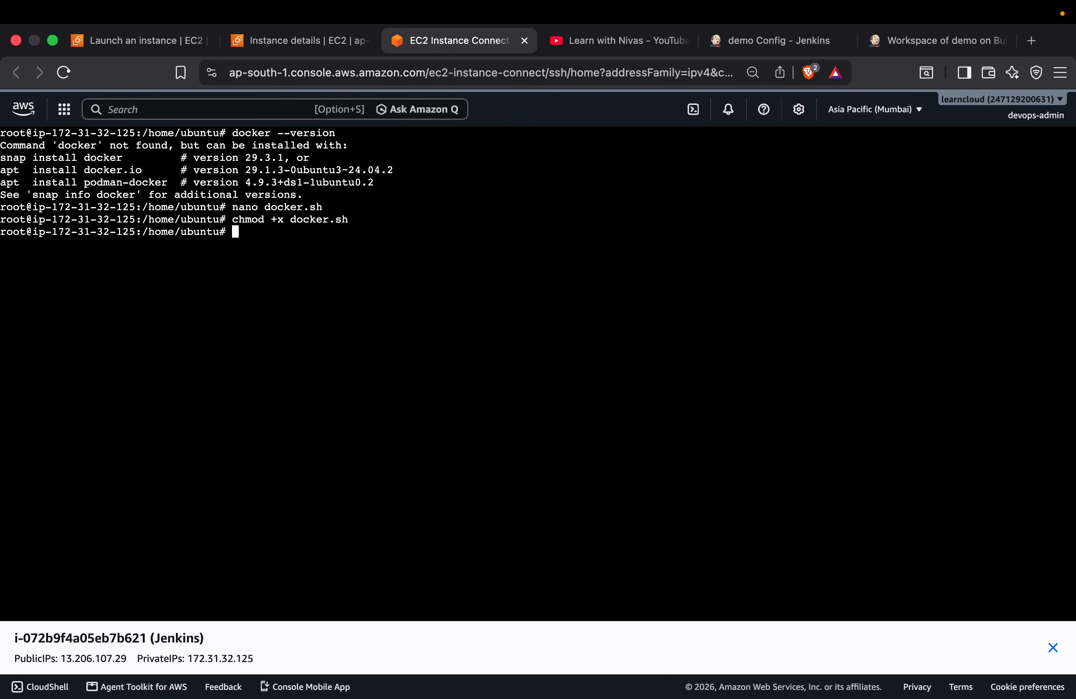
Run ./docker.sh to install Docker on the Jenkins server
text(./dpo)
key(BackSpace)
key(BackSpace)
key(Tab)
key(Return)
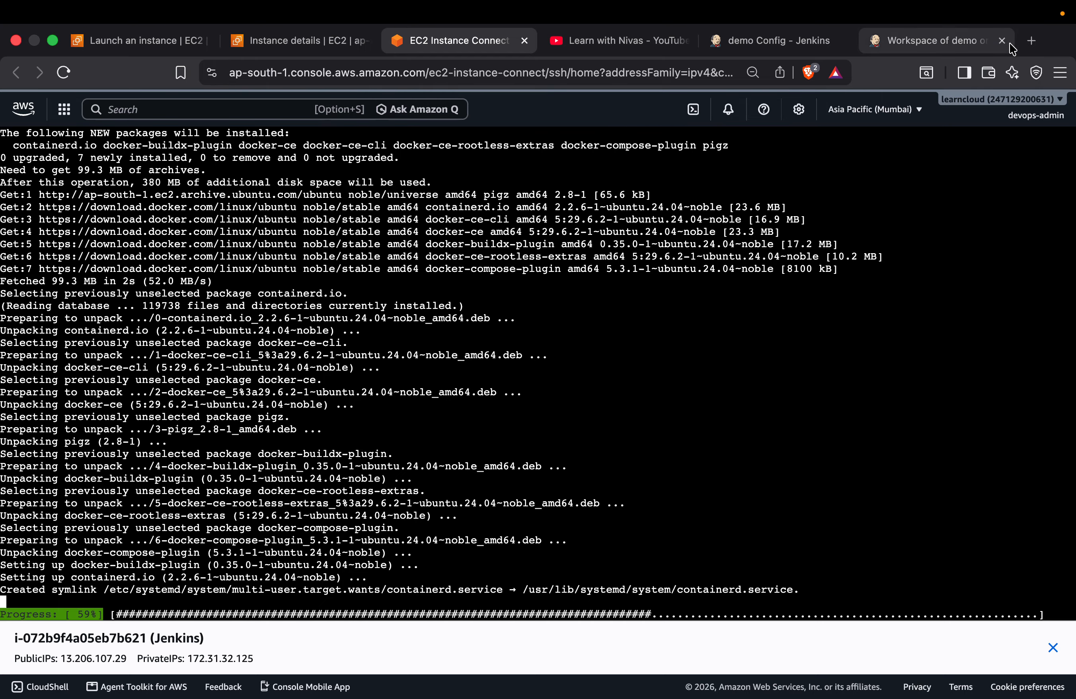
Duplicate the browser tab with the demo job's configuration and open Jenkins' available plugins in the copy
click(919, 42)
click(762, 46)
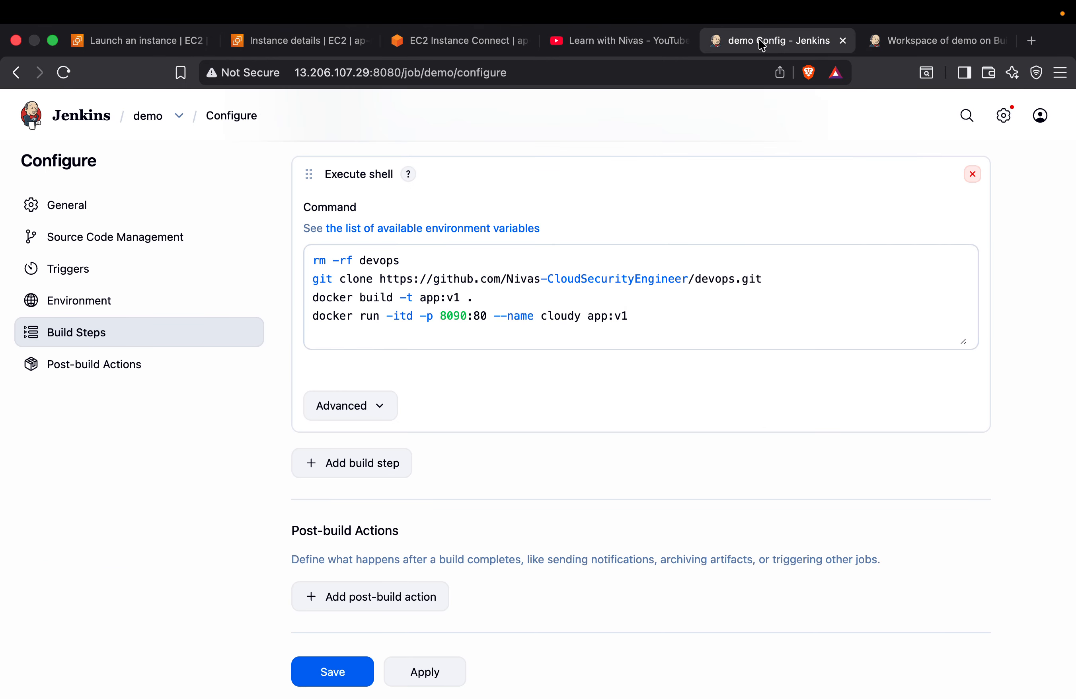
right_click(762, 45)
click(799, 155)
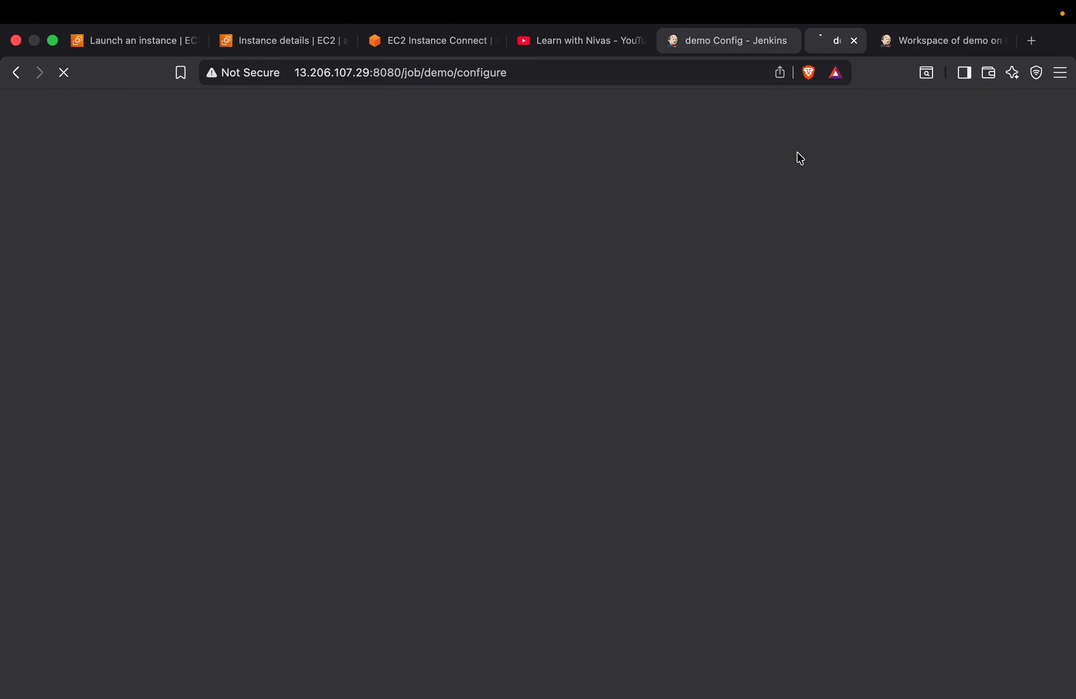
click(1004, 117)
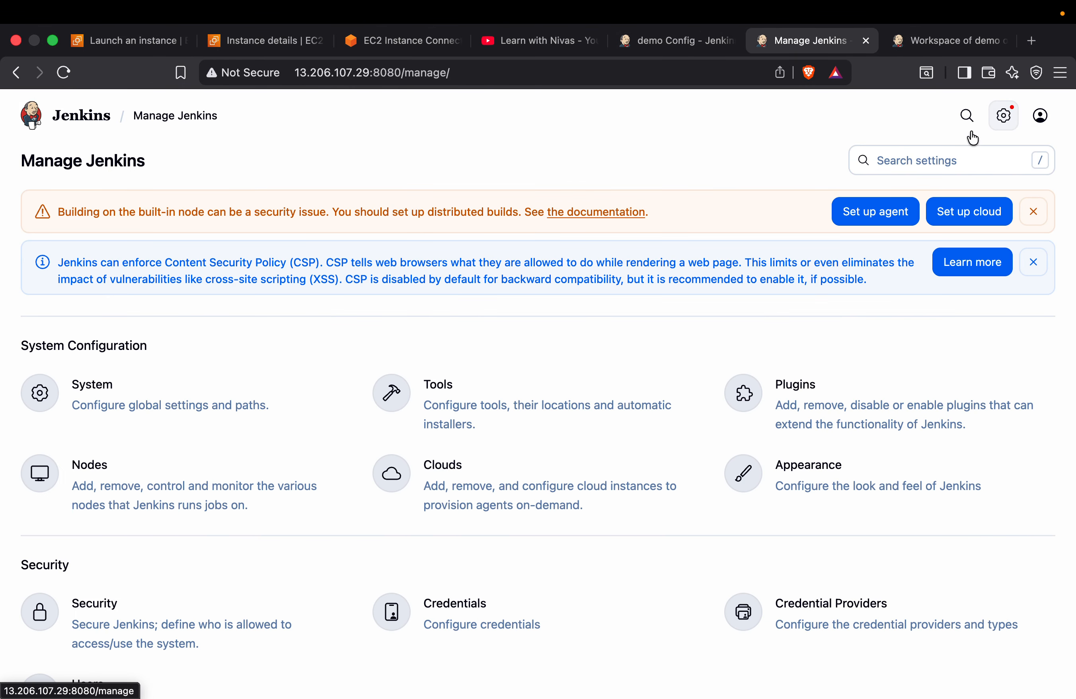
click(824, 384)
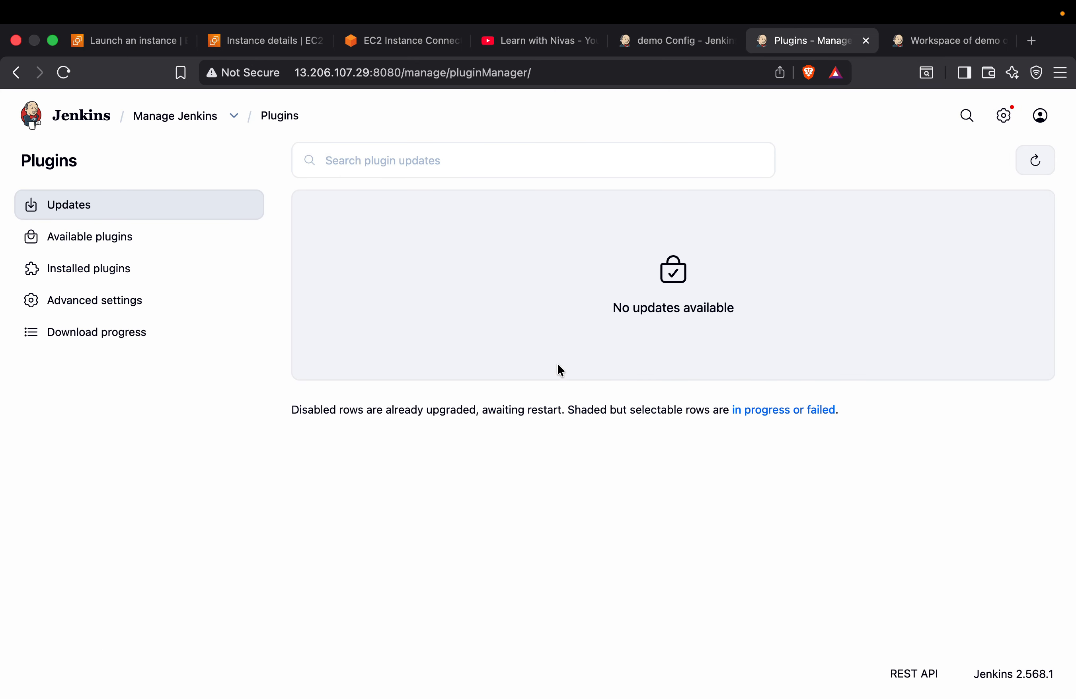
click(102, 239)
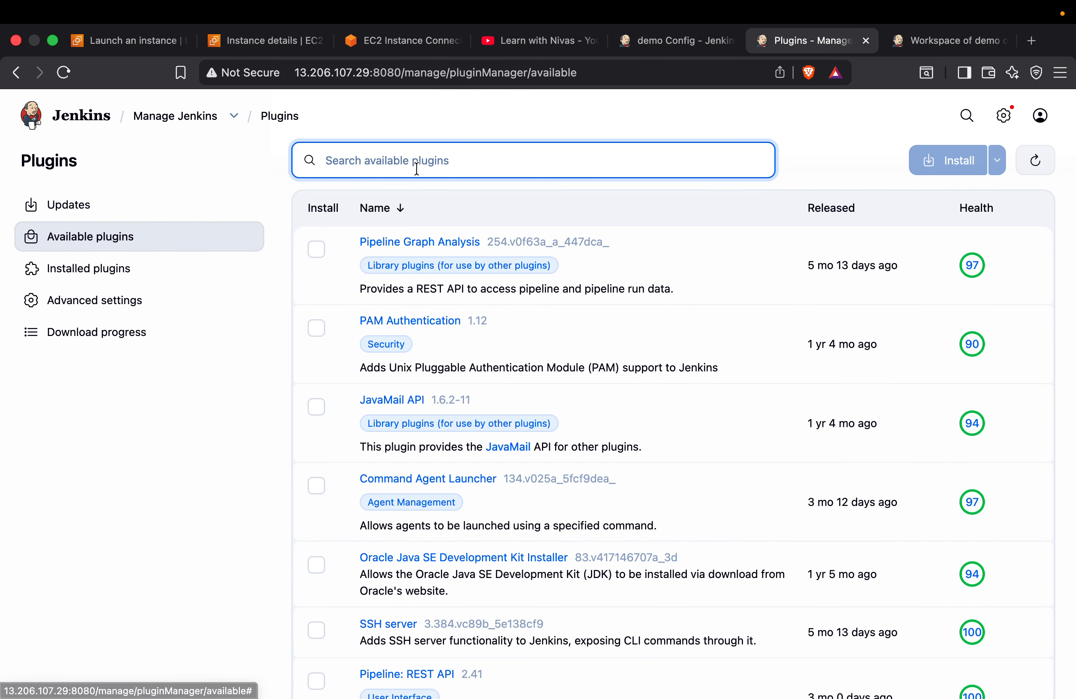
Search the available plugins for docker and install Docker, Docker Commons, Docker Pipeline and Docker API
text(docker)
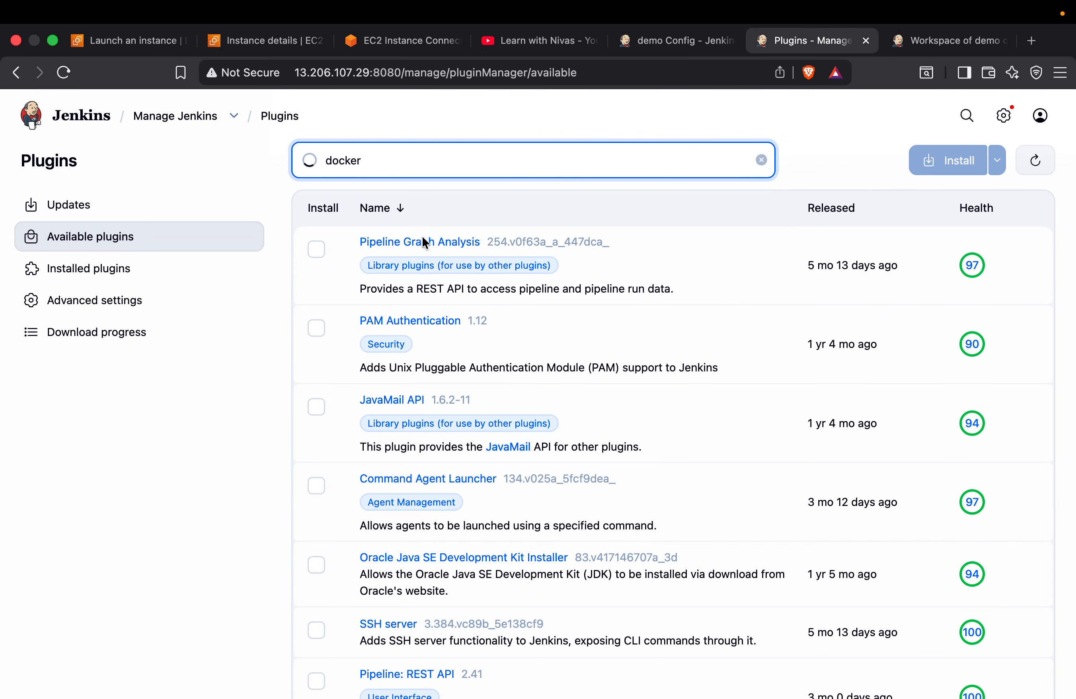
click(317, 249)
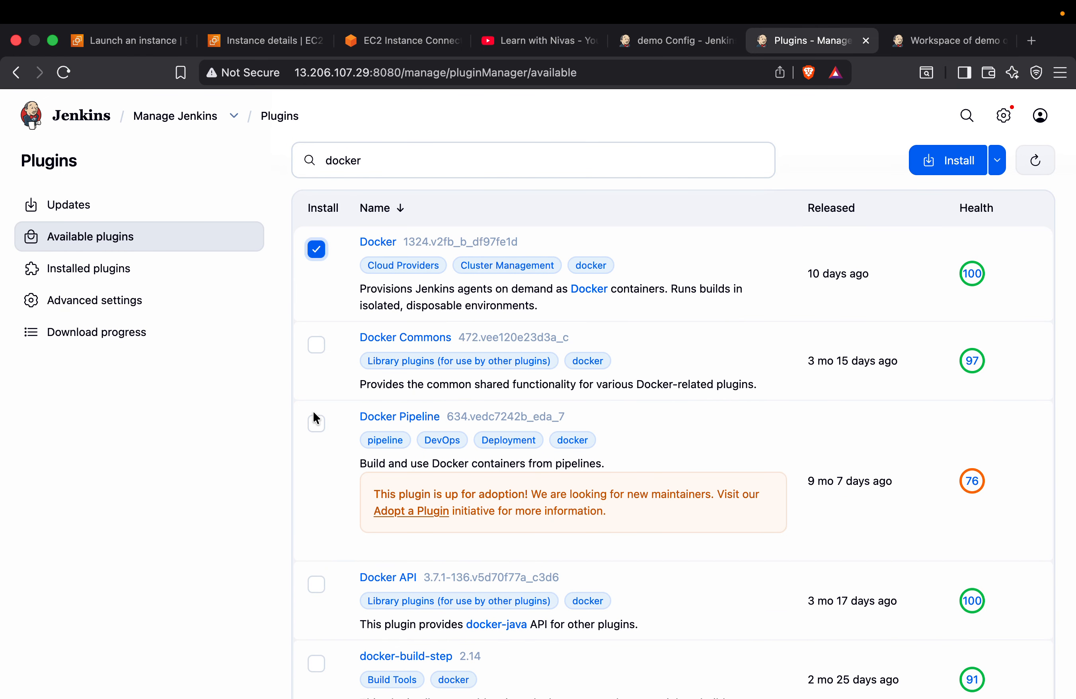
click(316, 421)
scroll(315, 426, down, 5)
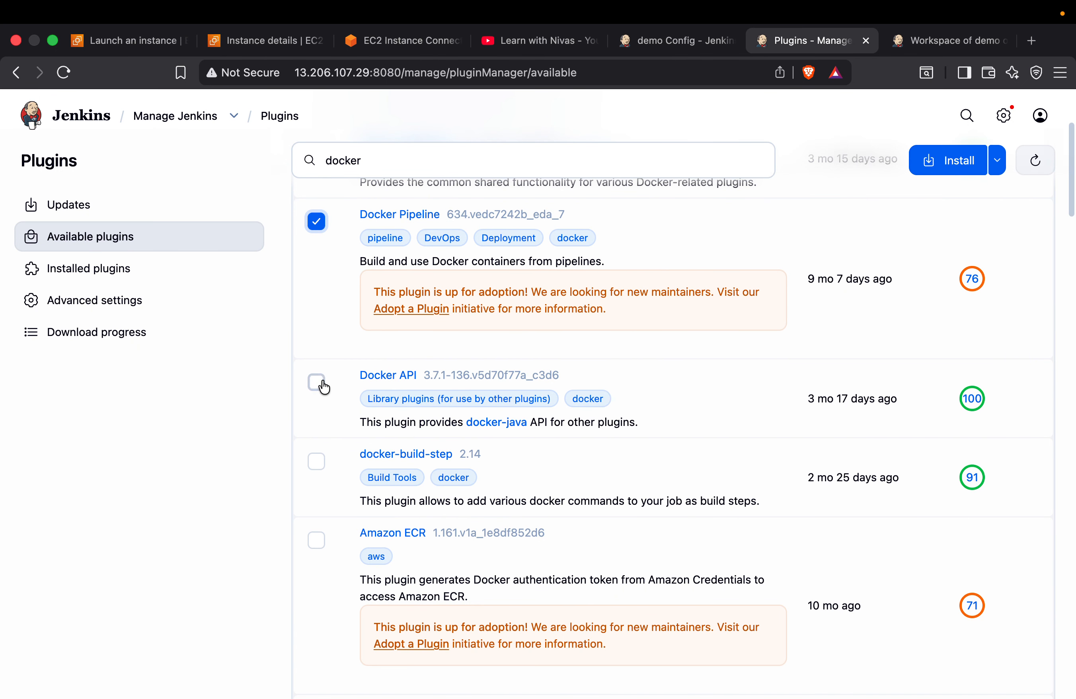
click(324, 387)
scroll(370, 276, up, 5)
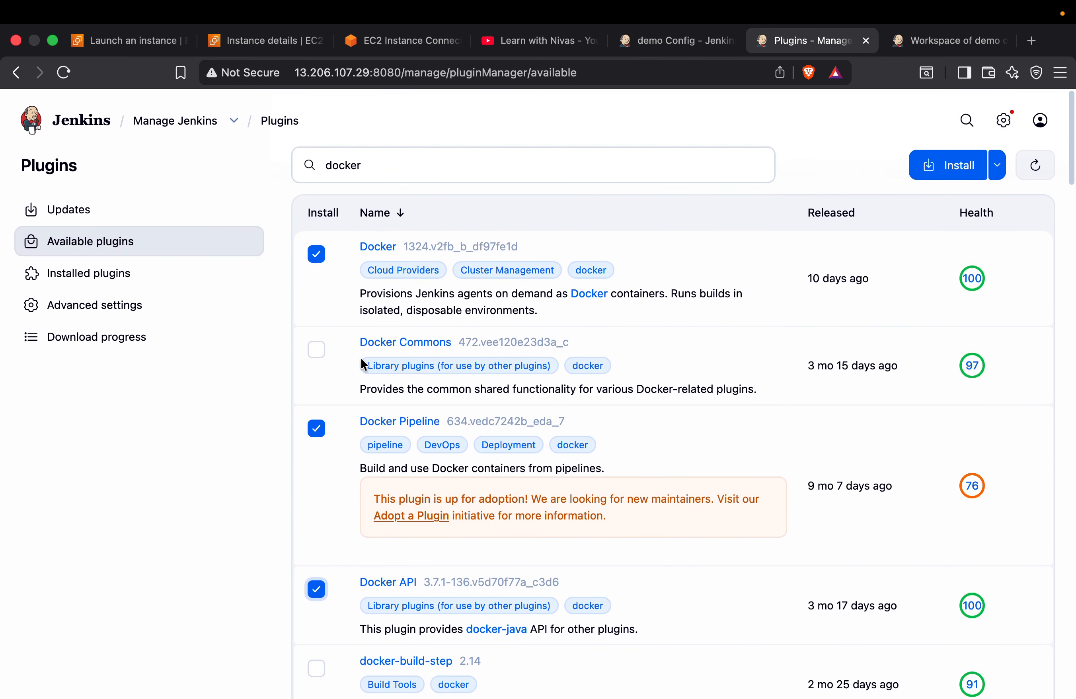
click(317, 344)
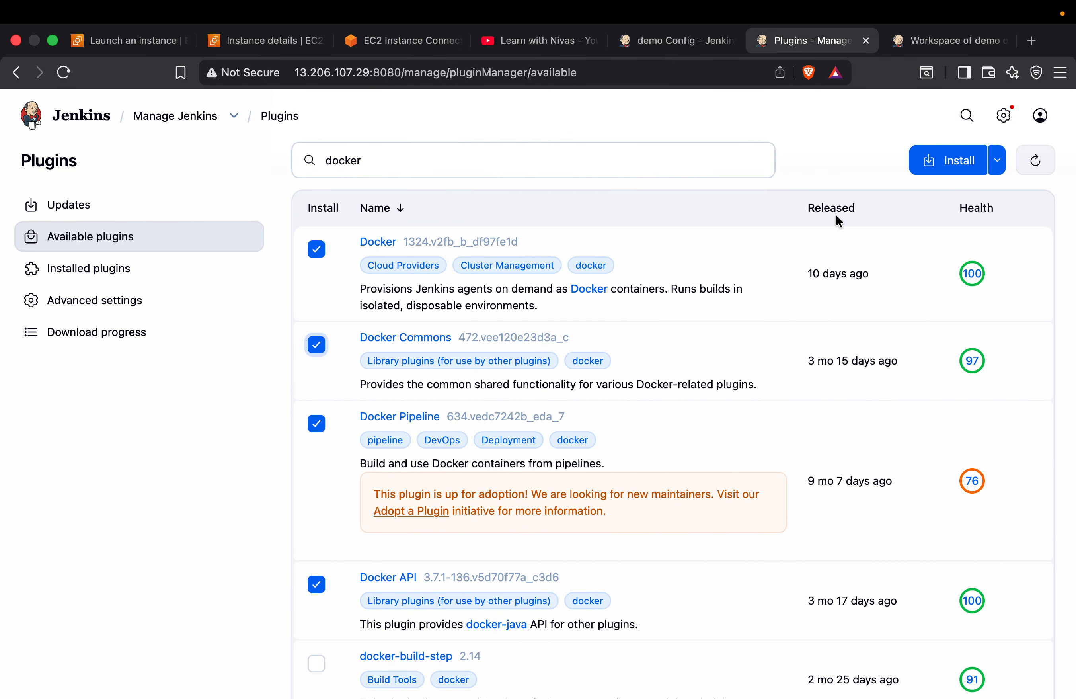
click(948, 160)
Check the progress of the plugin downloads and the server's Docker installation, and return to the Jenkins dashboard
scroll(497, 436, down, 15)
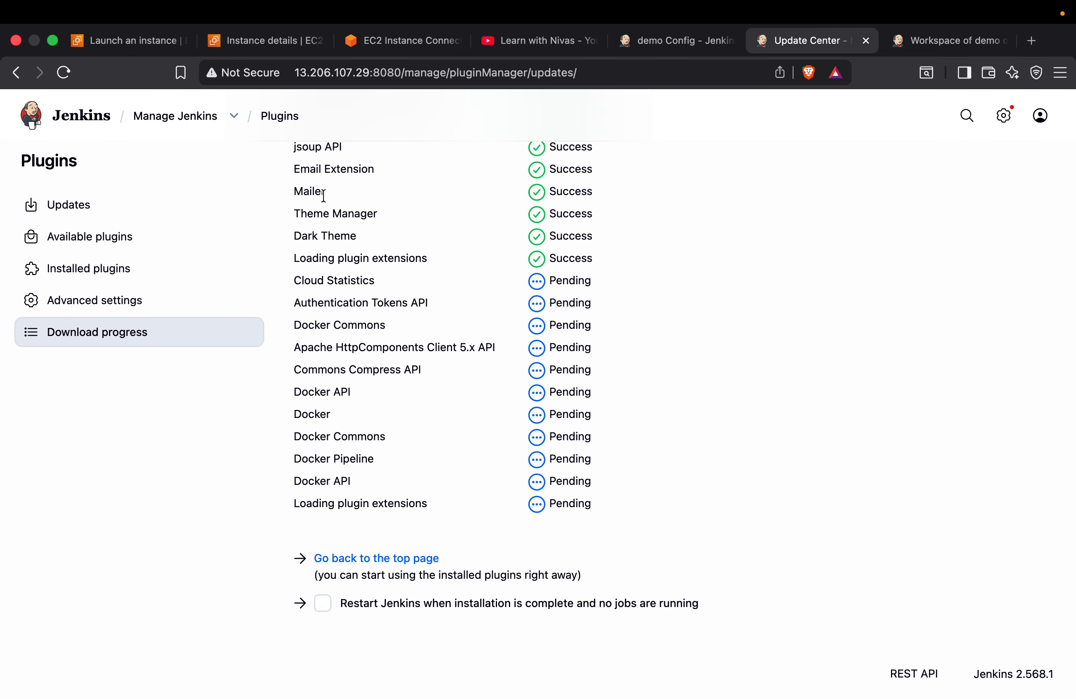
scroll(284, 245, up, 4)
scroll(308, 279, down, 4)
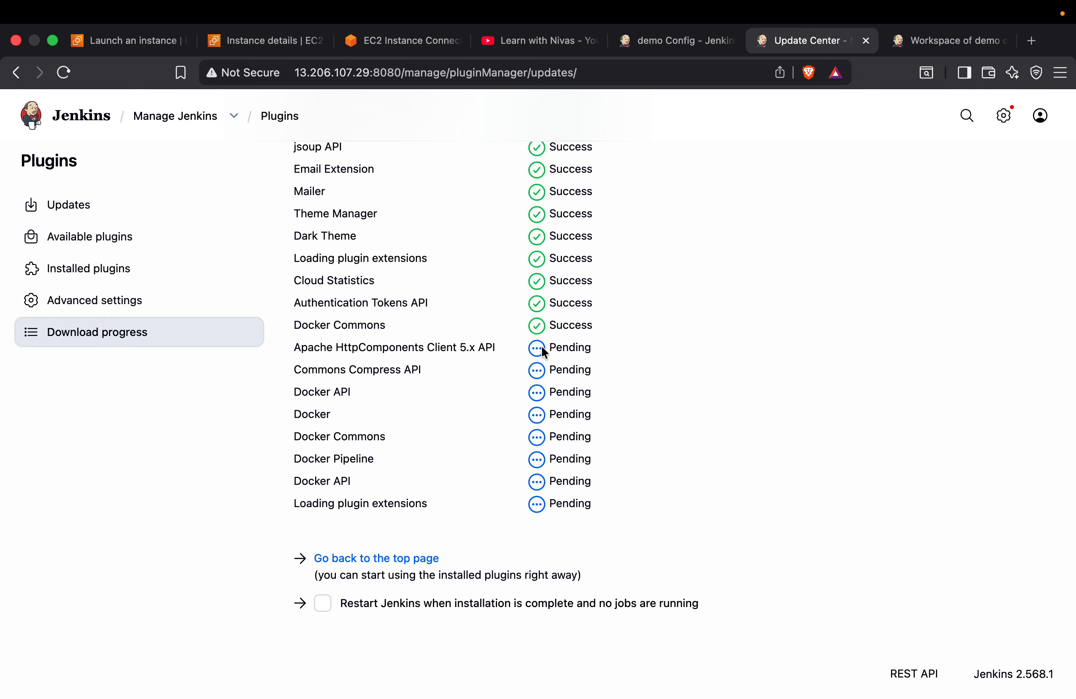
click(399, 42)
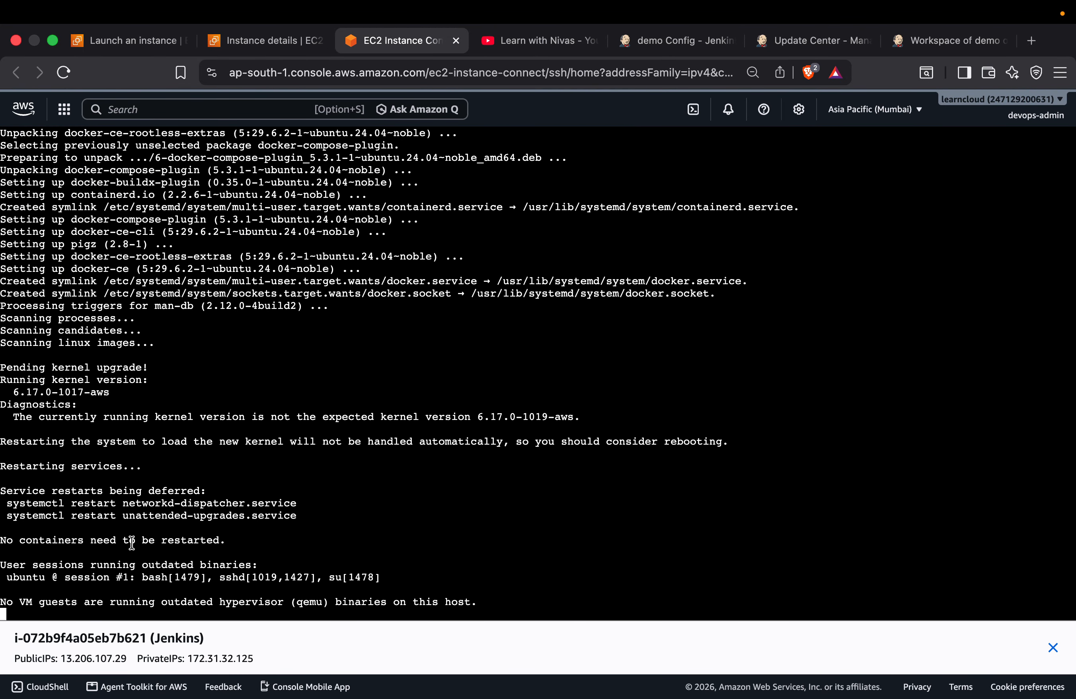
click(921, 45)
click(815, 42)
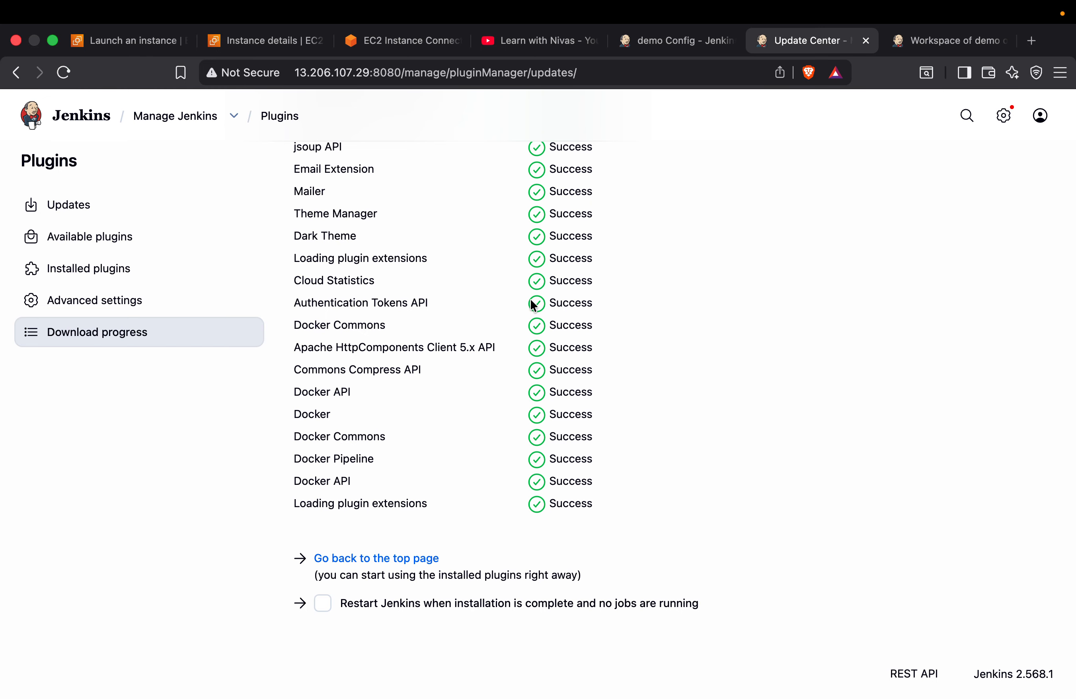
click(367, 559)
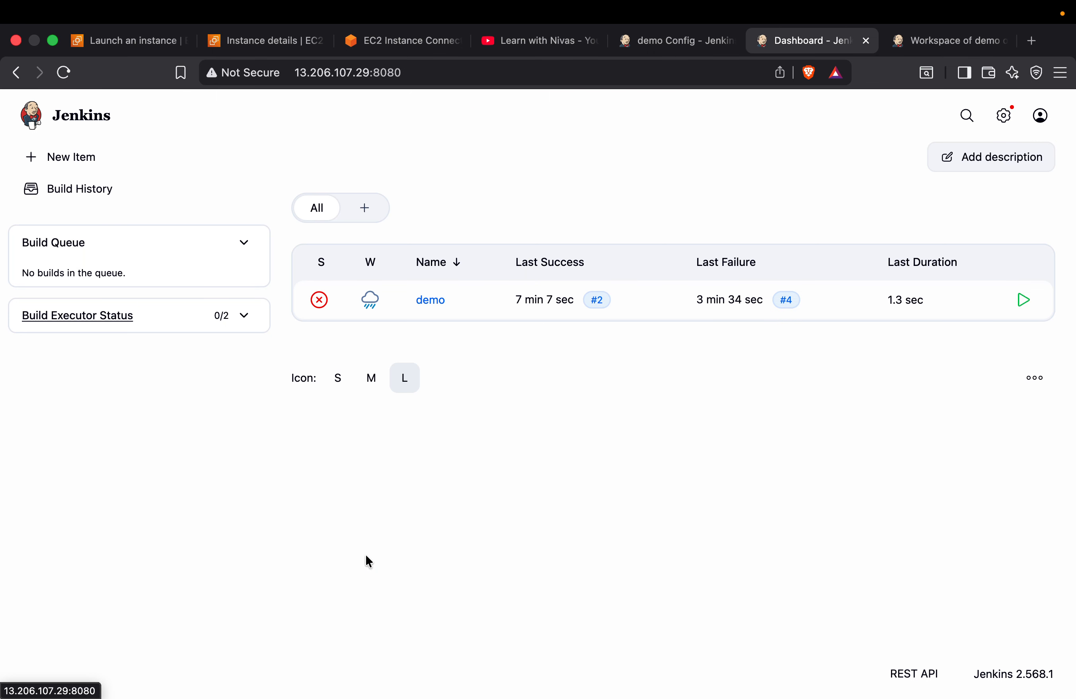
Add a Docker installation named docker in Jenkins' tool configuration and postpone the browser update
click(1004, 115)
click(535, 354)
scroll(167, 499, down, 15)
click(166, 595)
scroll(167, 595, down, 4)
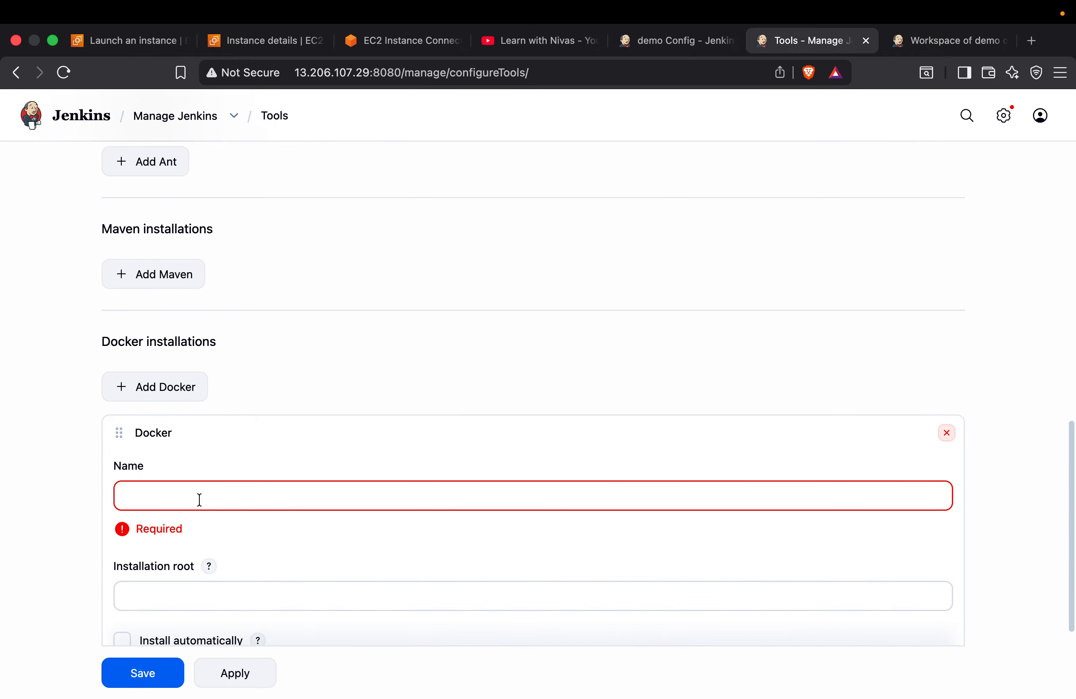
click(203, 497)
text(docker)
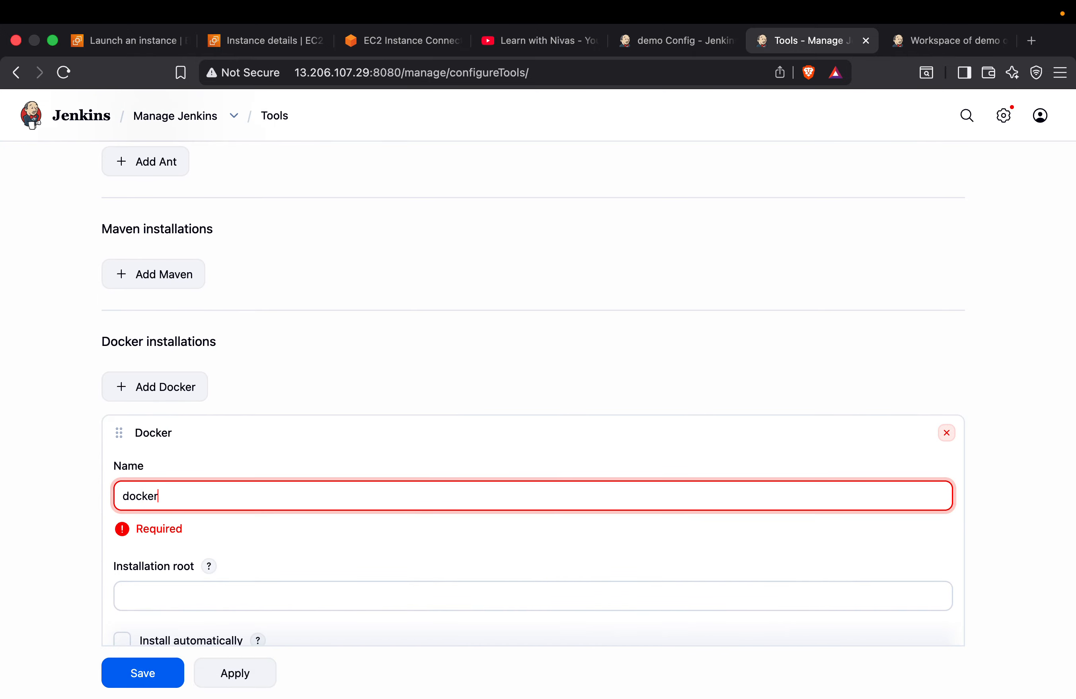
scroll(172, 478, down, 5)
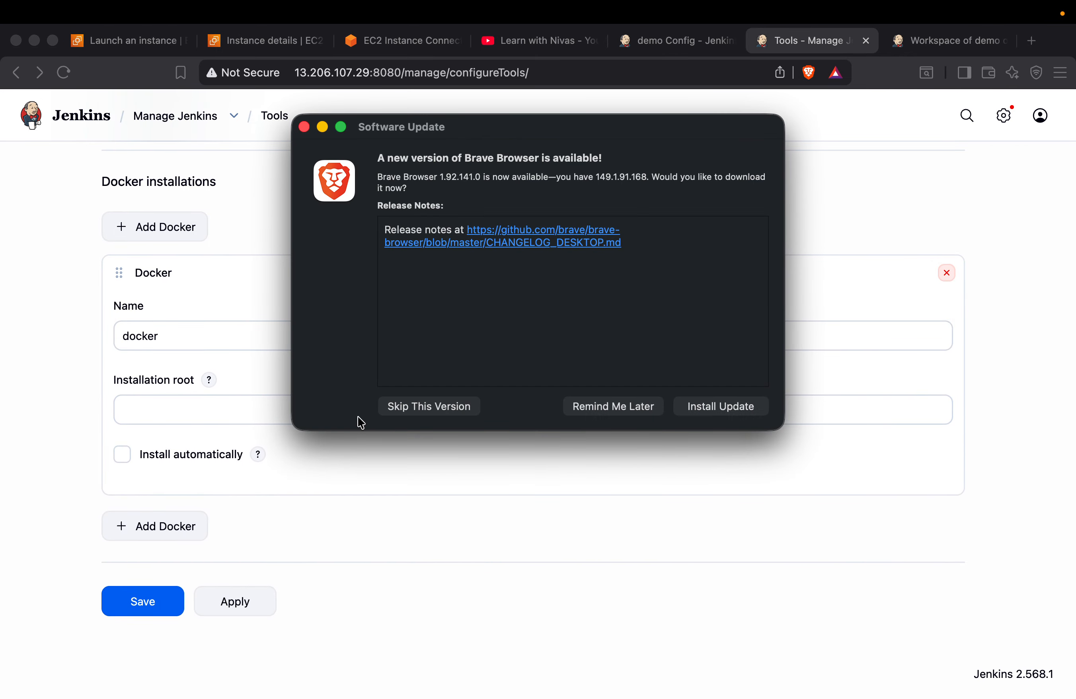
click(606, 408)
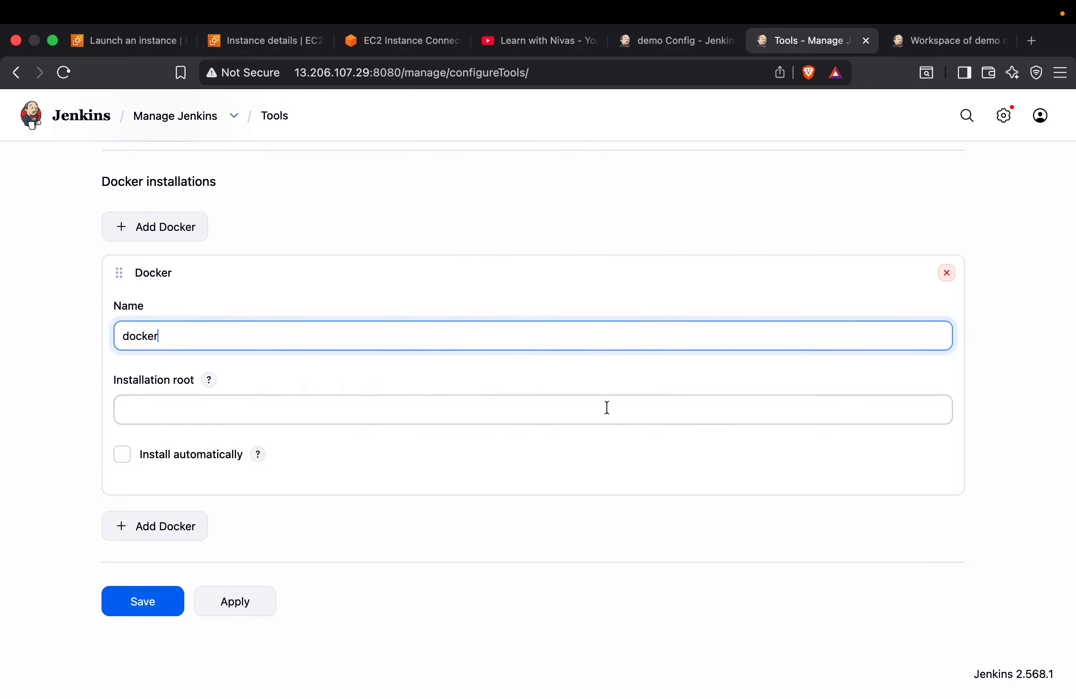
Set the docker installation to install automatically by downloading from docker.com, and save the tool configuration
click(120, 456)
click(214, 453)
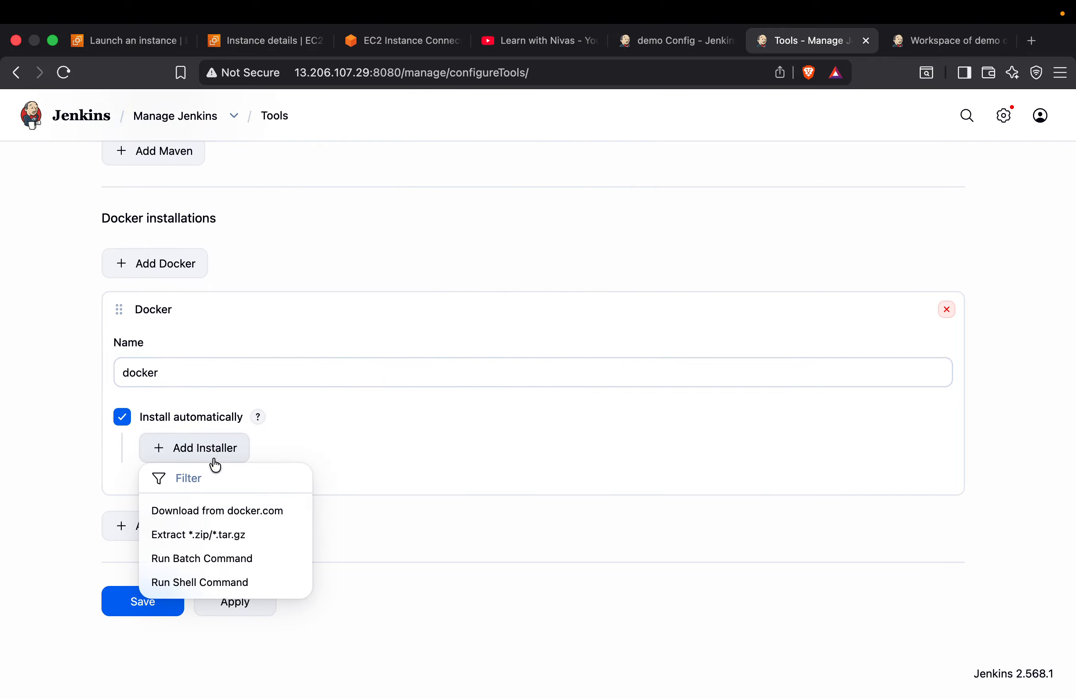
click(250, 512)
scroll(247, 507, down, 3)
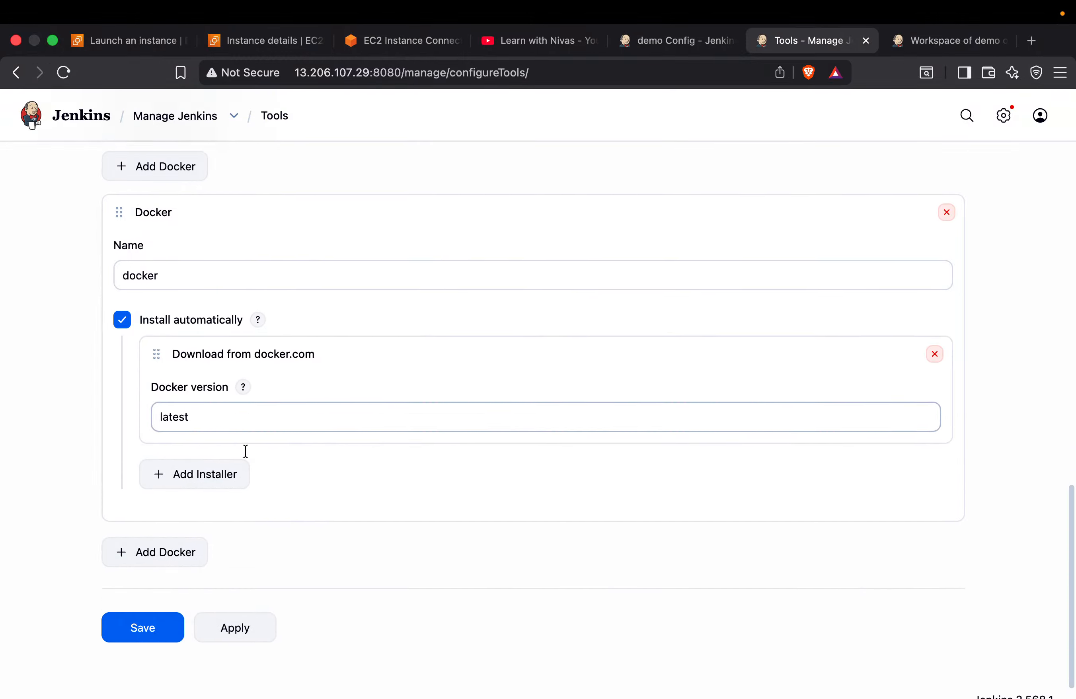
click(147, 612)
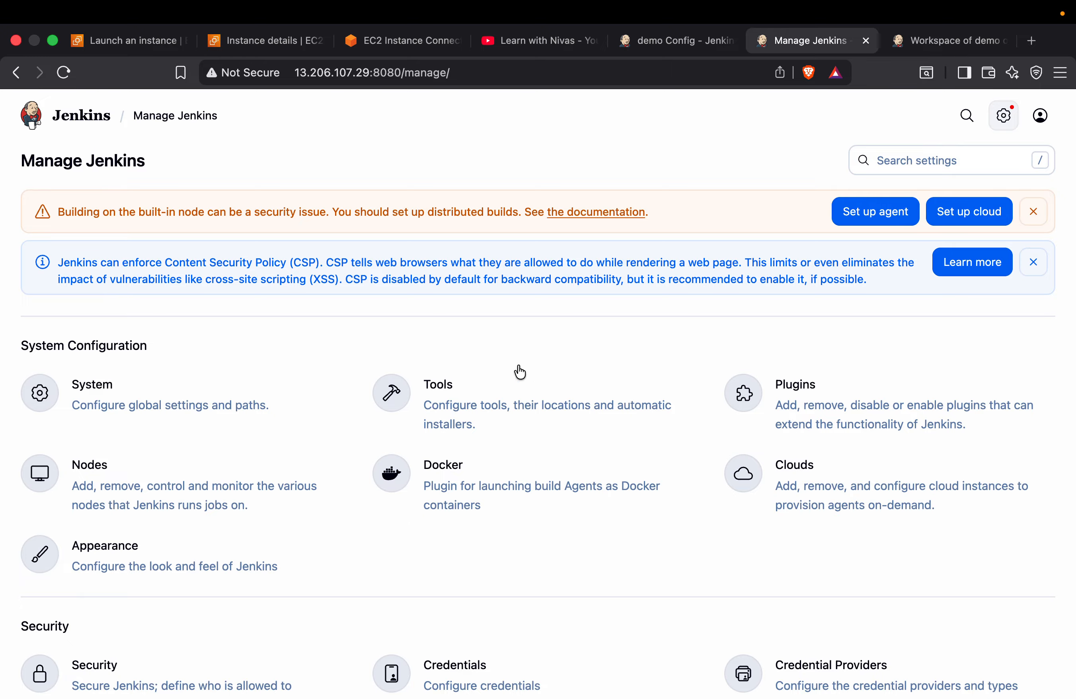
Check the output of the Docker installation in the Jenkins server's EC2 Instance Connect terminal
click(402, 48)
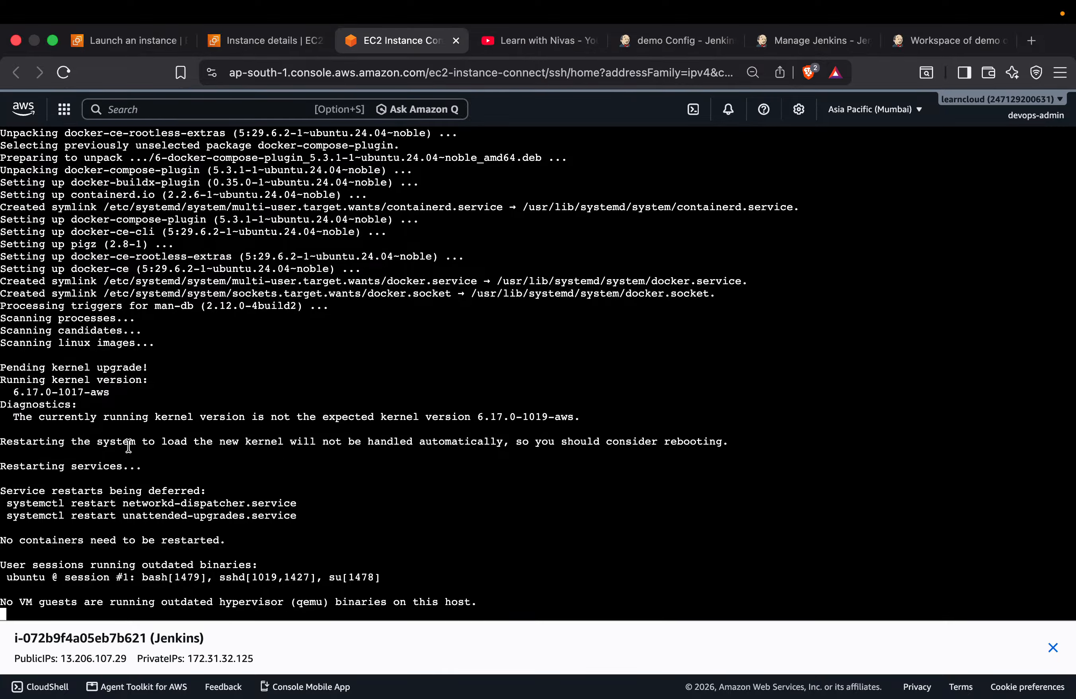
scroll(126, 444, up, 10)
scroll(127, 445, down, 10)
scroll(127, 573, down, 3)
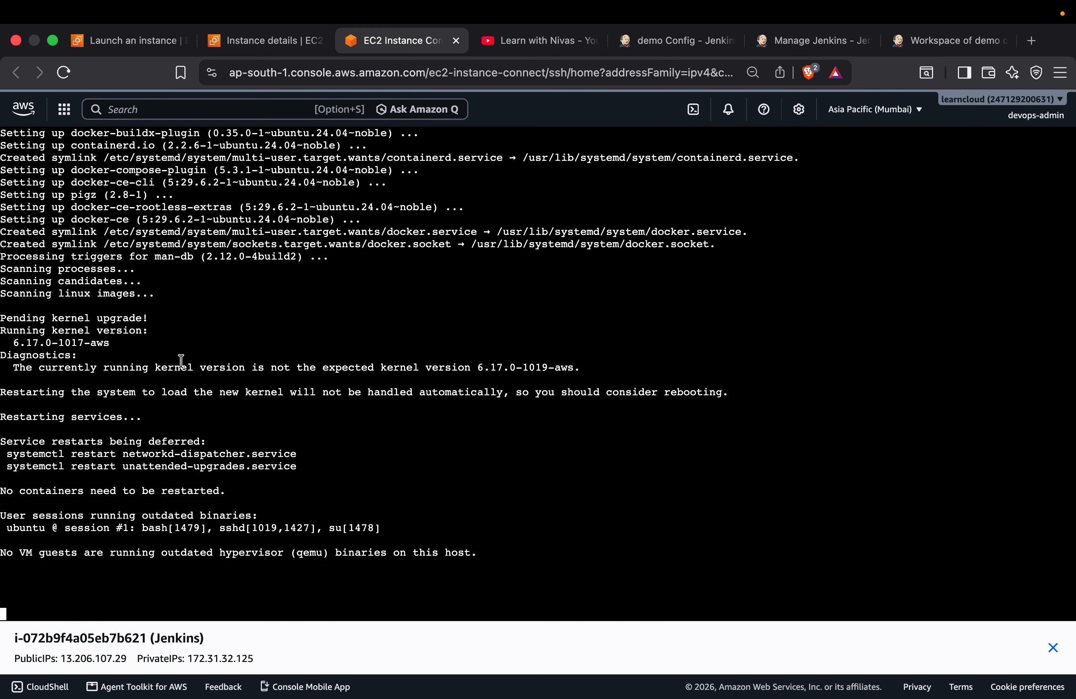
scroll(104, 347, up, 4)
scroll(324, 153, down, 4)
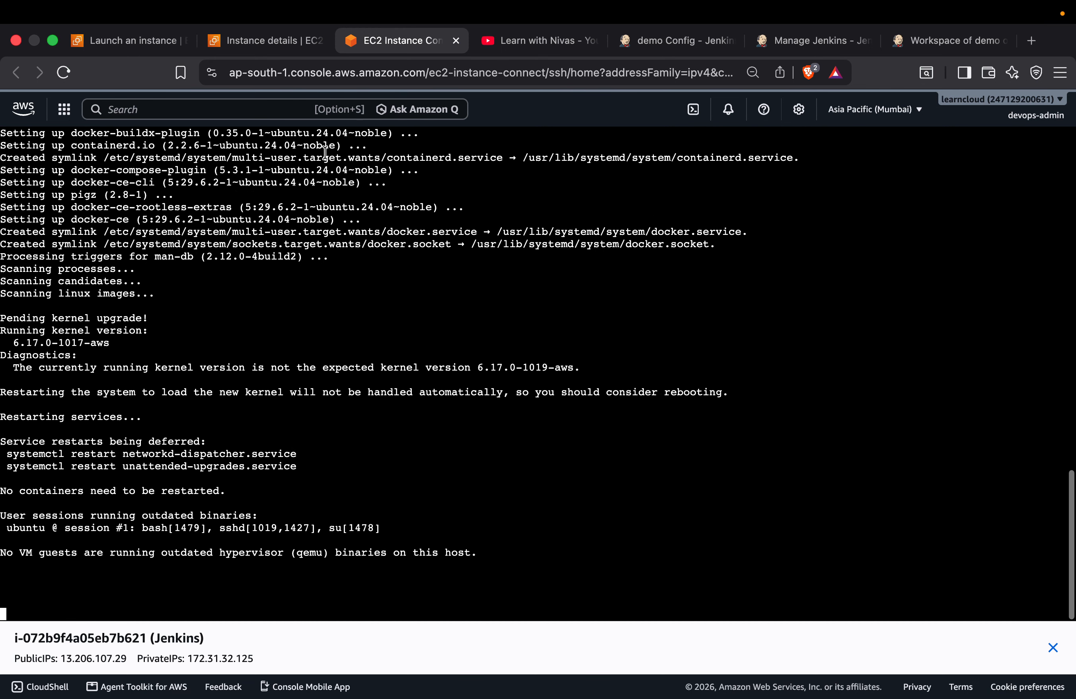
Duplicate the EC2 Instance Connect tab and reload the copy to start a second terminal session on the Jenkins server
right_click(391, 40)
click(451, 159)
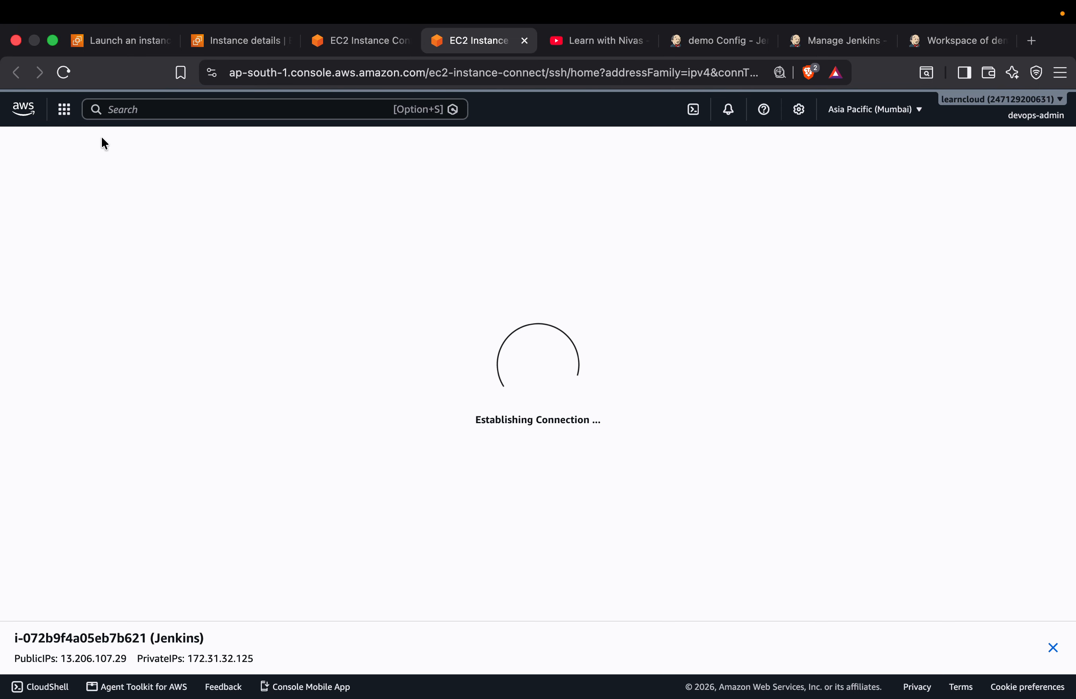
click(65, 73)
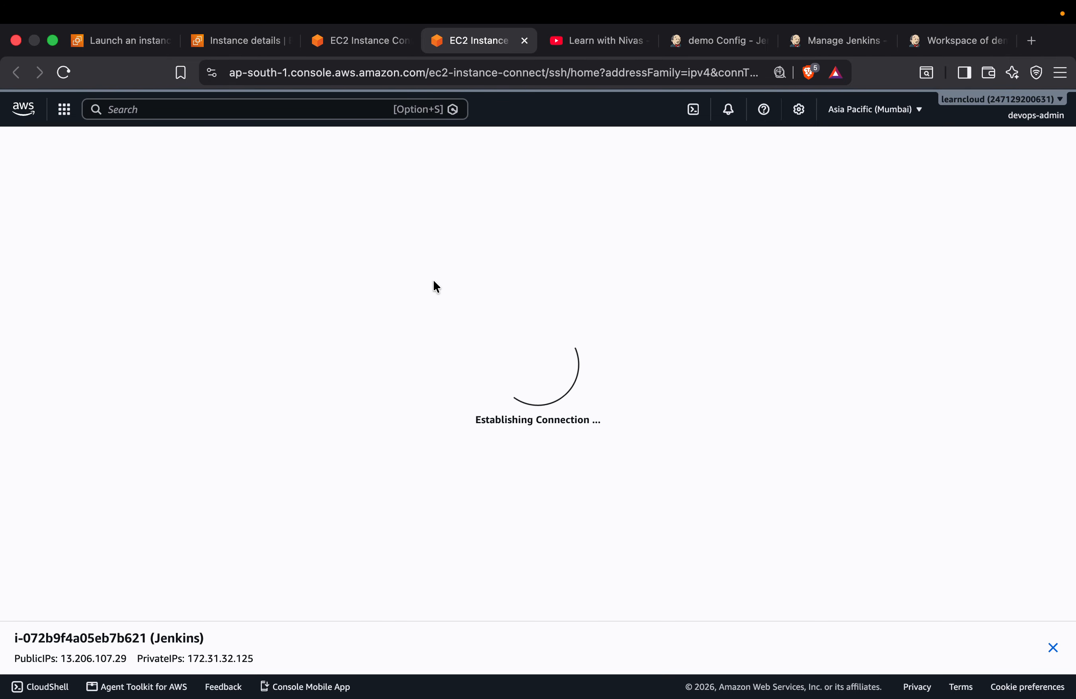
Reload the Manage Jenkins page and check the connection of the second EC2 Instance Connect session
click(821, 40)
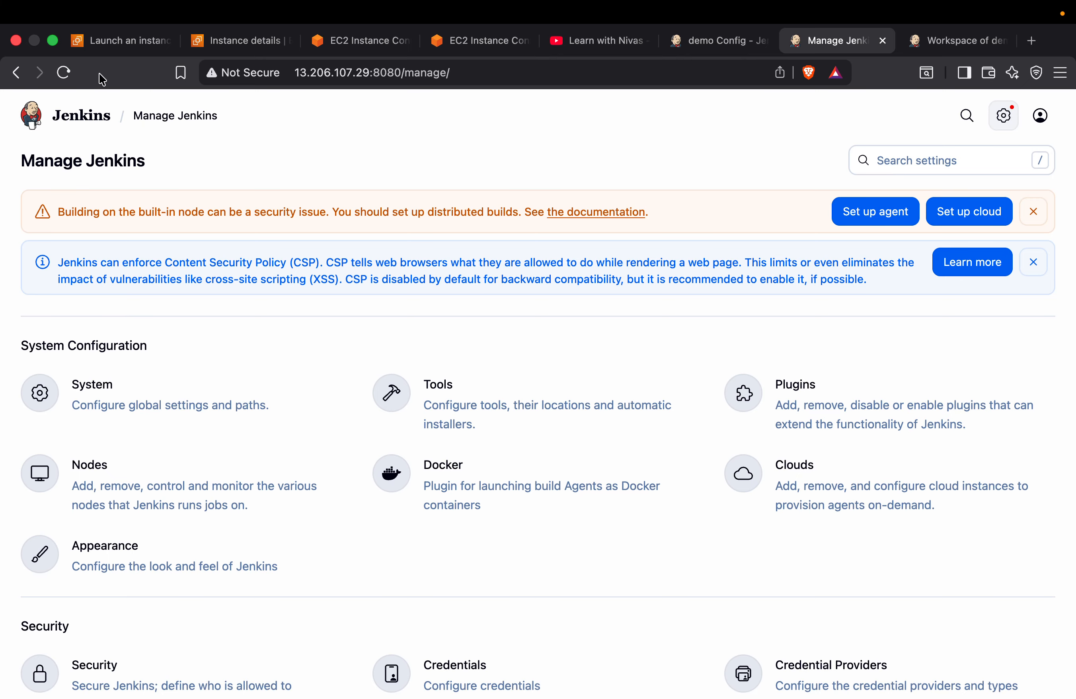
click(64, 74)
click(489, 41)
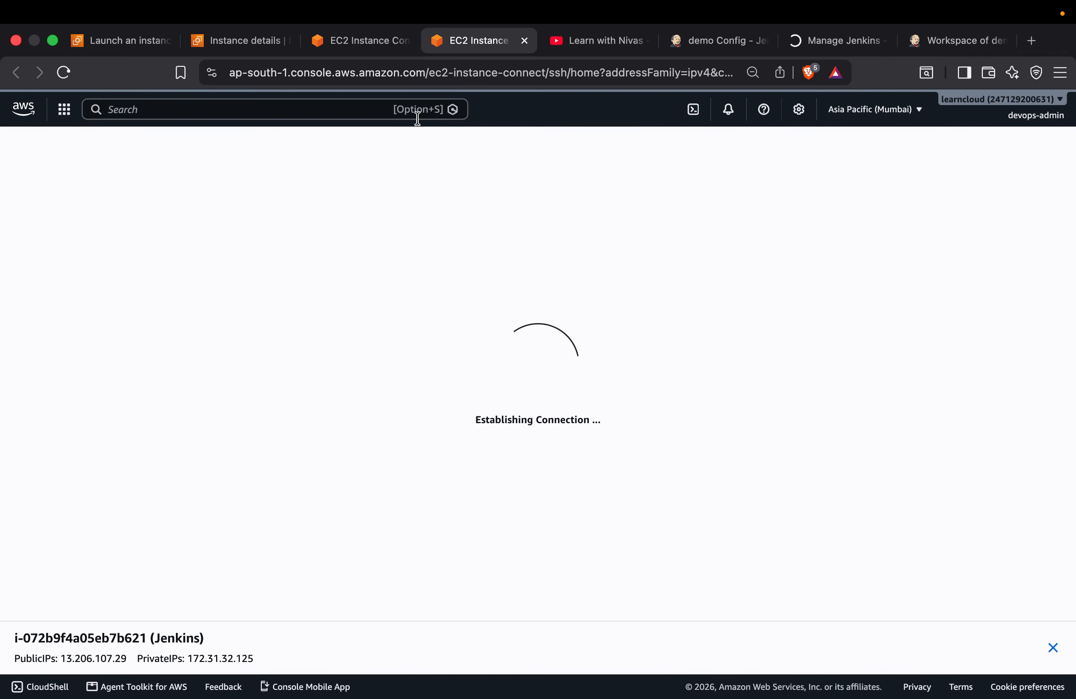
Review the Docker package installation output in the first EC2 Instance Connect terminal
click(376, 42)
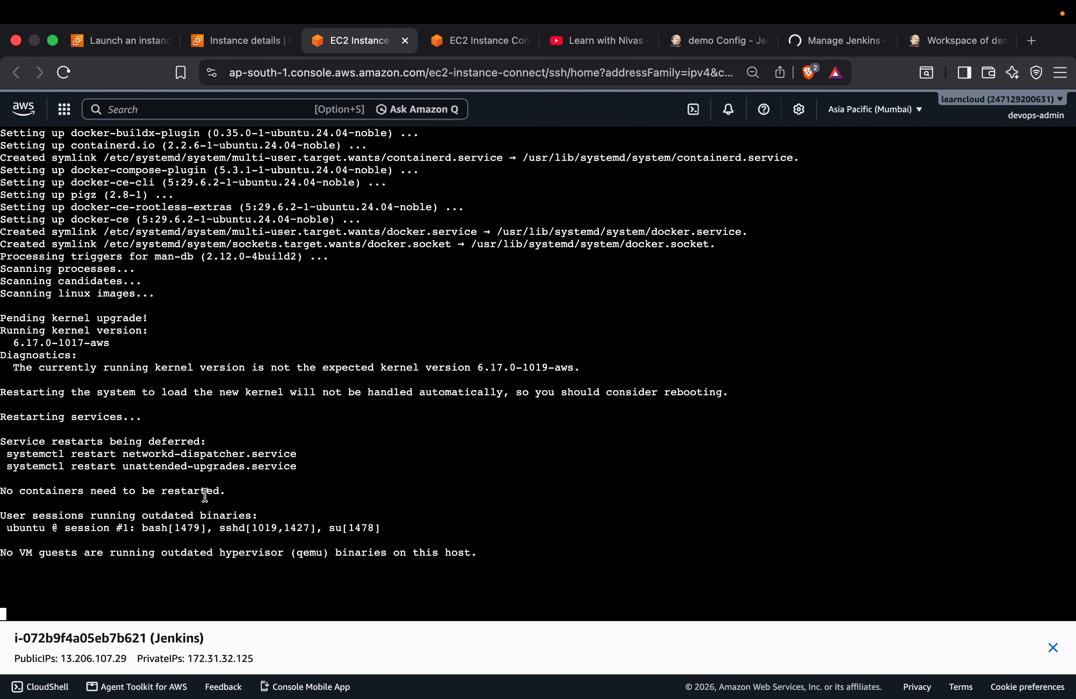
scroll(170, 423, up, 5)
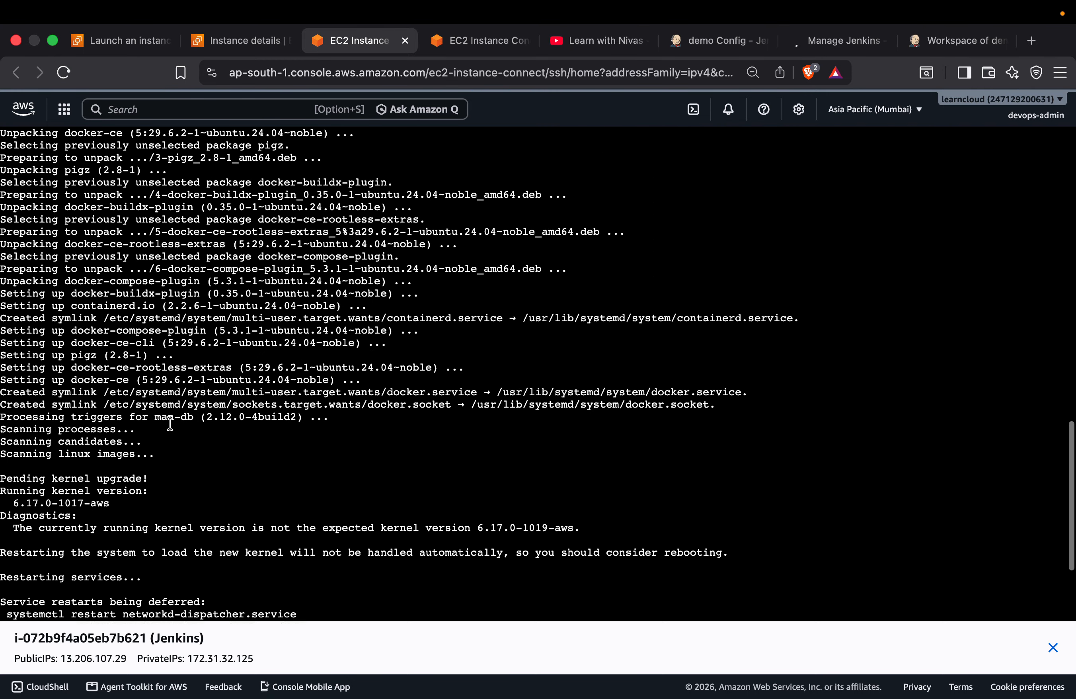
scroll(170, 423, down, 5)
scroll(557, 219, up, 12)
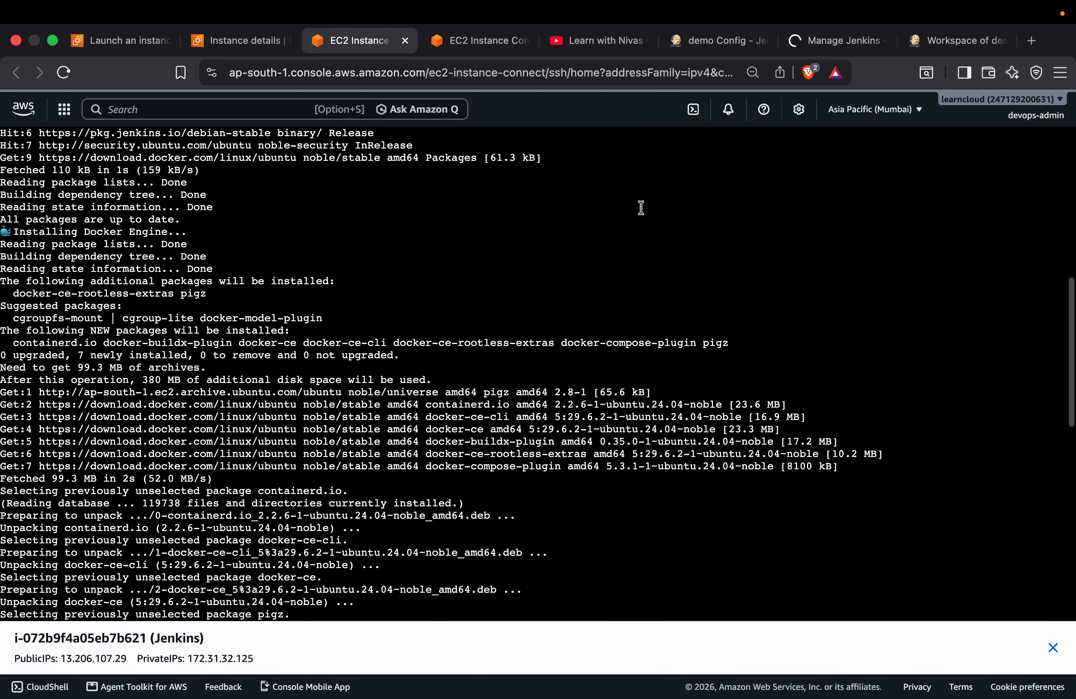
scroll(641, 207, down, 12)
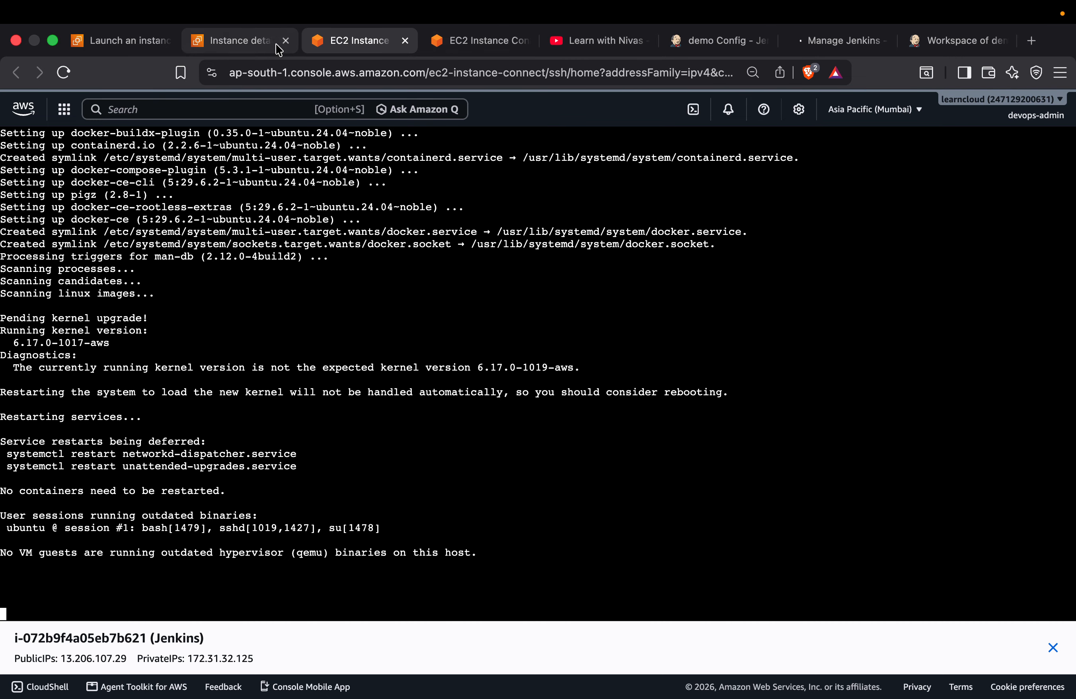
Check the Jenkins servers in the EC2 instances list and the install output in the t2.medium instance's terminal
click(254, 43)
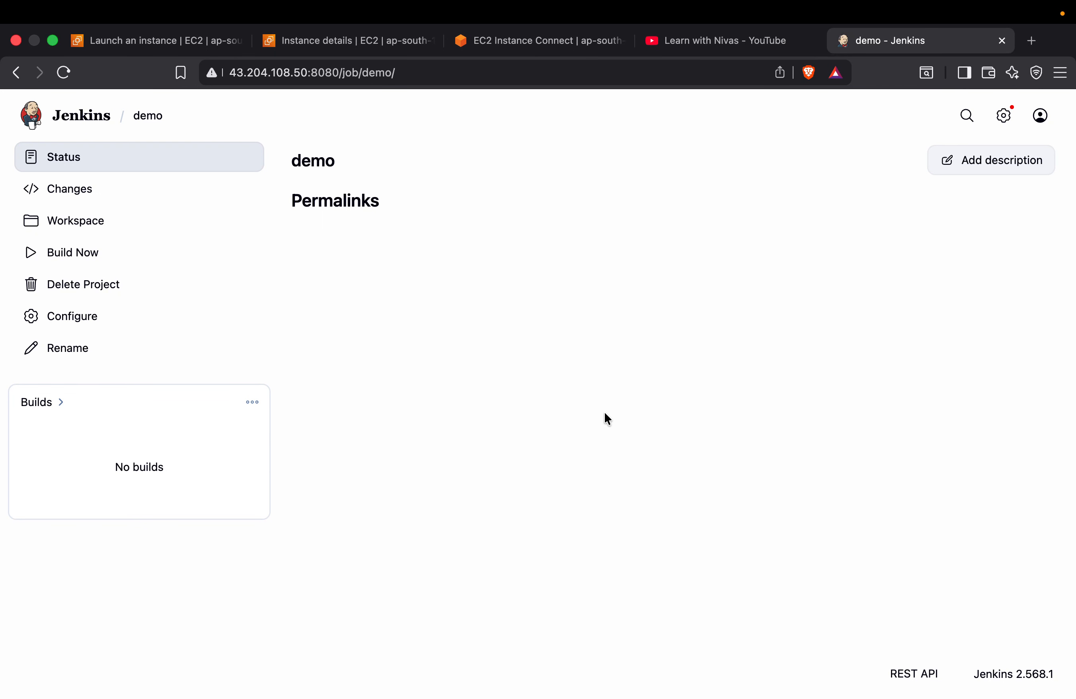
click(398, 43)
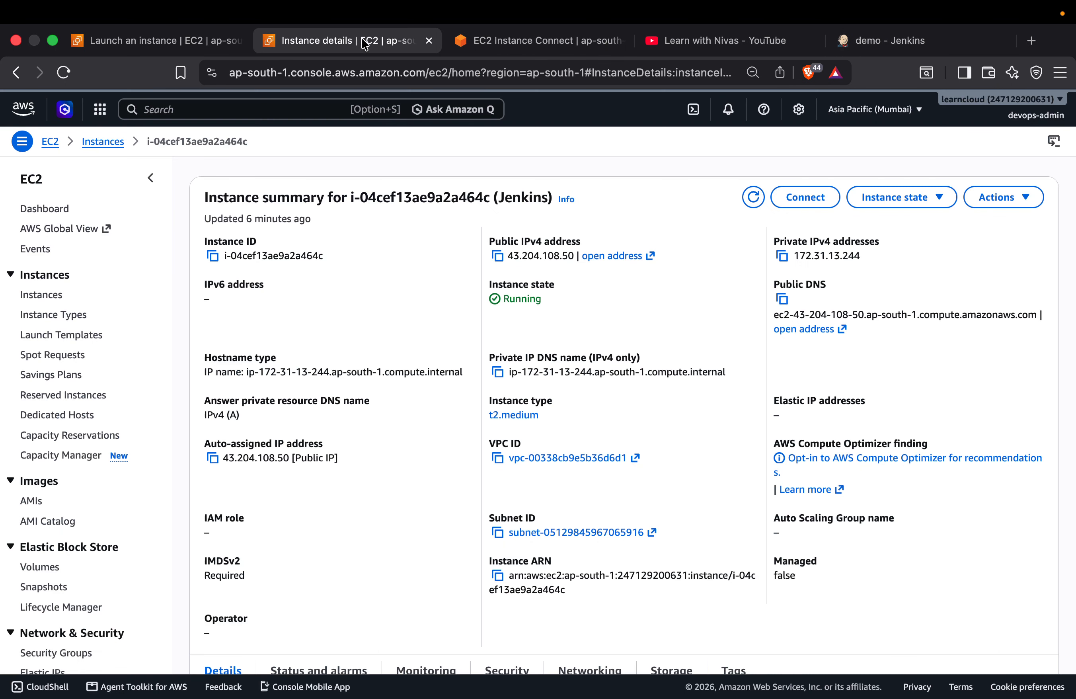
click(103, 141)
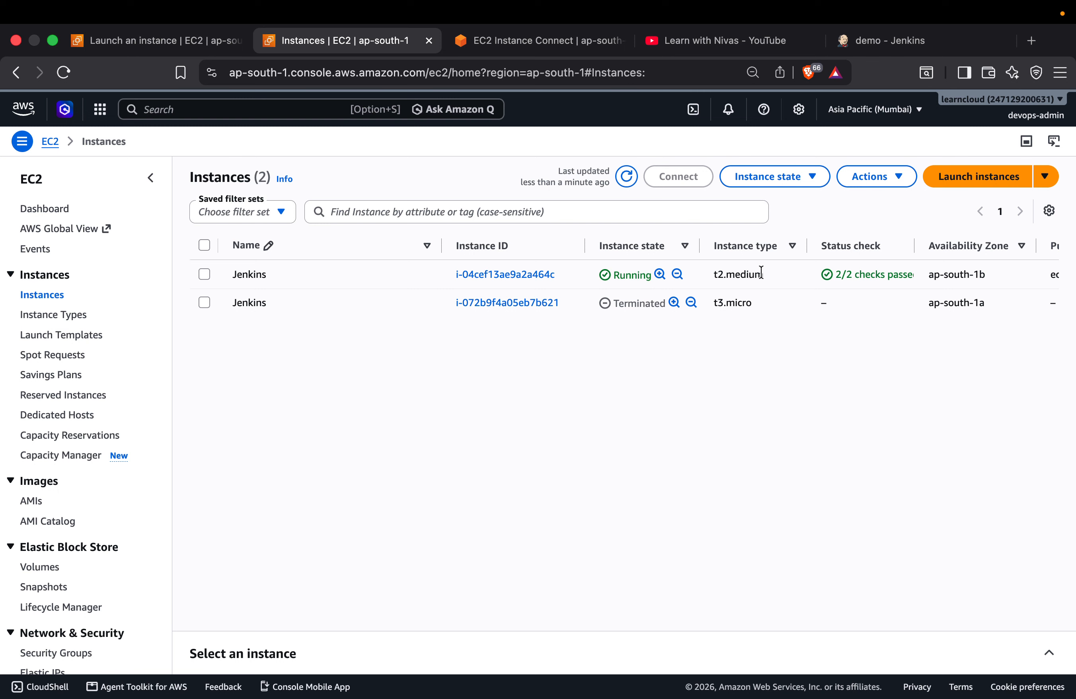
click(541, 42)
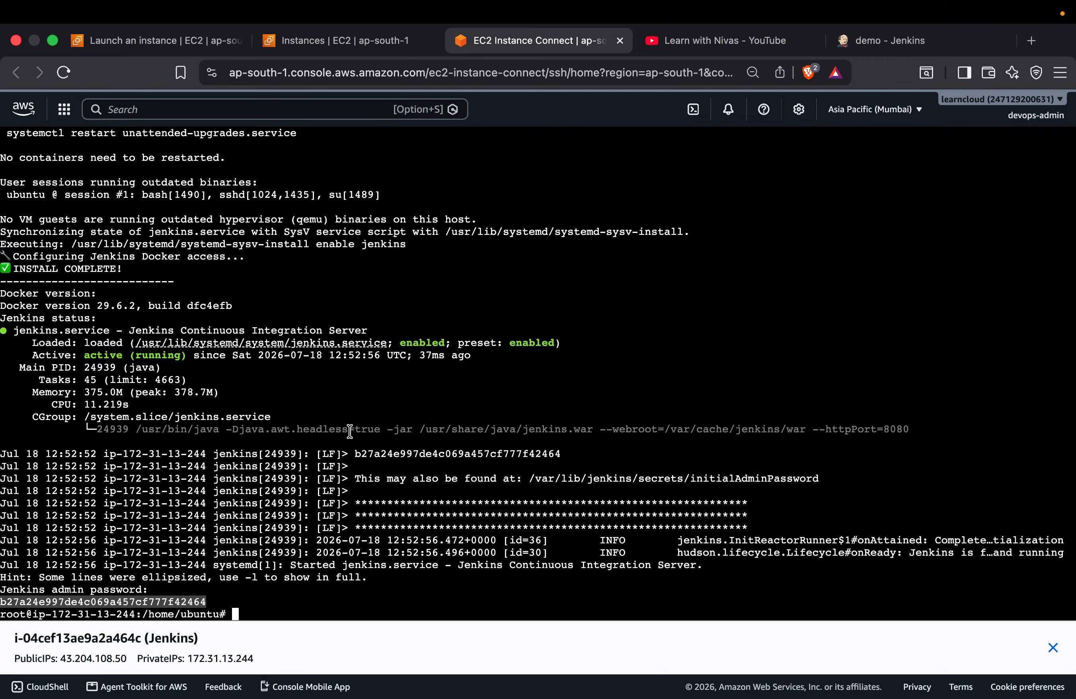
Build the demo job in Jenkins and examine the docker build lines in the console output of build #1
click(891, 44)
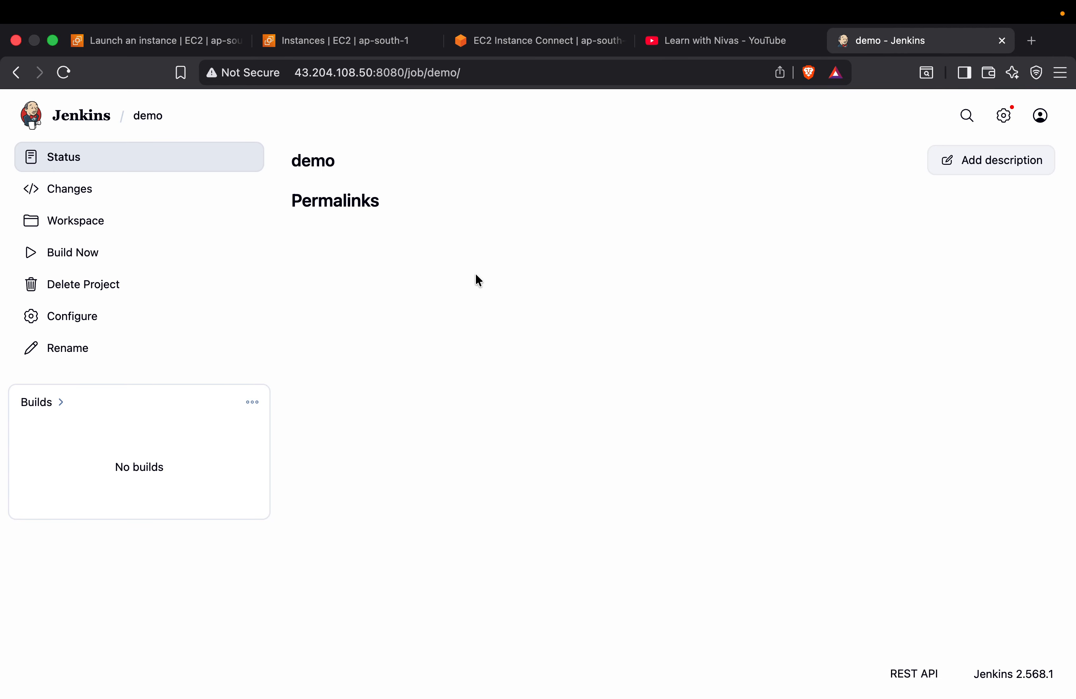
click(85, 260)
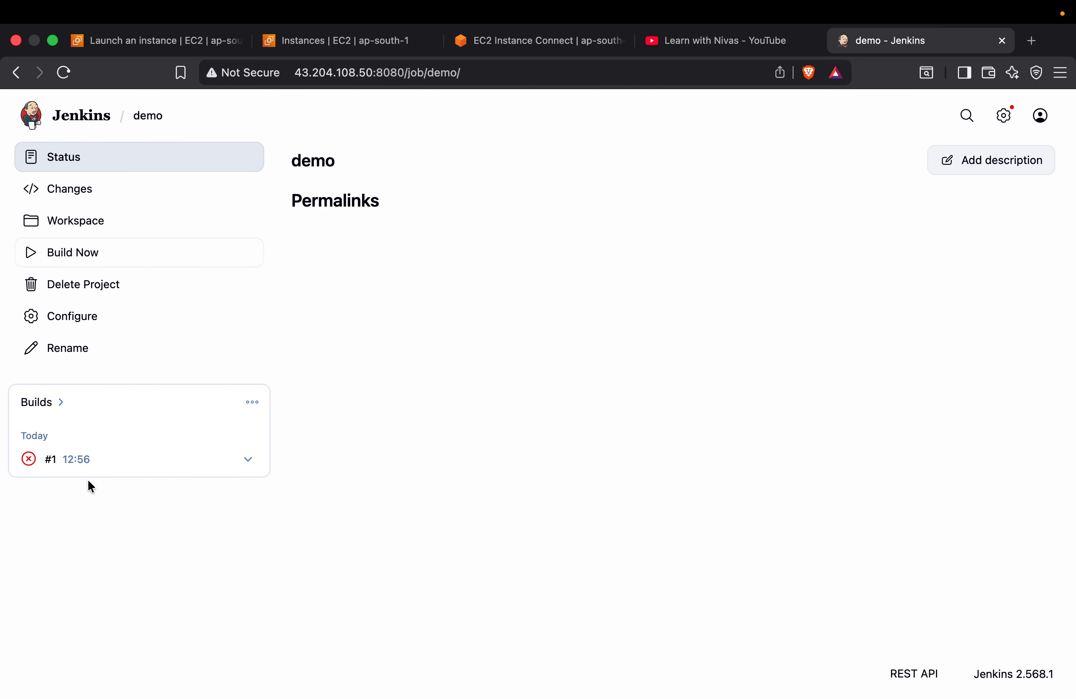
click(248, 459)
click(311, 519)
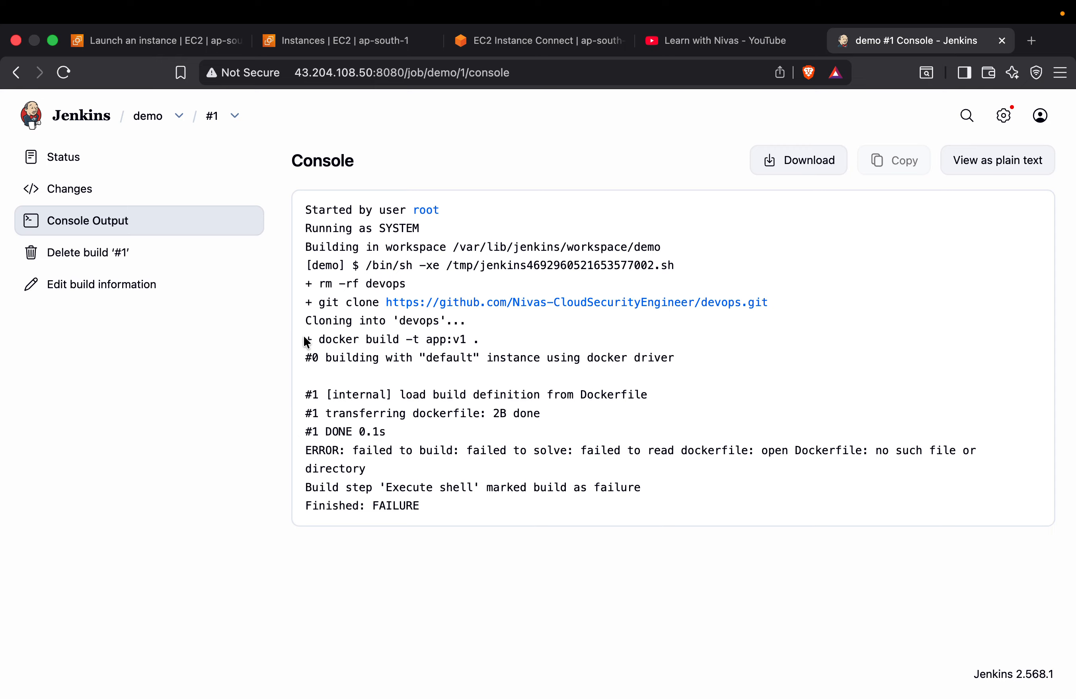
drag(313, 340, 697, 487)
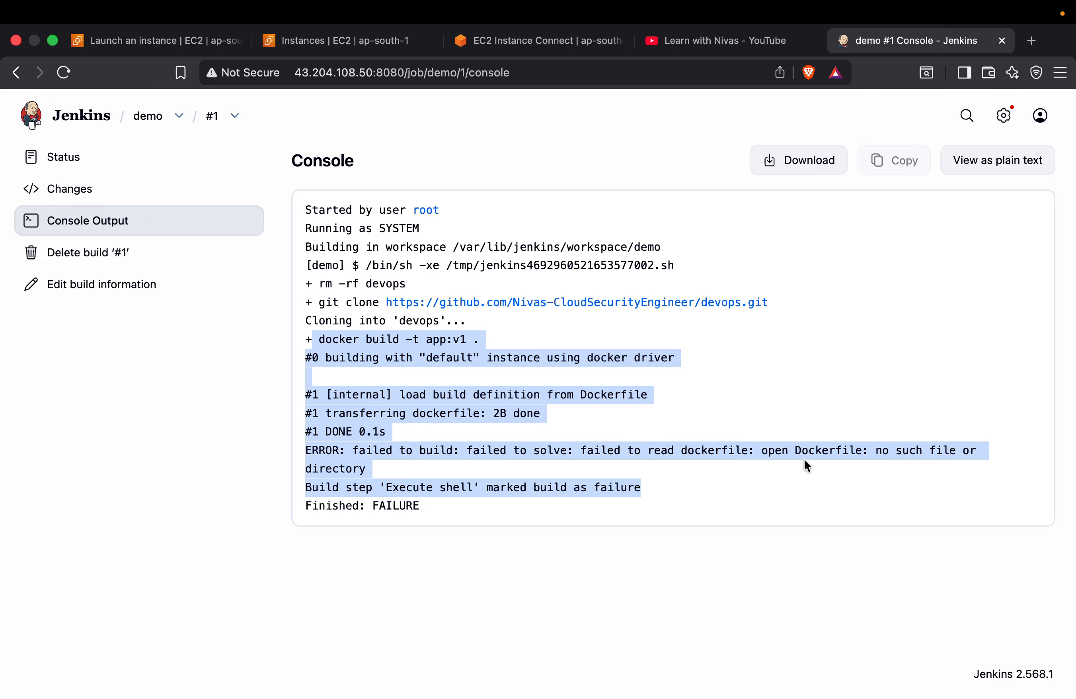
drag(707, 450, 856, 447)
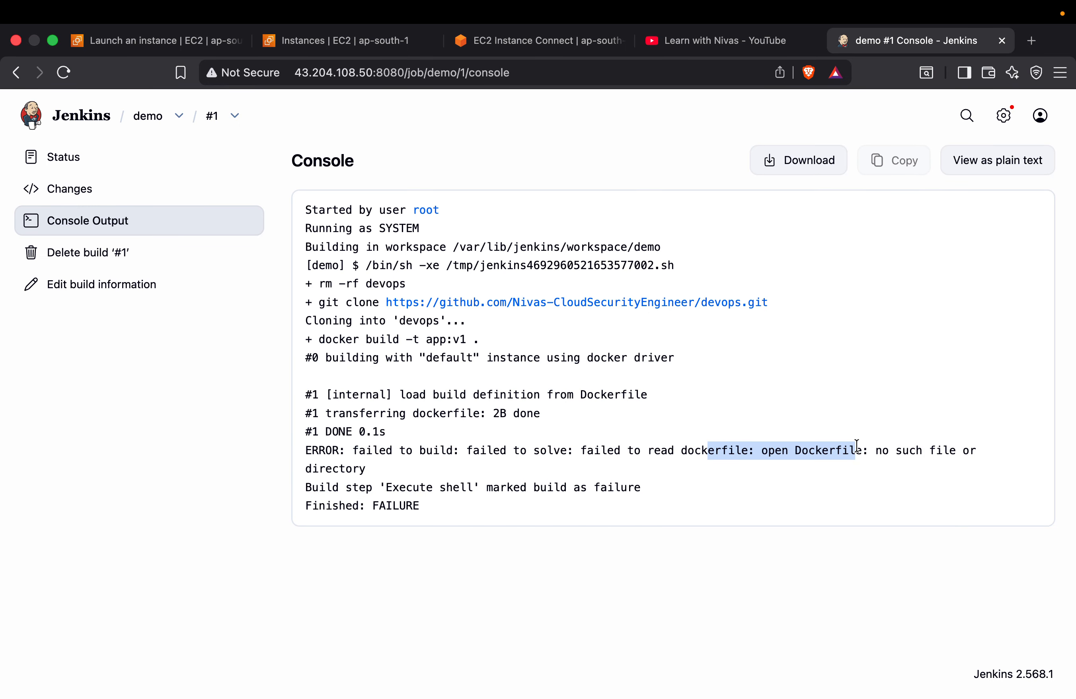
Return to the demo job's page and look up the Dockerfile's location in the devops GitHub repository
click(148, 116)
key(ctrl+Right)
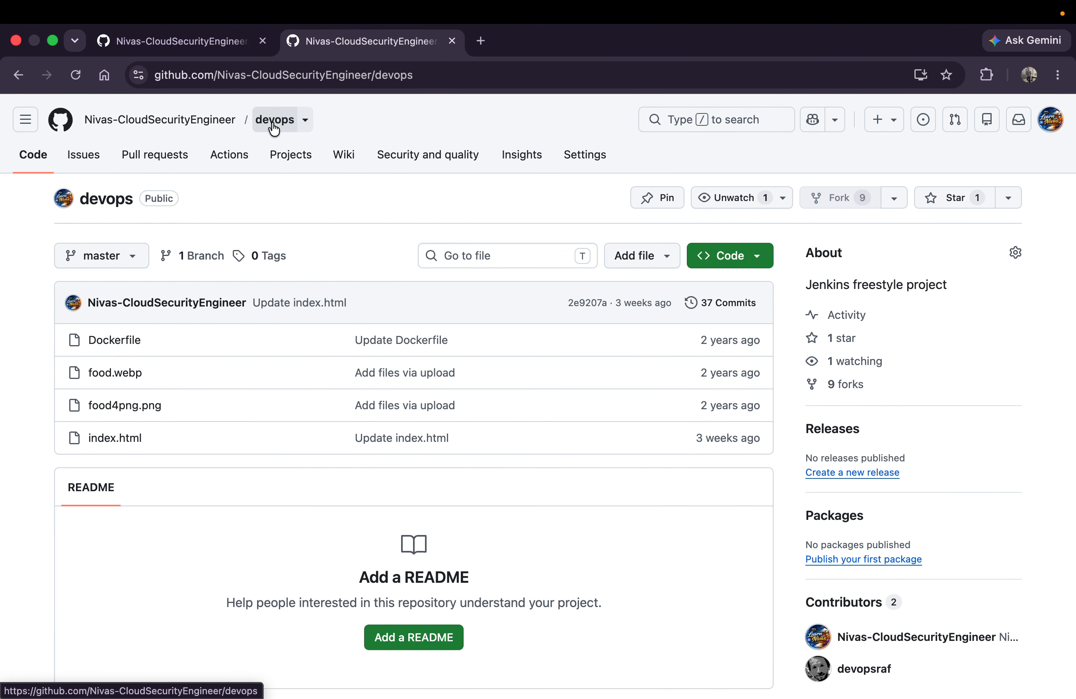
key(ctrl+Left)
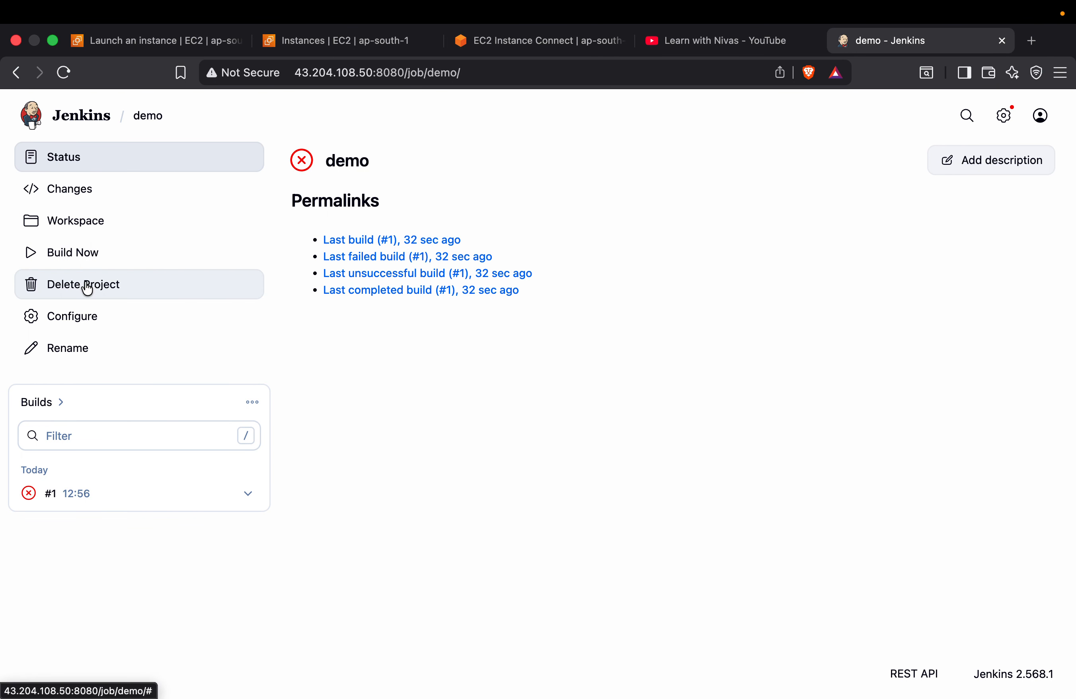
Open the demo job's configuration in a duplicate tab and view the workspace's devops folder in the original tab
right_click(901, 45)
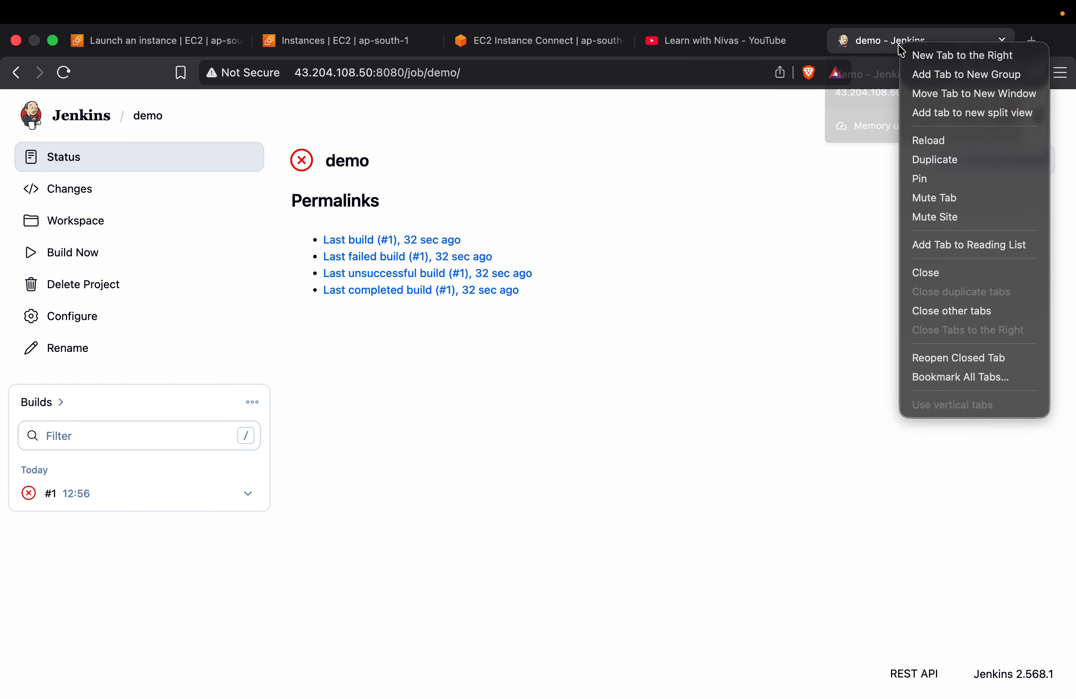
click(930, 165)
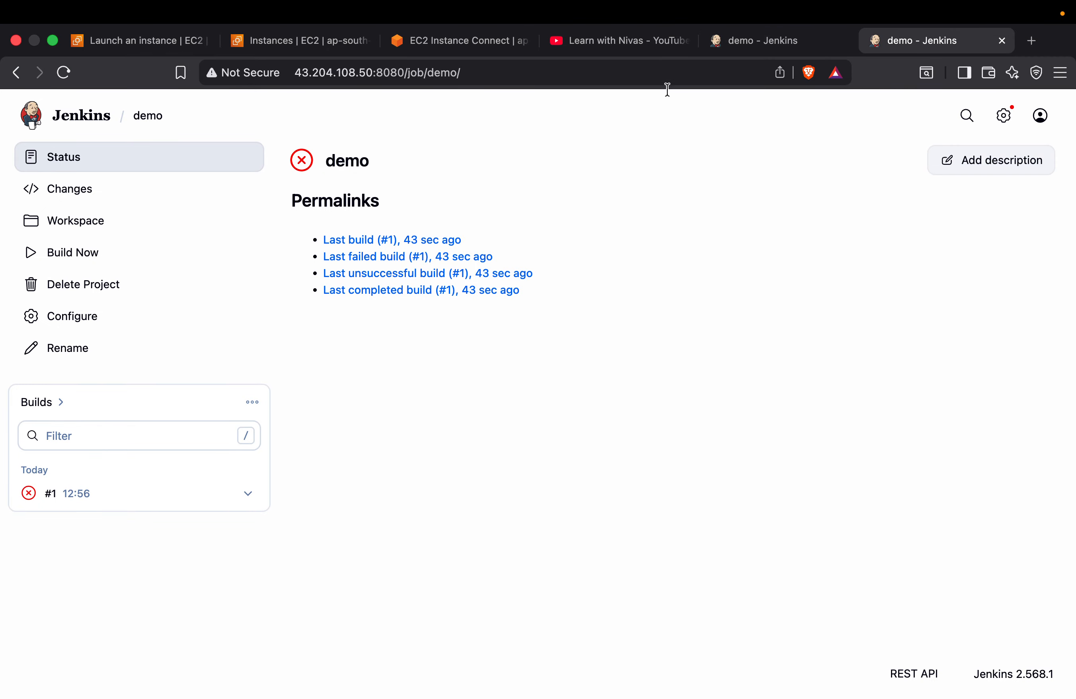
click(72, 314)
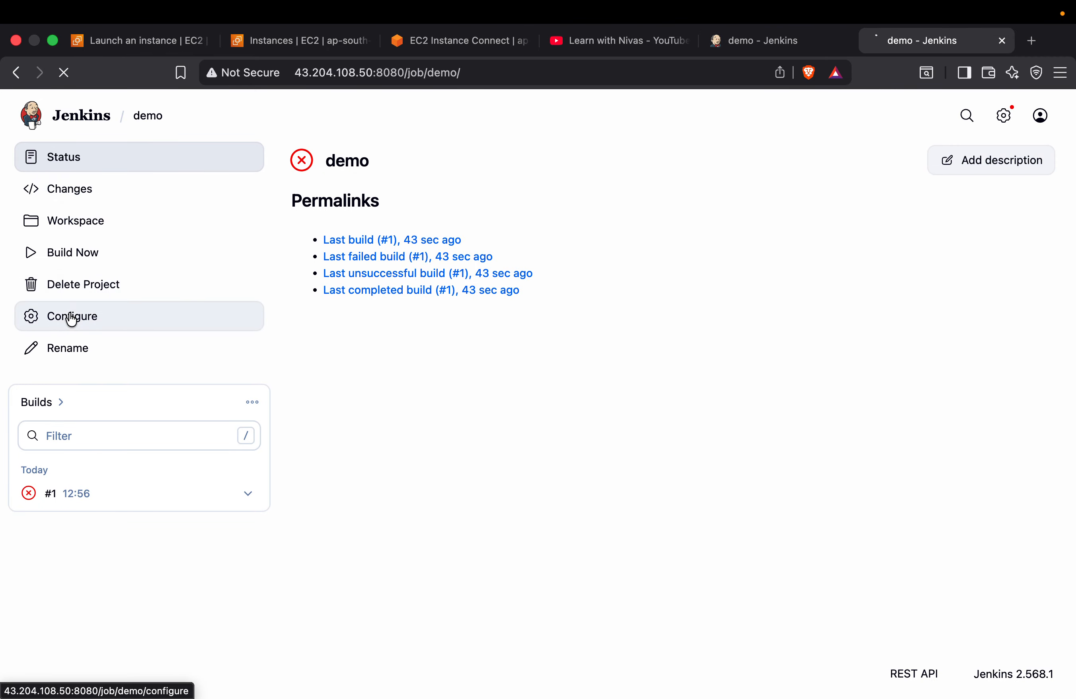
scroll(493, 489, down, 15)
scroll(494, 489, down, 5)
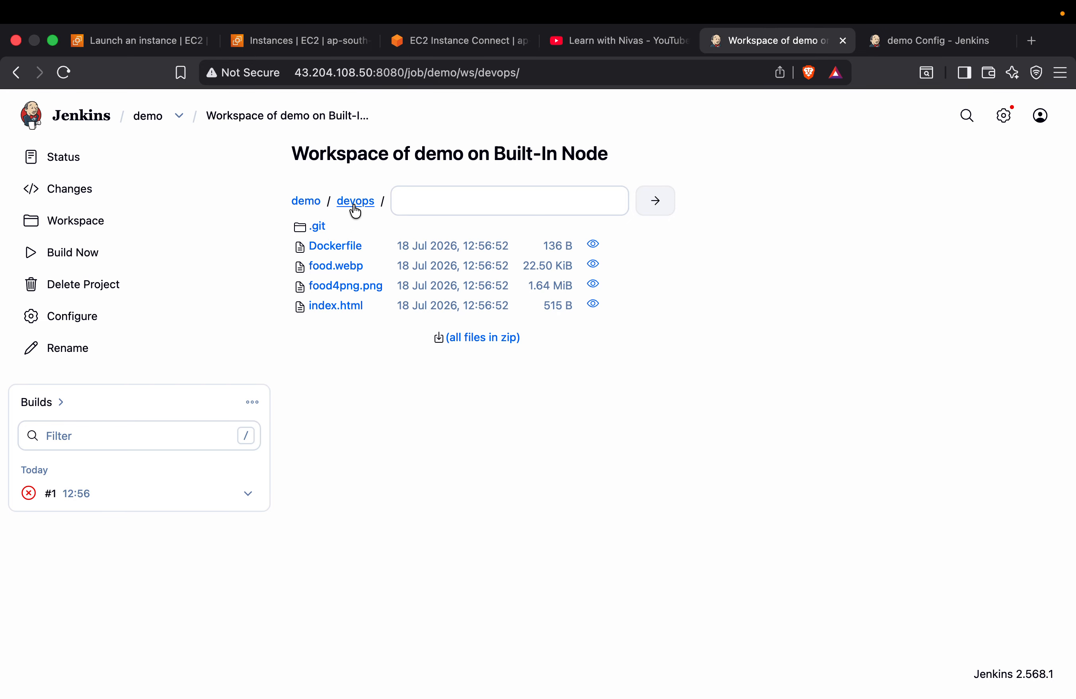
Insert the line "cd devops" after the git clone command in the demo job's Execute shell step and save the configuration
click(921, 40)
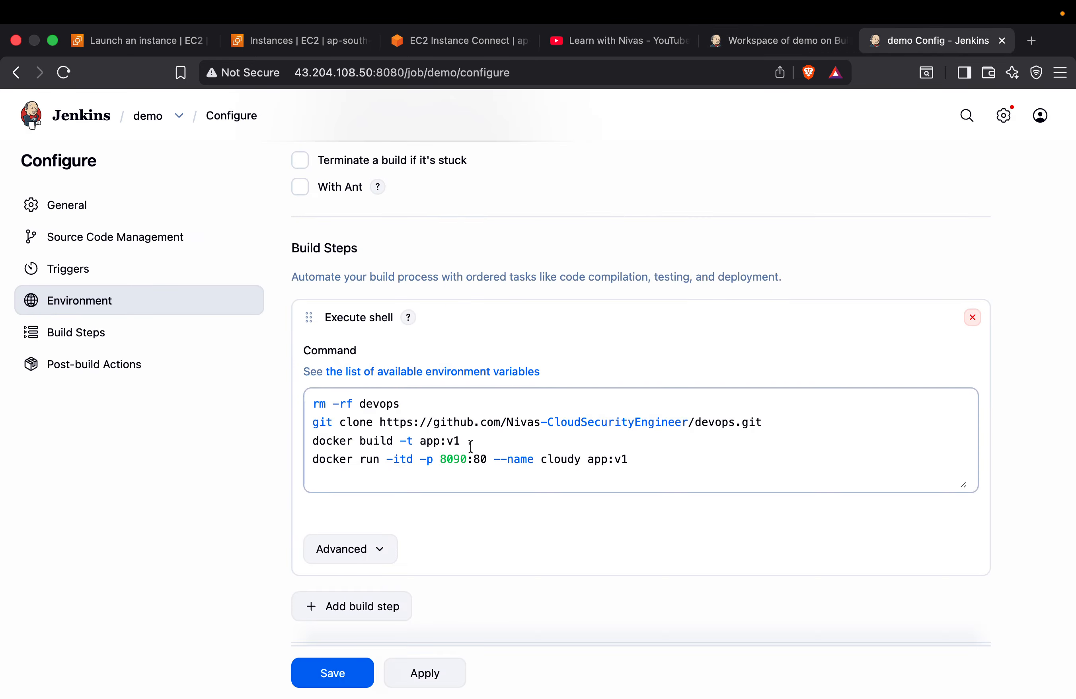
click(785, 422)
key(Return)
text(cd devops)
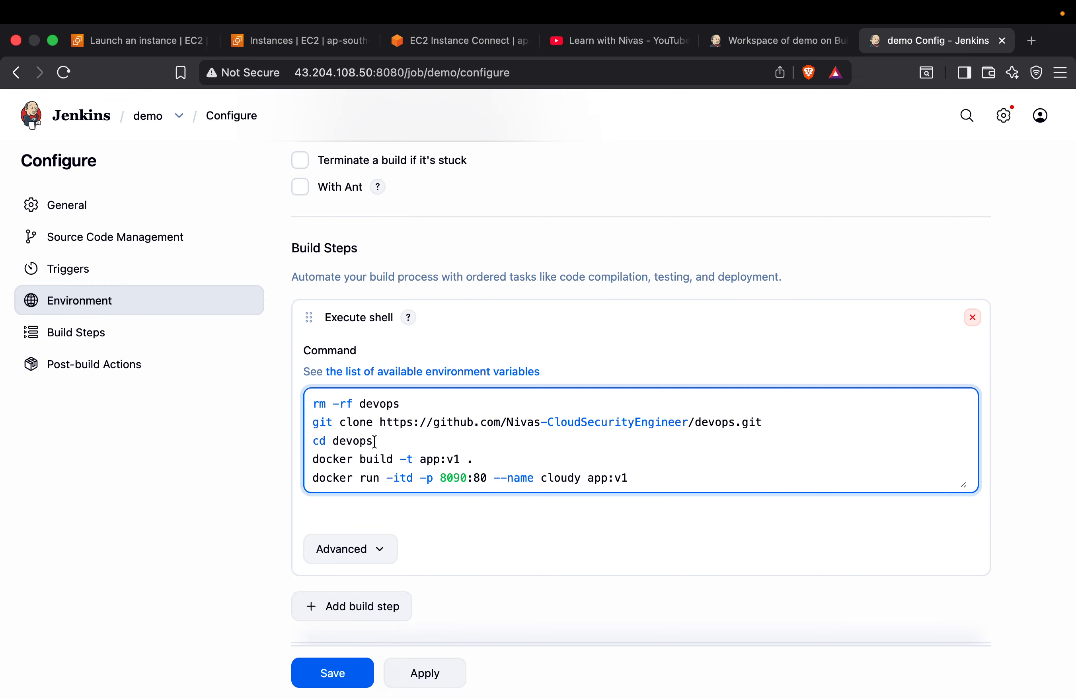
click(800, 40)
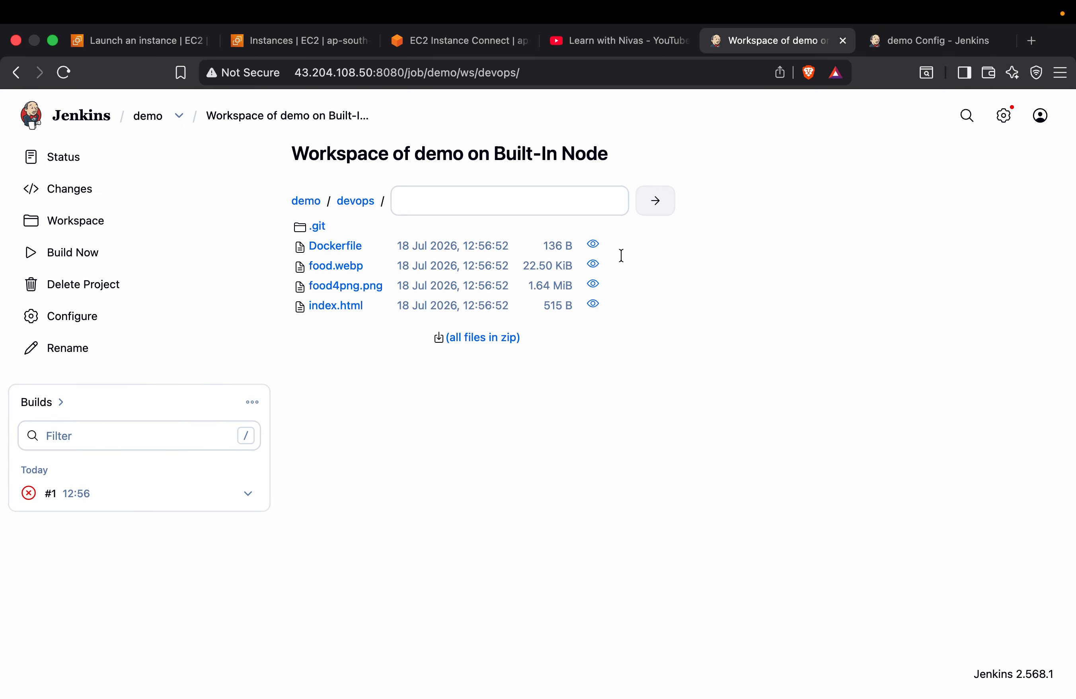
click(918, 41)
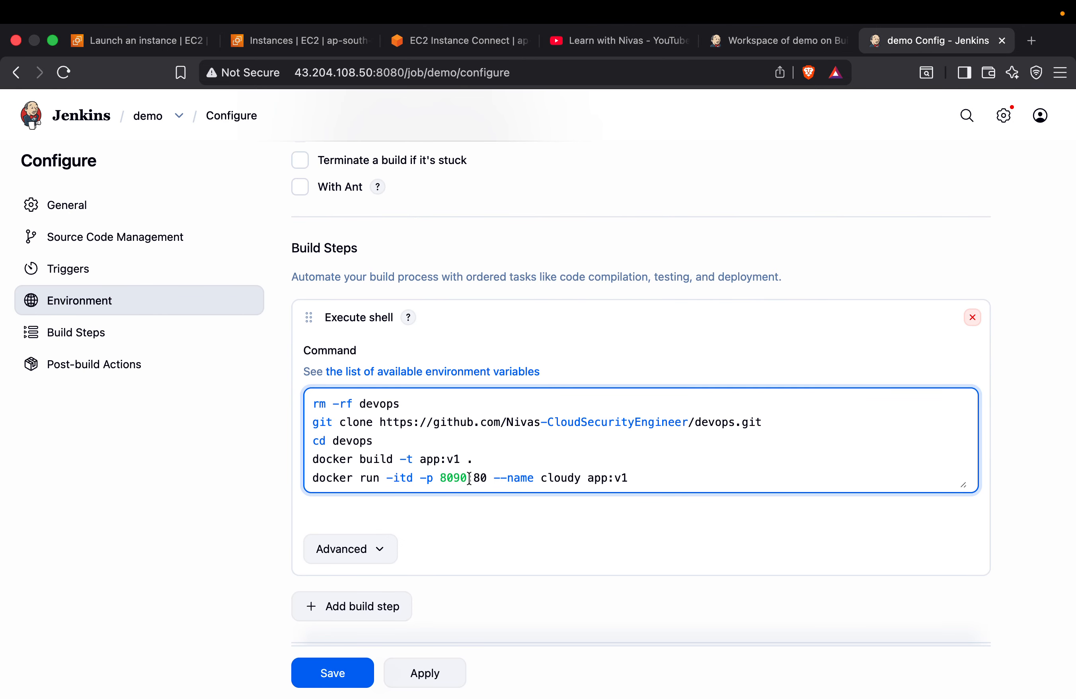
scroll(500, 490, down, 3)
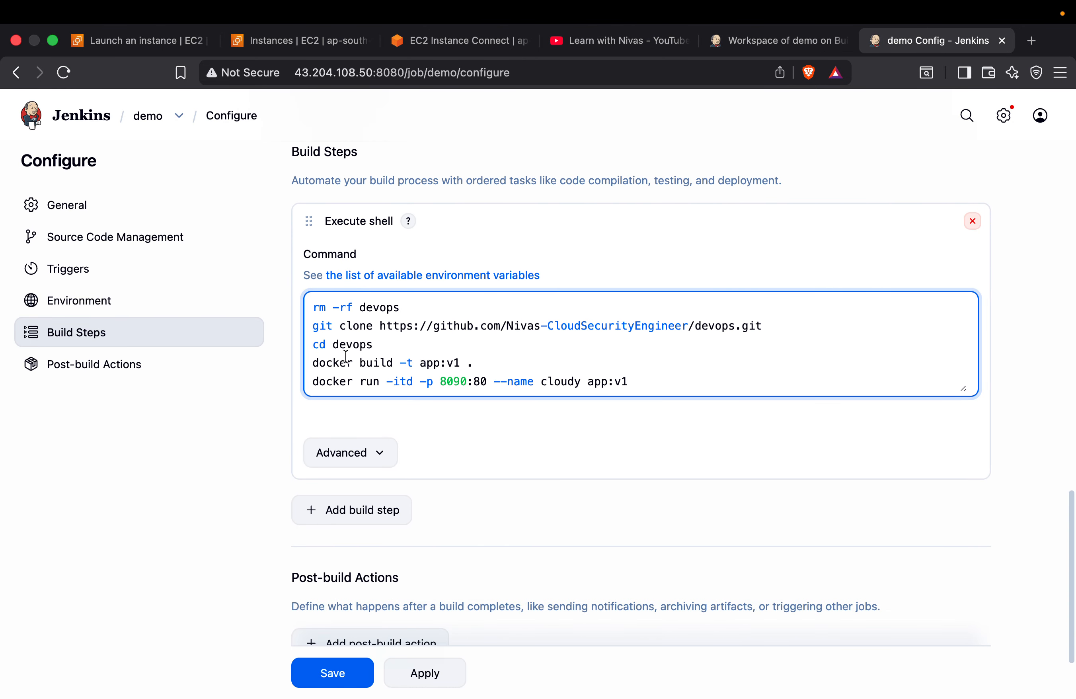
click(342, 682)
Build the demo job again and read through the console output of build #2
click(92, 268)
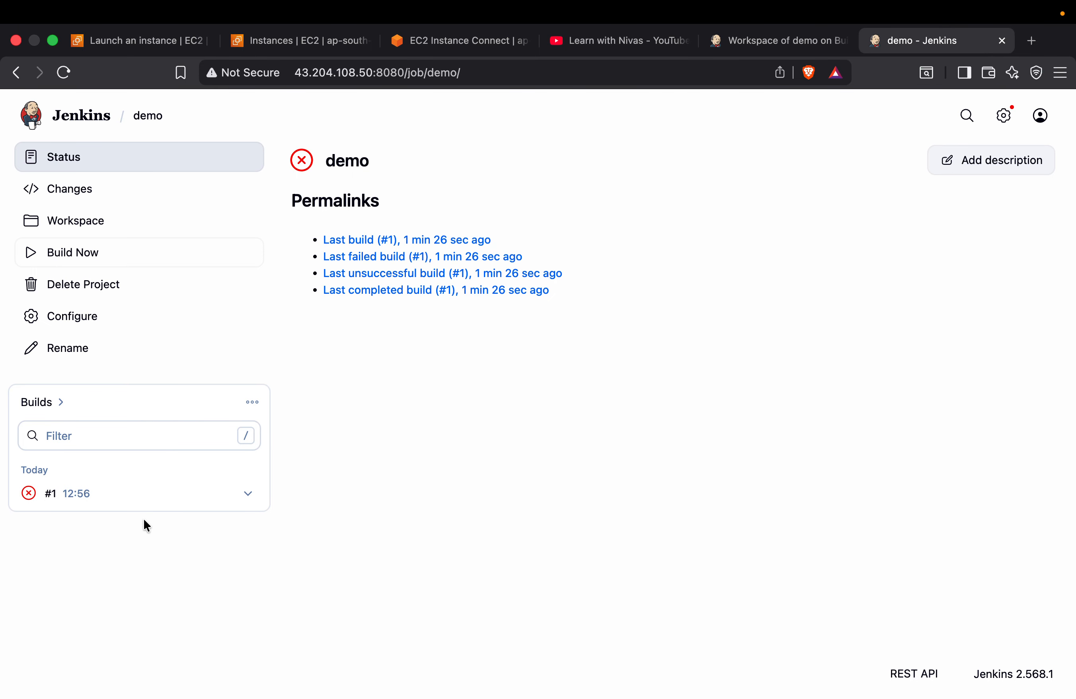
click(249, 498)
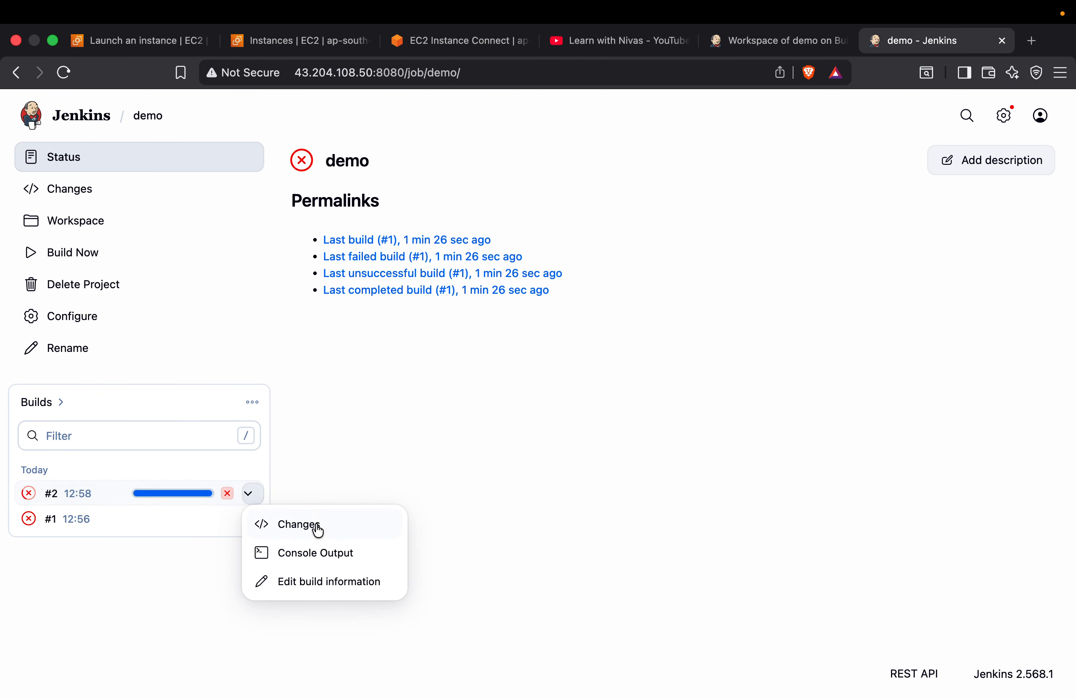
click(324, 552)
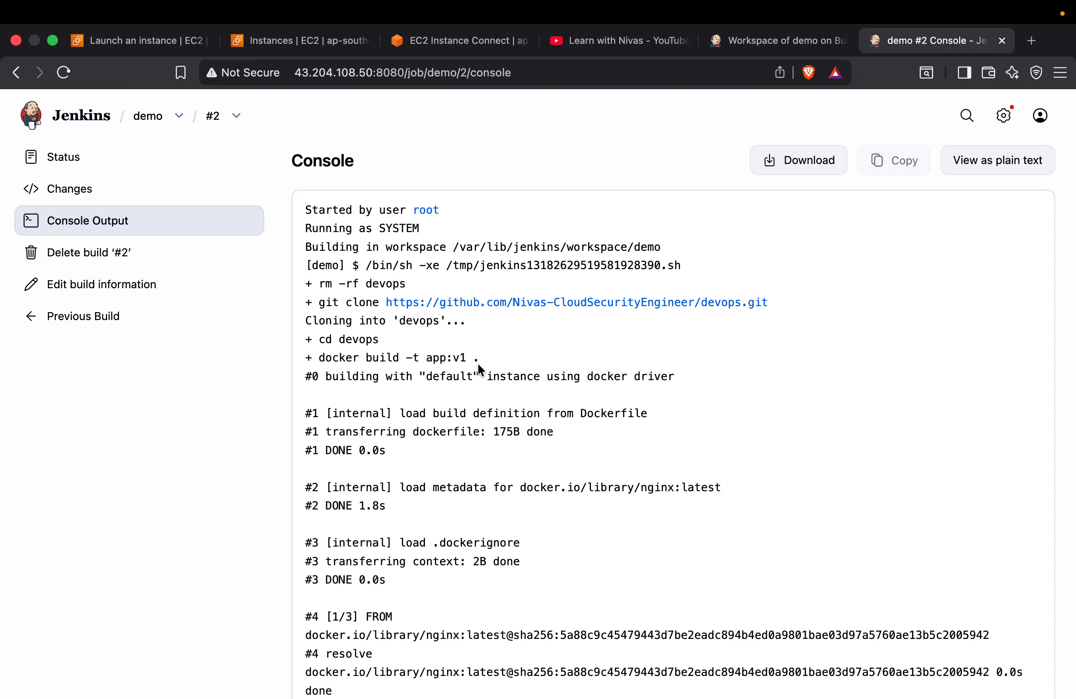
scroll(474, 467, down, 15)
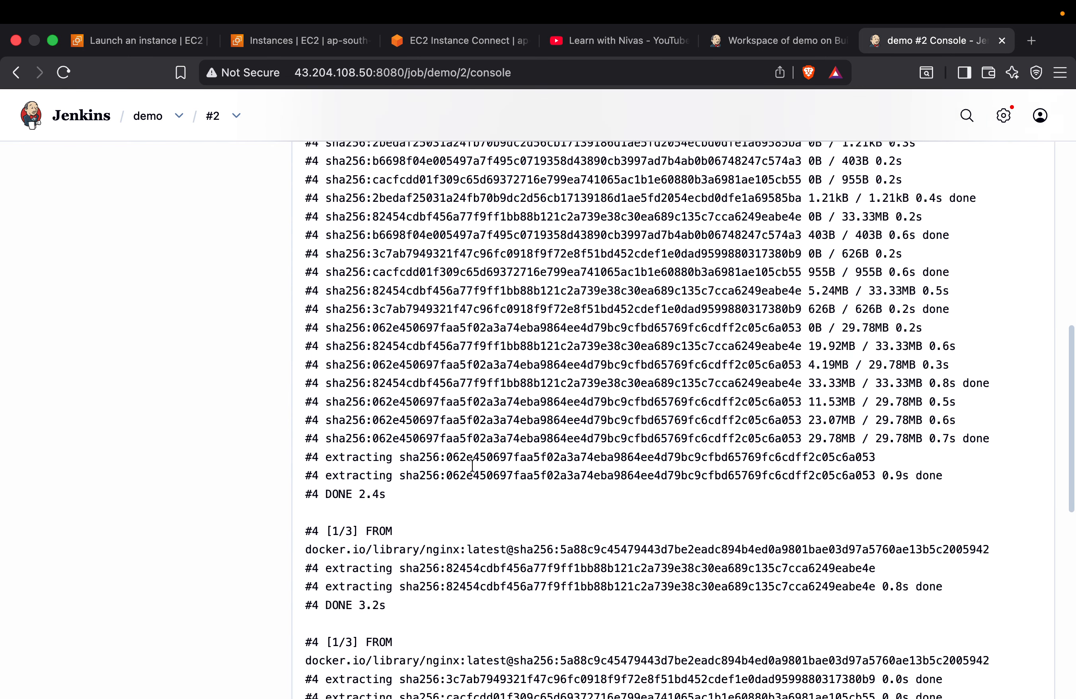
scroll(473, 465, down, 1)
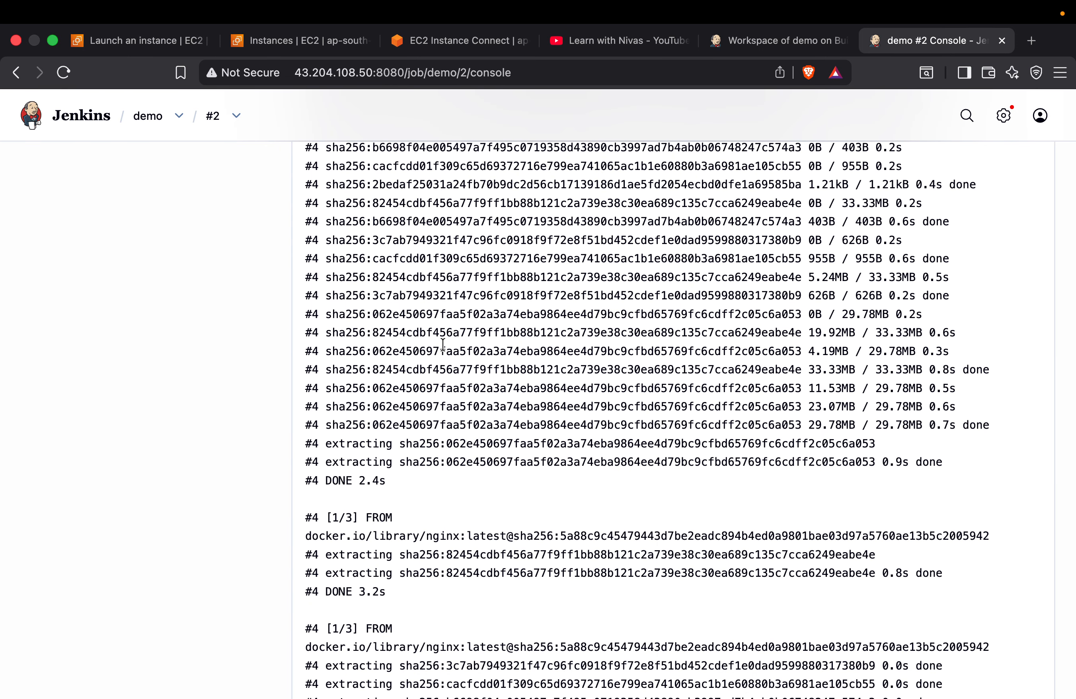
Browse the list of latest videos on the open YouTube channel page
click(619, 40)
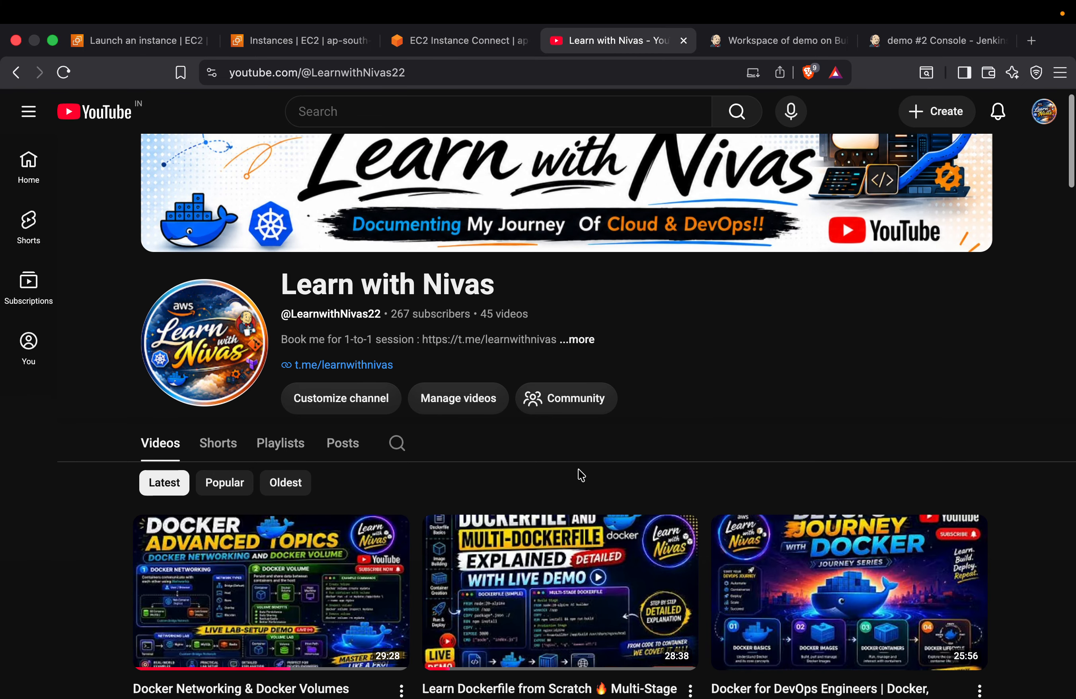
scroll(582, 475, down, 3)
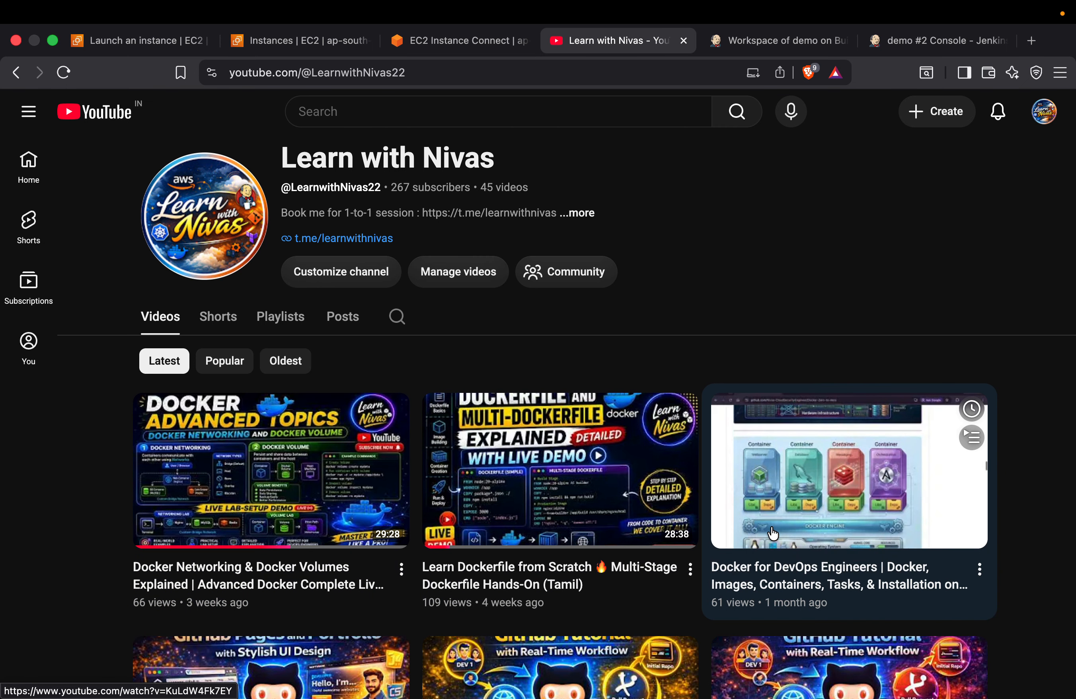
scroll(722, 547, down, 8)
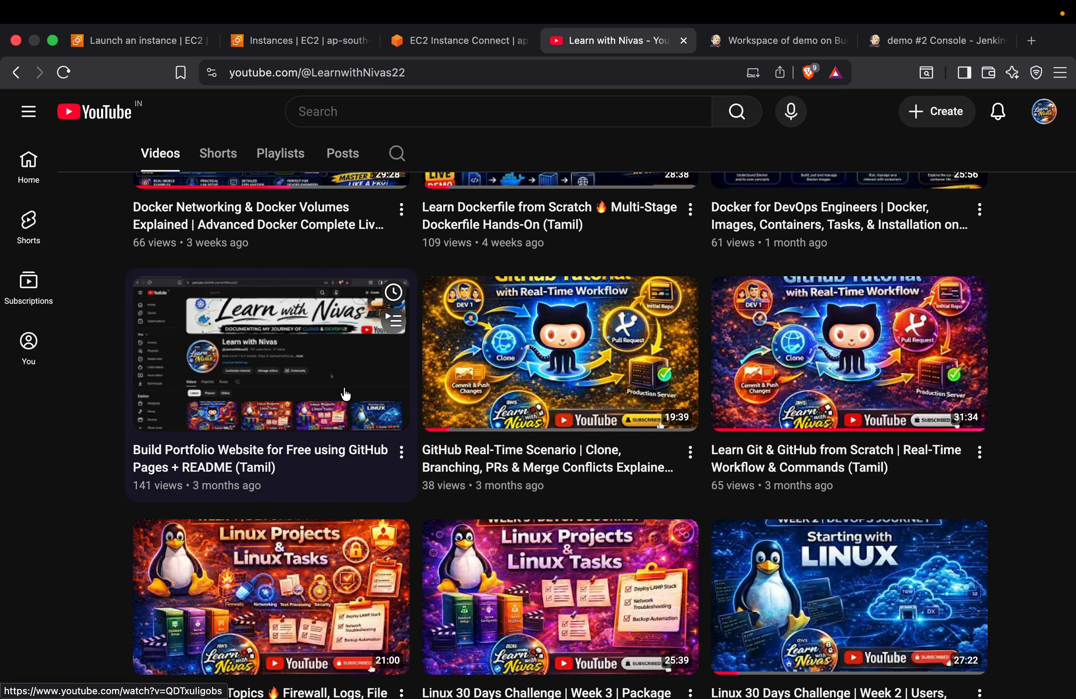
scroll(345, 393, down, 10)
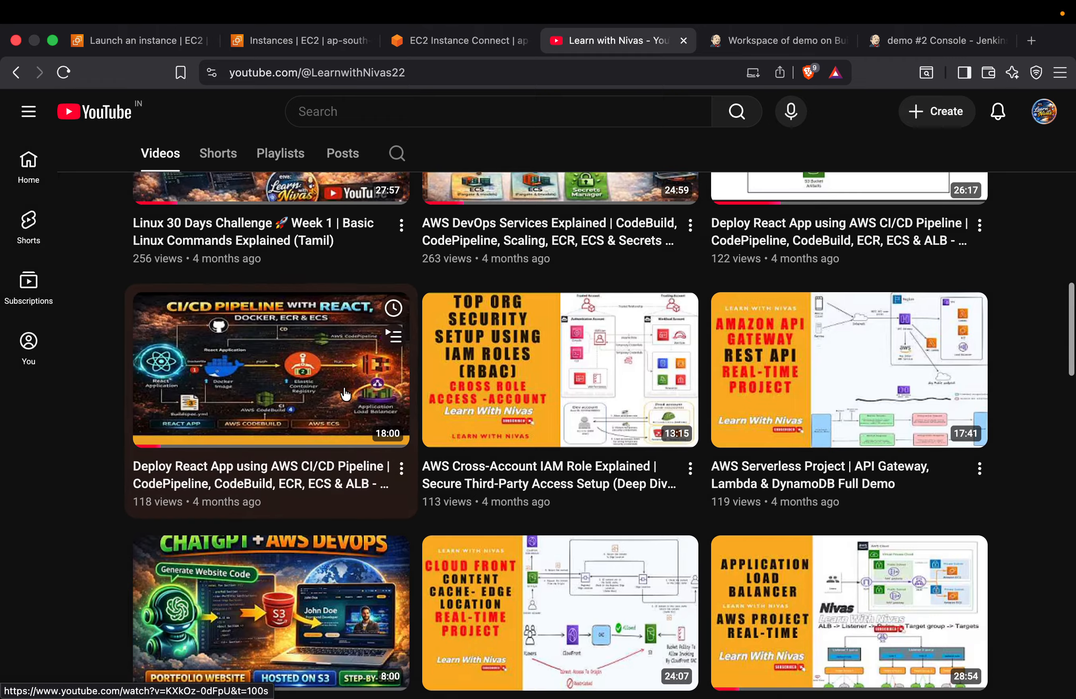
Look through the channel's older videos down to the earliest uploads and return to the channel header
scroll(346, 394, down, 20)
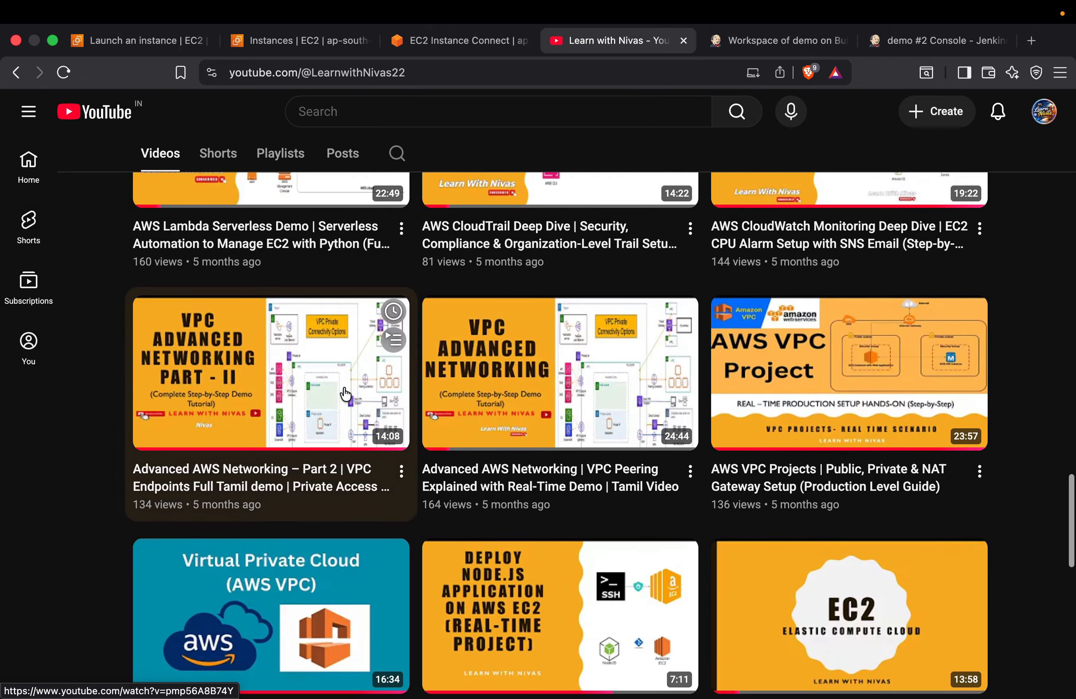
scroll(346, 394, down, 15)
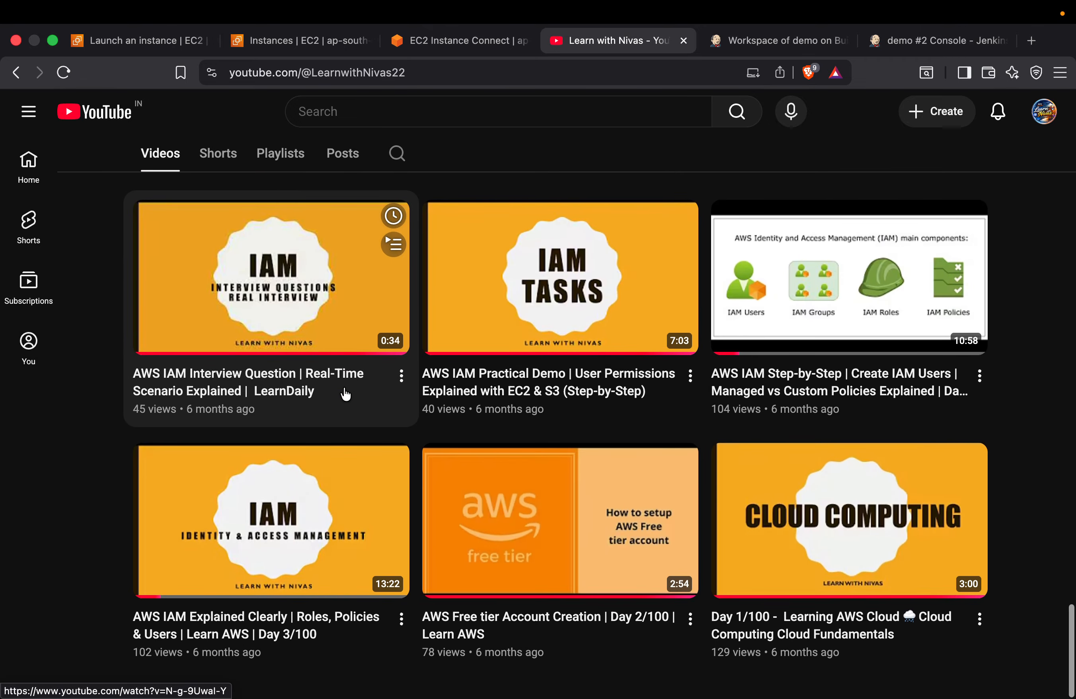
scroll(654, 503, up, 20)
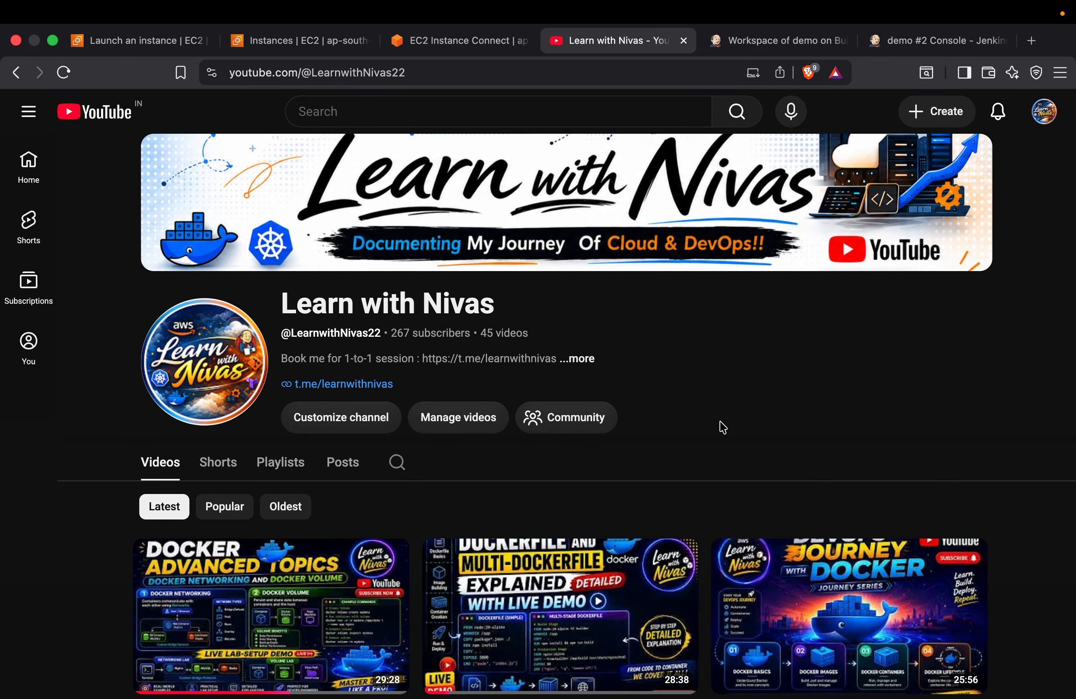
Read the end of build #2's console output in Jenkins and check the file list of the devops repository on GitHub
click(914, 42)
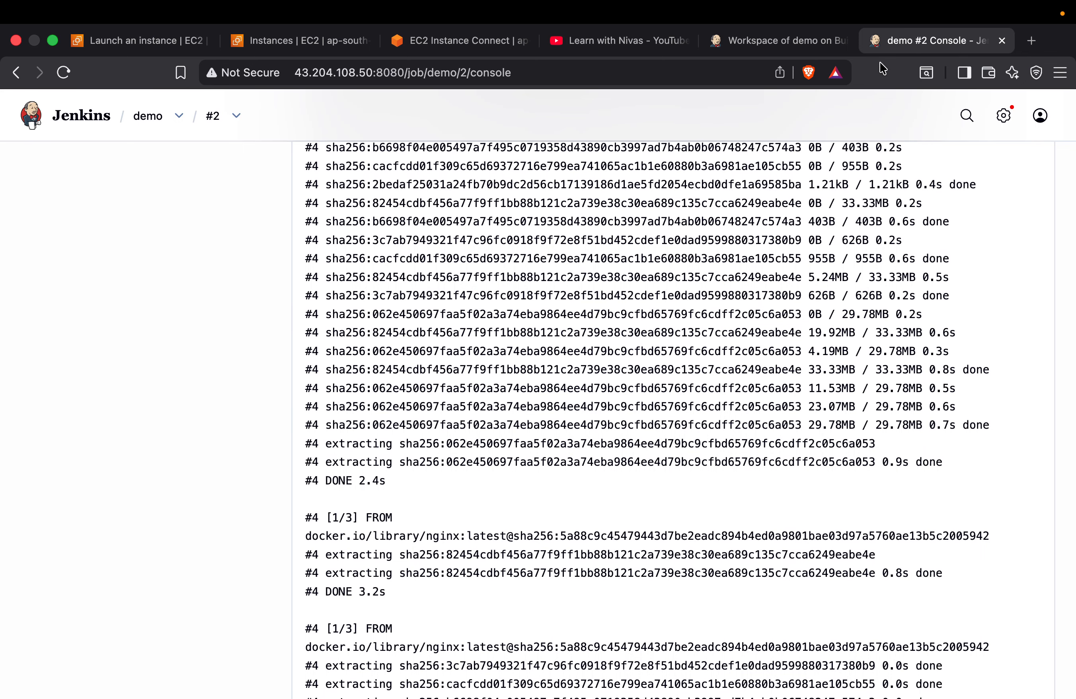
scroll(581, 328, down, 15)
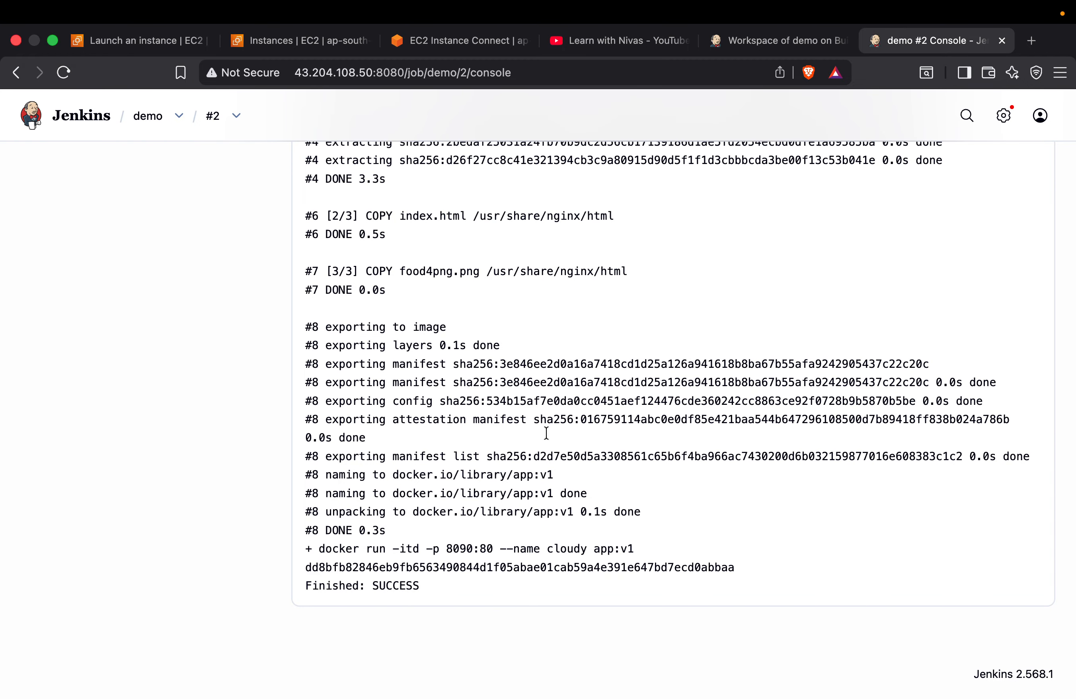
key(ctrl+Right)
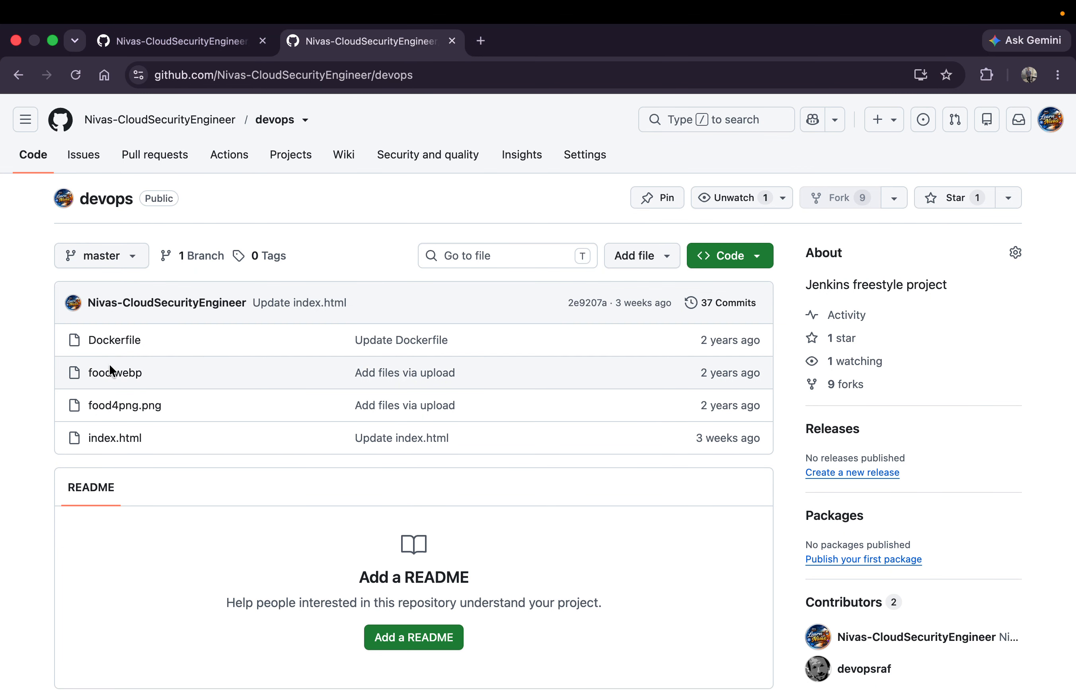
key(ctrl+Left)
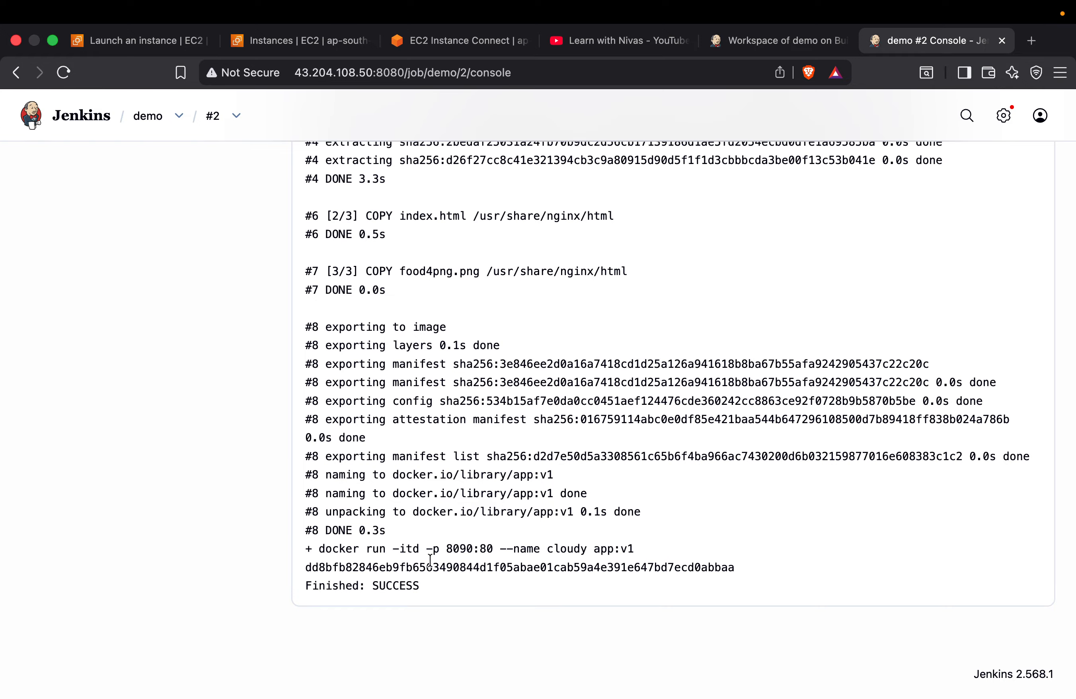
double_click(458, 549)
double_click(326, 73)
key(super+c)
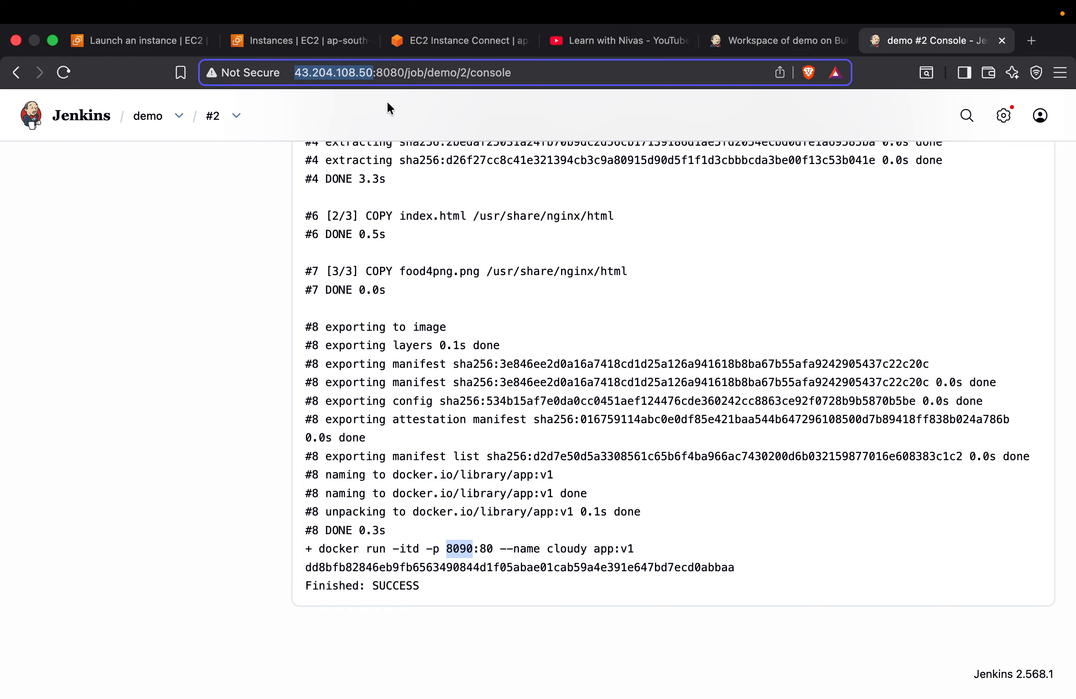
click(1031, 41)
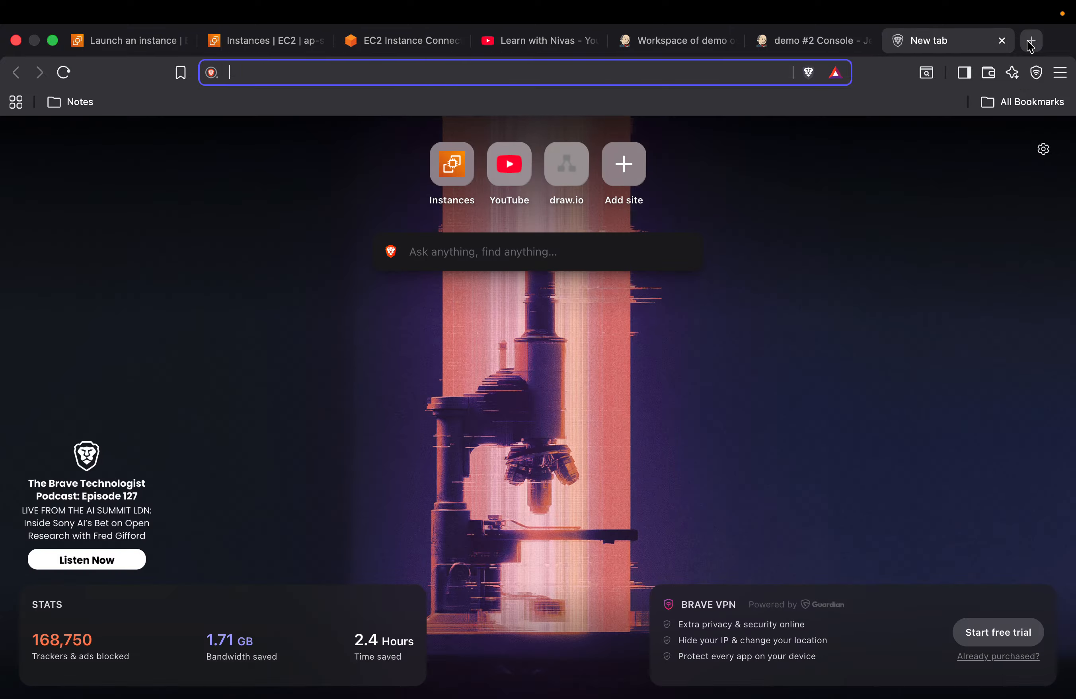
key(super+v)
key(BackSpace)
key(BackSpace)
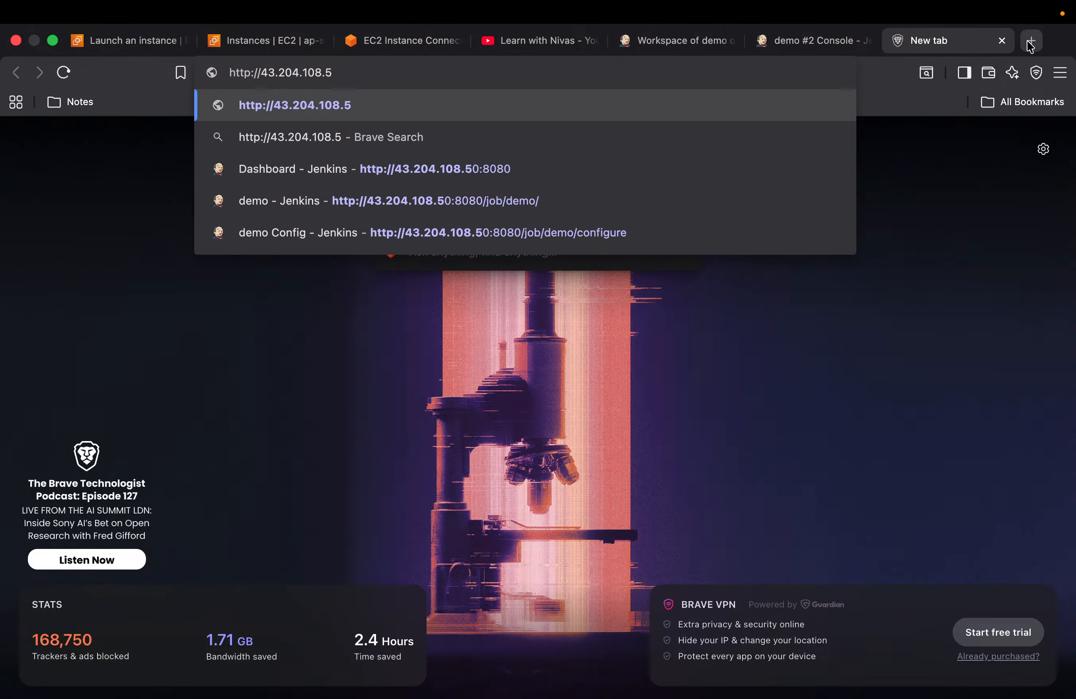
text(0:)
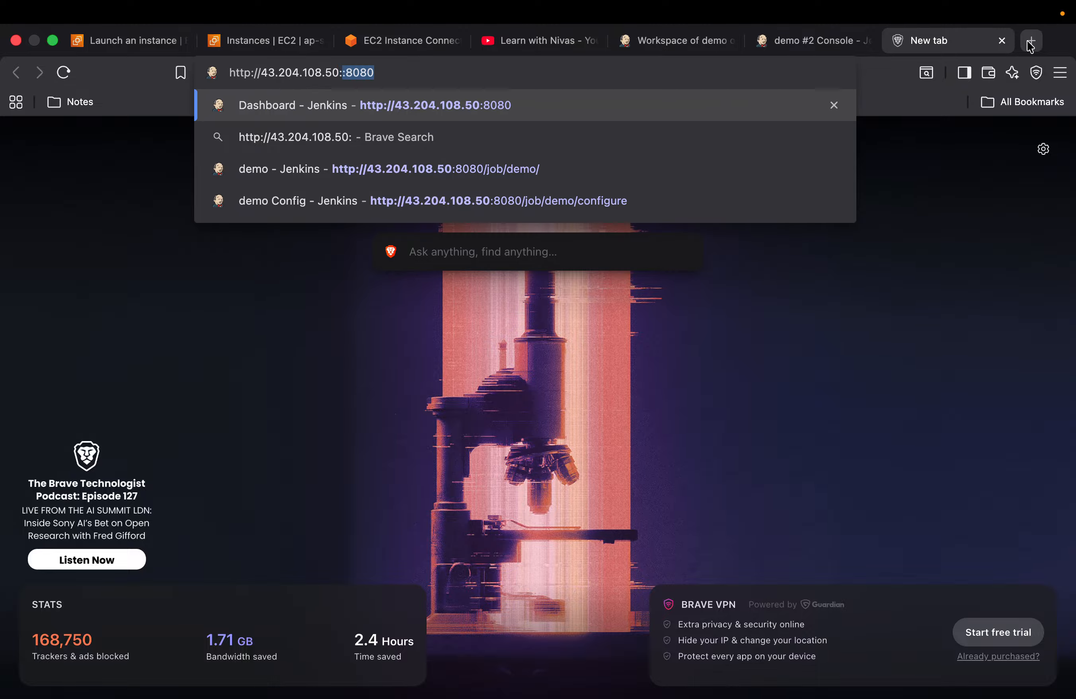
text(8090)
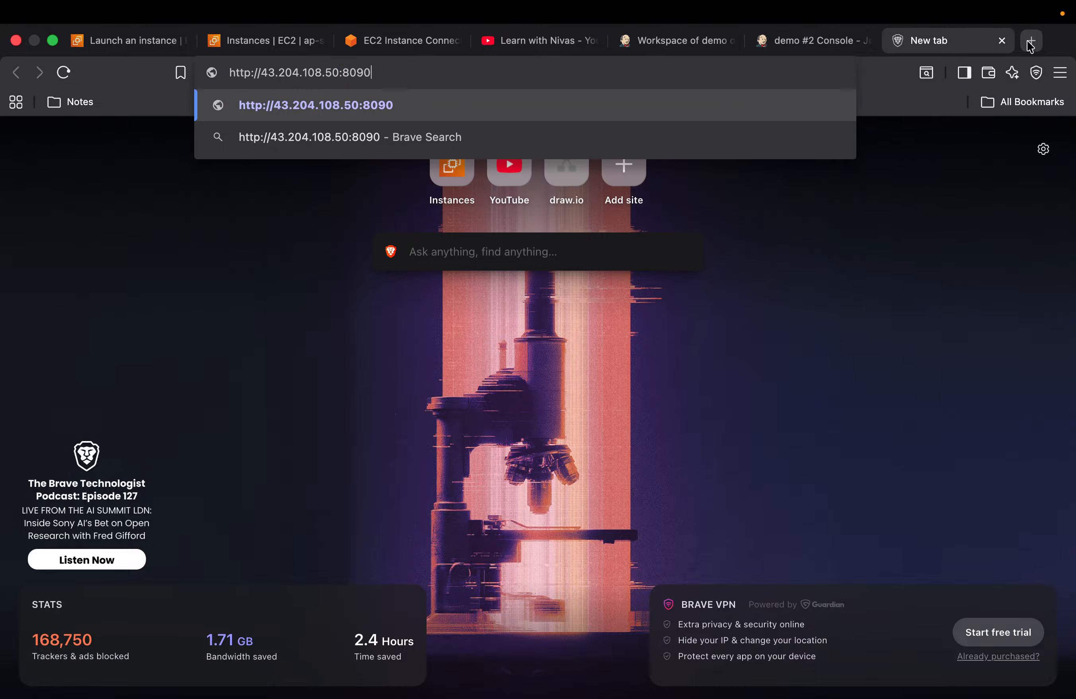
key(Return)
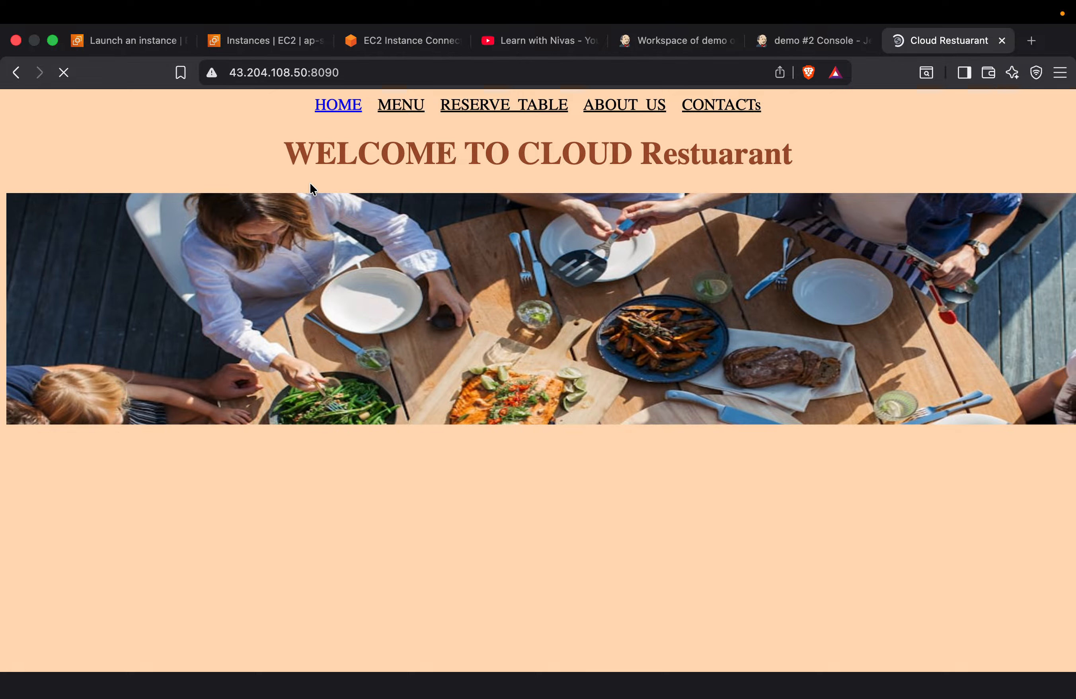
Examine the deployed restaurant page's navigation links, heading and food image
scroll(717, 402, down, 3)
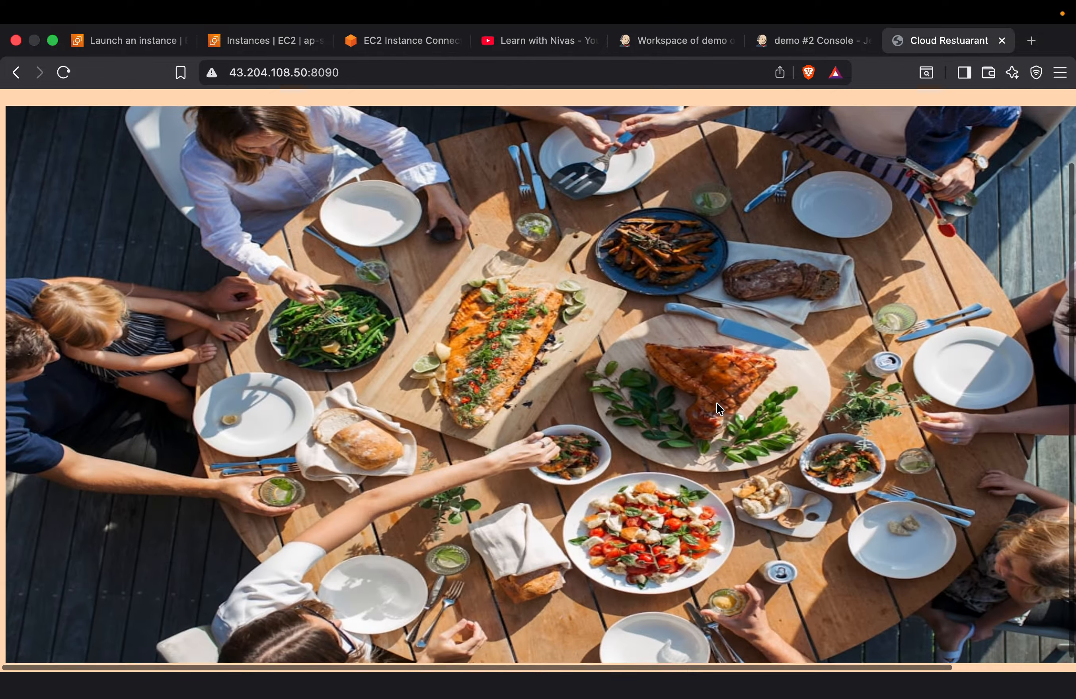
scroll(716, 402, up, 3)
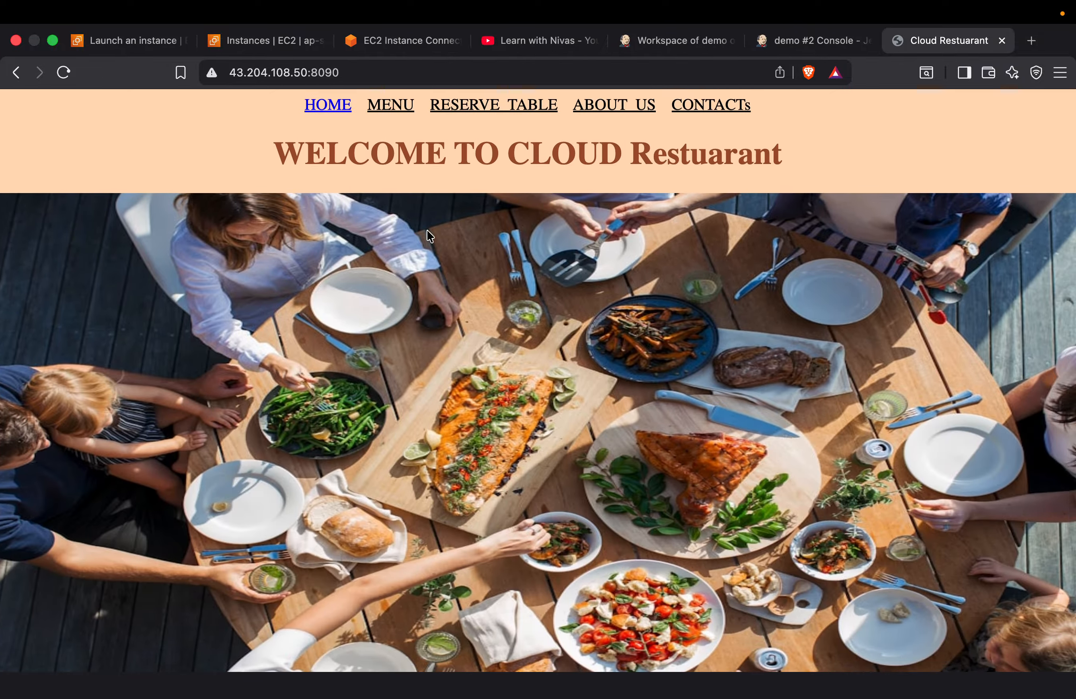
scroll(511, 246, down, 4)
scroll(623, 281, up, 4)
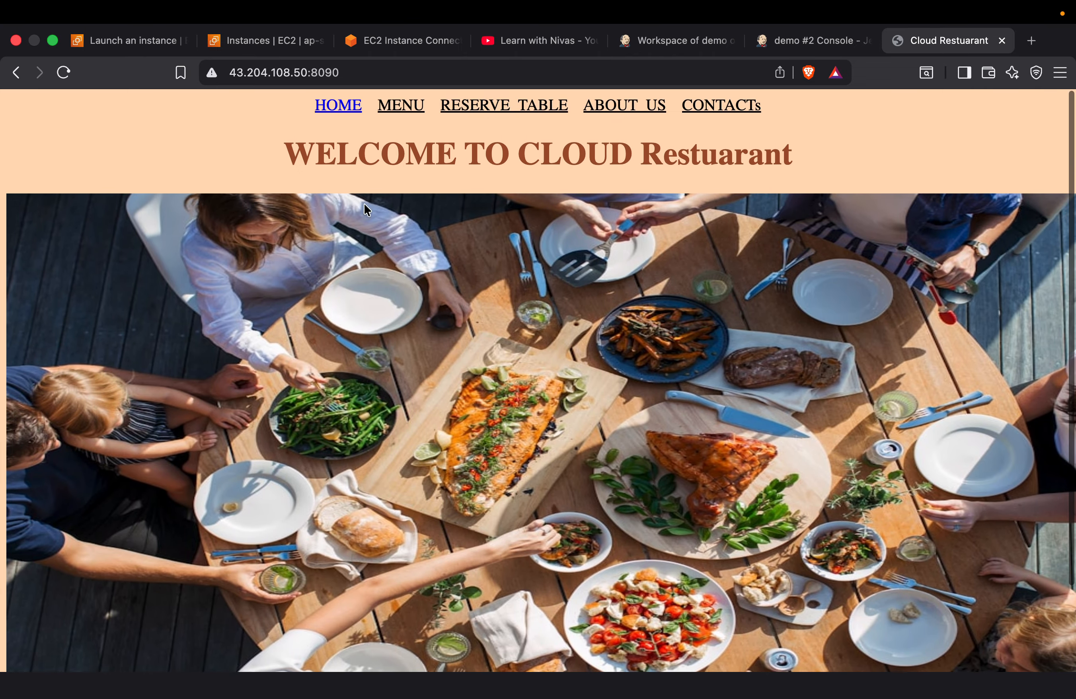
scroll(702, 468, down, 3)
scroll(702, 466, up, 3)
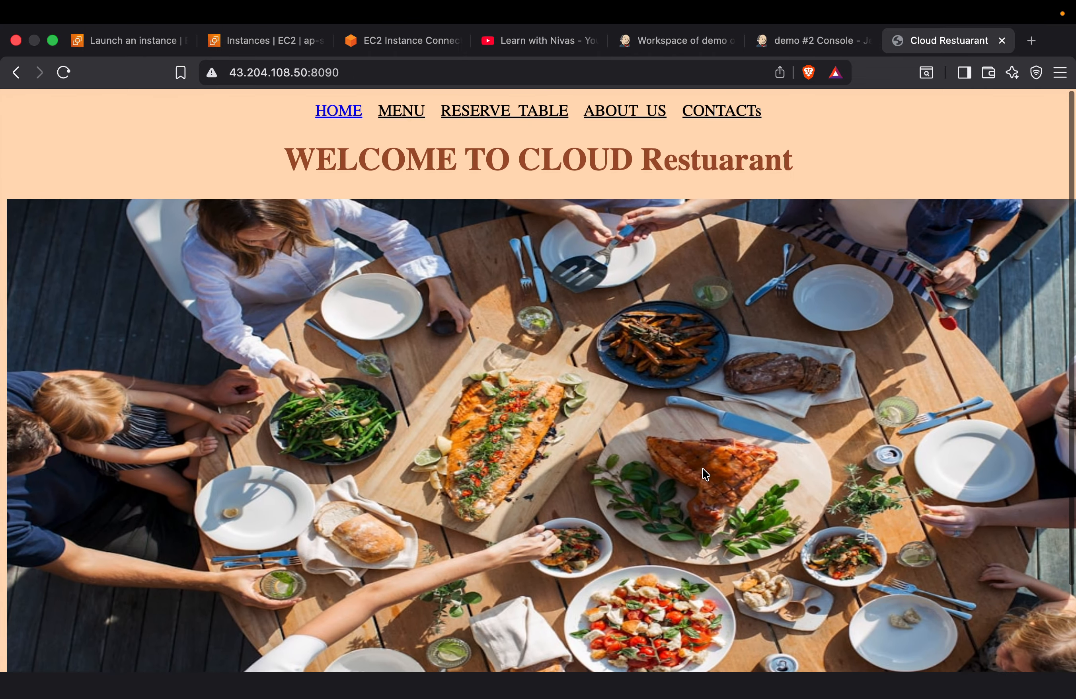
View the source of index.html in the devops repository on GitHub and highlight the title text "Cloud Restuarant"
key(ctrl+Right)
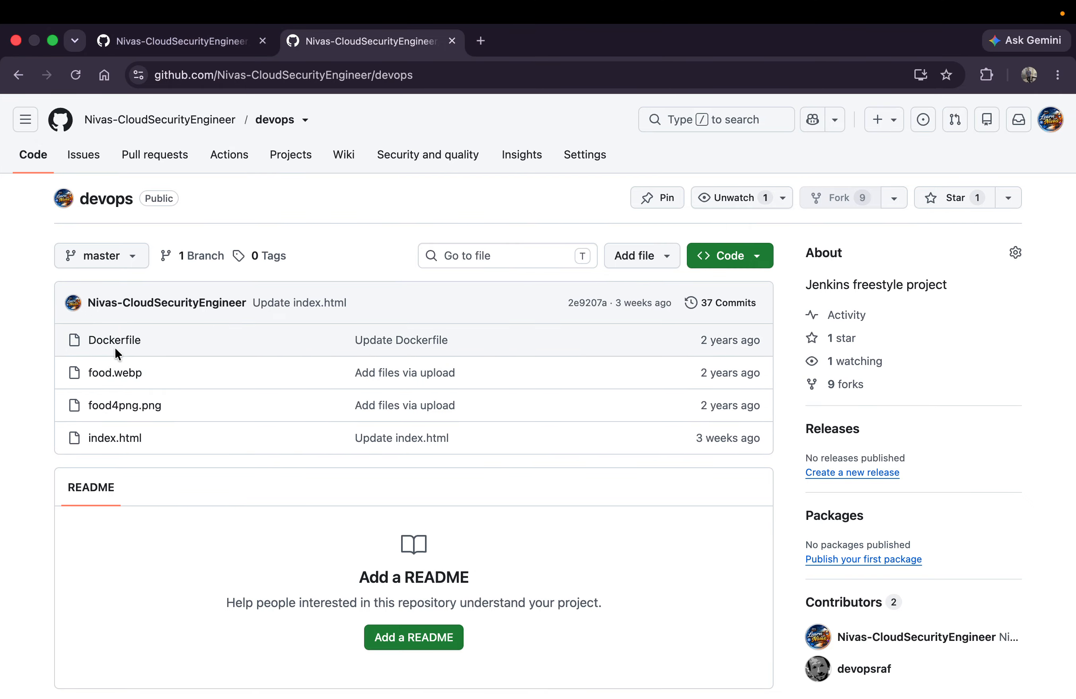
click(124, 446)
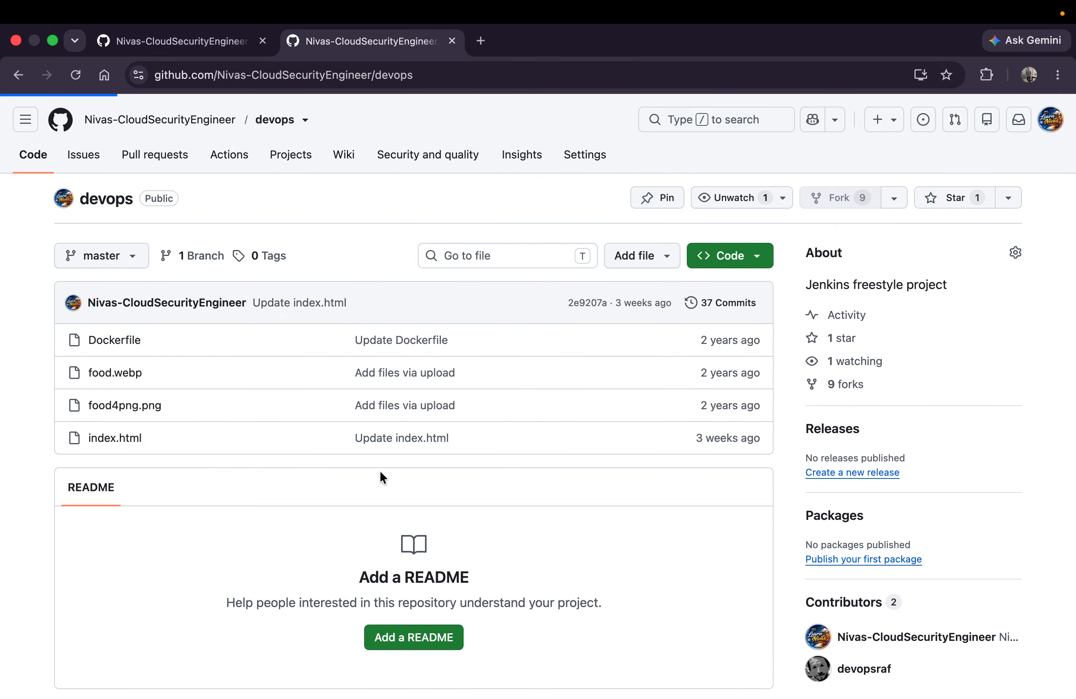
scroll(380, 470, down, 10)
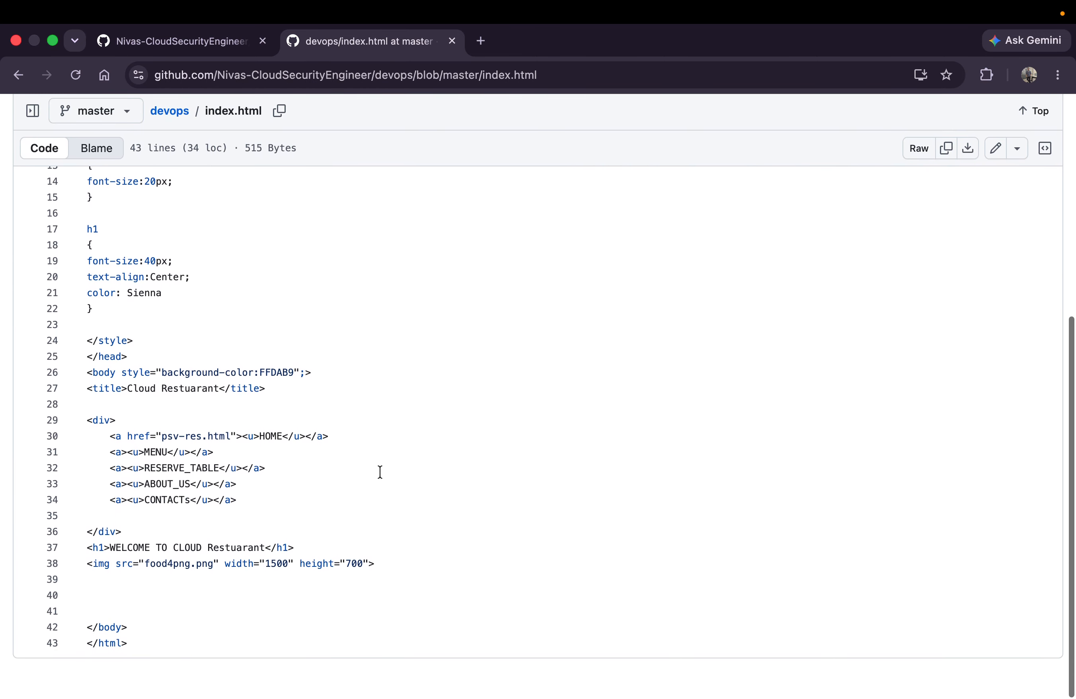
drag(127, 393, 220, 392)
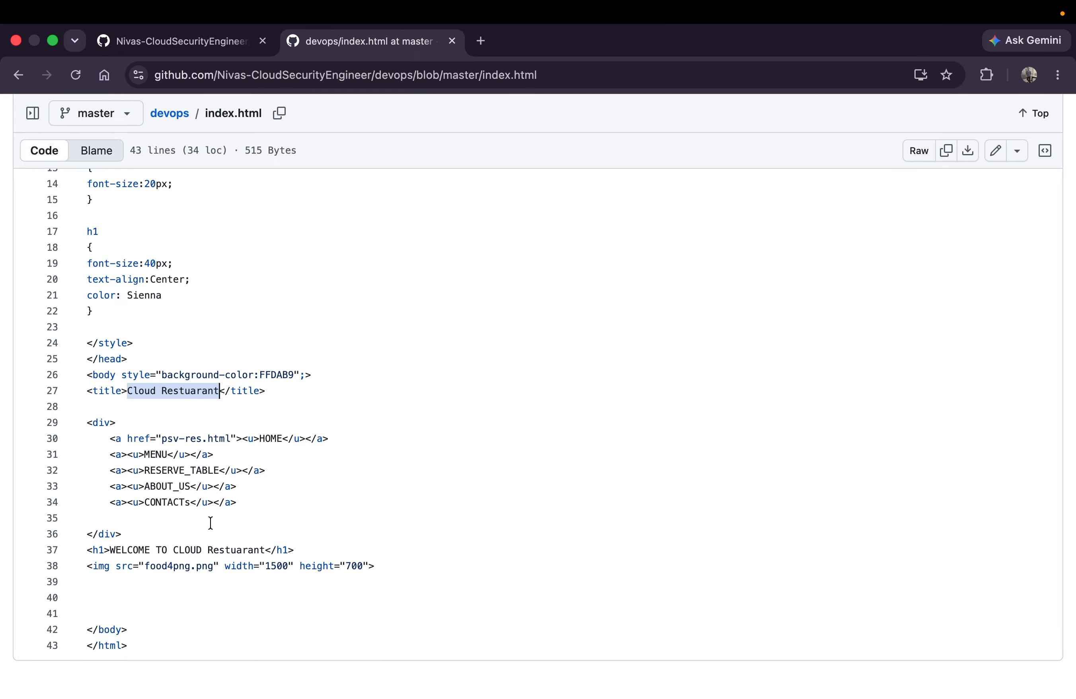
Compare the deployed restaurant page with the source code and return to the console output of build #2 in Jenkins
key(ctrl+Left)
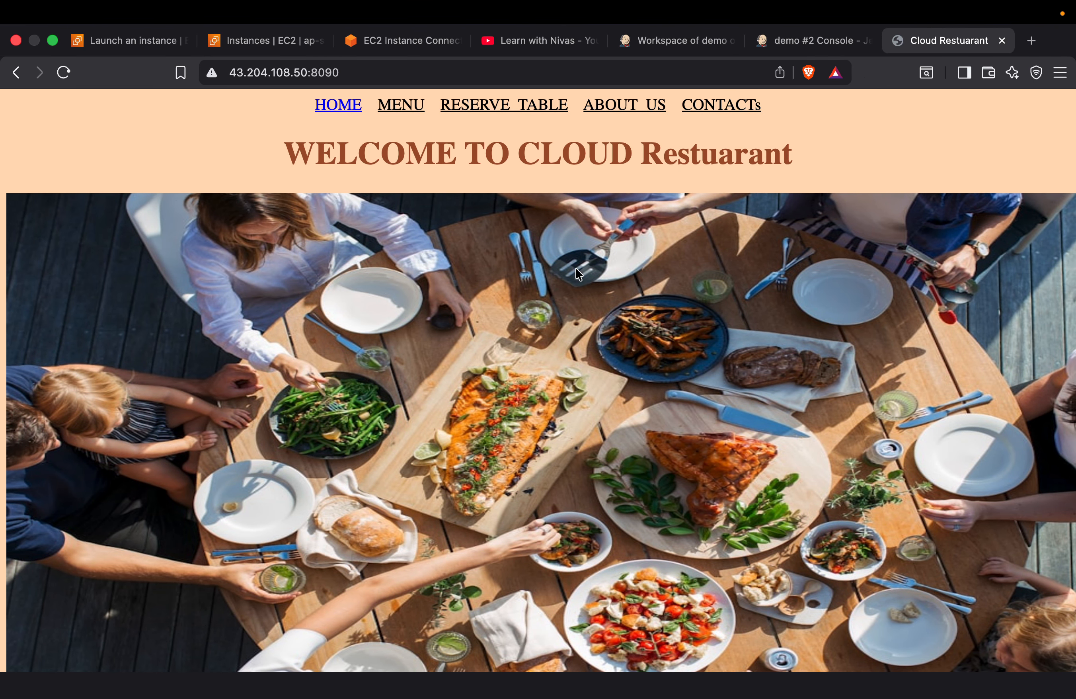
scroll(526, 337, down, 3)
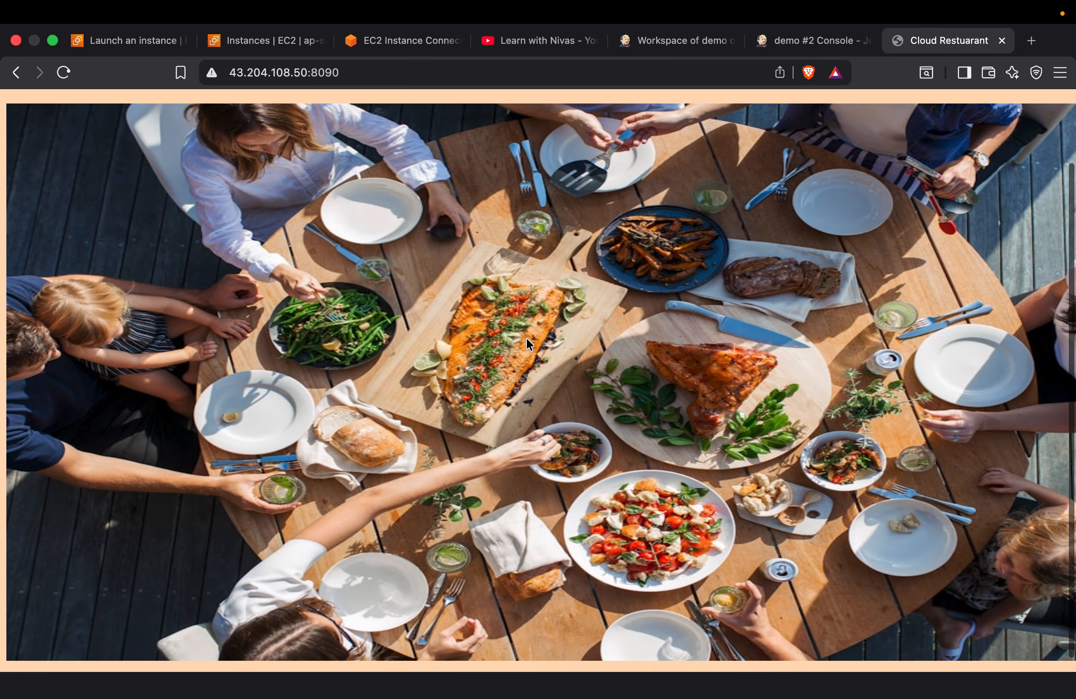
scroll(487, 314, up, 3)
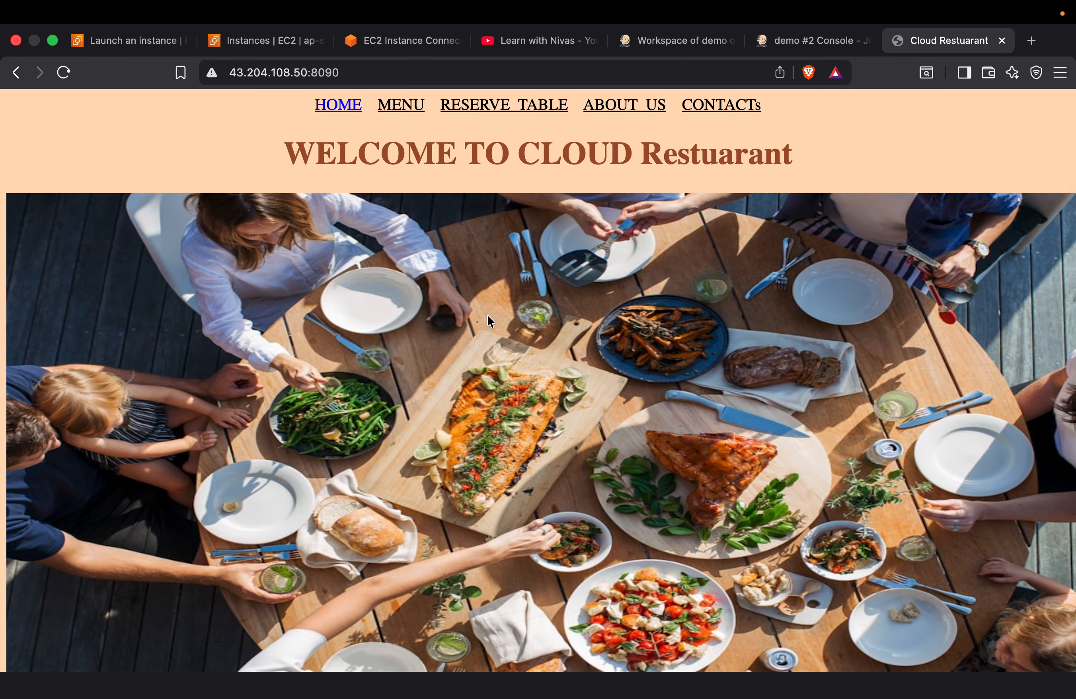
click(814, 41)
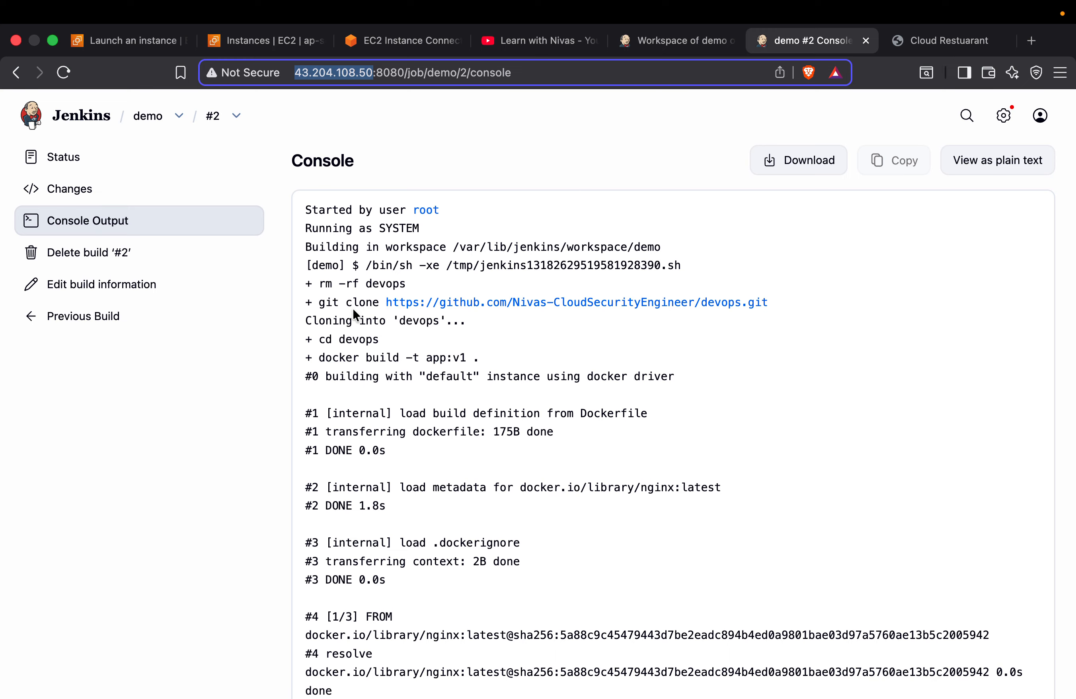